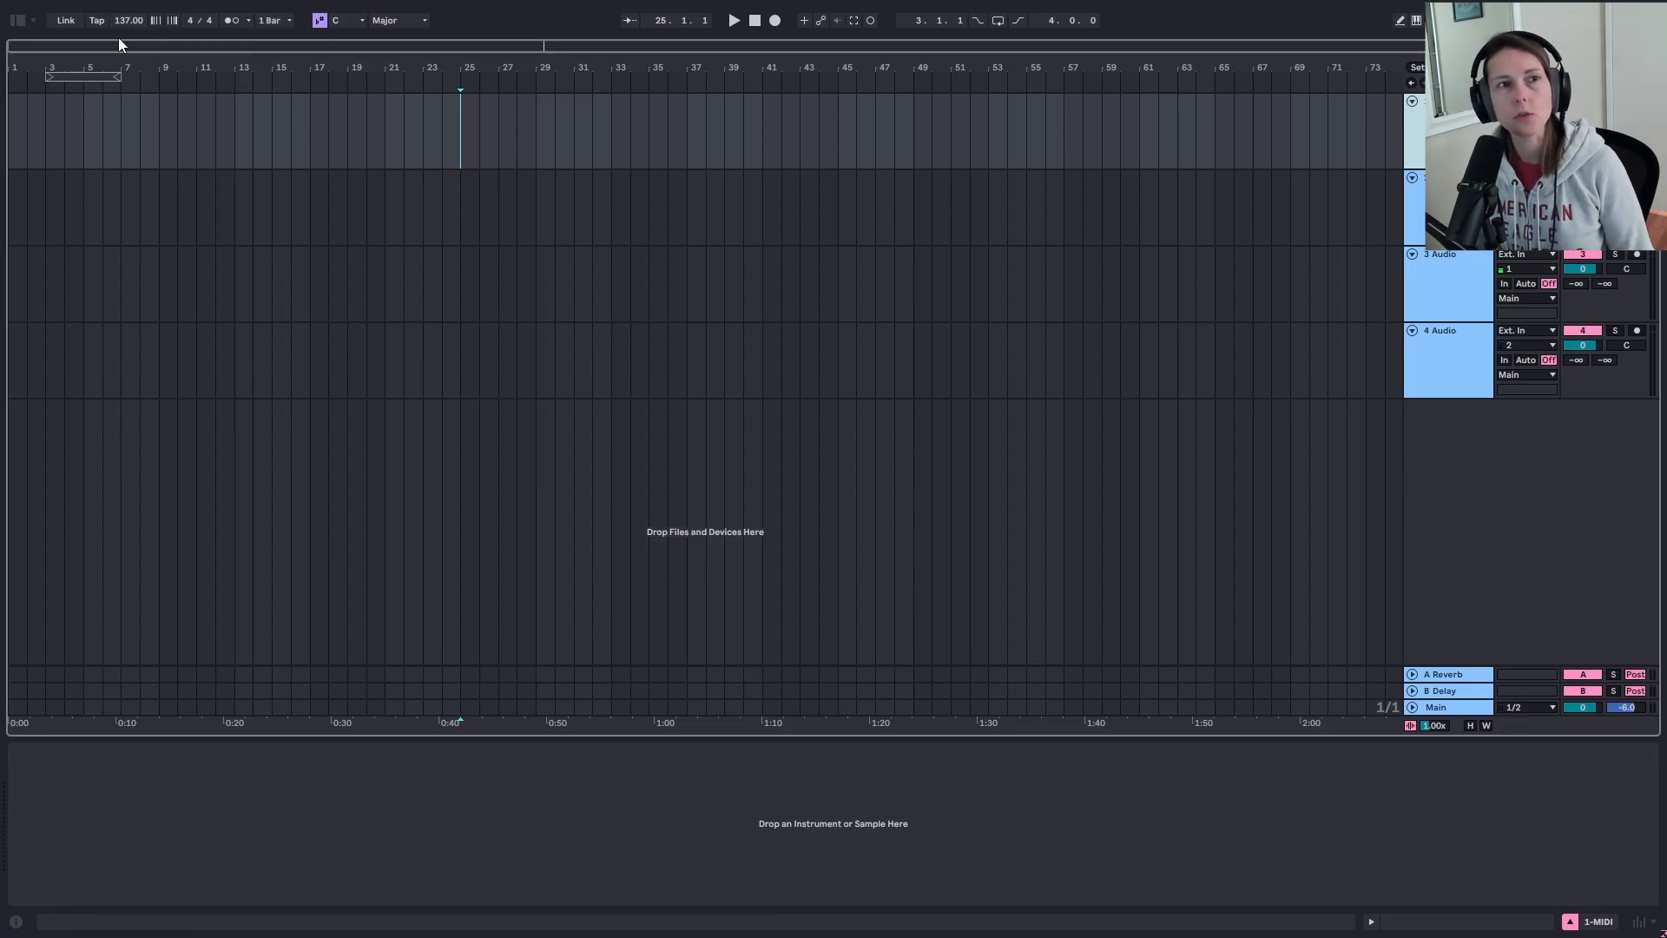
Step: Load the Music Toy VST3 plug-in onto the first MIDI track and hide the browser
left_click(19, 21)
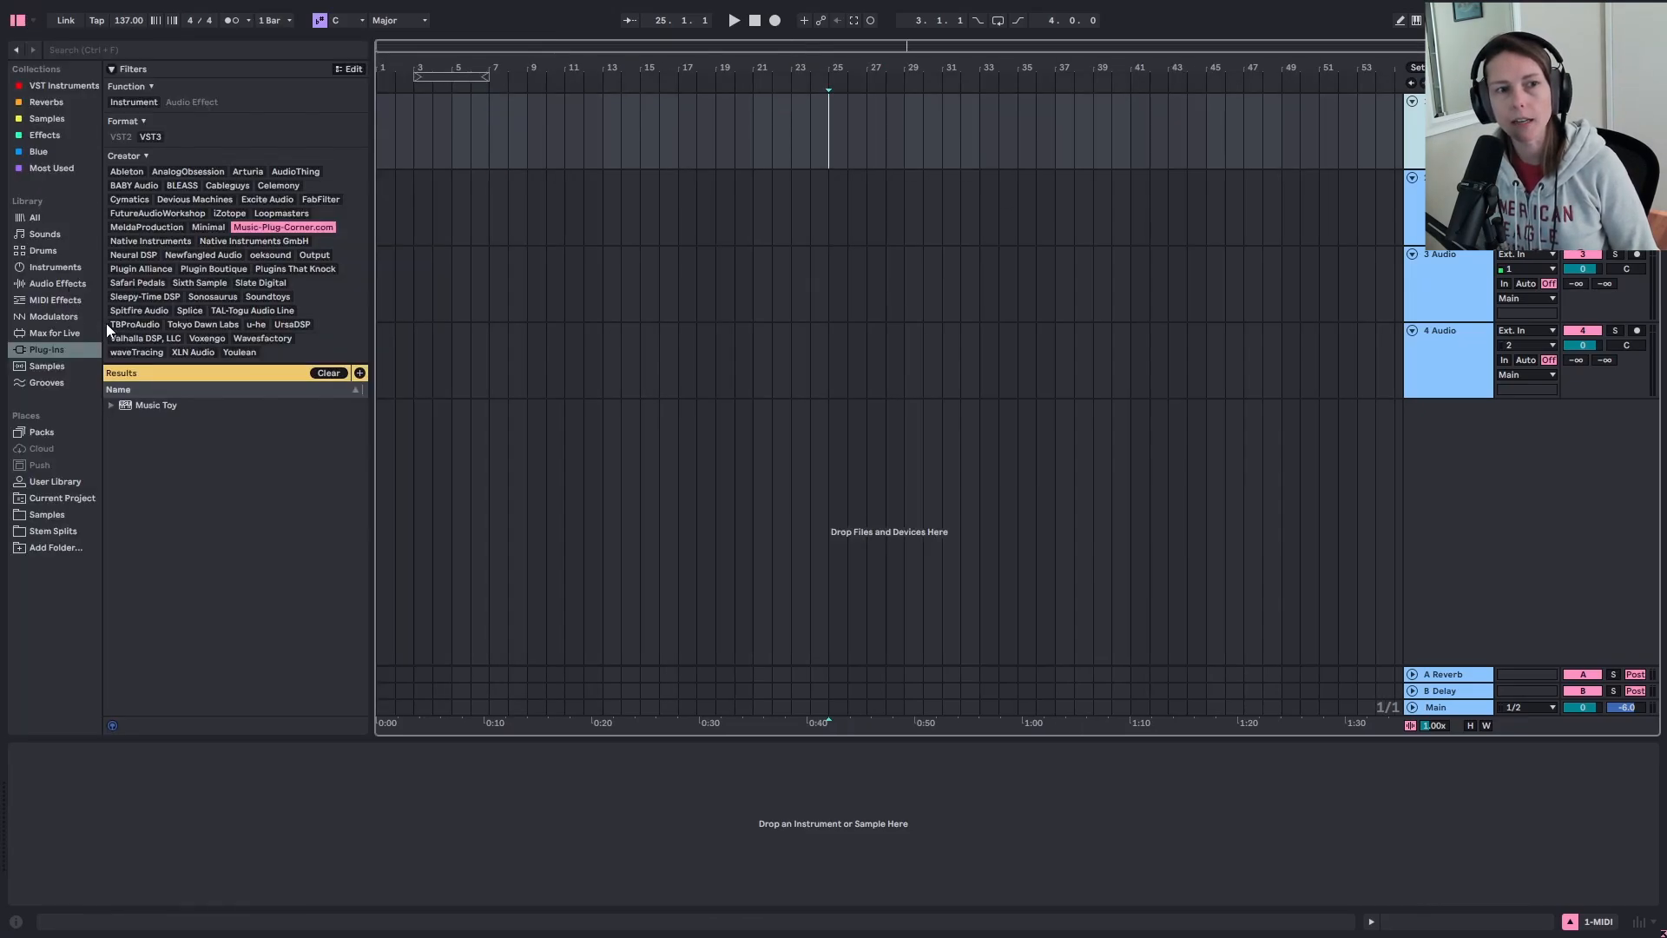
double_click(191, 406)
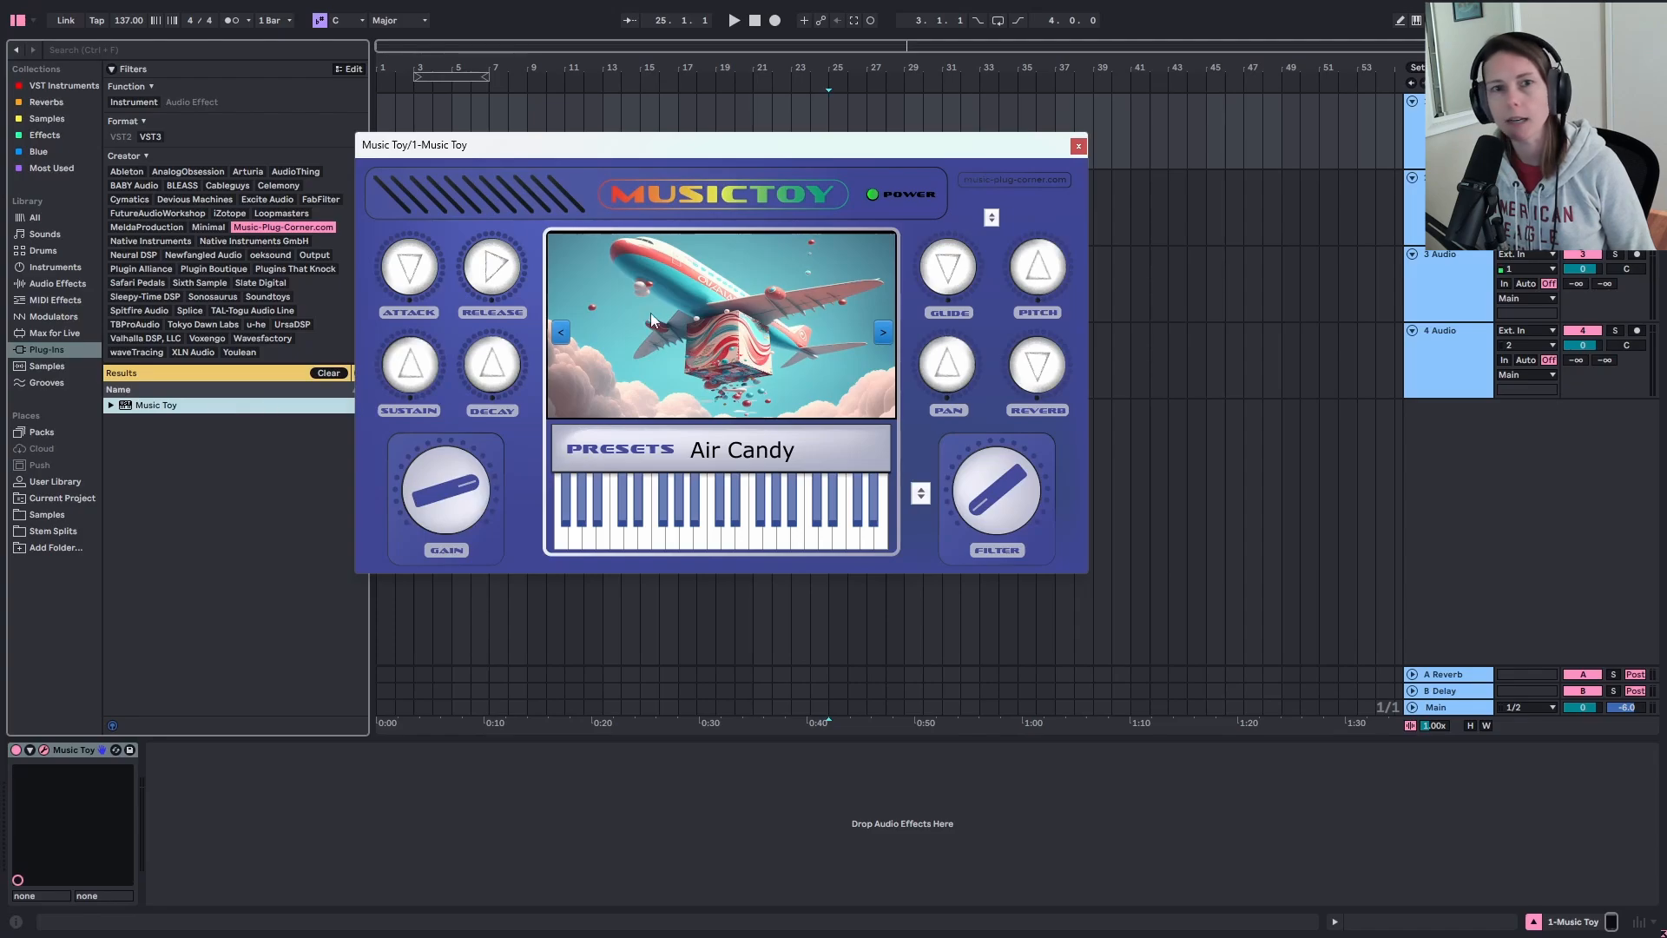
left_click(18, 21)
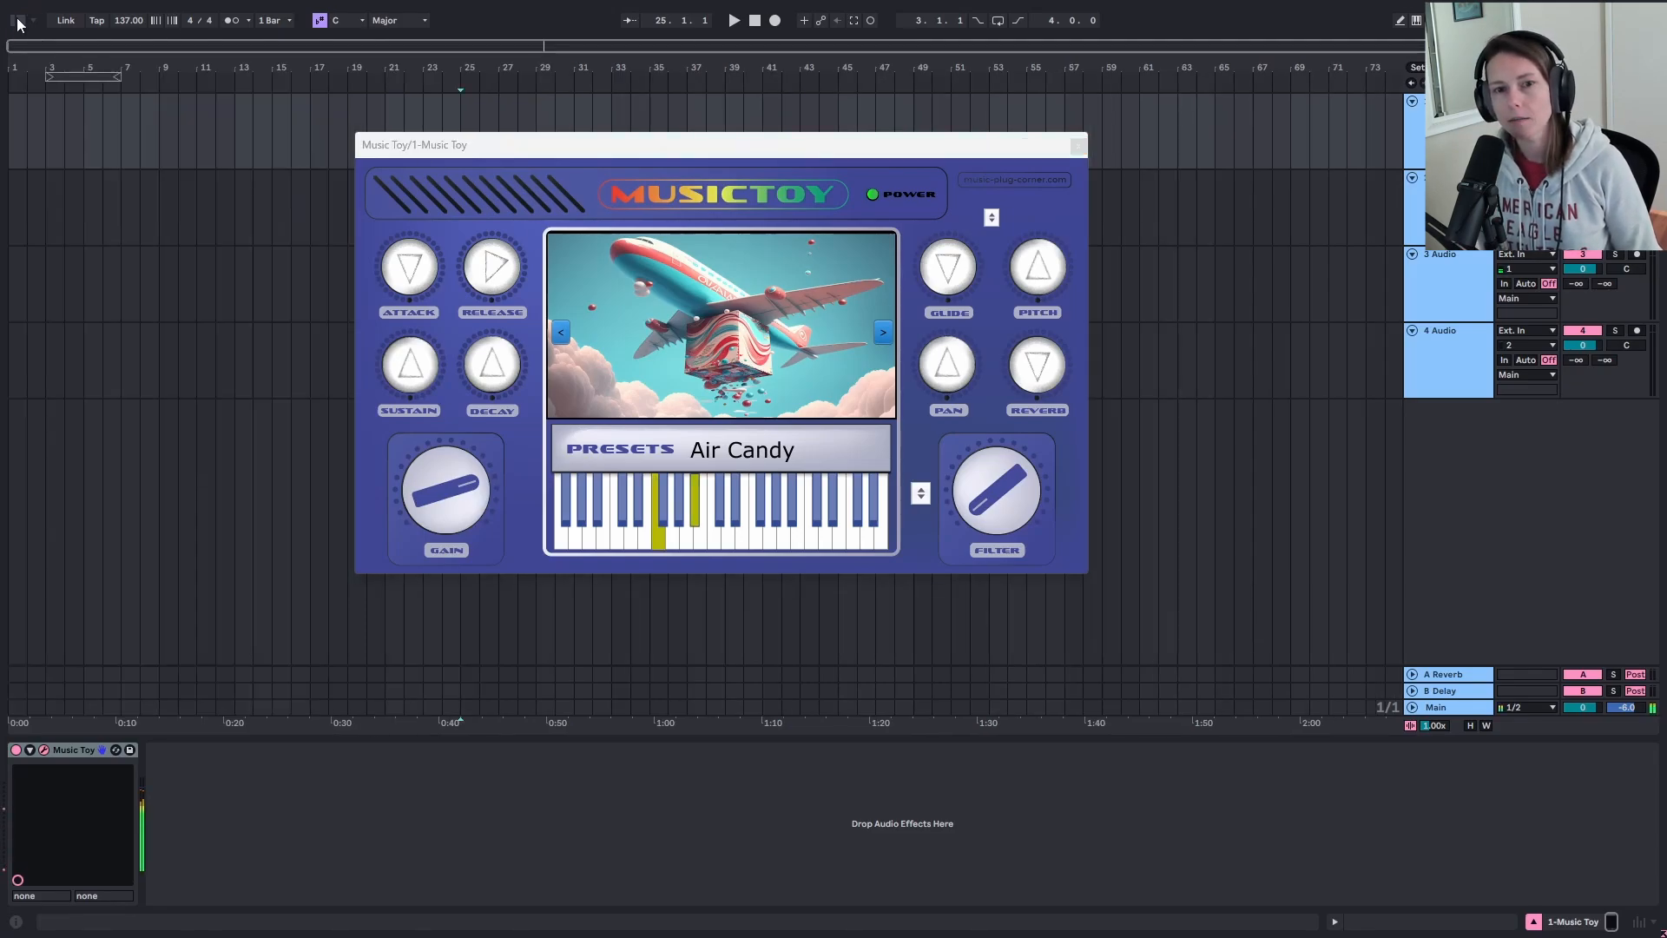
Step: Browse Music Toy's preset list and audition its keys presets, including Keys Adventure
left_click(920, 493)
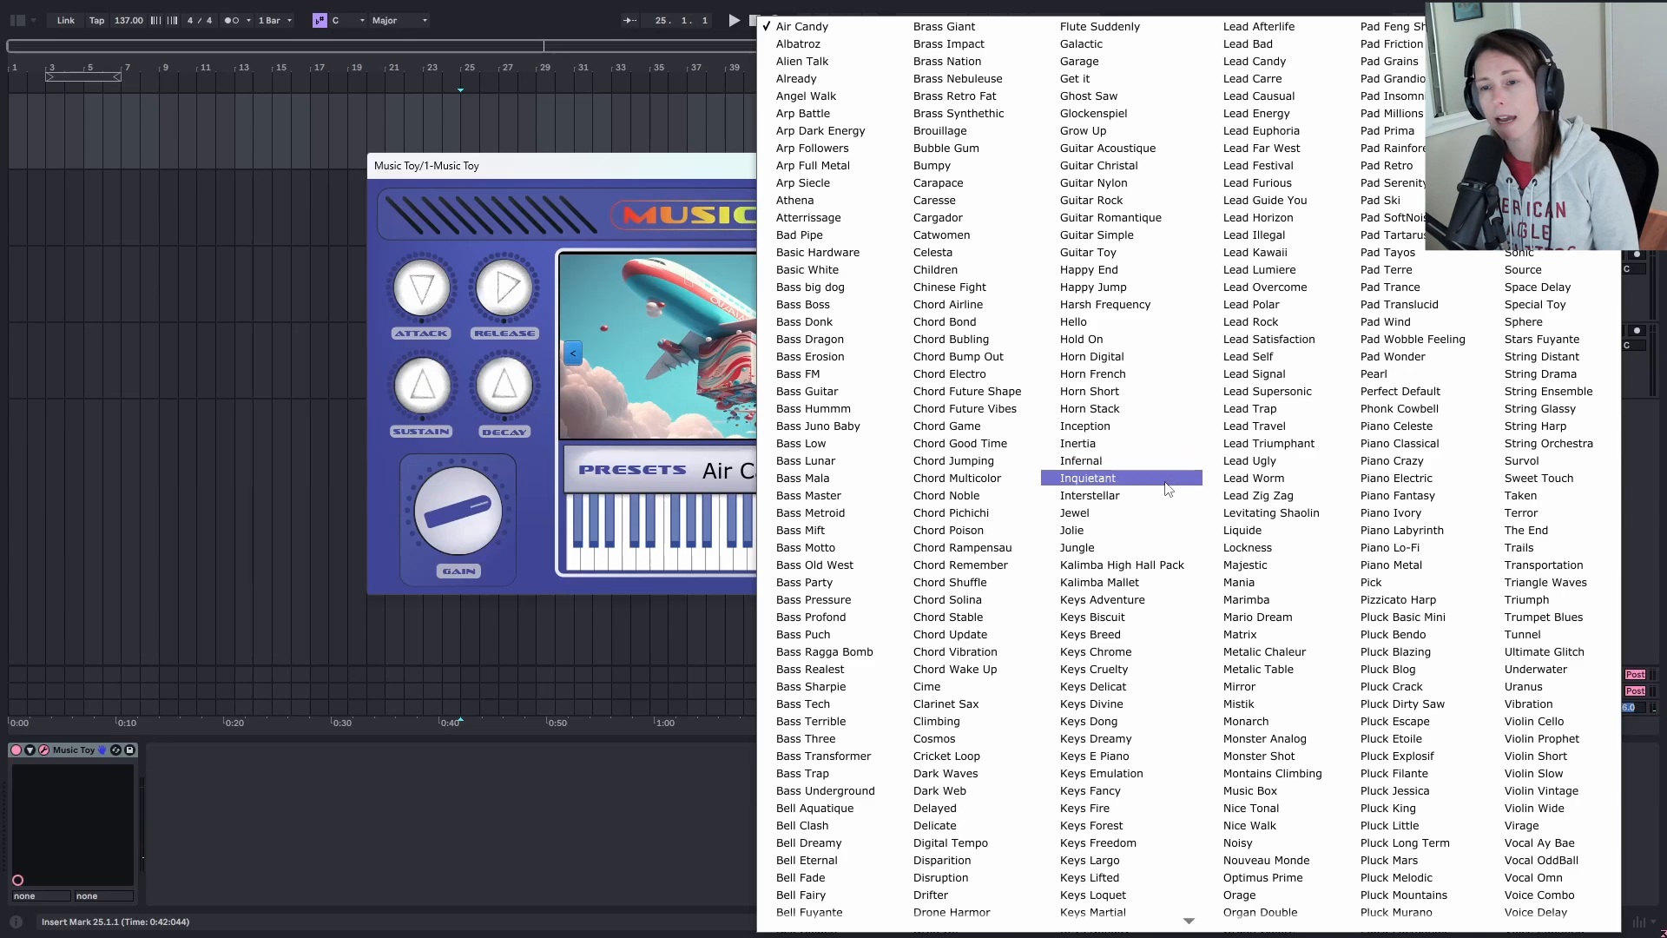
scroll(1407, 582, "down", 3)
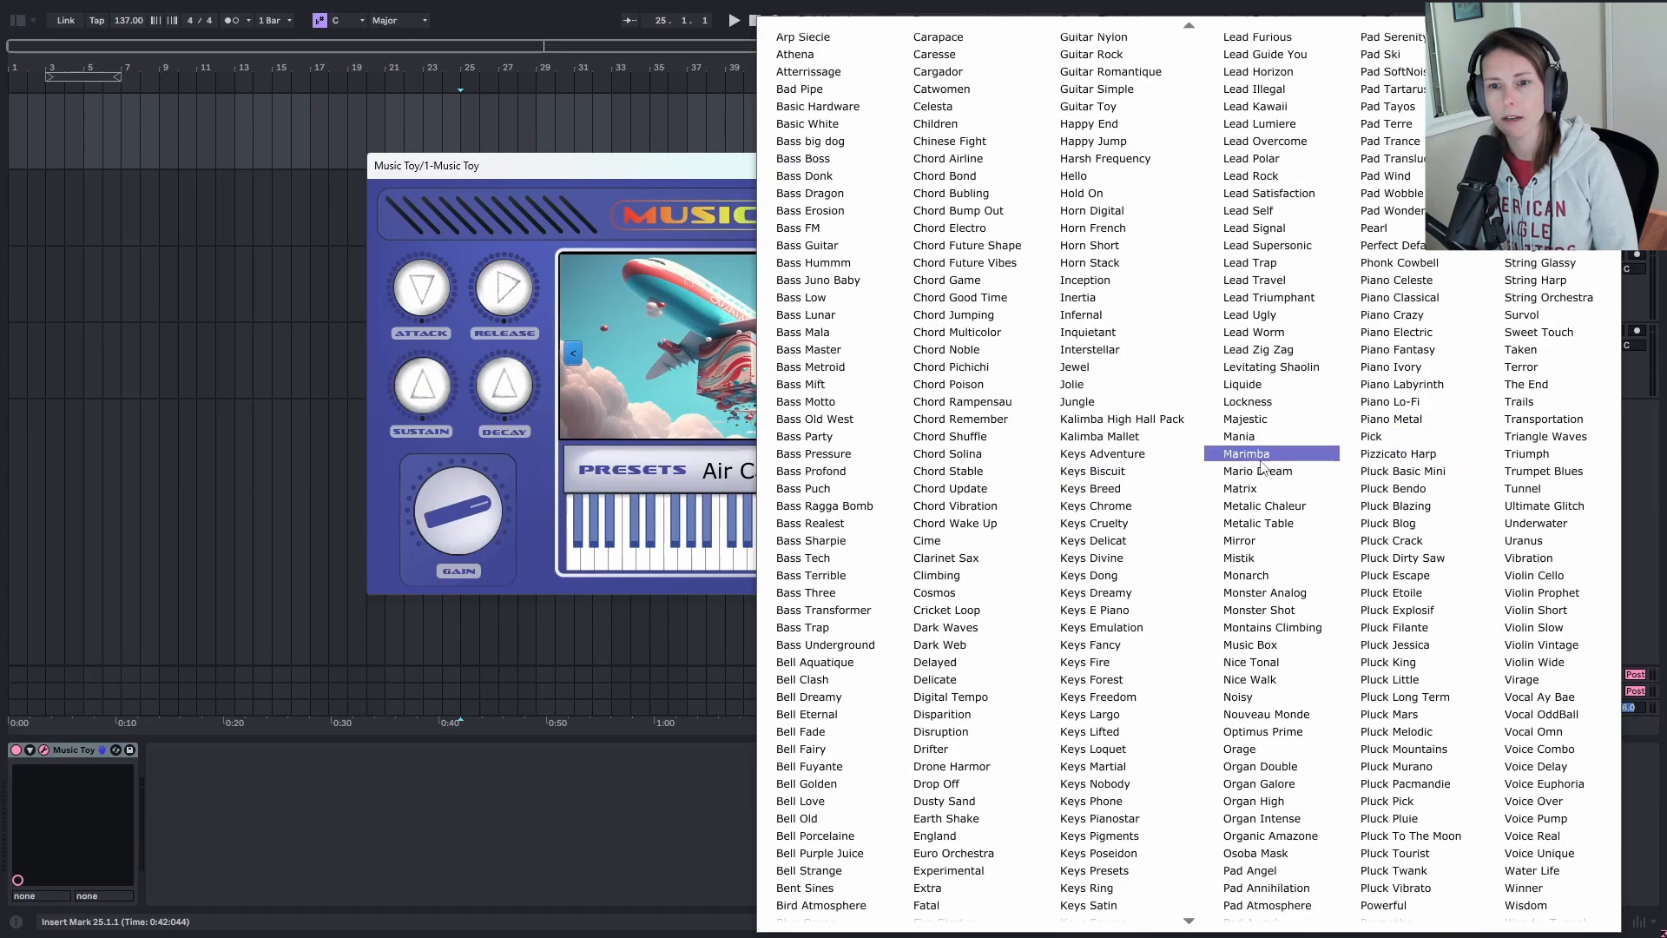
scroll(1233, 474, "up", 3)
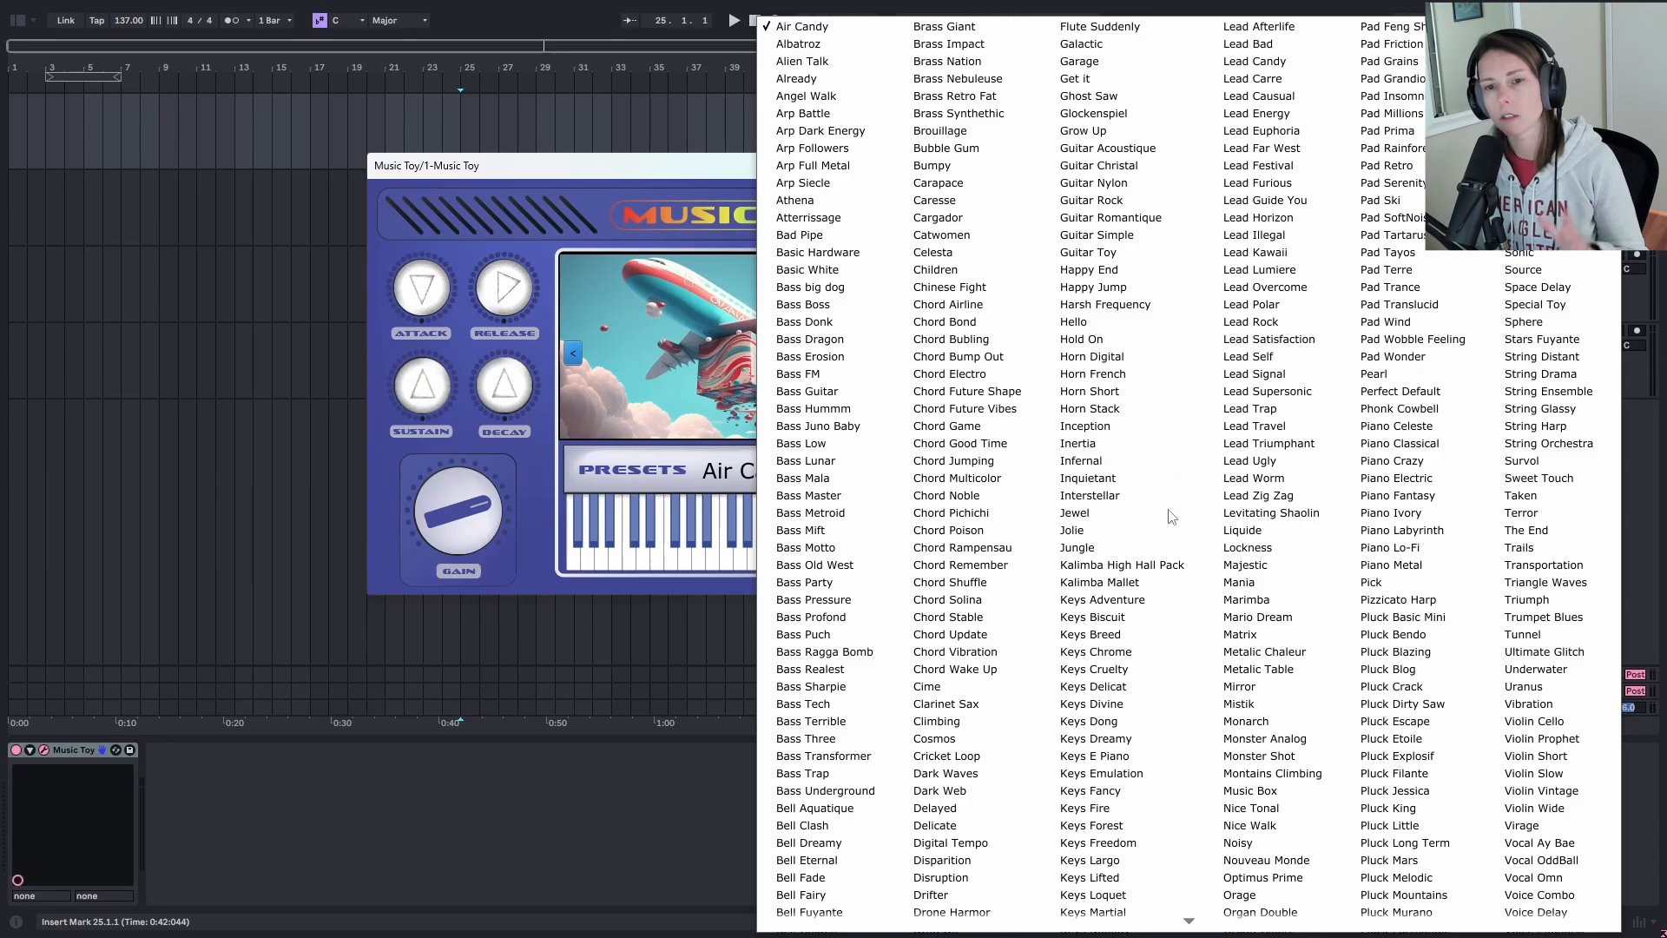
left_click(1129, 634)
left_click(879, 334)
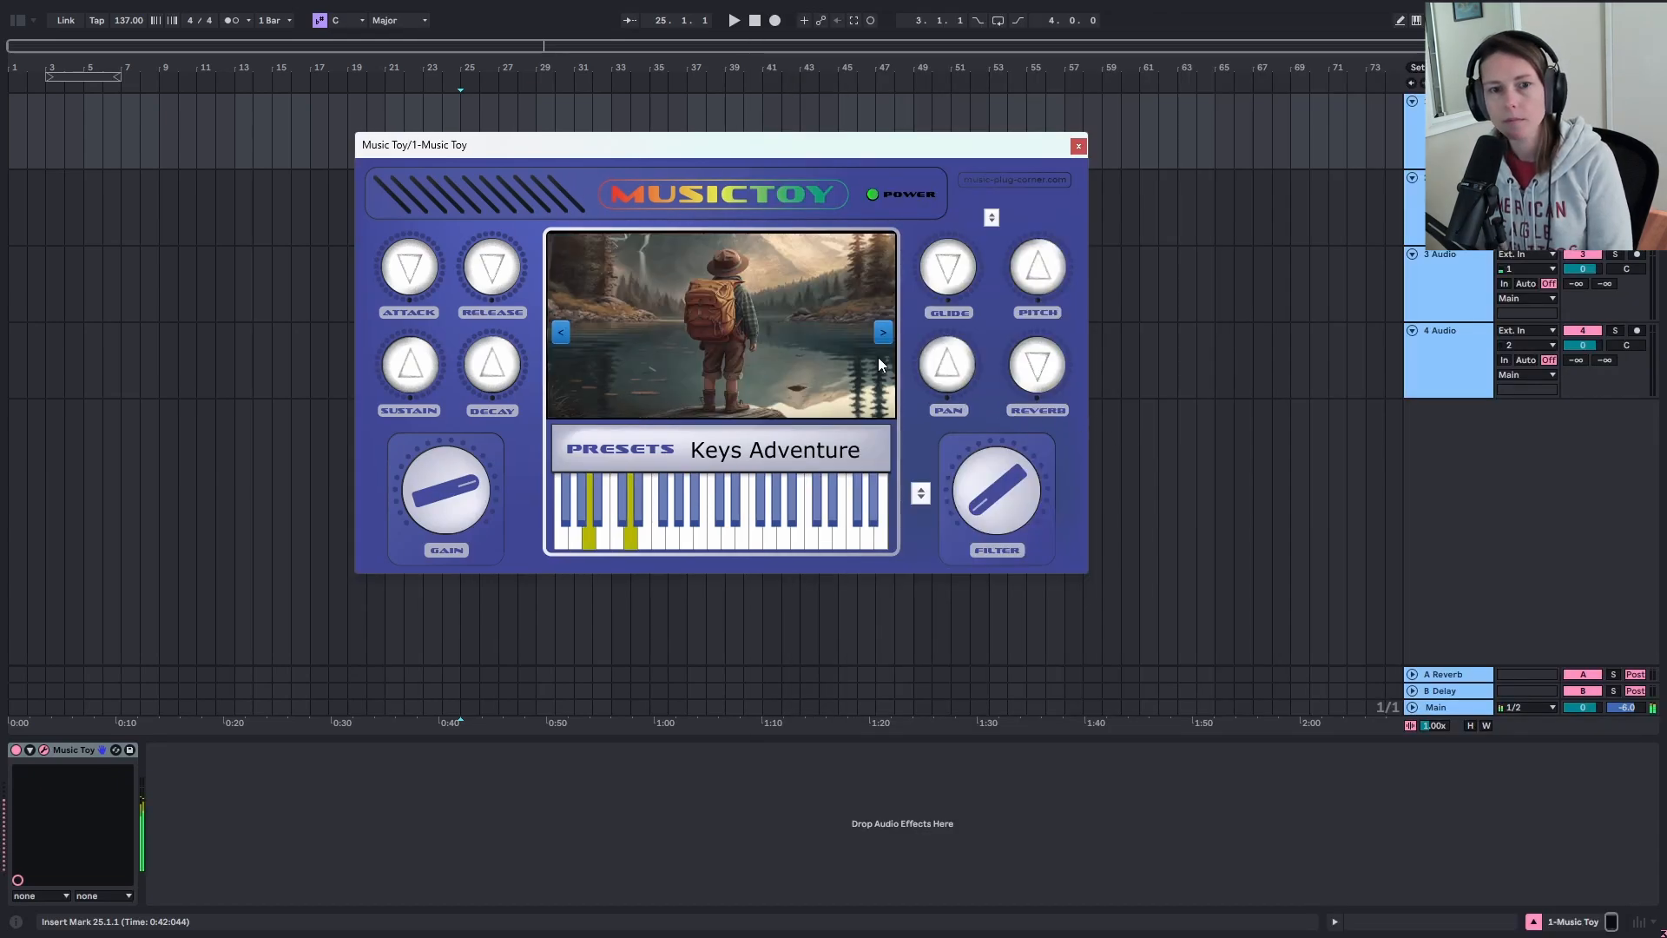
left_click(883, 331)
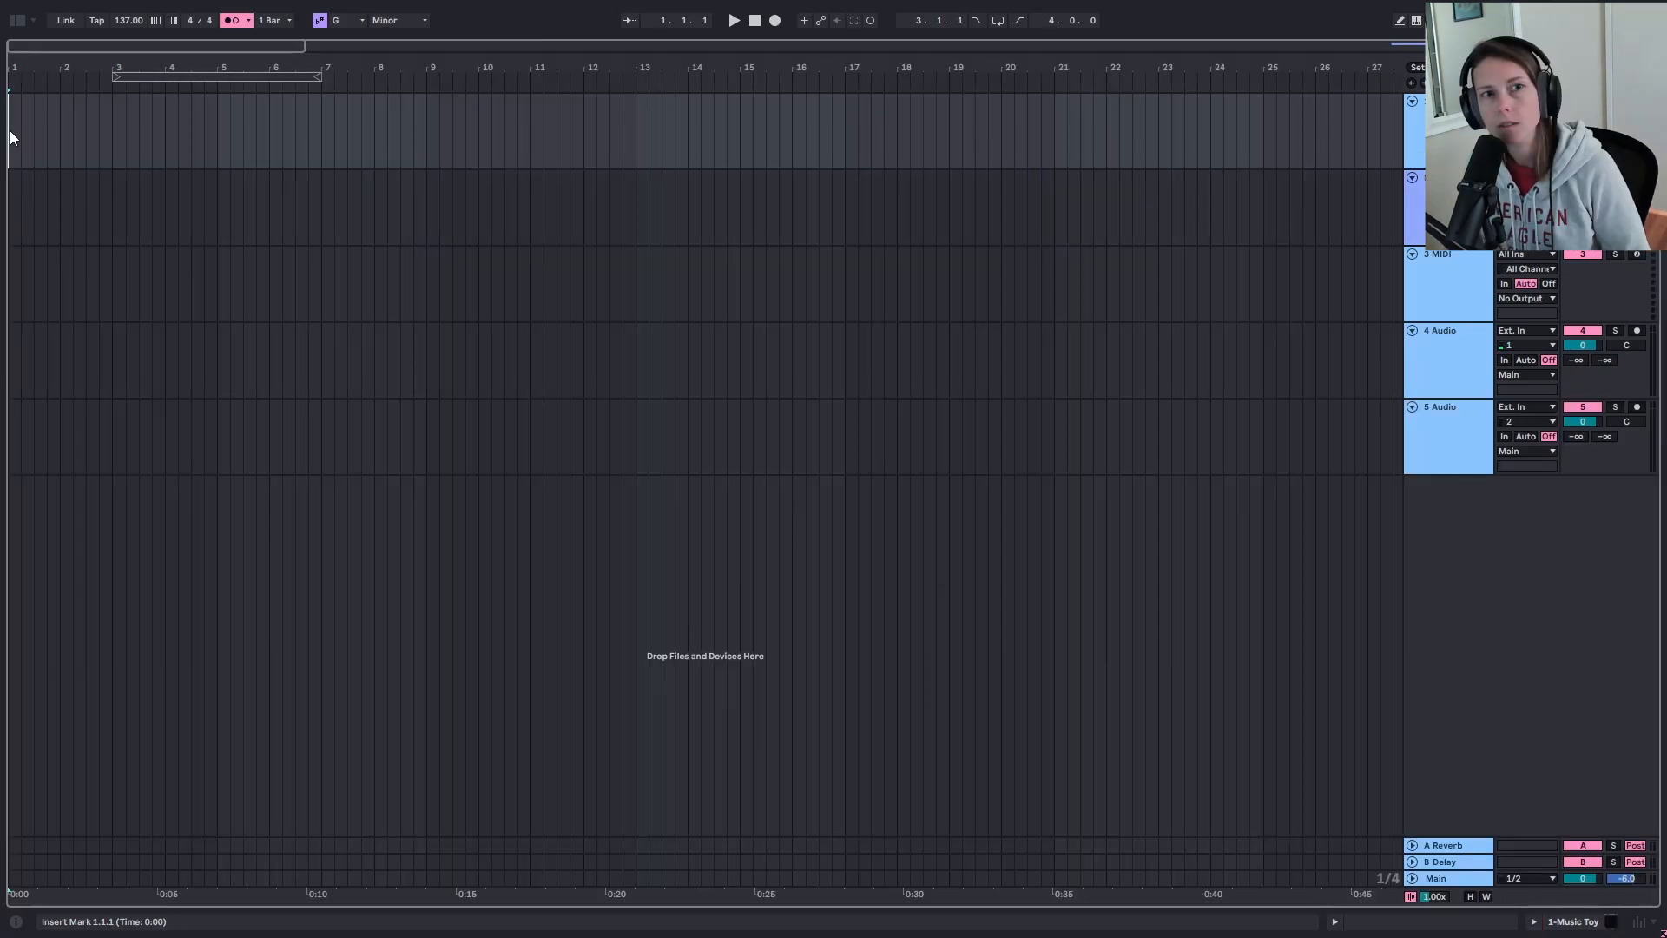
Step: Create an empty eight-bar MIDI clip starting at bar 1 on the first track and enlarge its note editor
left_click_drag(9, 134, 425, 97)
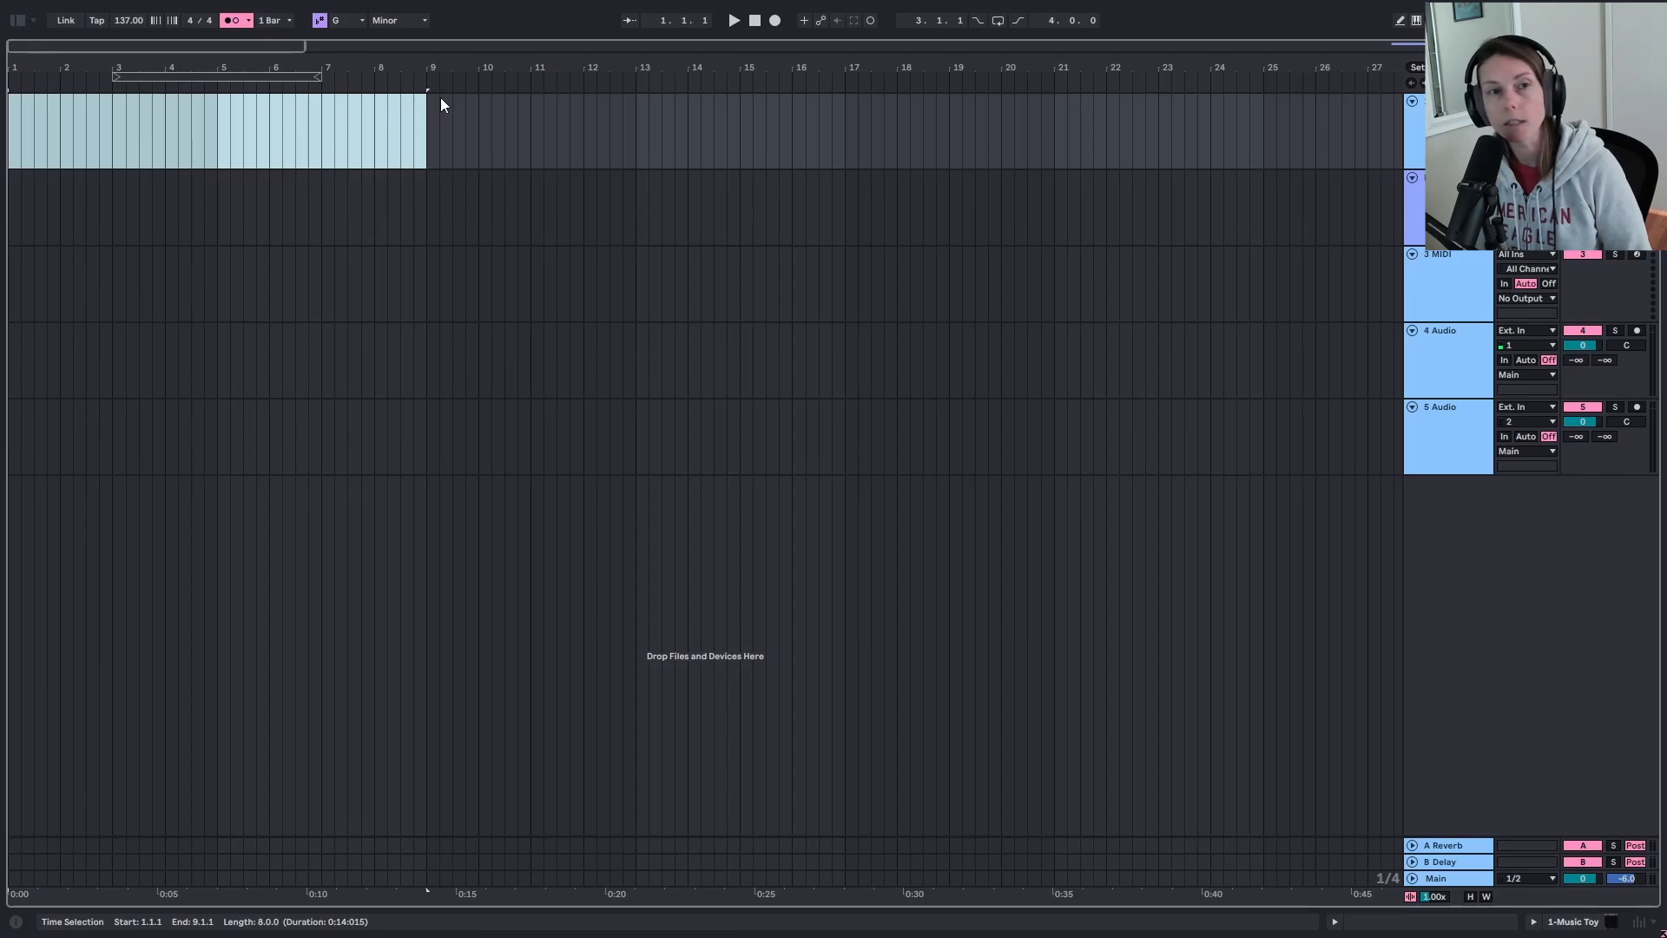
key("ctrl+shift+m")
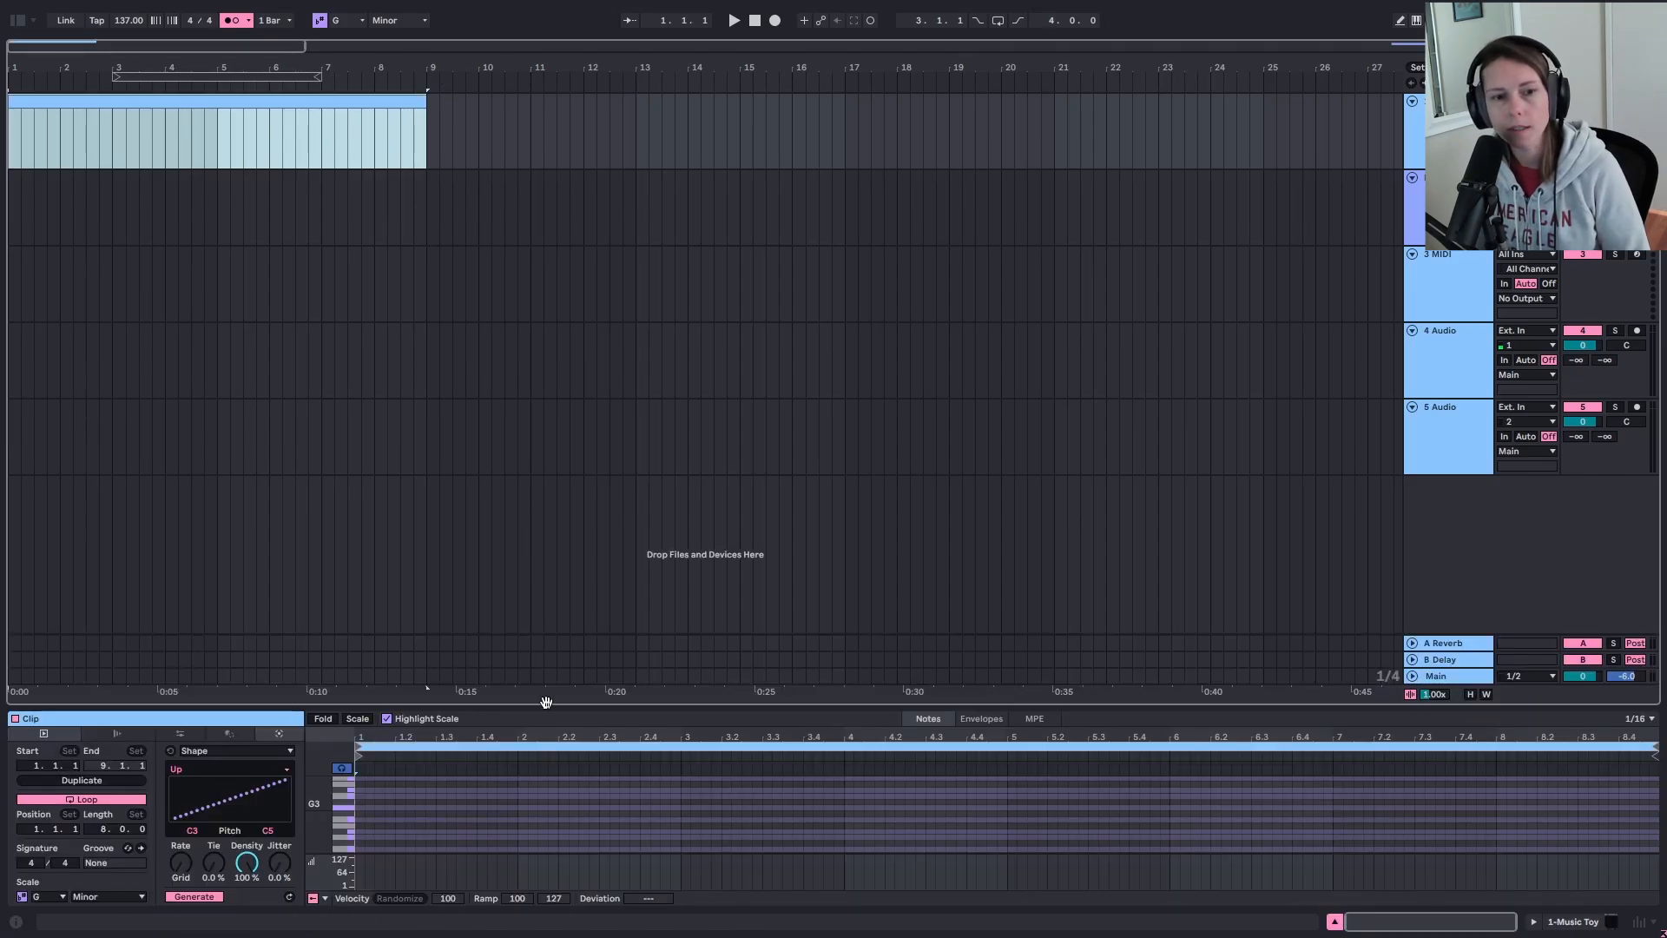
left_click_drag(549, 704, 531, 68)
scroll(263, 409, "up", 2)
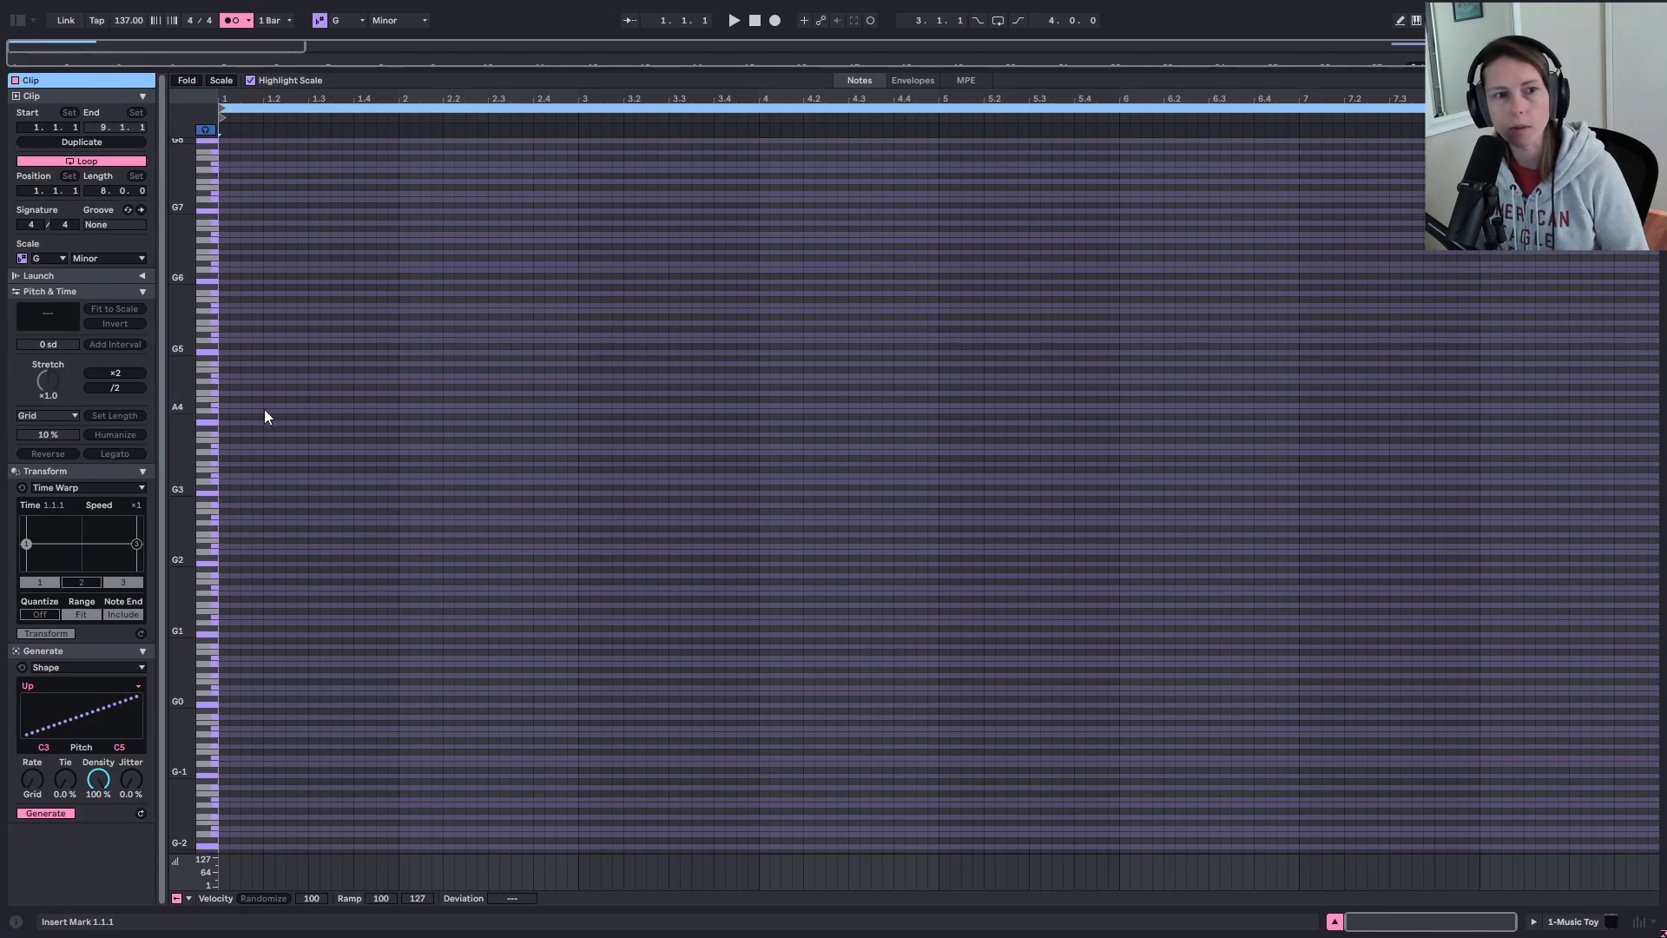
Step: Add a B♭3 note at the start of the clip, extend it to 1.3.1, and play it back
left_click_drag(184, 420, 260, 428)
right_click(406, 493)
left_click(485, 368)
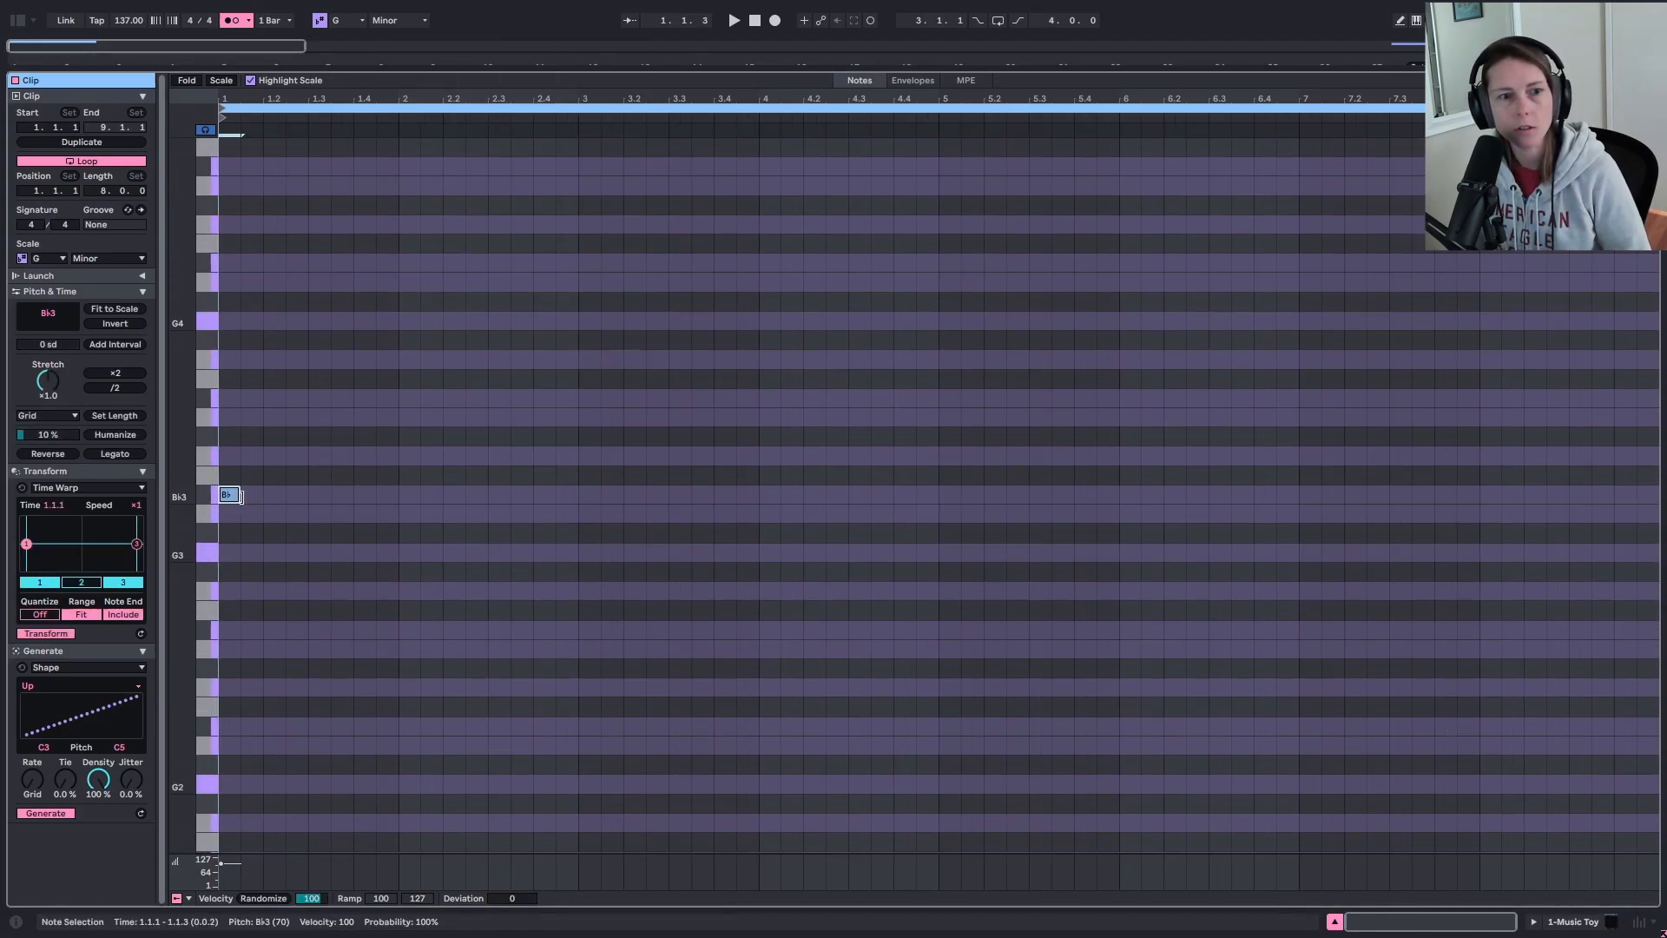
left_click_drag(240, 495, 309, 496)
key("space")
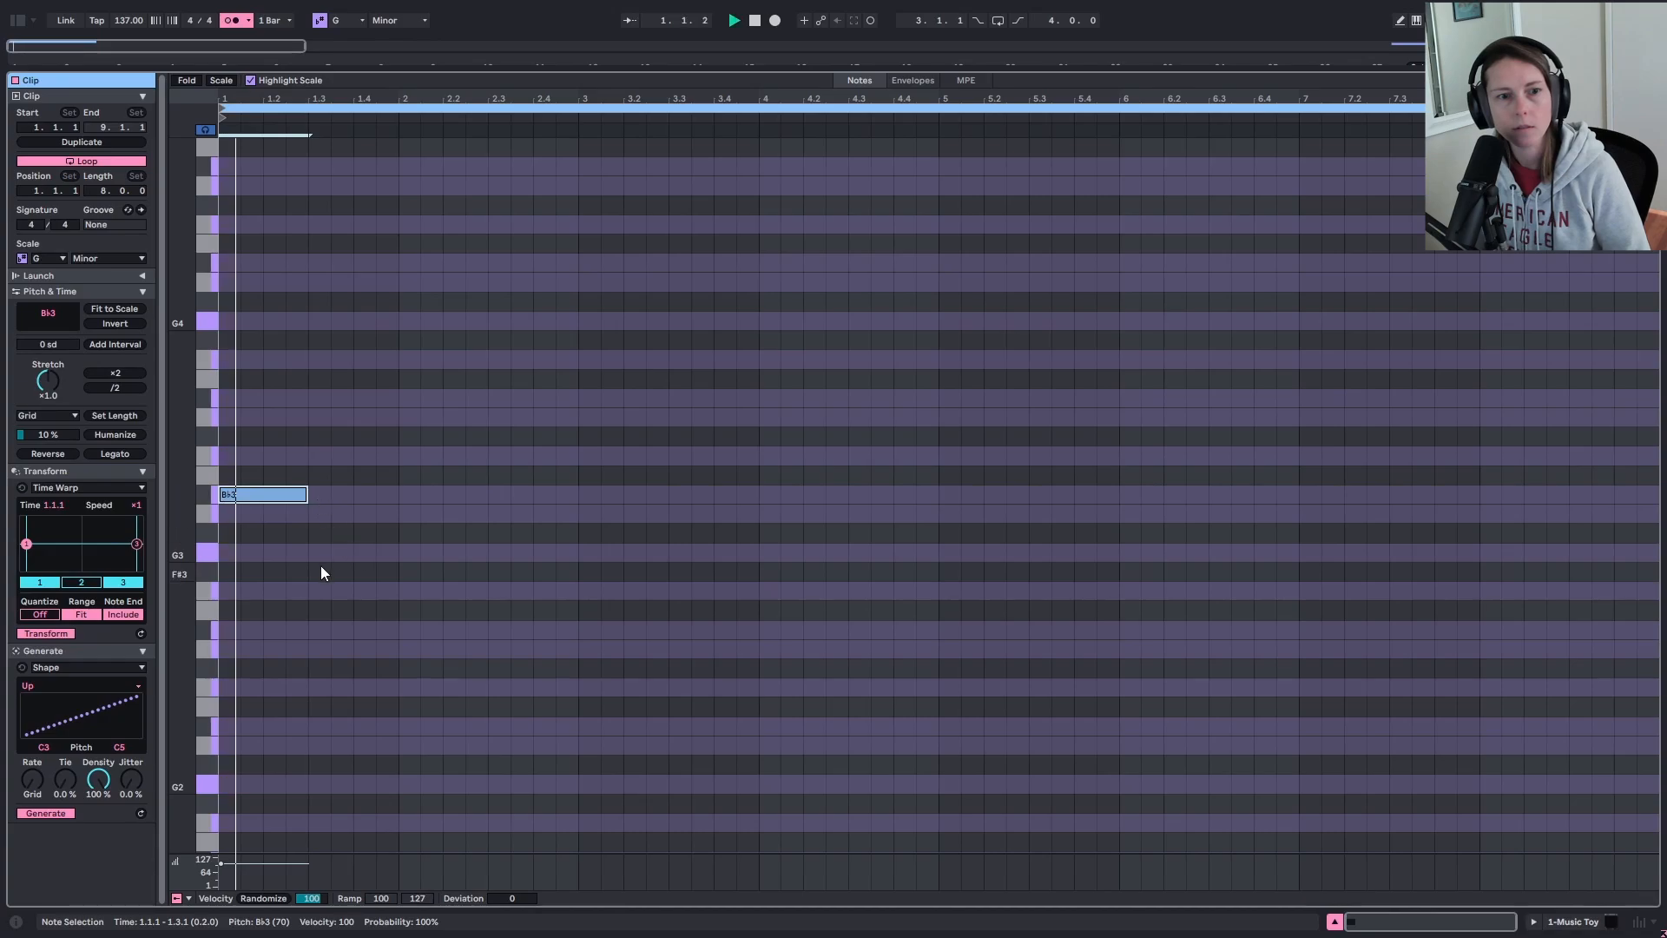
Step: Add an A3 note starting on beat 1.2 and extend the opening B♭3 note to 1.4.1
double_click(295, 555)
key("space")
left_click_drag(300, 556, 353, 494)
key("space")
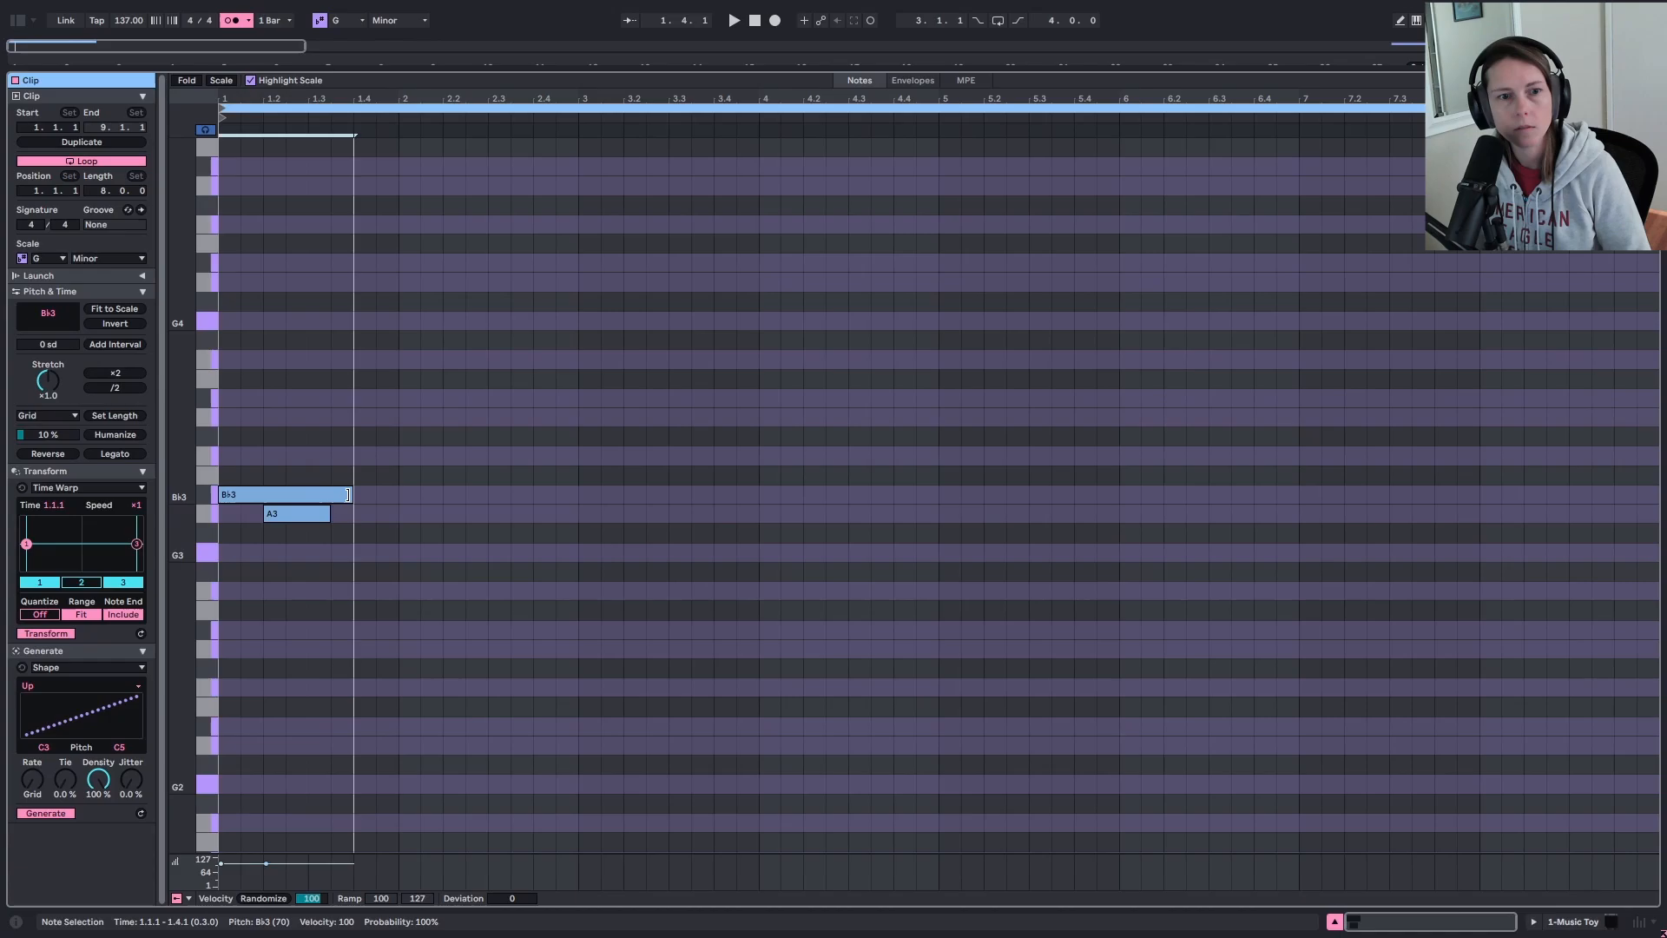
Step: Add a D3 note on beat 1.4 and lower the D3 note starting on beat 2.2 to C3
double_click(363, 593)
left_click_drag(363, 593, 364, 649)
key("space")
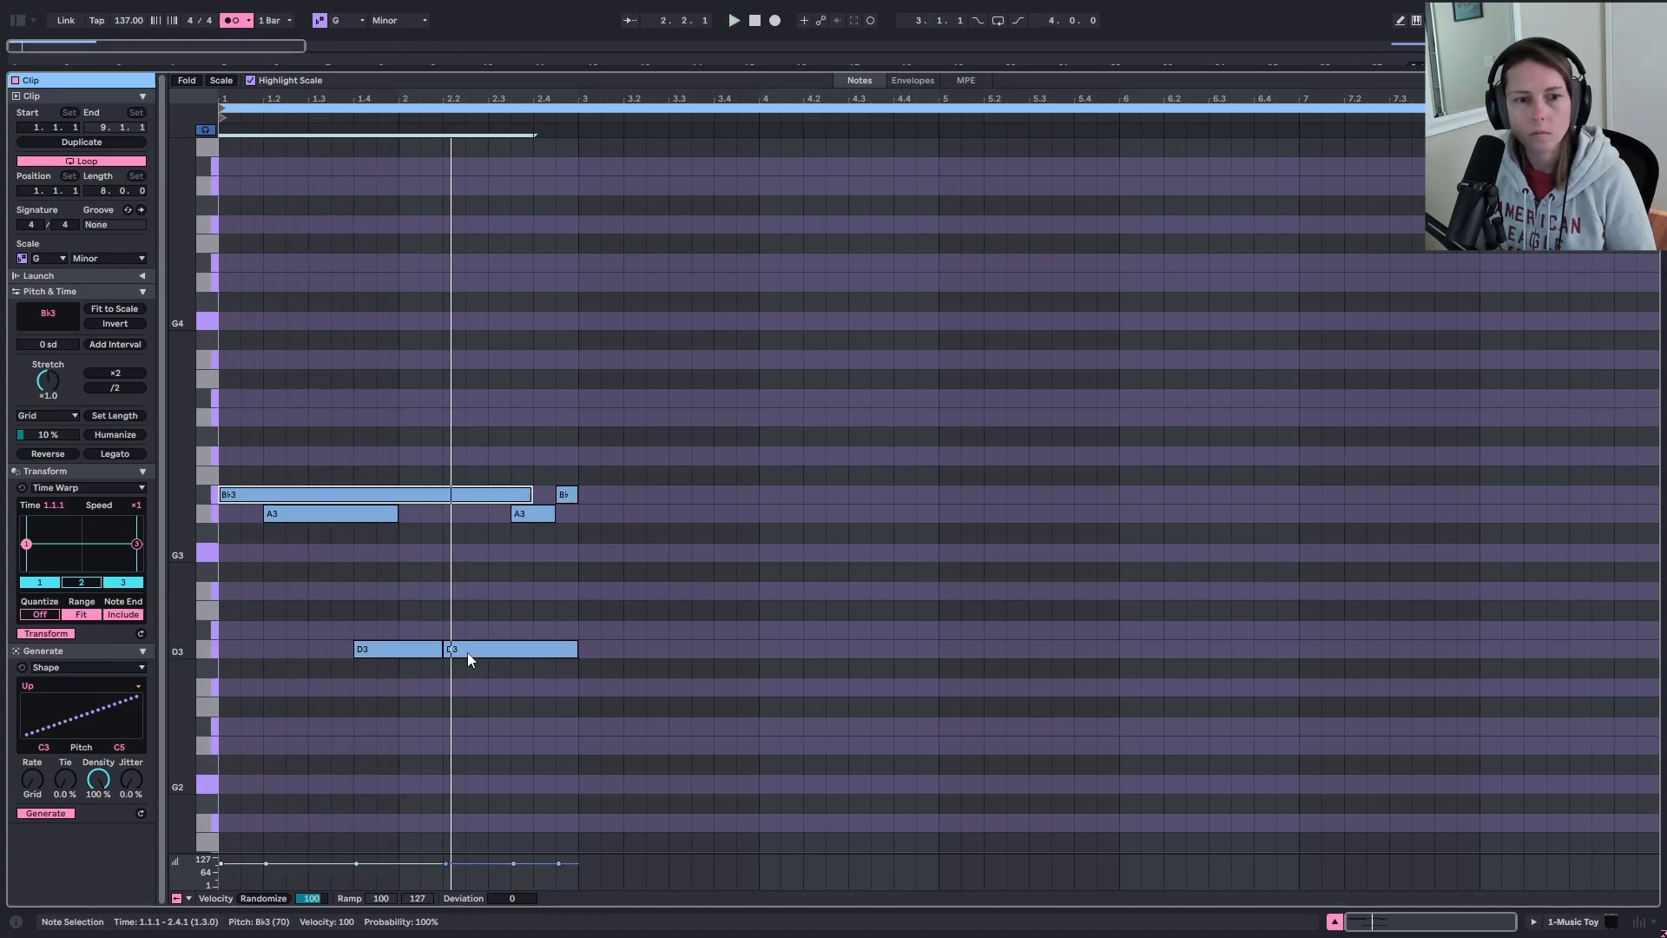
left_click_drag(467, 651, 469, 693)
key("space")
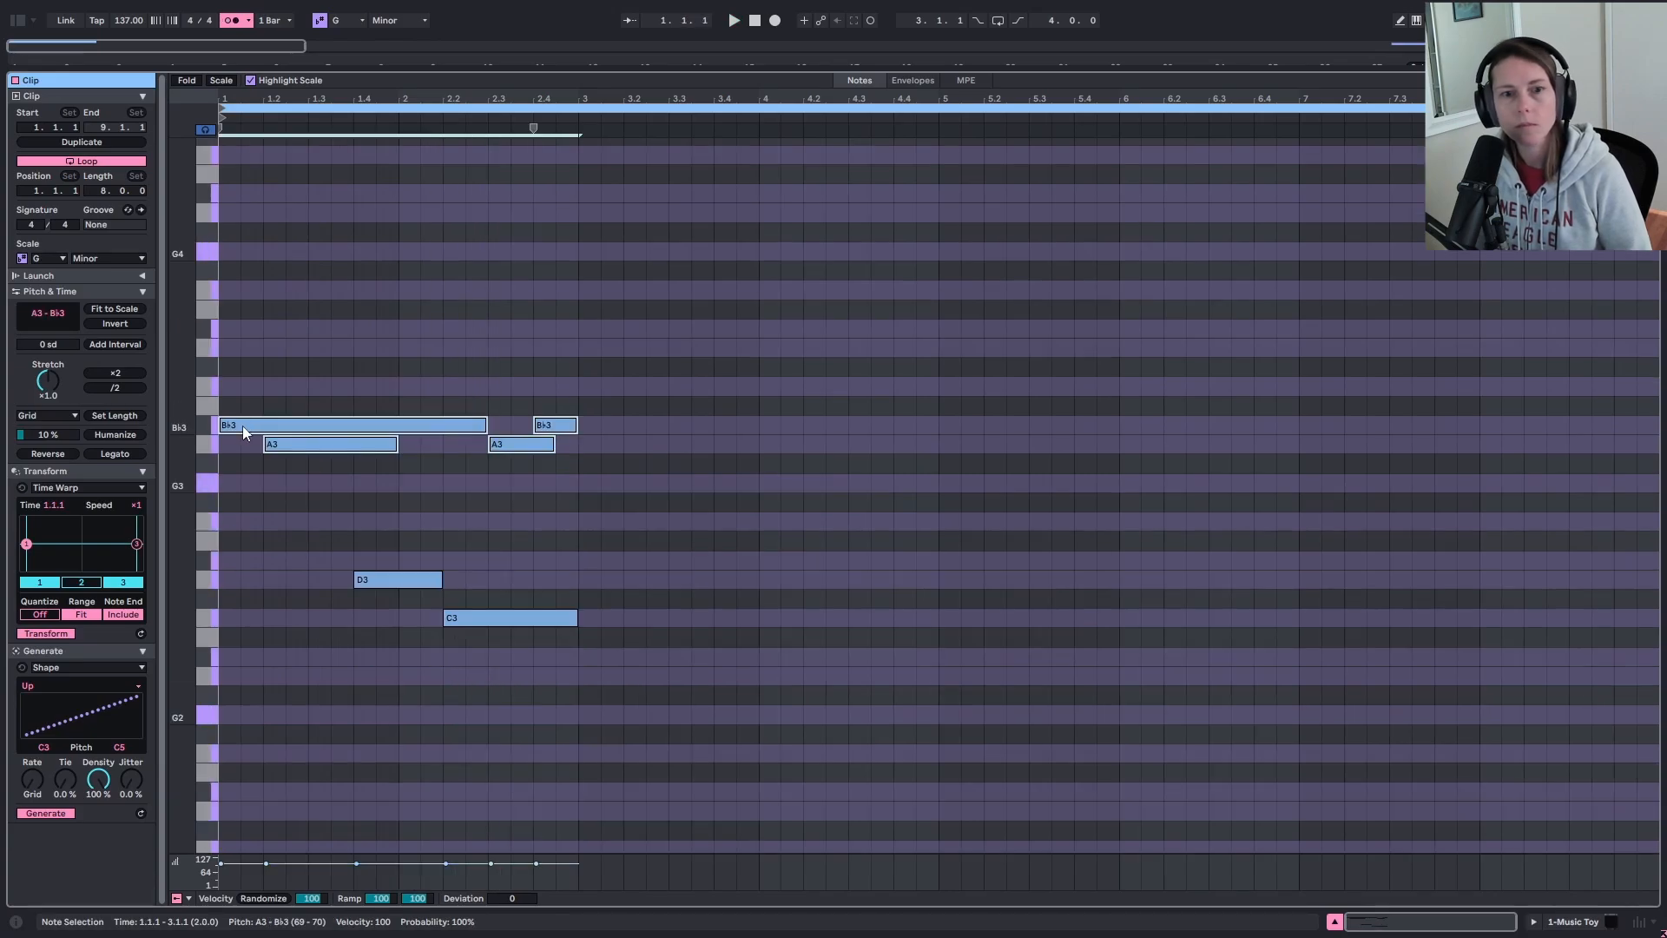
Step: Copy the A3 and B♭3 notes of the first two bars to bar 3 and add a lower D3 note beneath the copy
left_click_drag(243, 426, 626, 445)
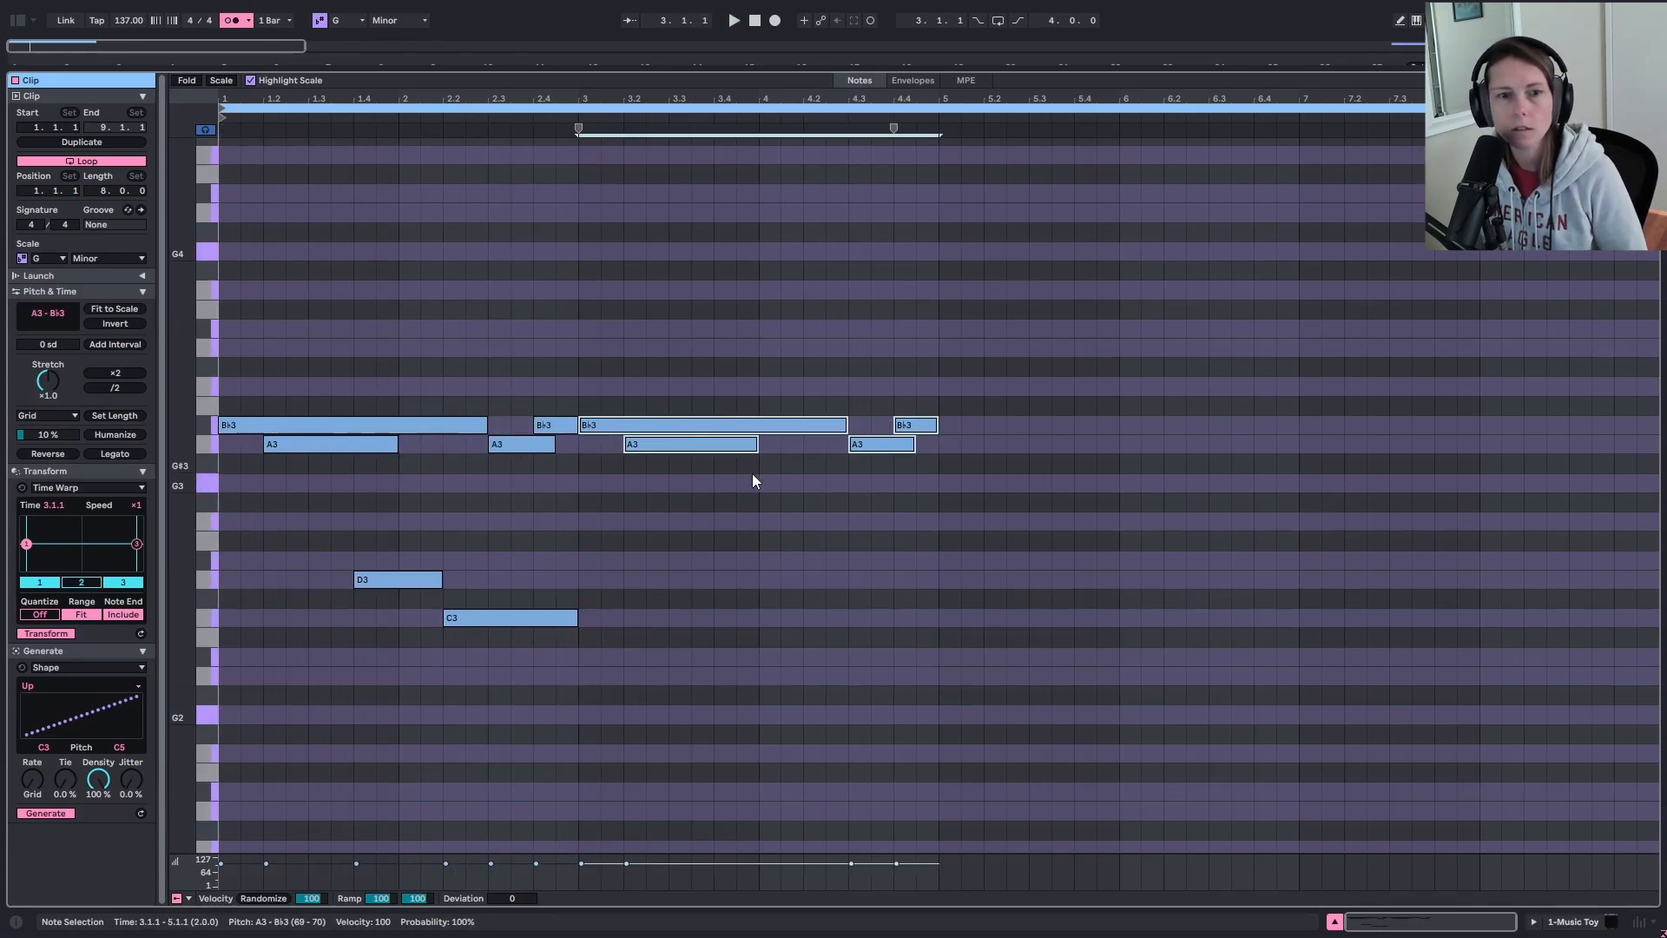
key("space")
left_click(768, 555)
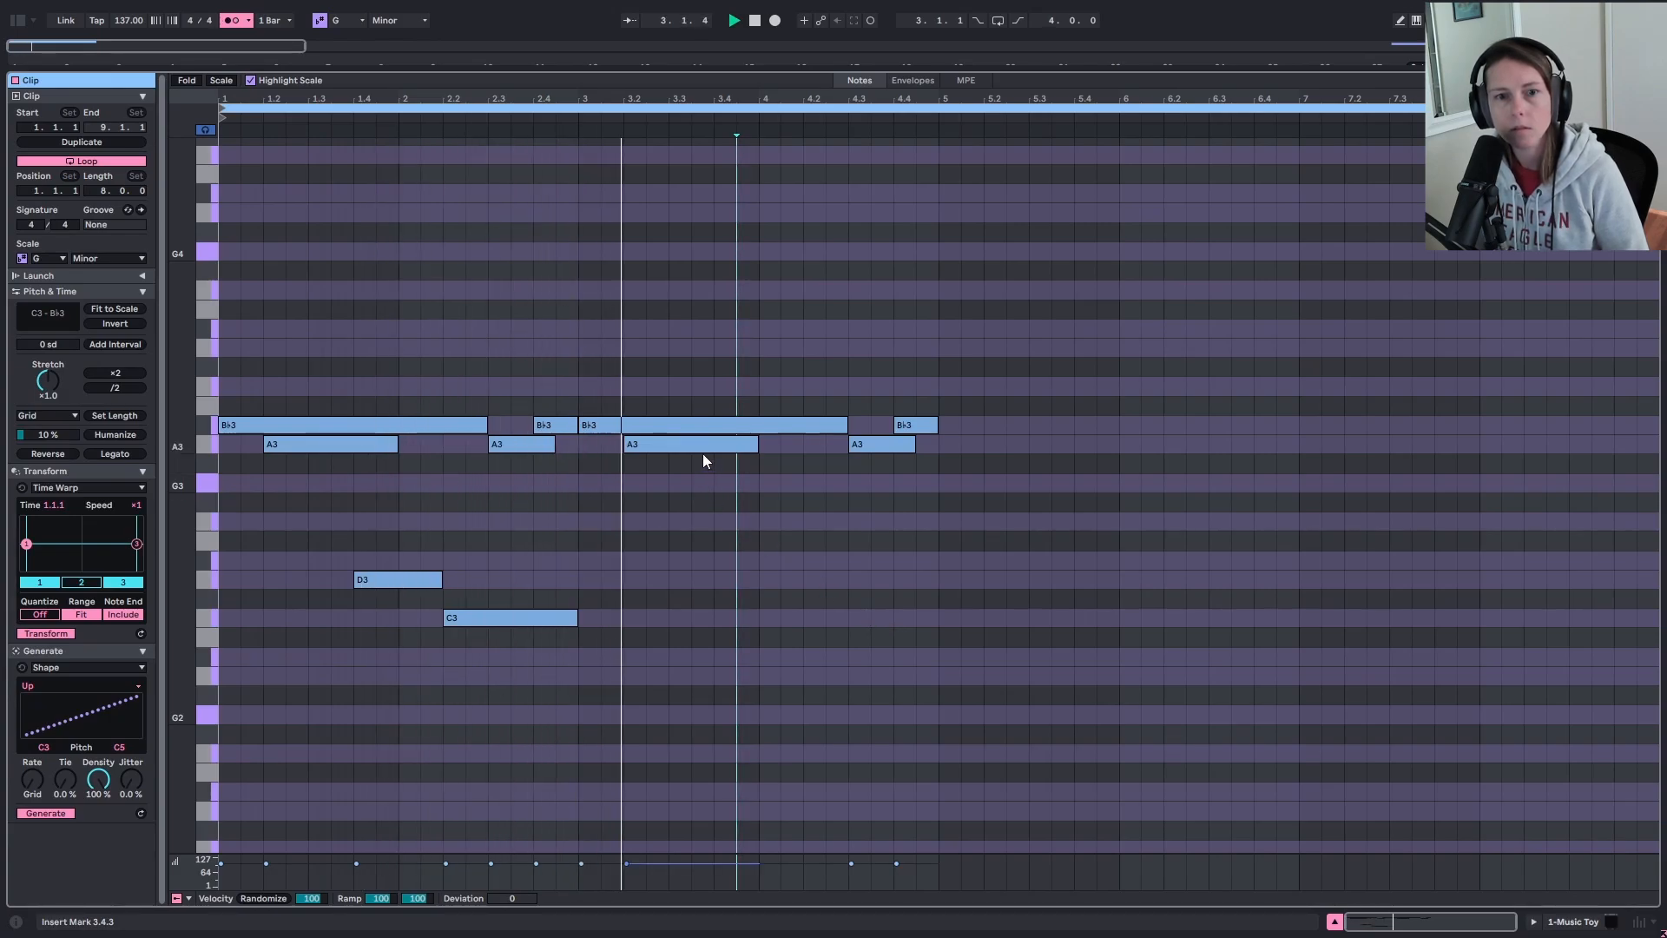
key("space")
double_click(769, 521)
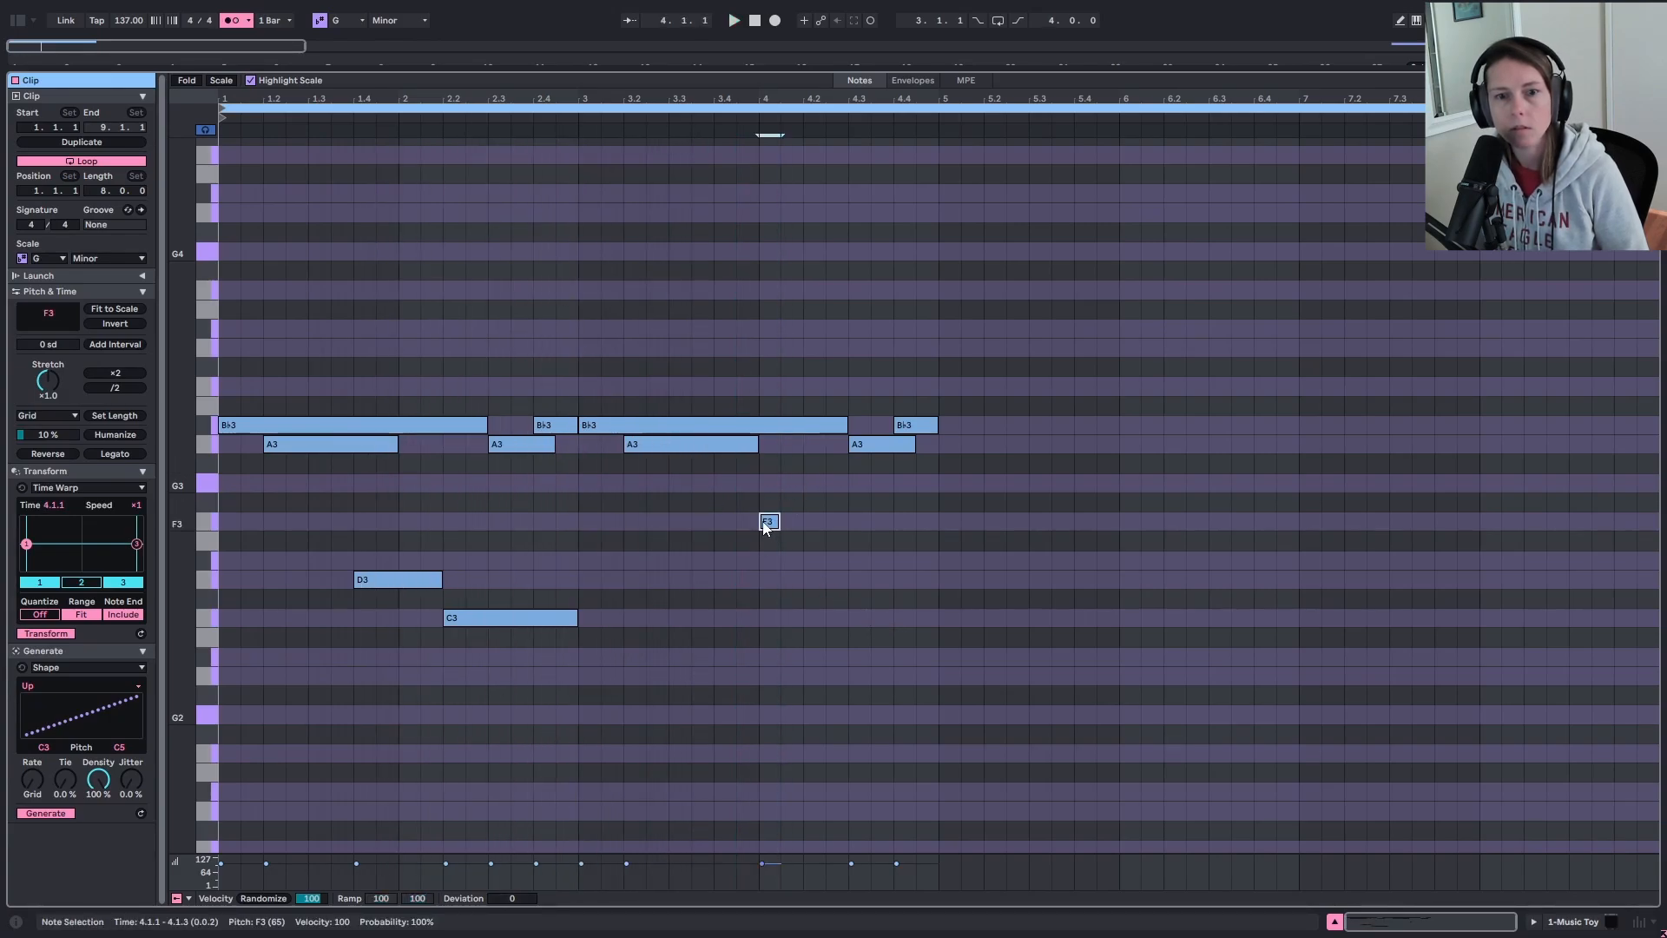
left_click_drag(765, 528, 788, 588)
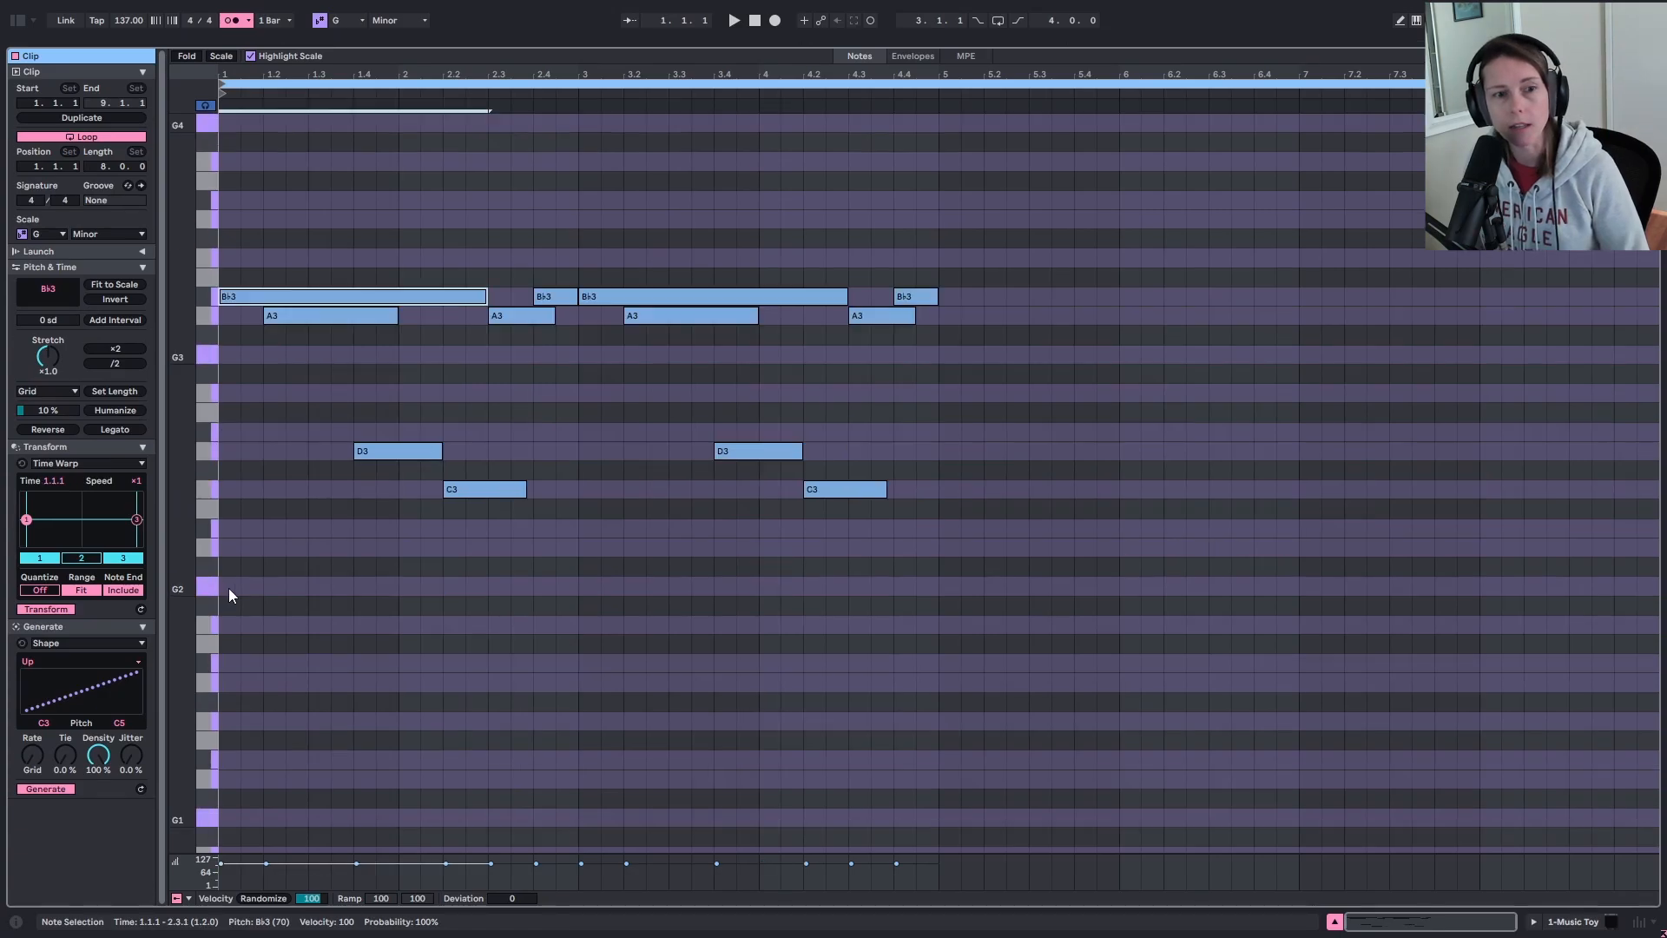
Step: Add a G2 bass note spanning bars 1 and 2 and duplicate it an octave lower at G1
double_click(229, 590)
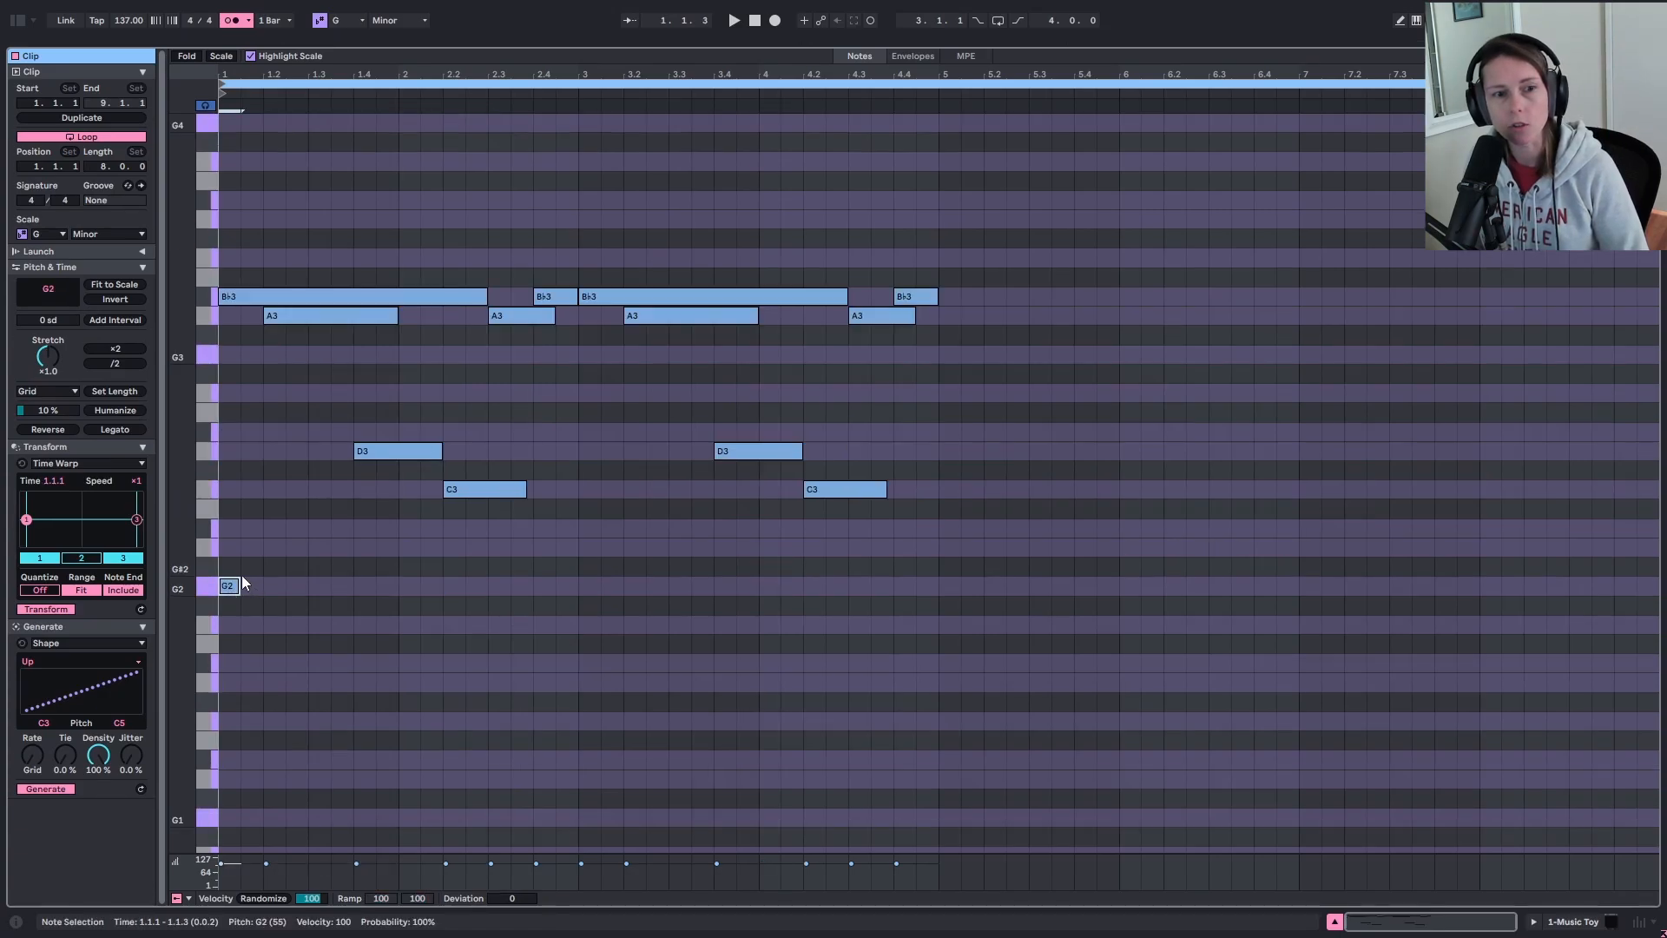
left_click_drag(239, 586, 571, 605)
scroll(505, 552, "down", 2)
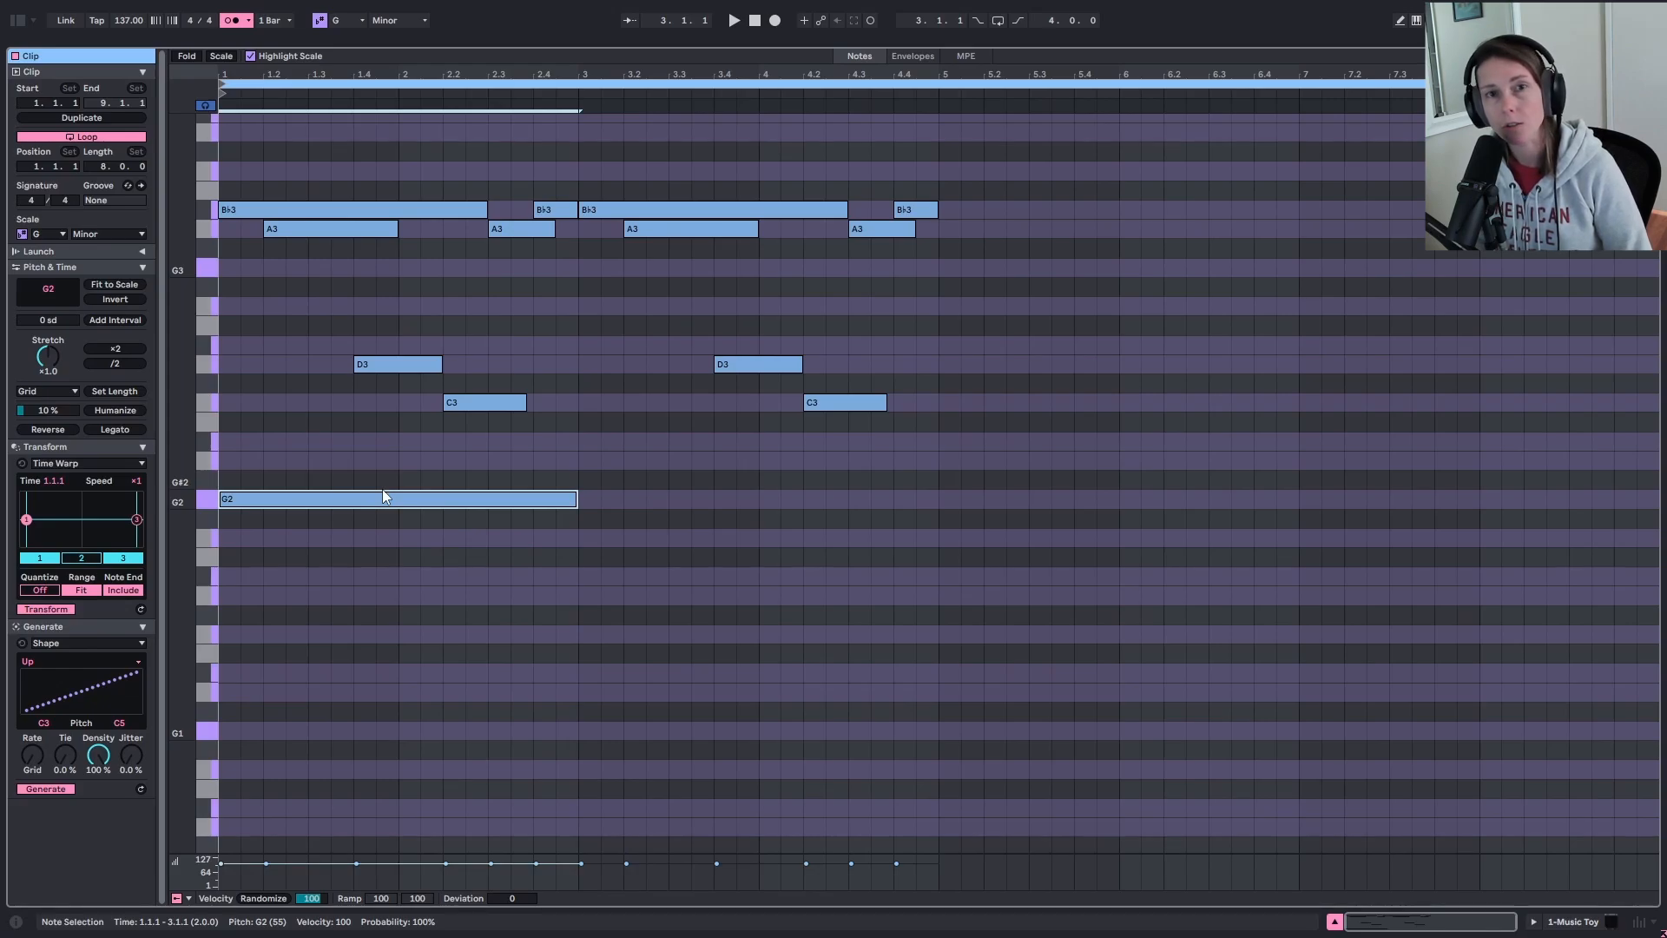
key("shift+Down")
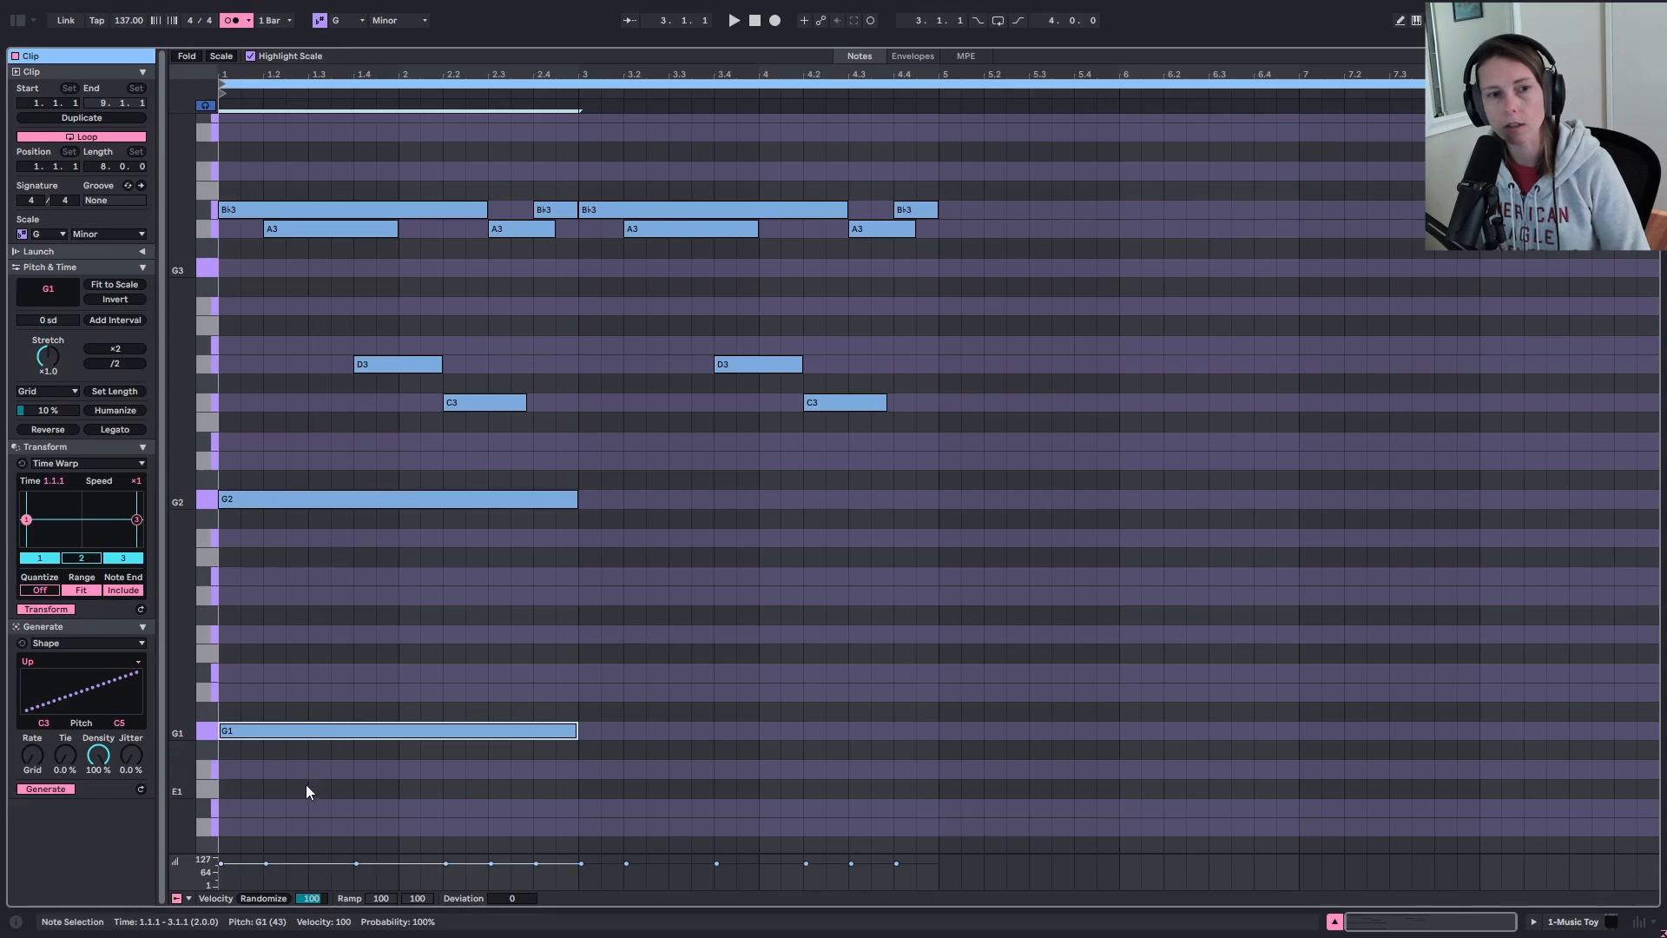
left_click_drag(306, 784, 275, 498)
left_click(530, 645)
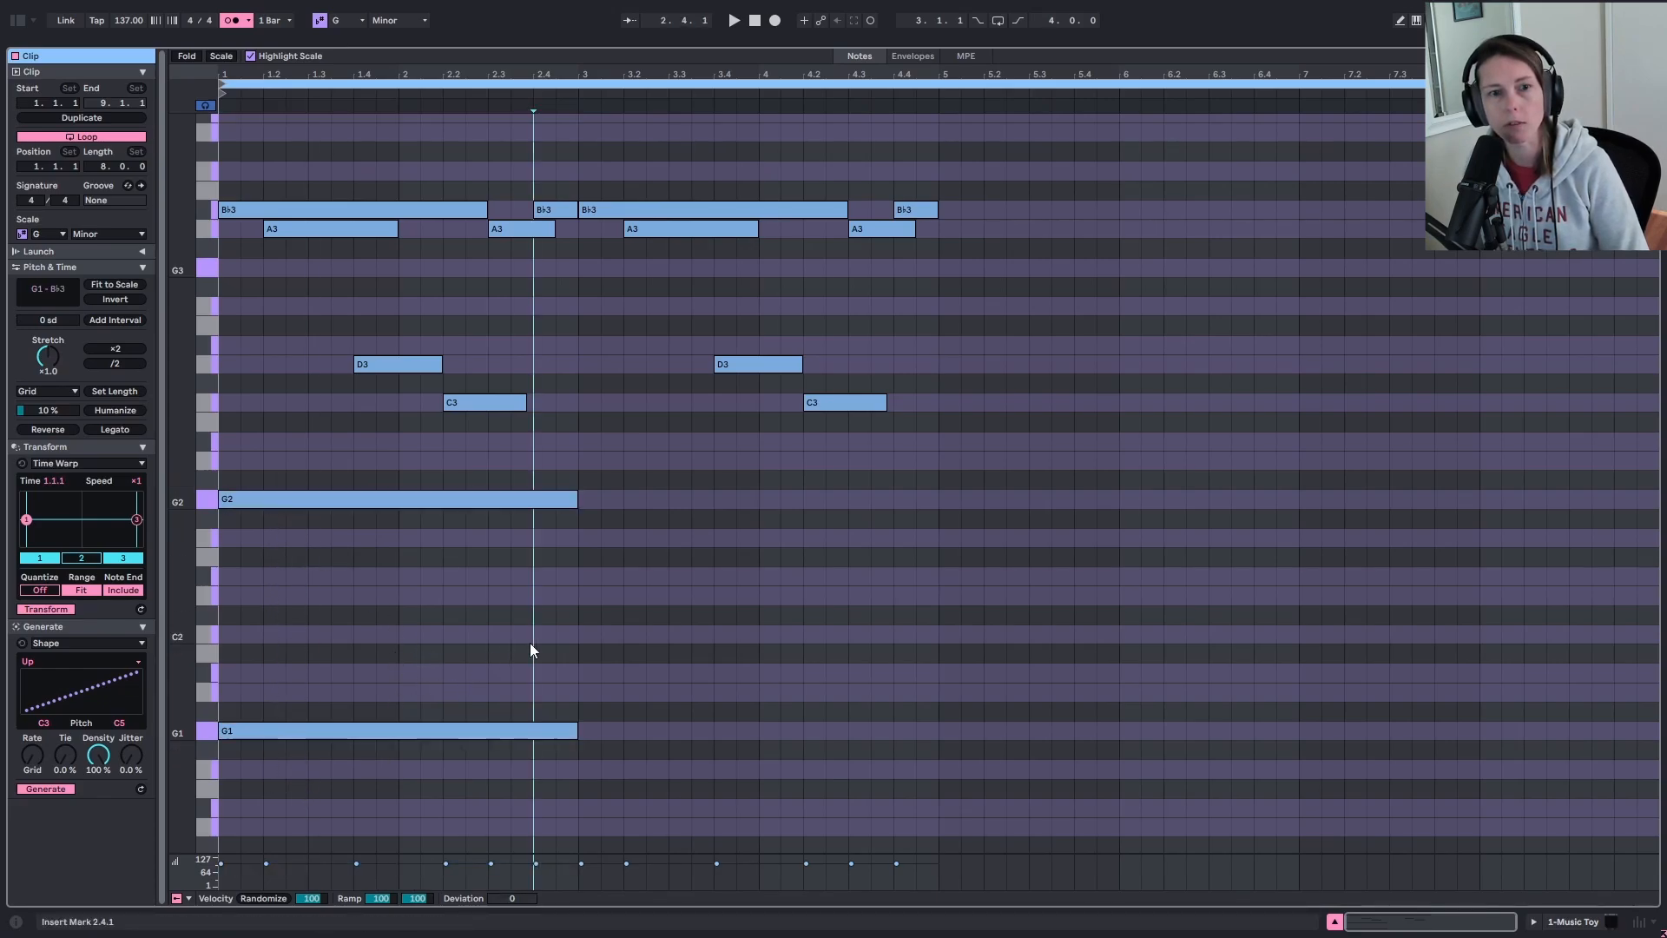
Step: Copy the G2 and G1 bass notes to bar 3 and lower the copies to E♭2 and E♭1
scroll(556, 556, "up", 1)
left_click(526, 534)
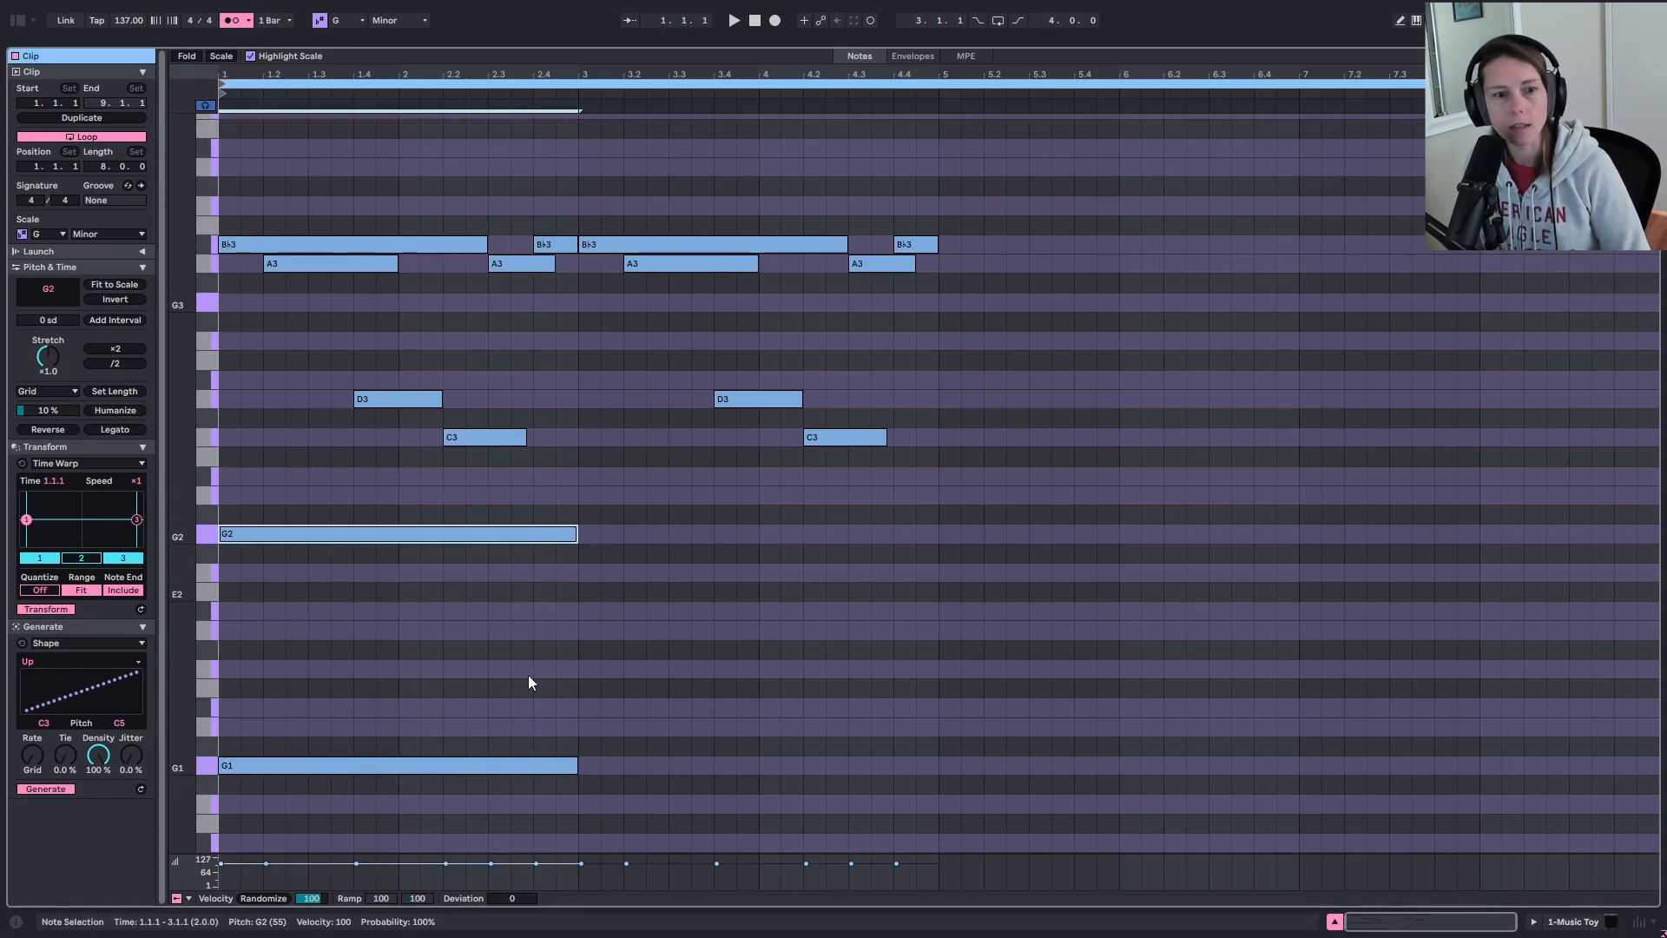
left_click(492, 763, "shift")
left_click_drag(345, 542, 675, 606)
scroll(694, 621, "down", 5)
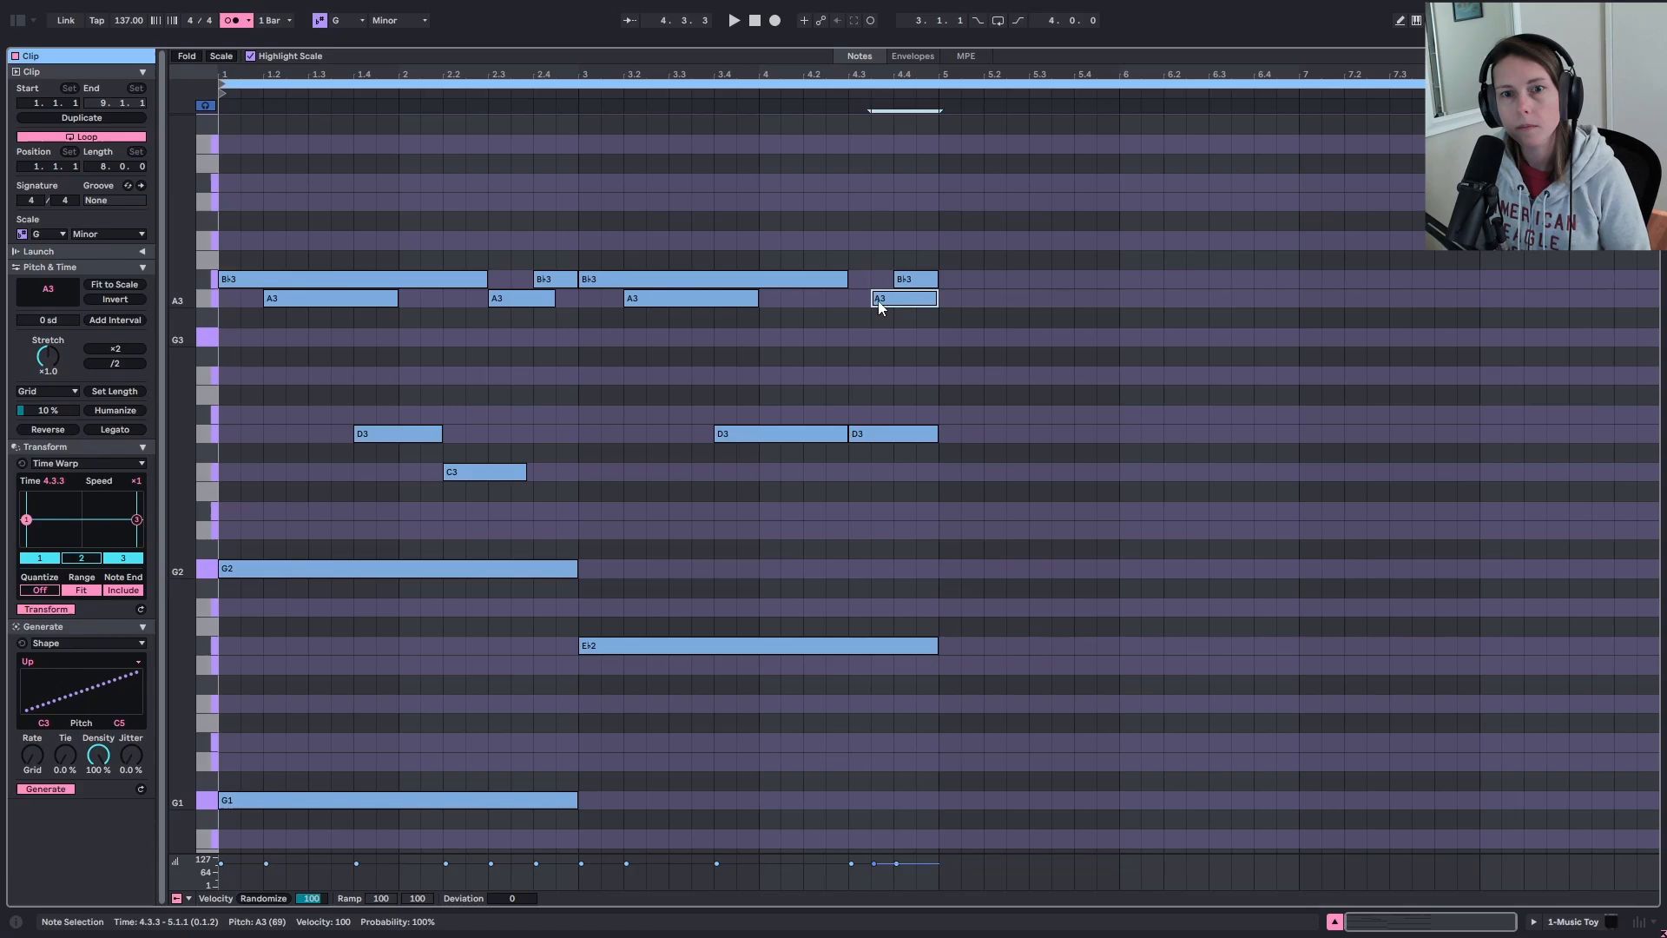
Step: Make the last A3 note span 4.3.1 to 5.1.1, delete the B♭3 above it, and play back the phrase
left_click_drag(879, 303, 936, 299)
left_click(909, 279)
key("Delete")
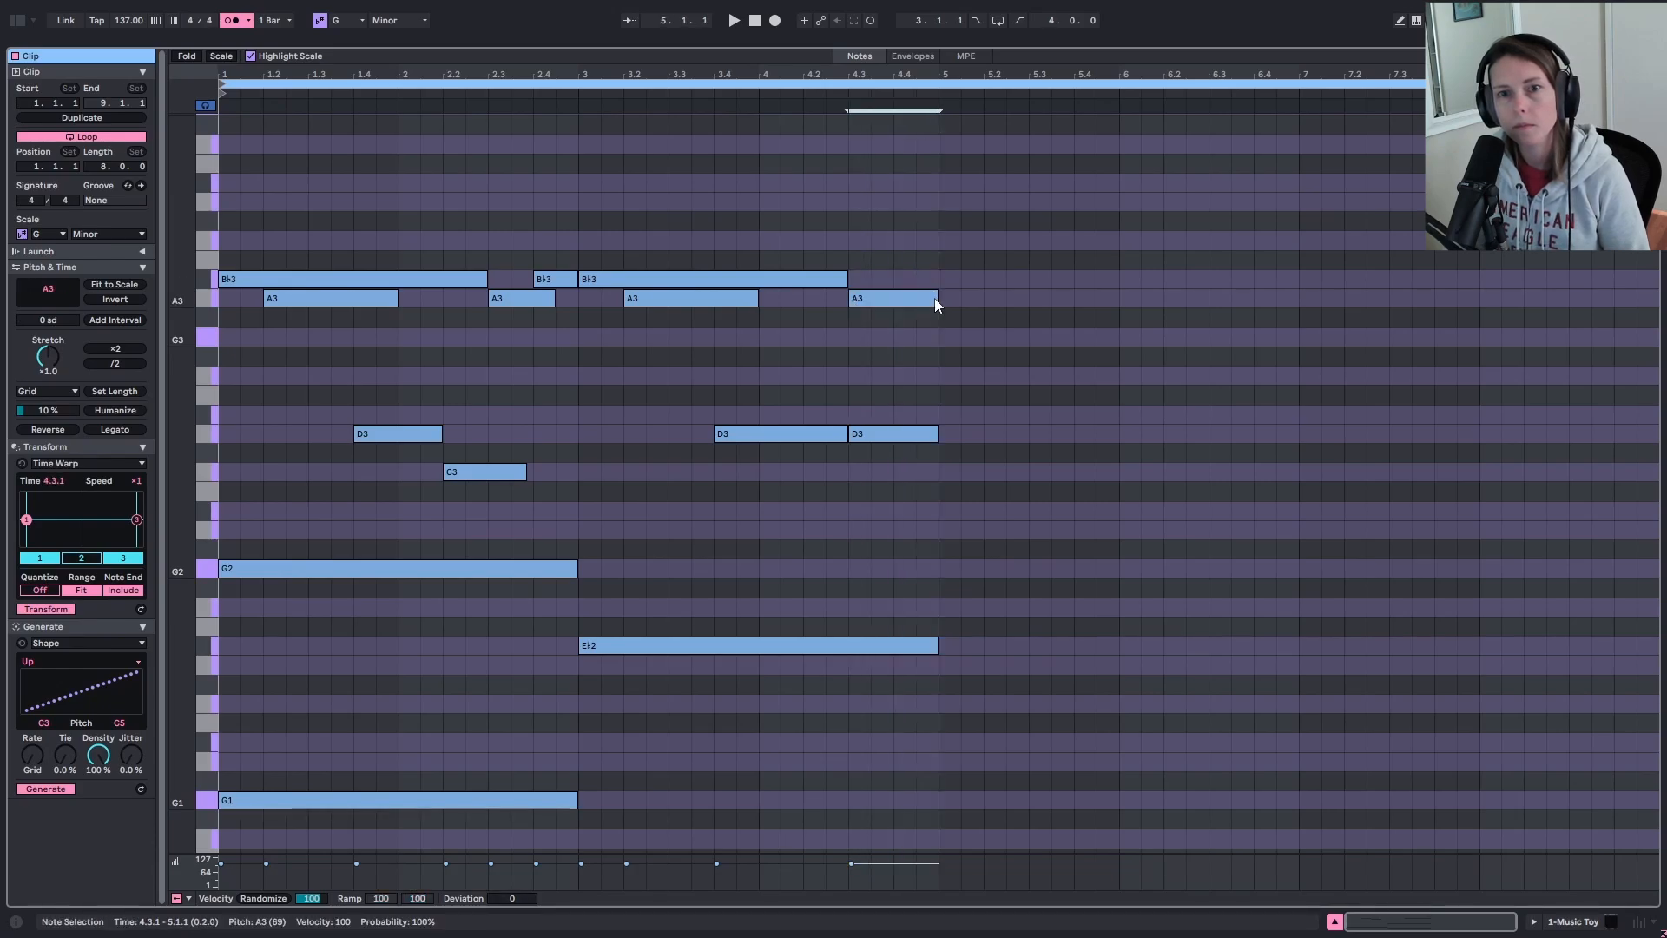
key("space")
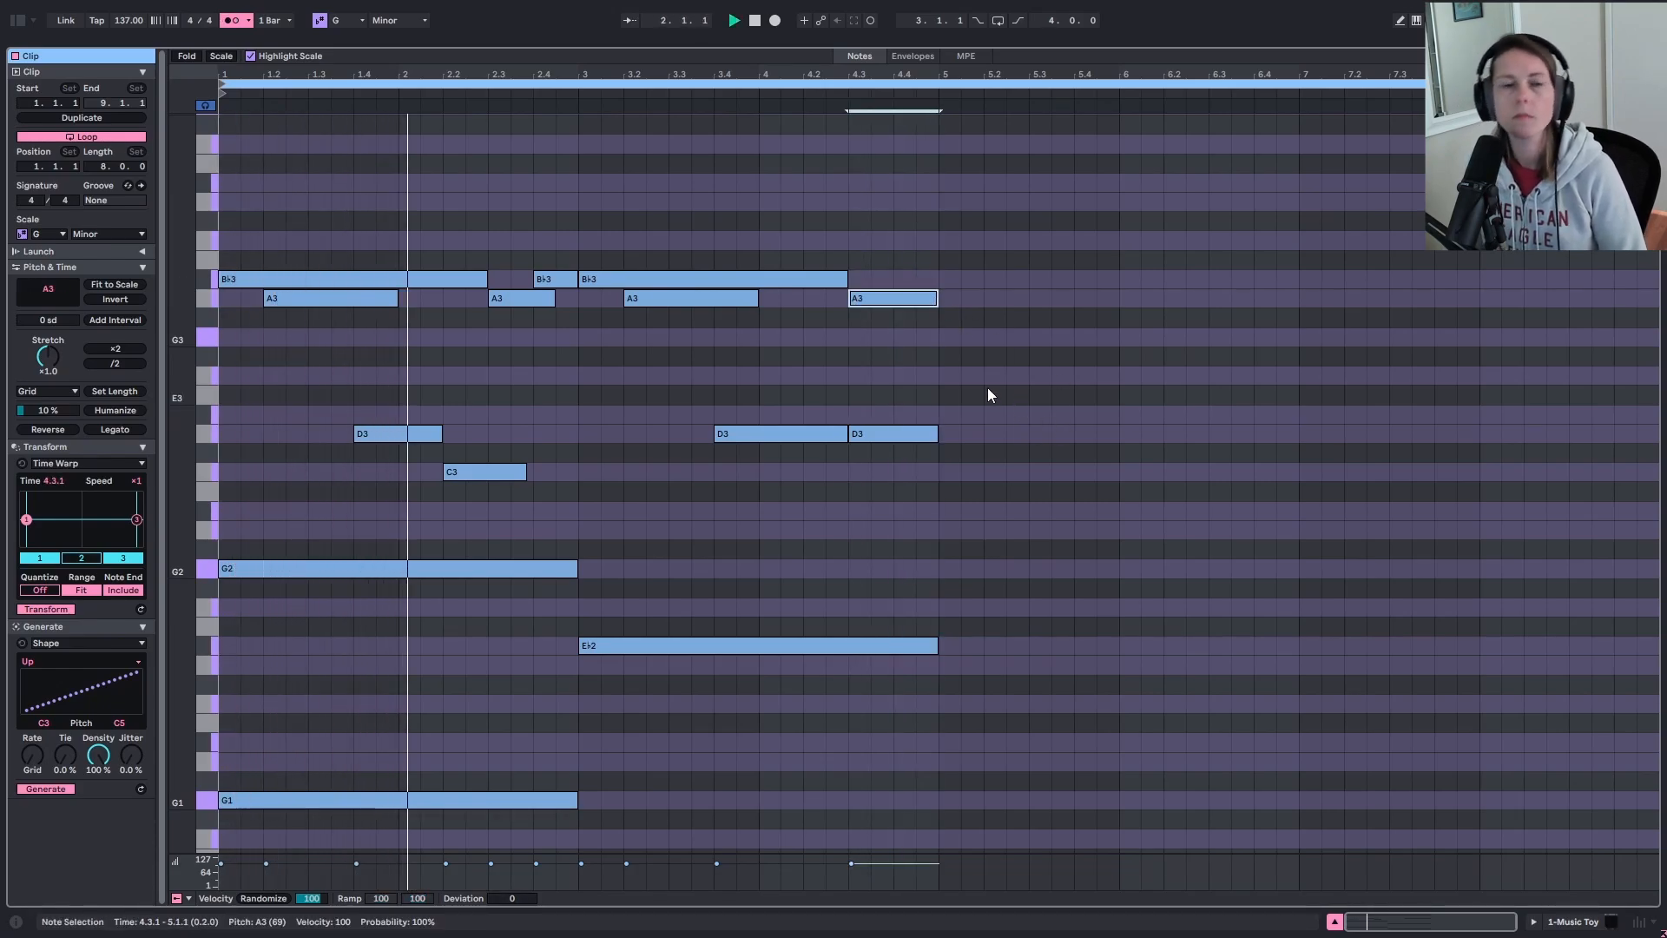
scroll(1007, 389, "down", 2)
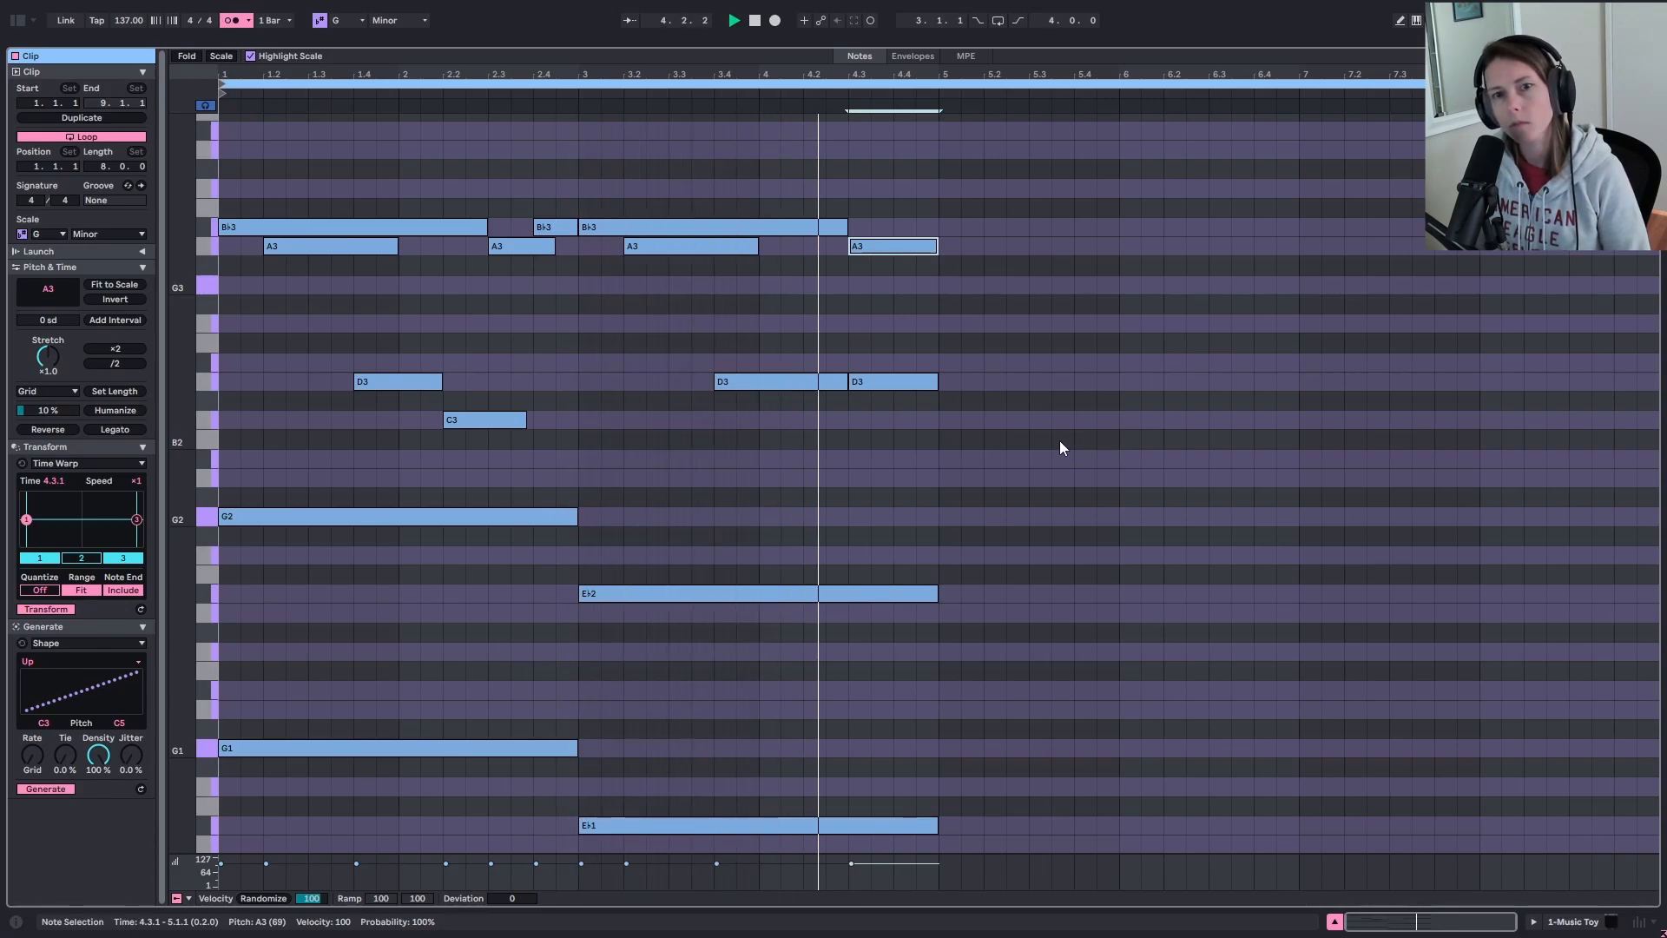
key("space")
Step: Select the notes ending bar 4, from the E♭1 bass note up to A3
scroll(920, 829, "down", 1)
left_click(922, 830)
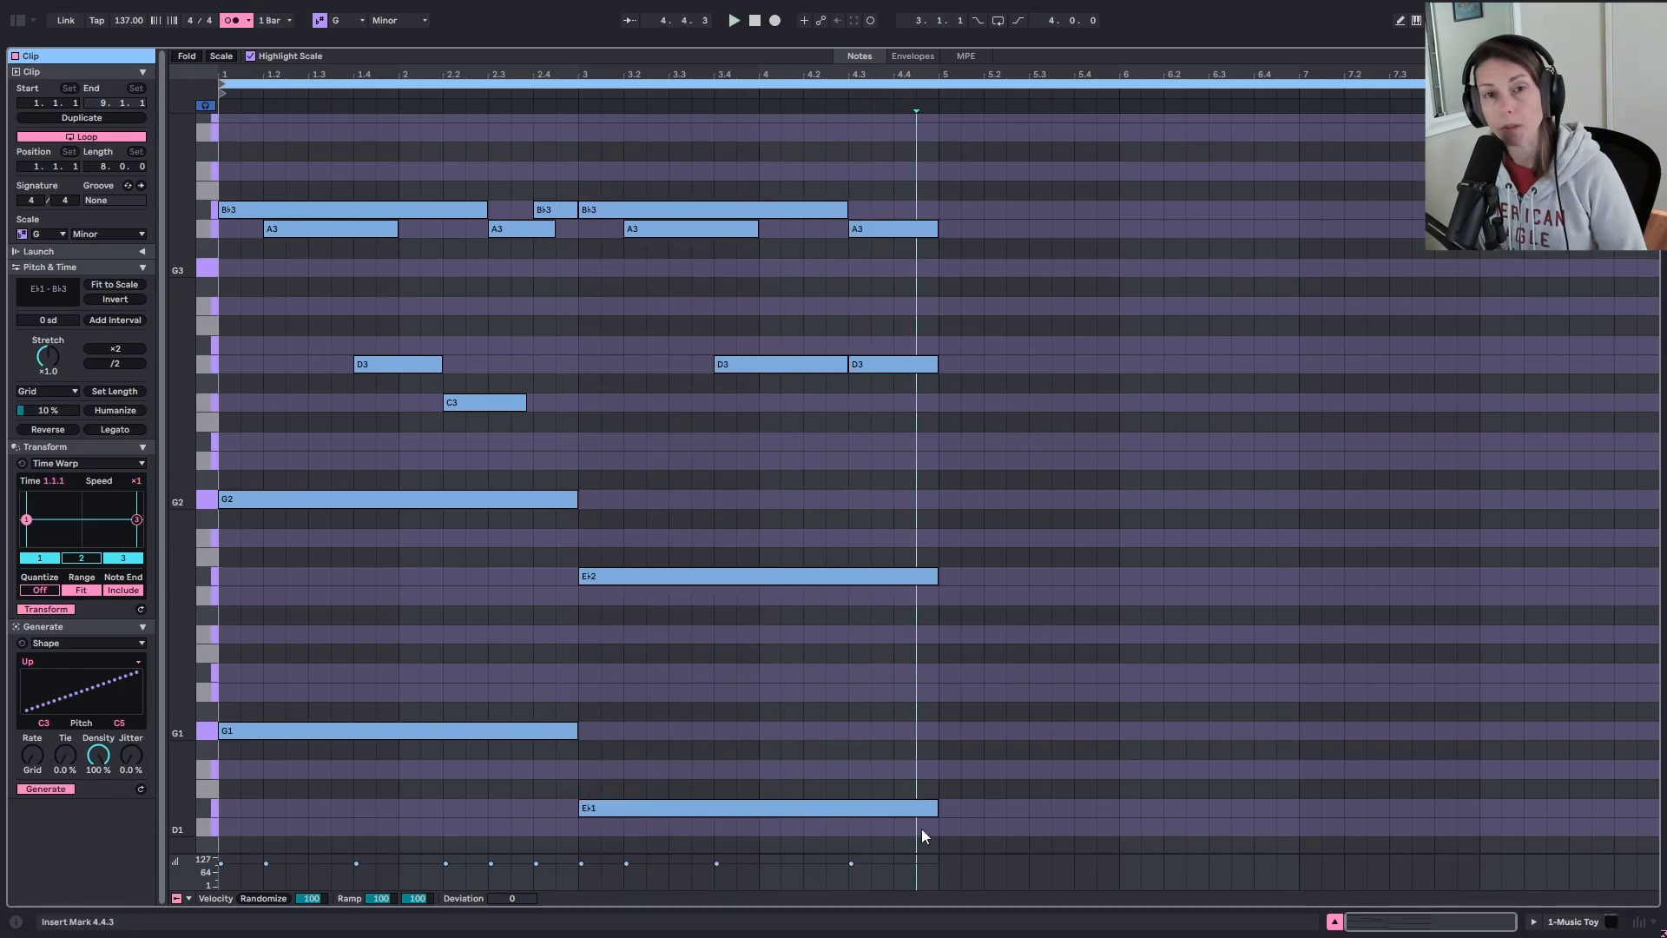
left_click_drag(920, 828, 966, 207)
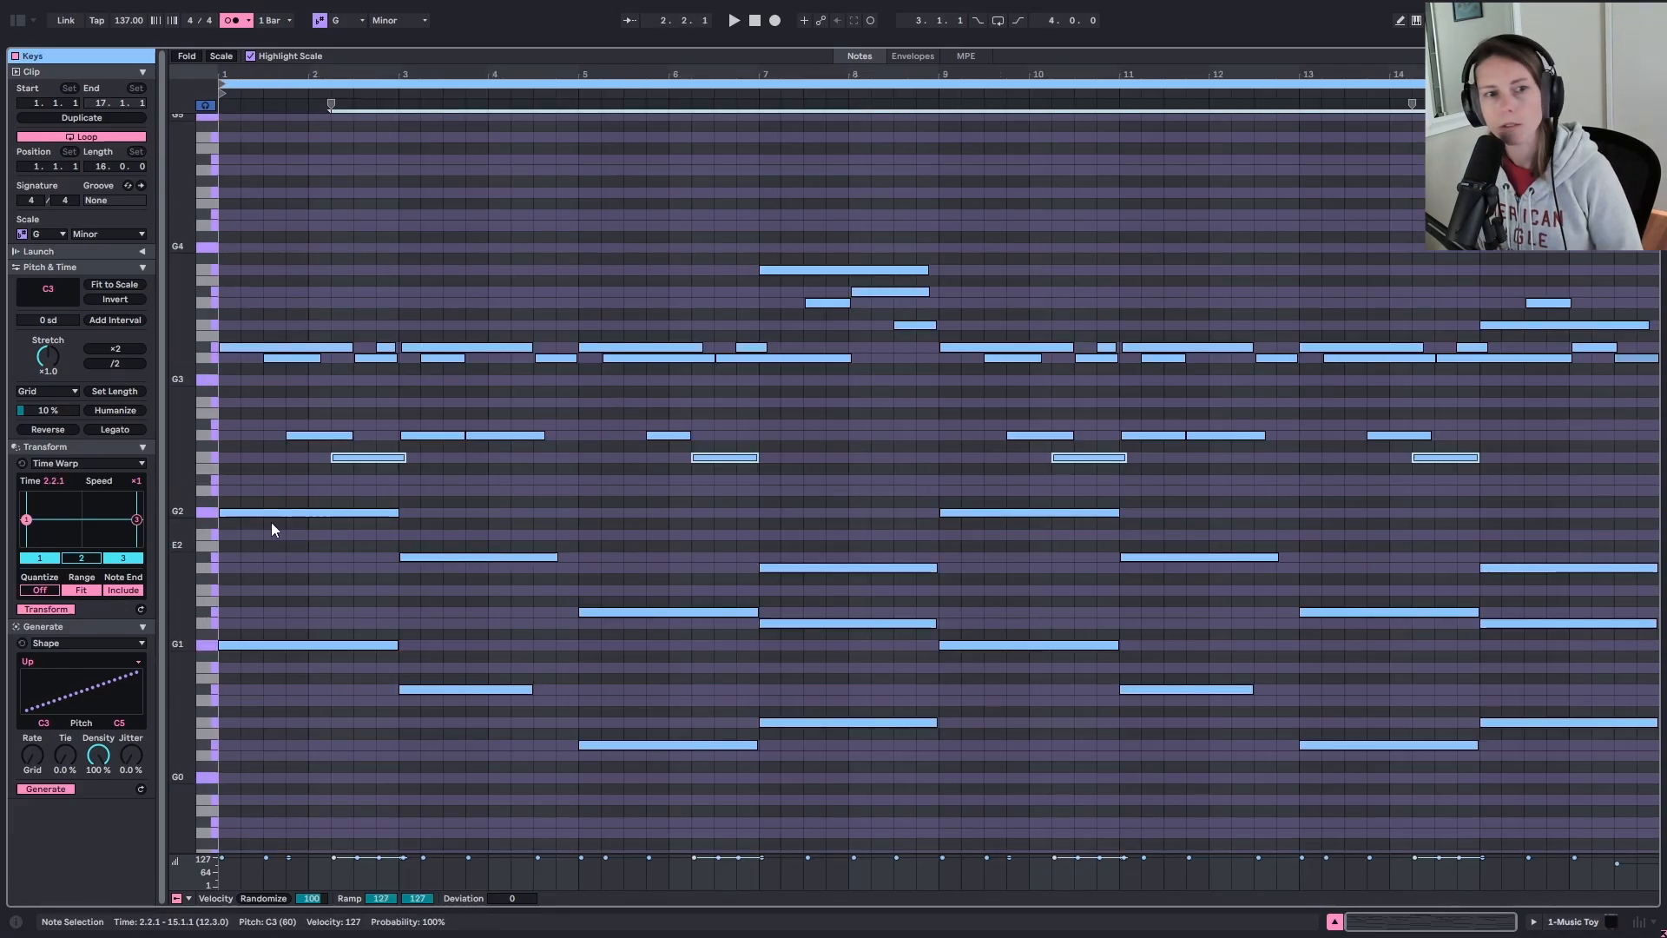
Step: Select all C3 notes in the Keys clip and the high melody notes in bars 7 and 8
left_click(200, 458)
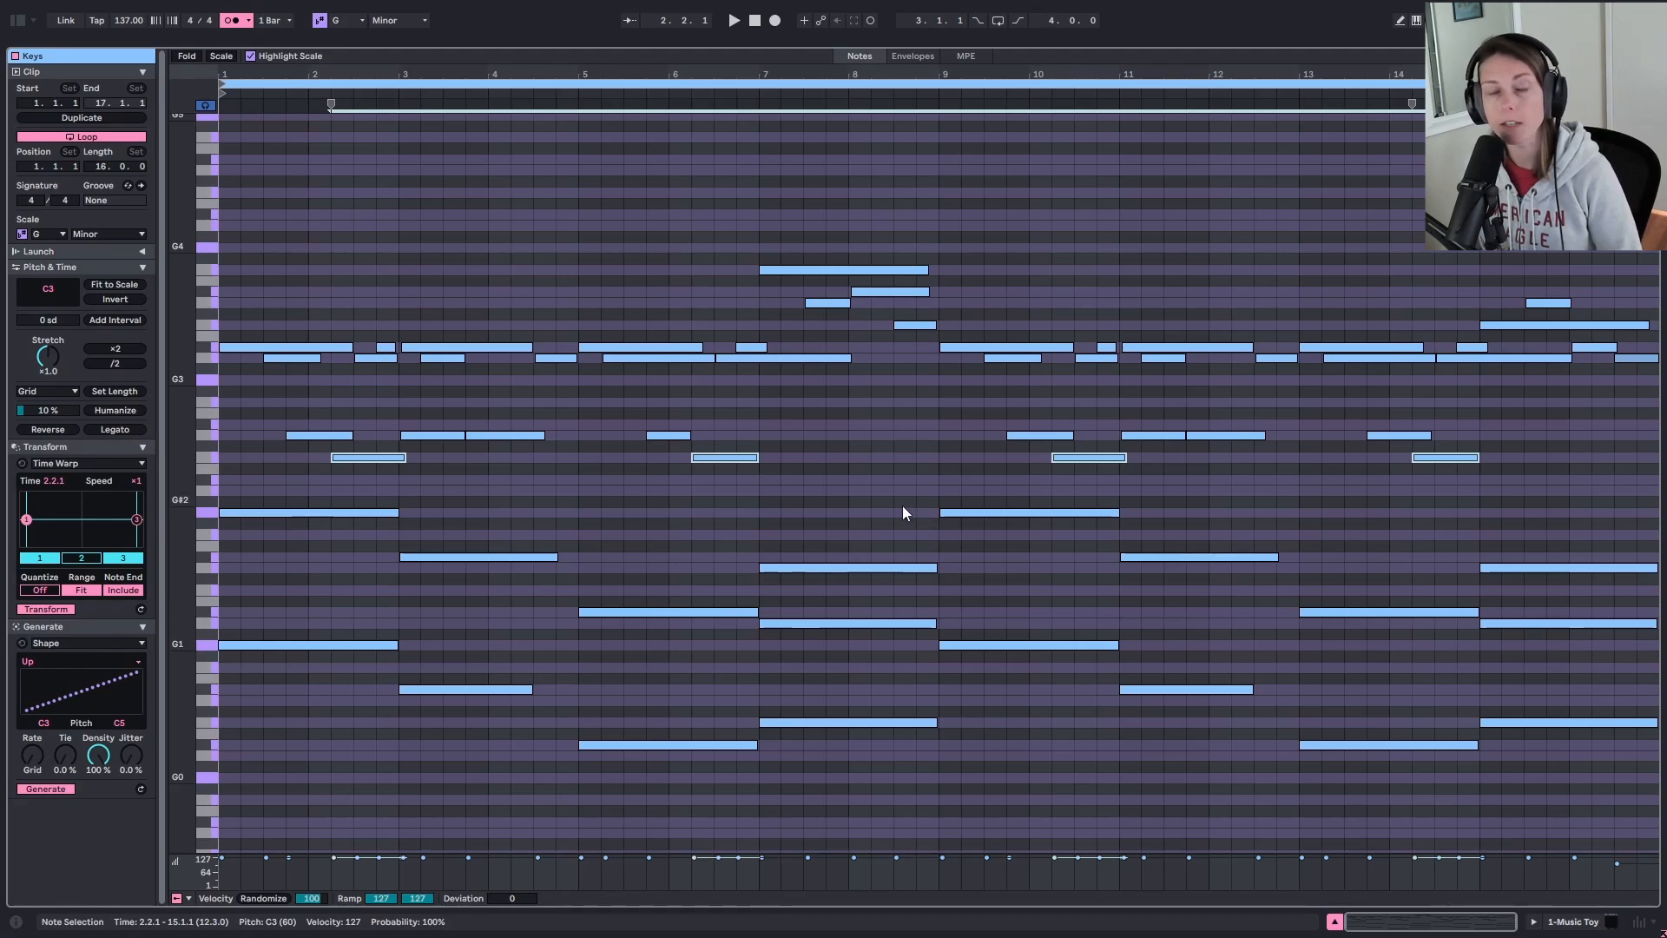
left_click_drag(778, 302, 936, 339)
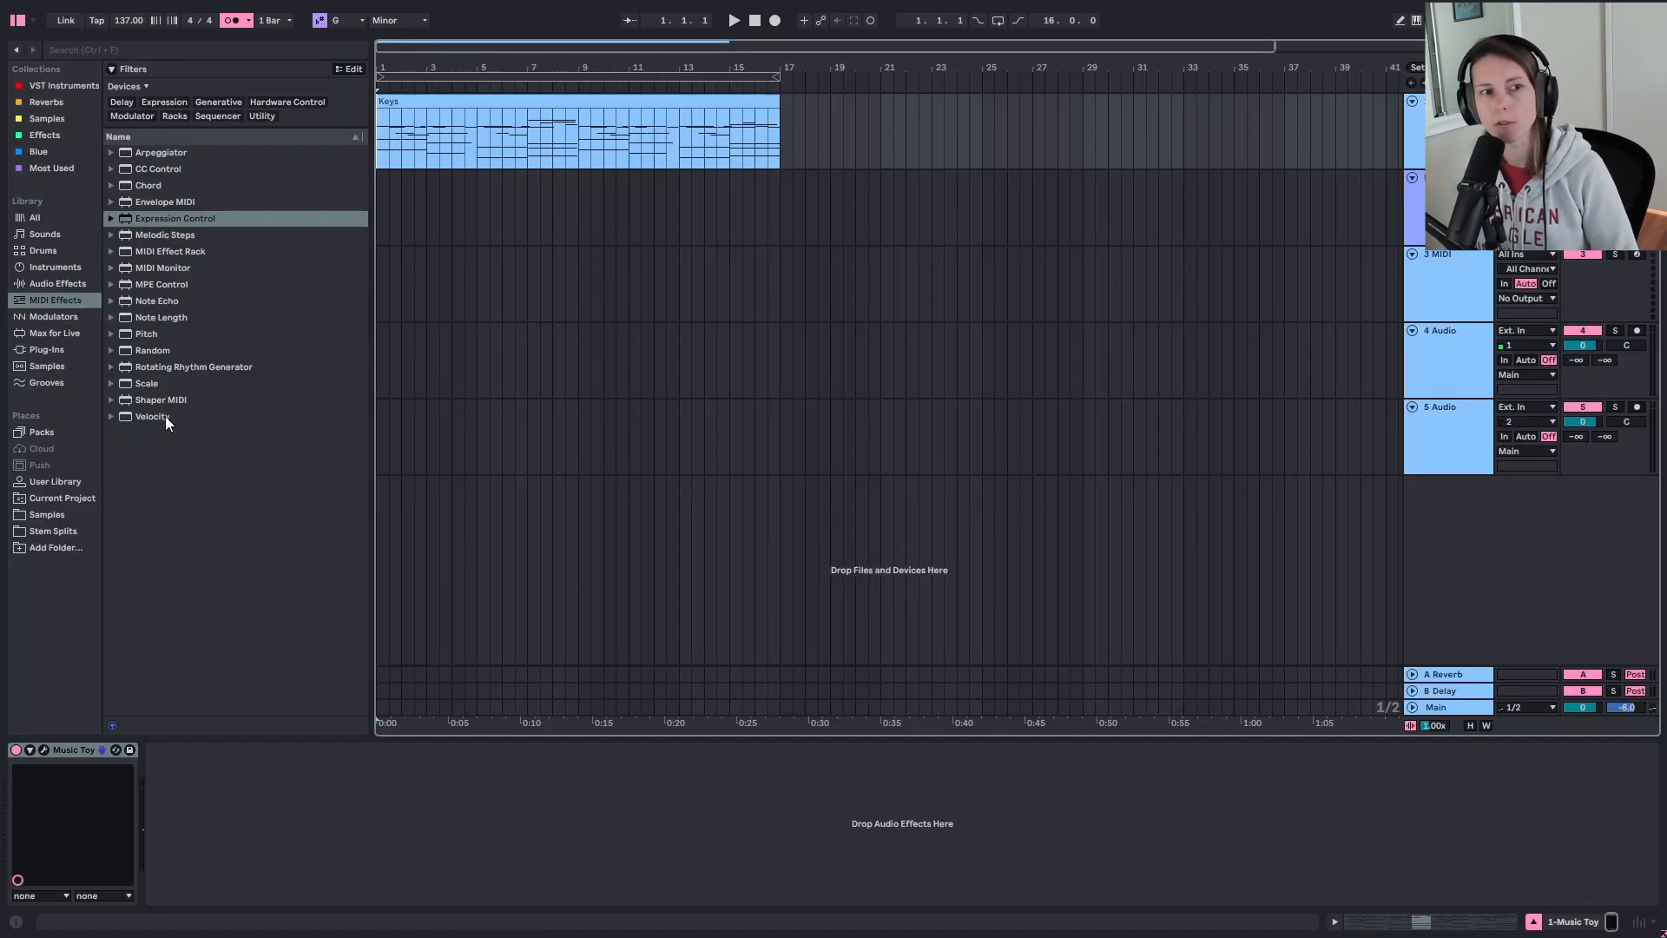
Step: Insert a Velocity MIDI effect before Music Toy, set its Out Hi to 96, and raise its Out Low
double_click(165, 415)
left_click_drag(127, 803, 137, 853)
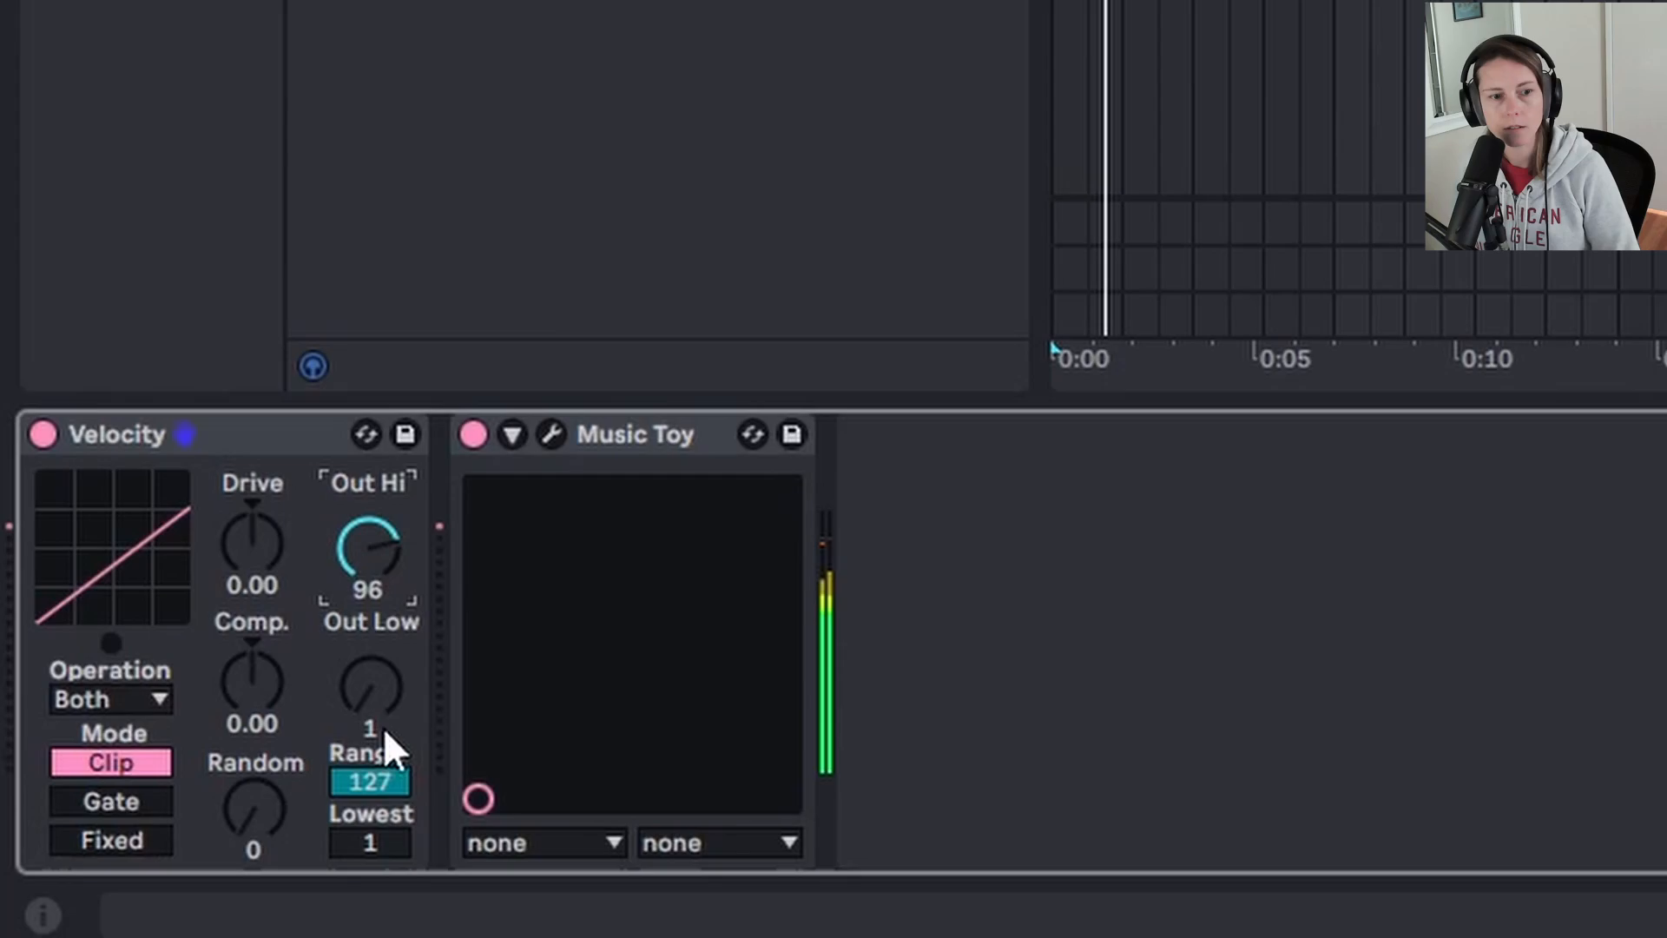
mouse_move(385, 731)
left_mouse_down()
mouse_move(384, 654)
mouse_move(377, 715)
left_mouse_up()
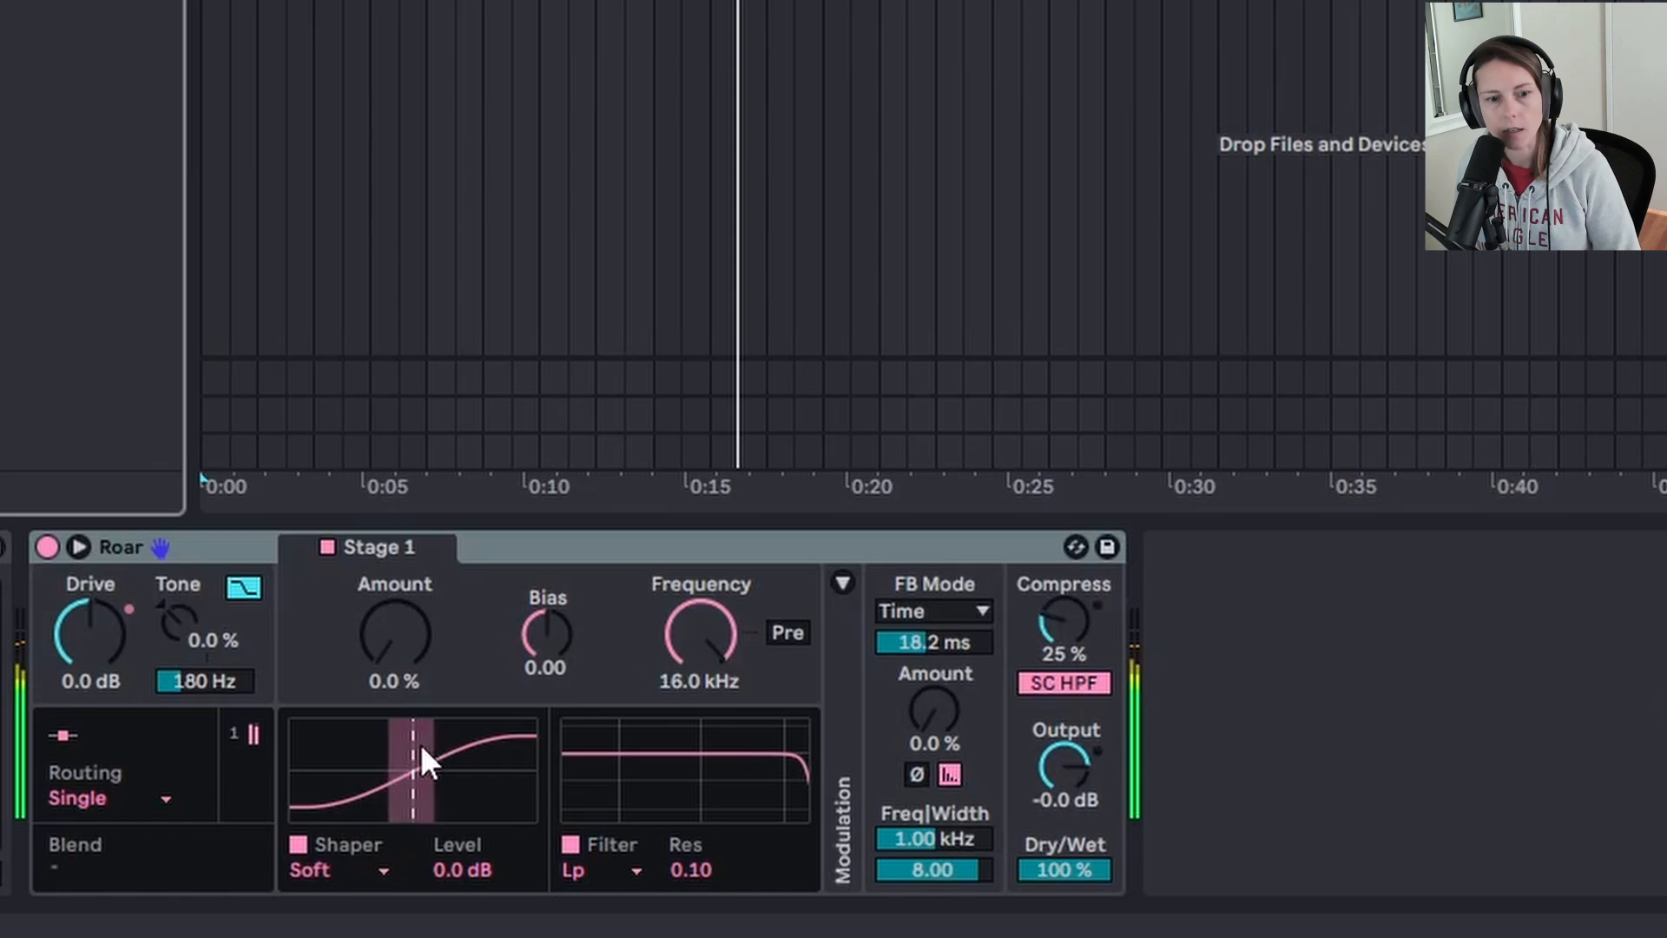
Step: Set Roar's Stage 1 shaper to Tube and raise its Drive and shaper Amount slightly
left_click(358, 868)
left_click(384, 639)
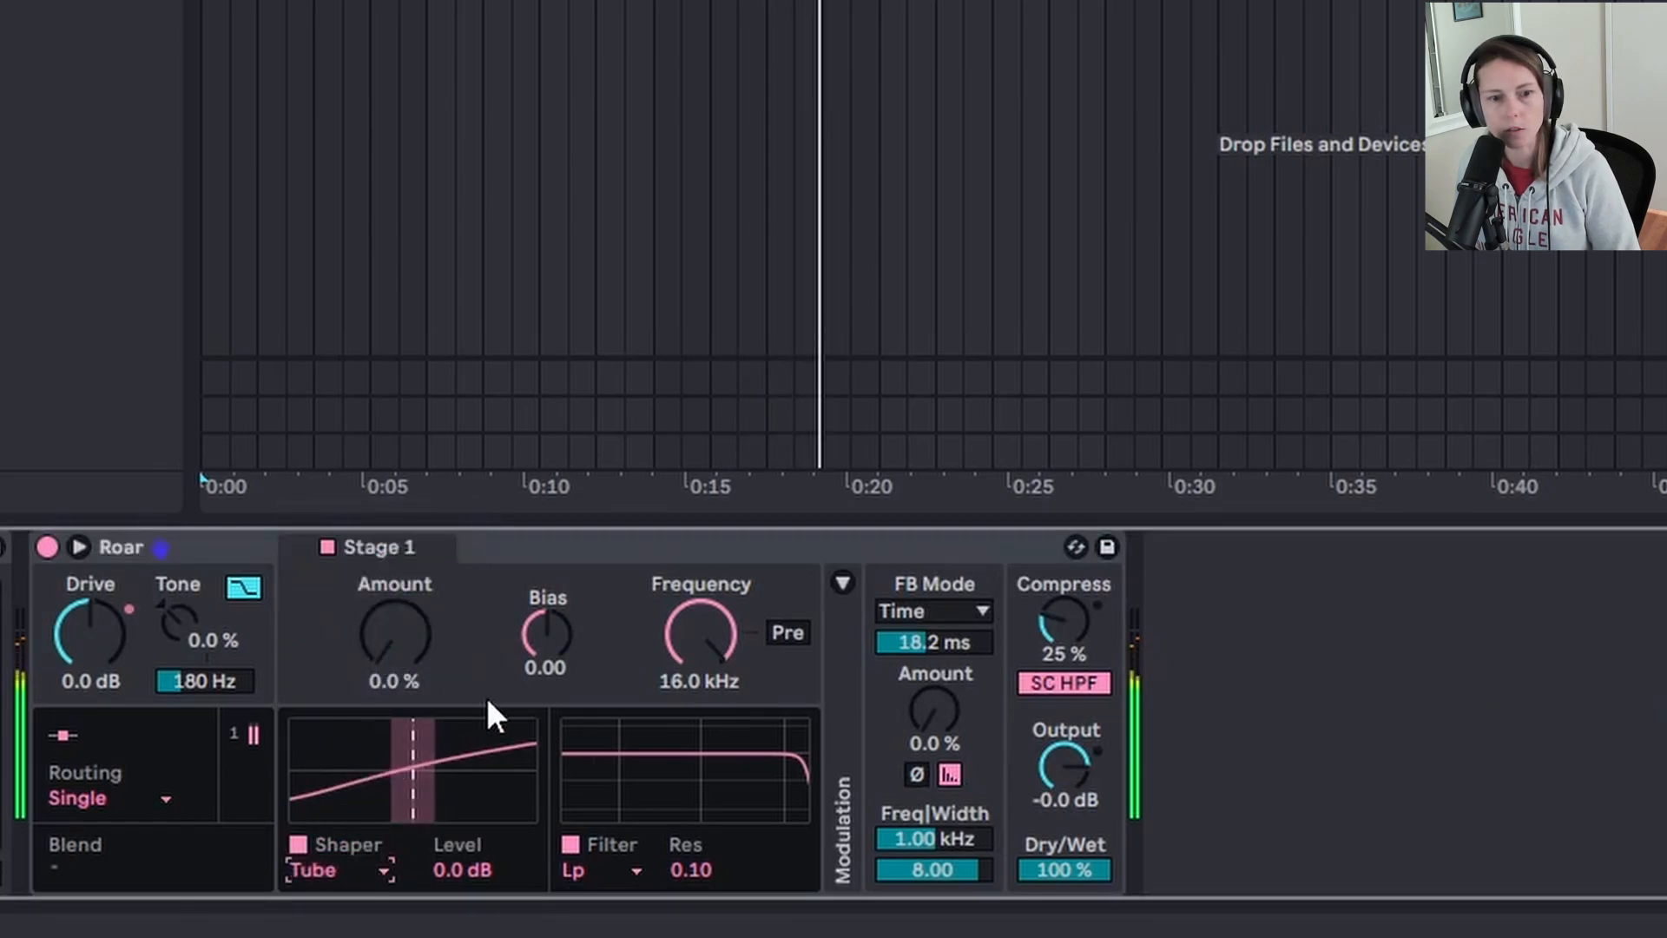
left_click_drag(91, 635, 90, 615)
mouse_move(391, 649)
left_mouse_down()
mouse_move(390, 609)
mouse_move(390, 635)
left_mouse_up()
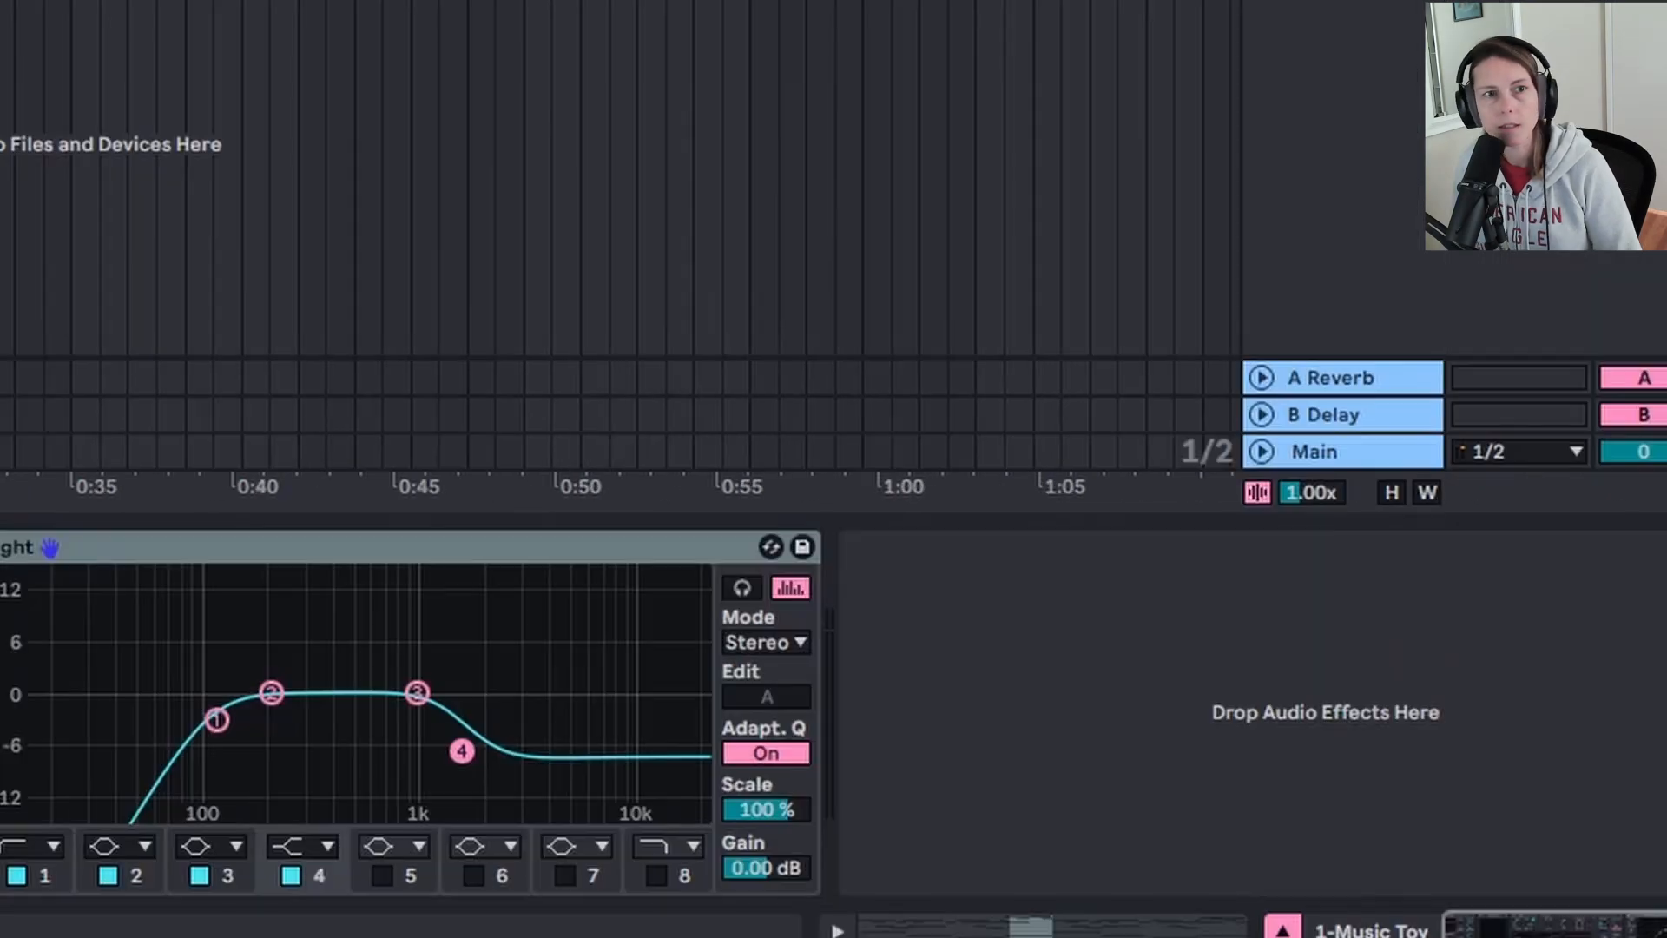
Step: Add a Glue Compressor after the EQ on the keys track and lower its Threshold while playing the part
left_click_drag(118, 450, 976, 658)
key("space")
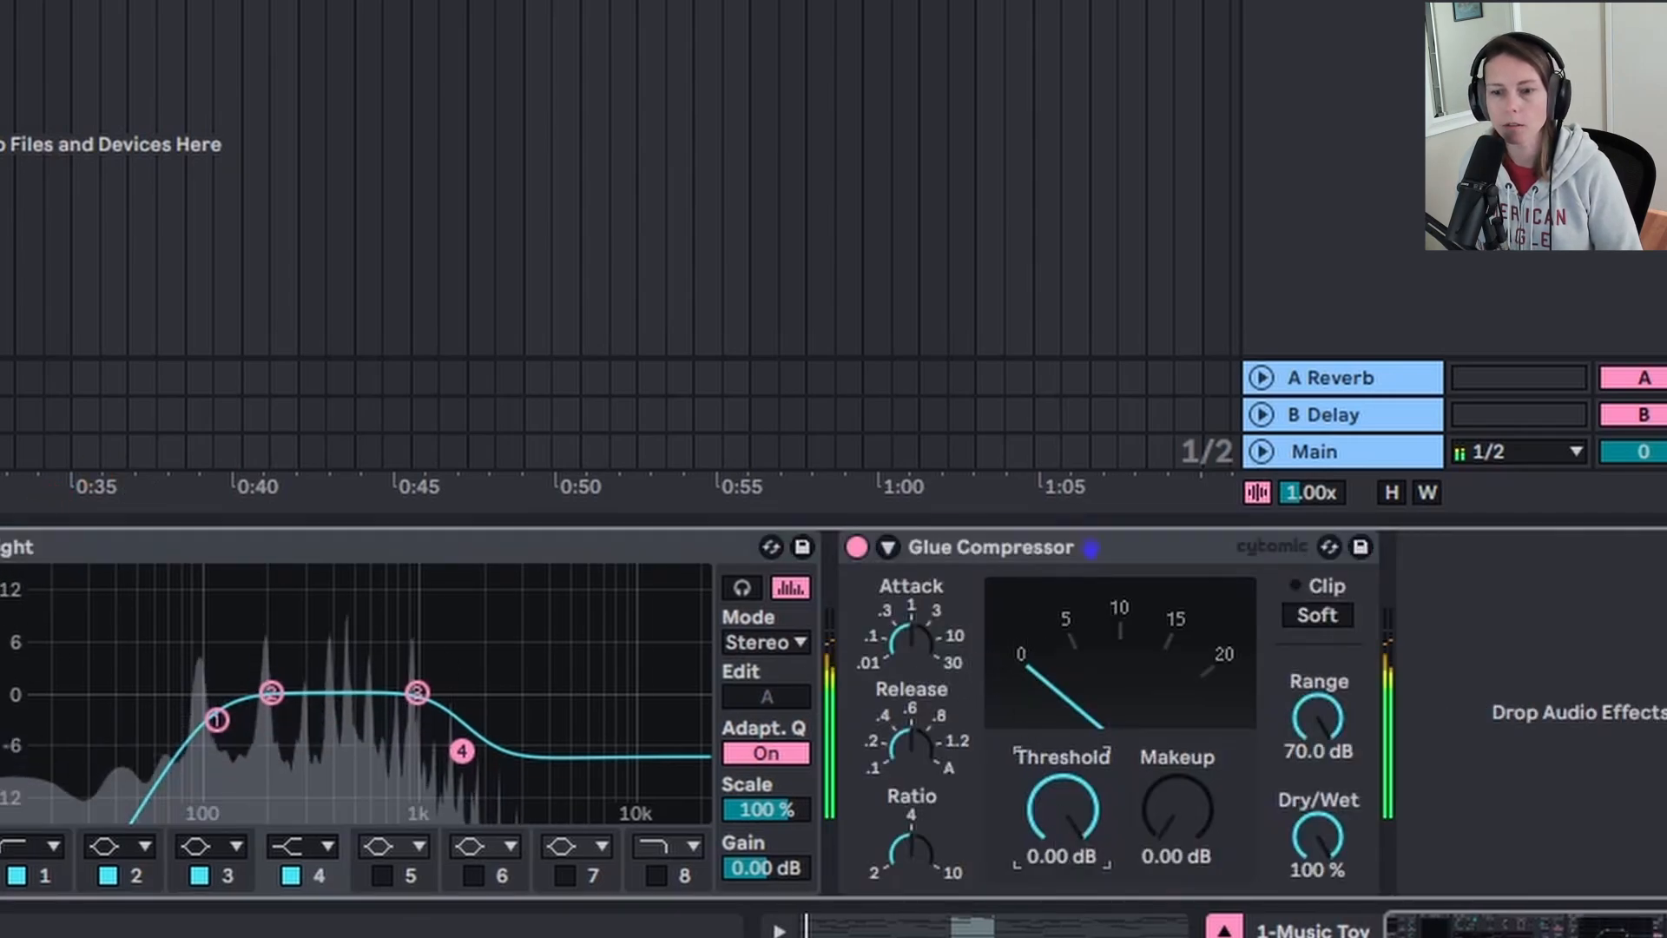
left_click_drag(1064, 838, 1064, 881)
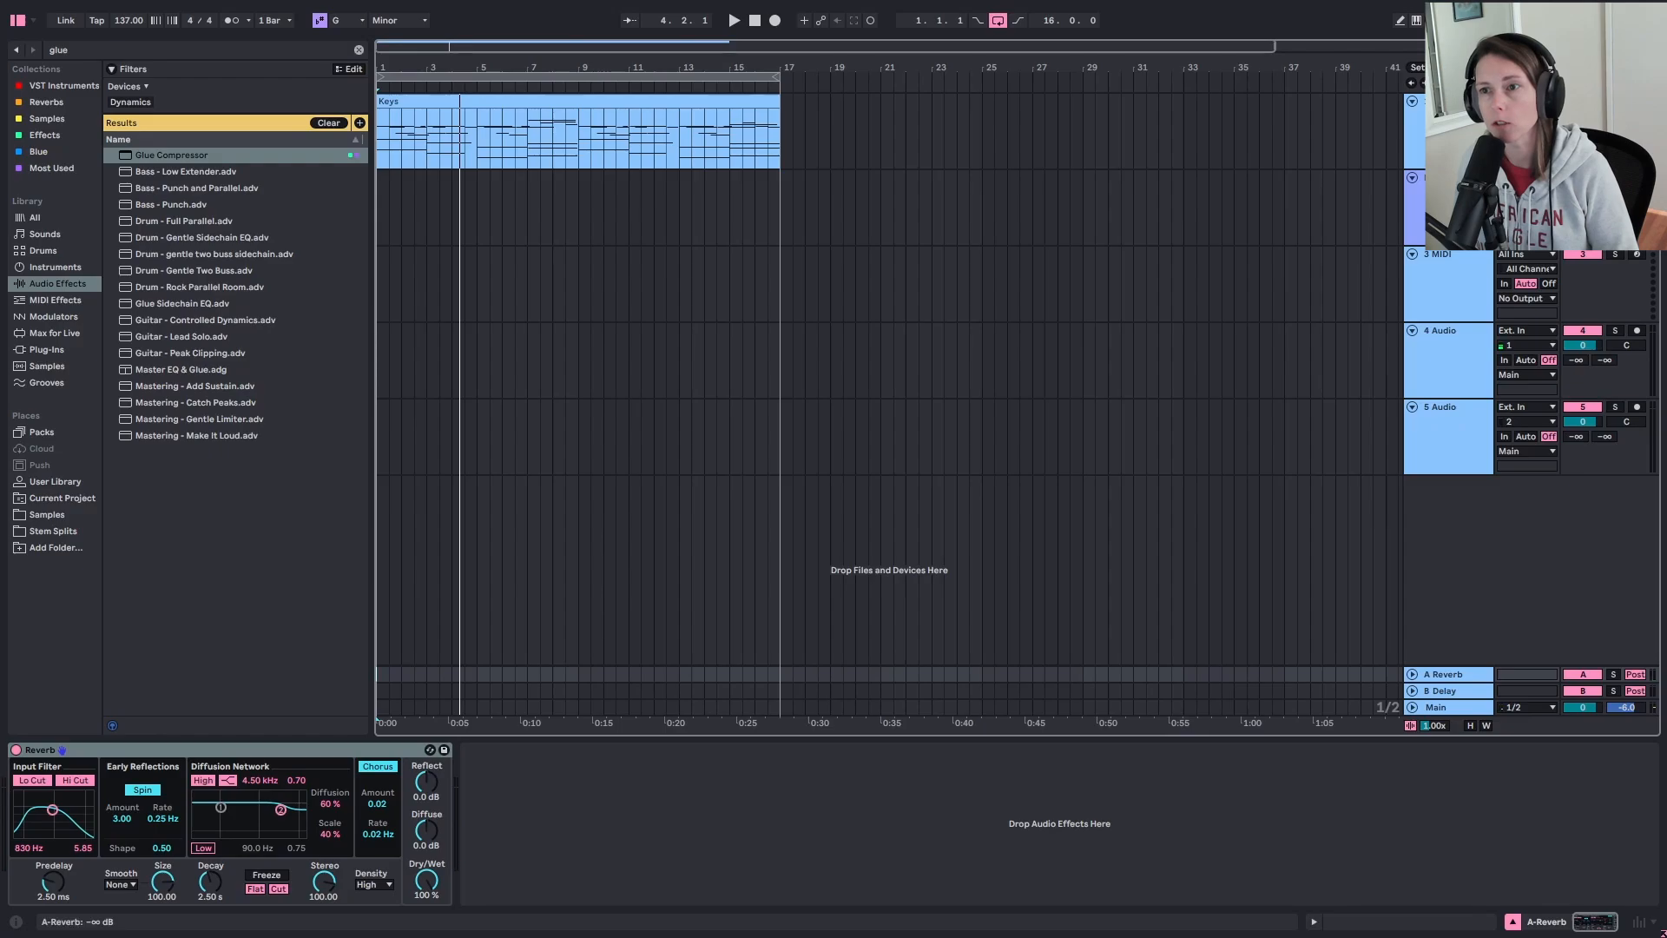
key("space")
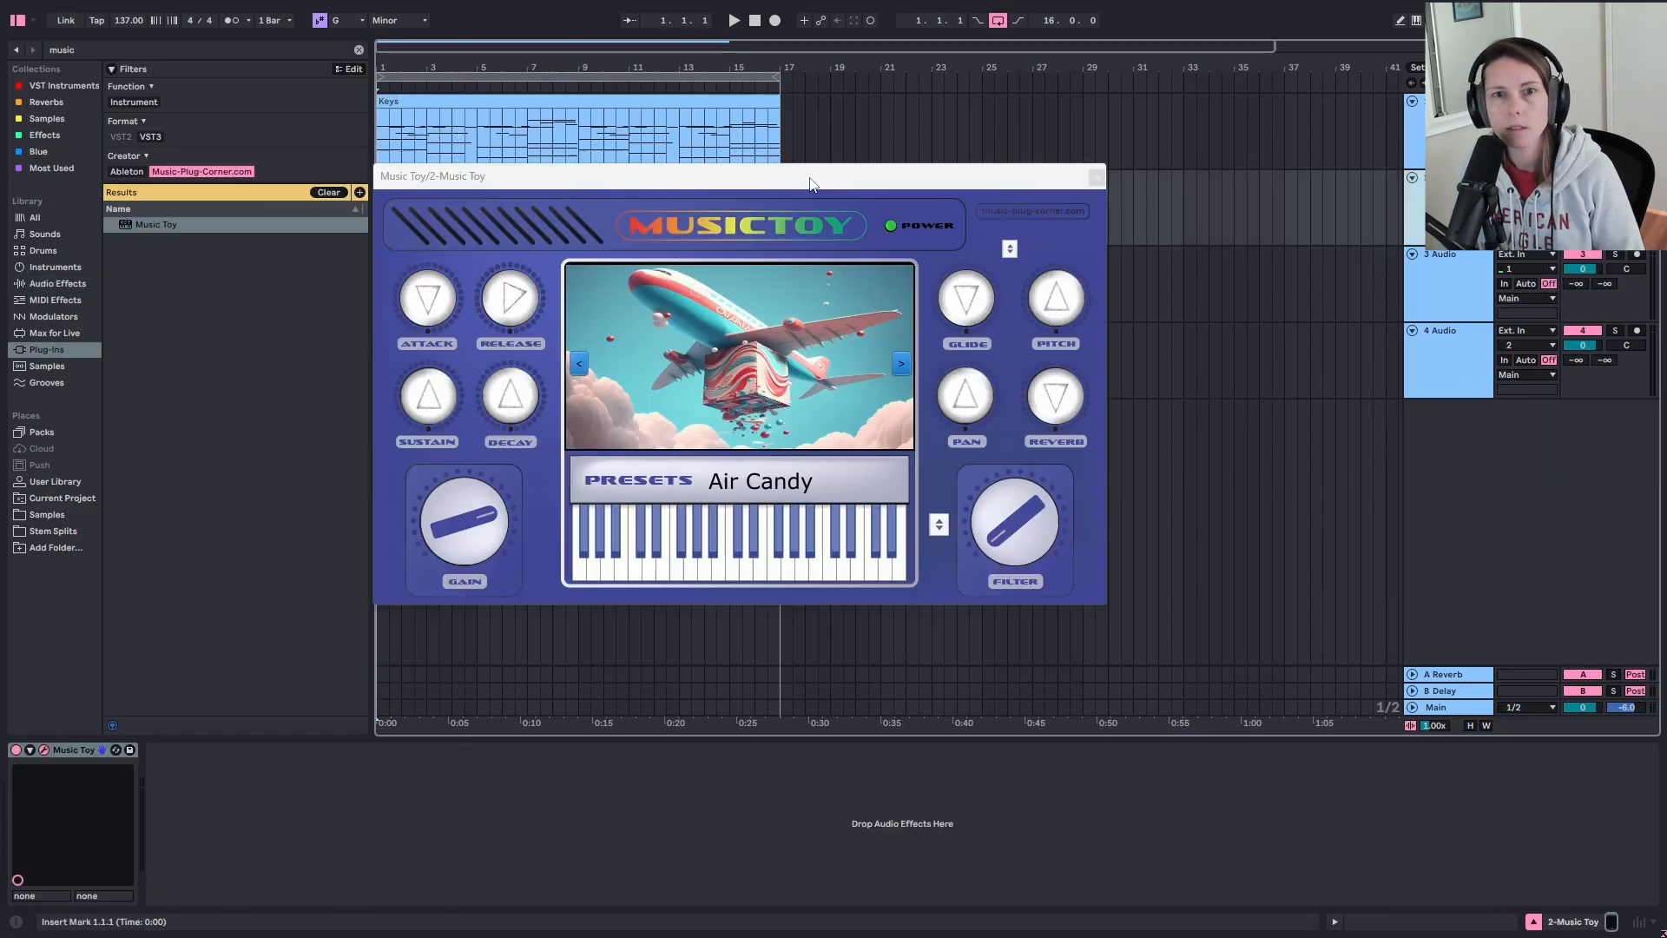
Step: Audition pad presets in the second Music Toy, choose Pad Calamarie, then close the plug-in window and stop playback
left_click_drag(809, 170, 846, 175)
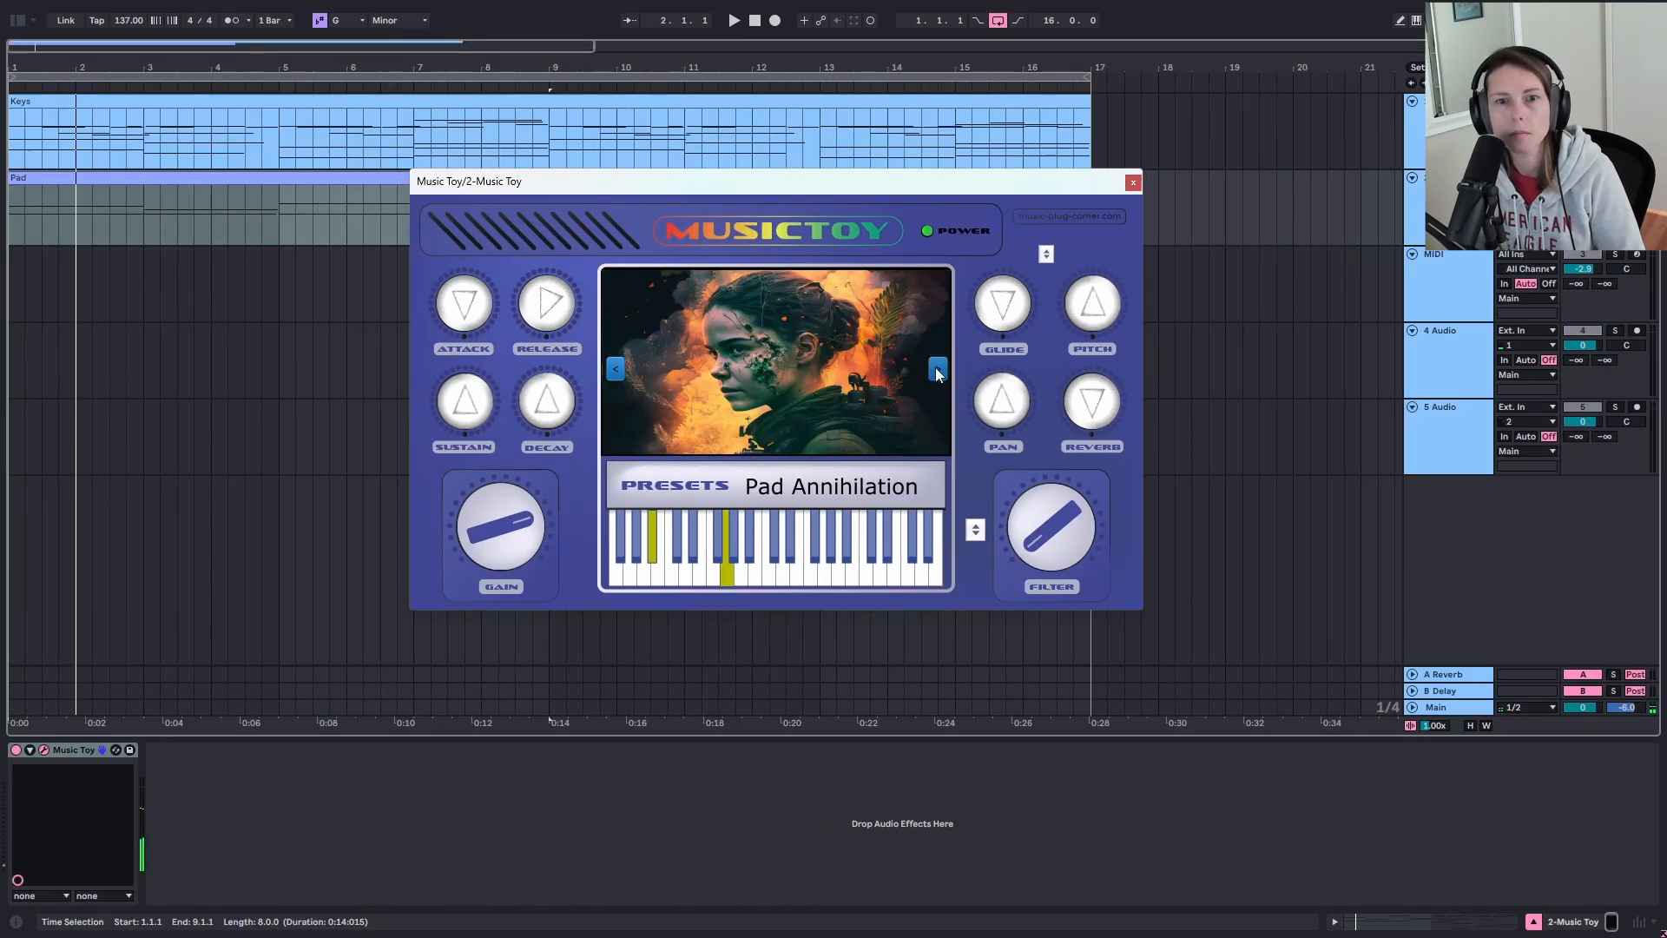
left_click(936, 369)
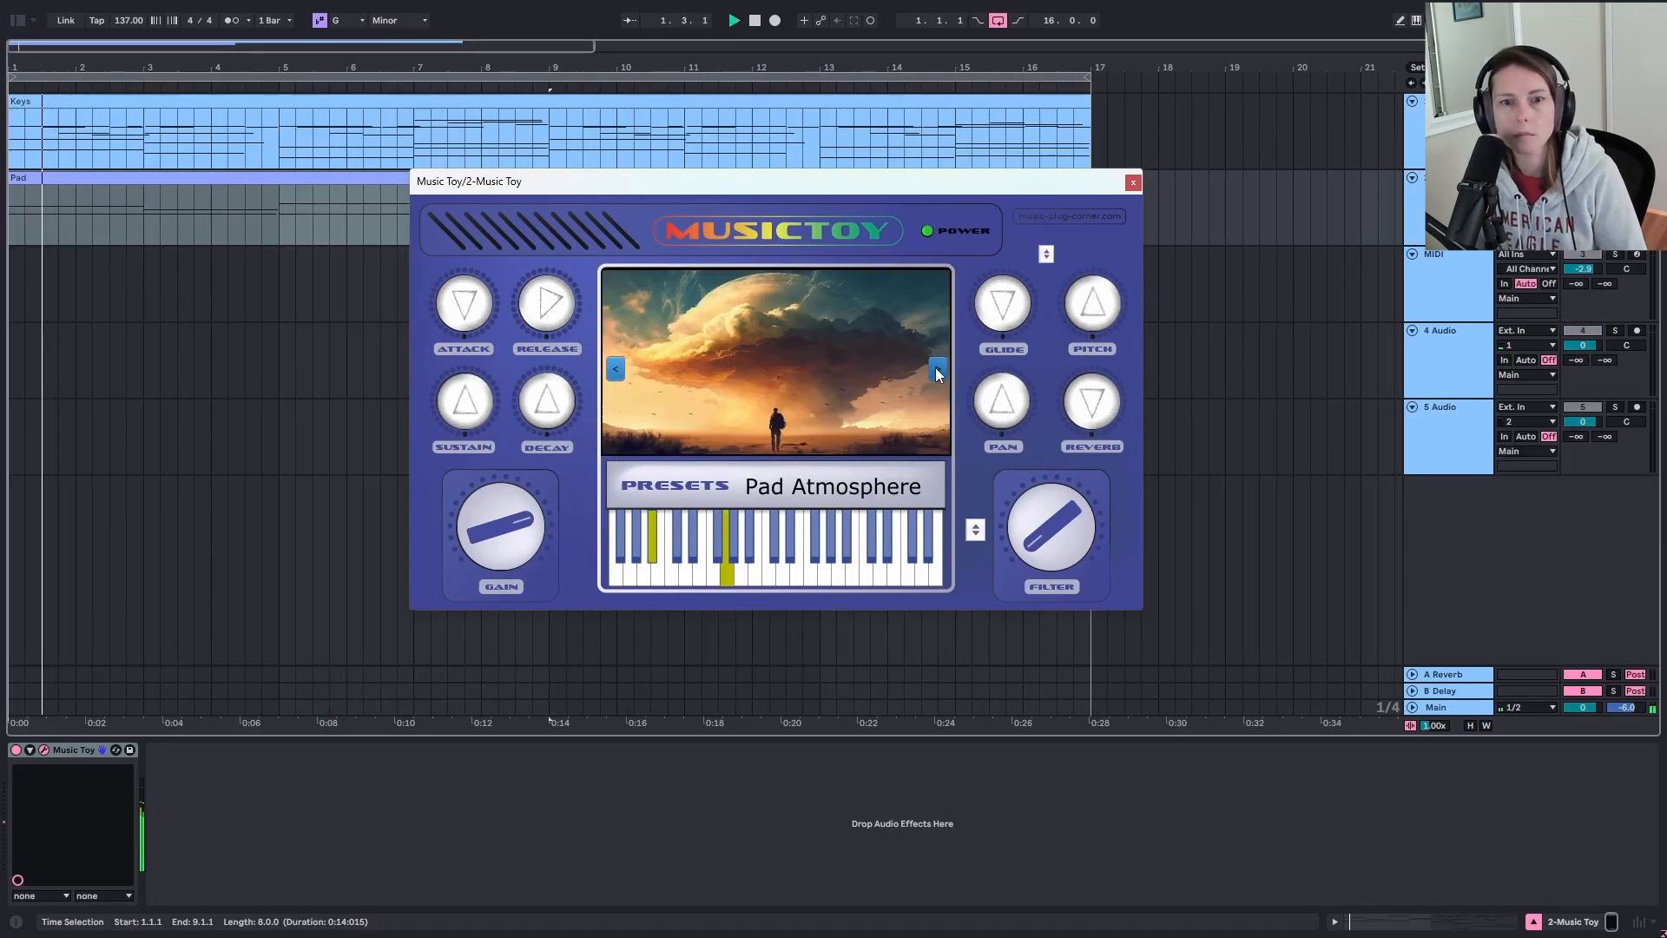
left_click(936, 370)
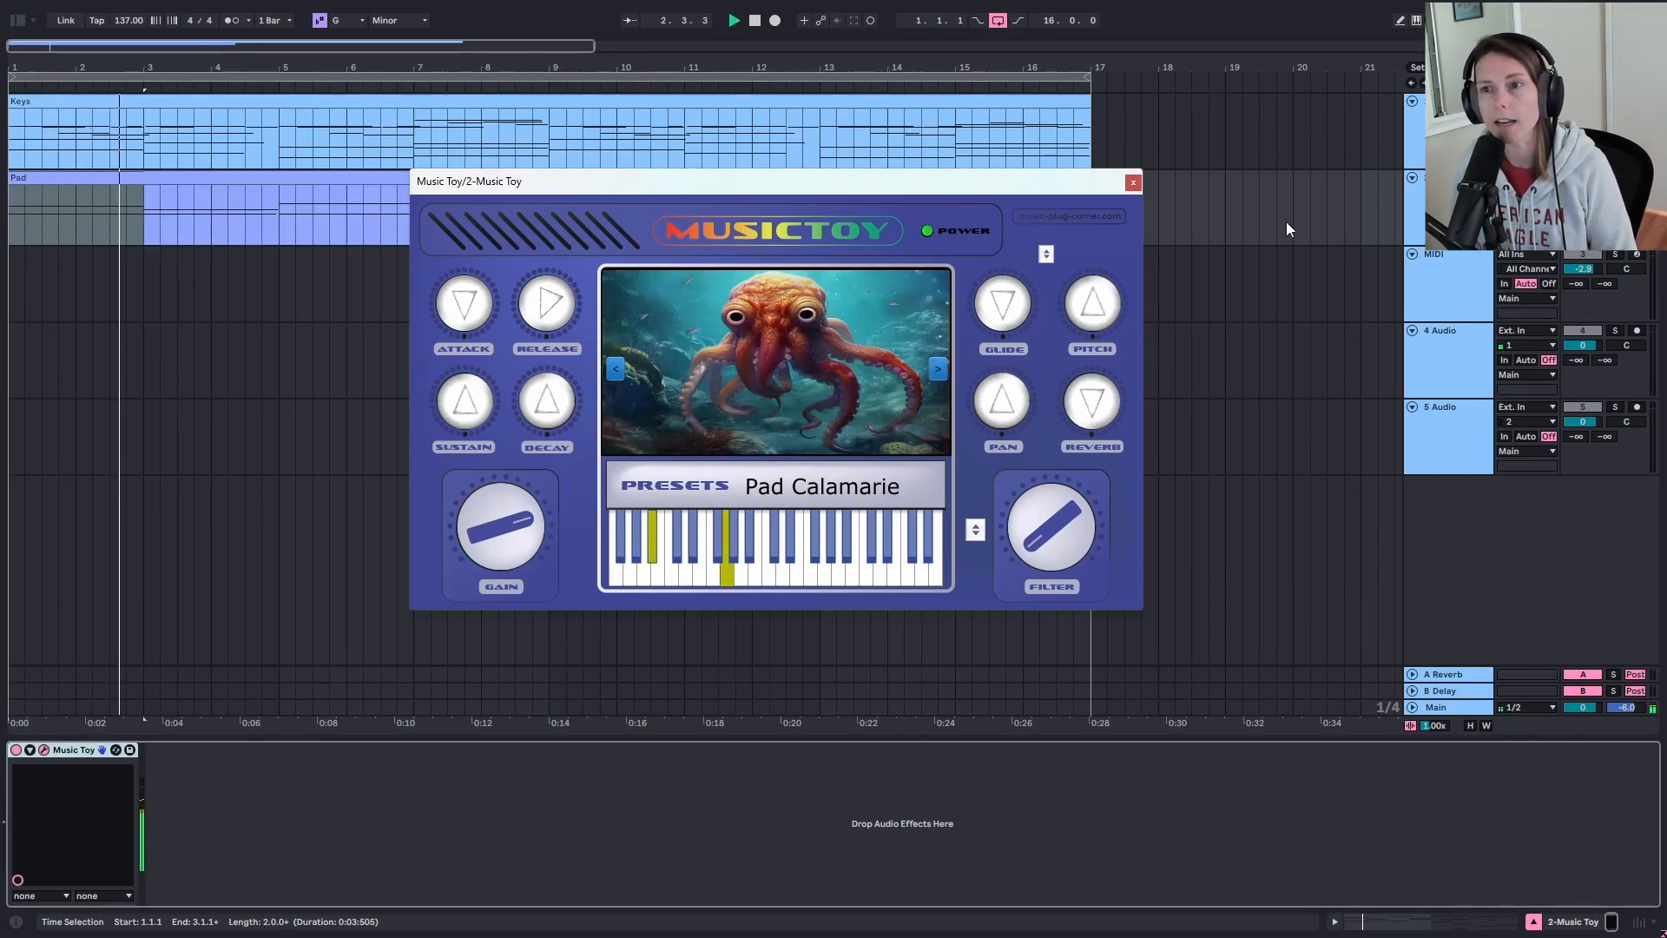
left_click(1133, 185)
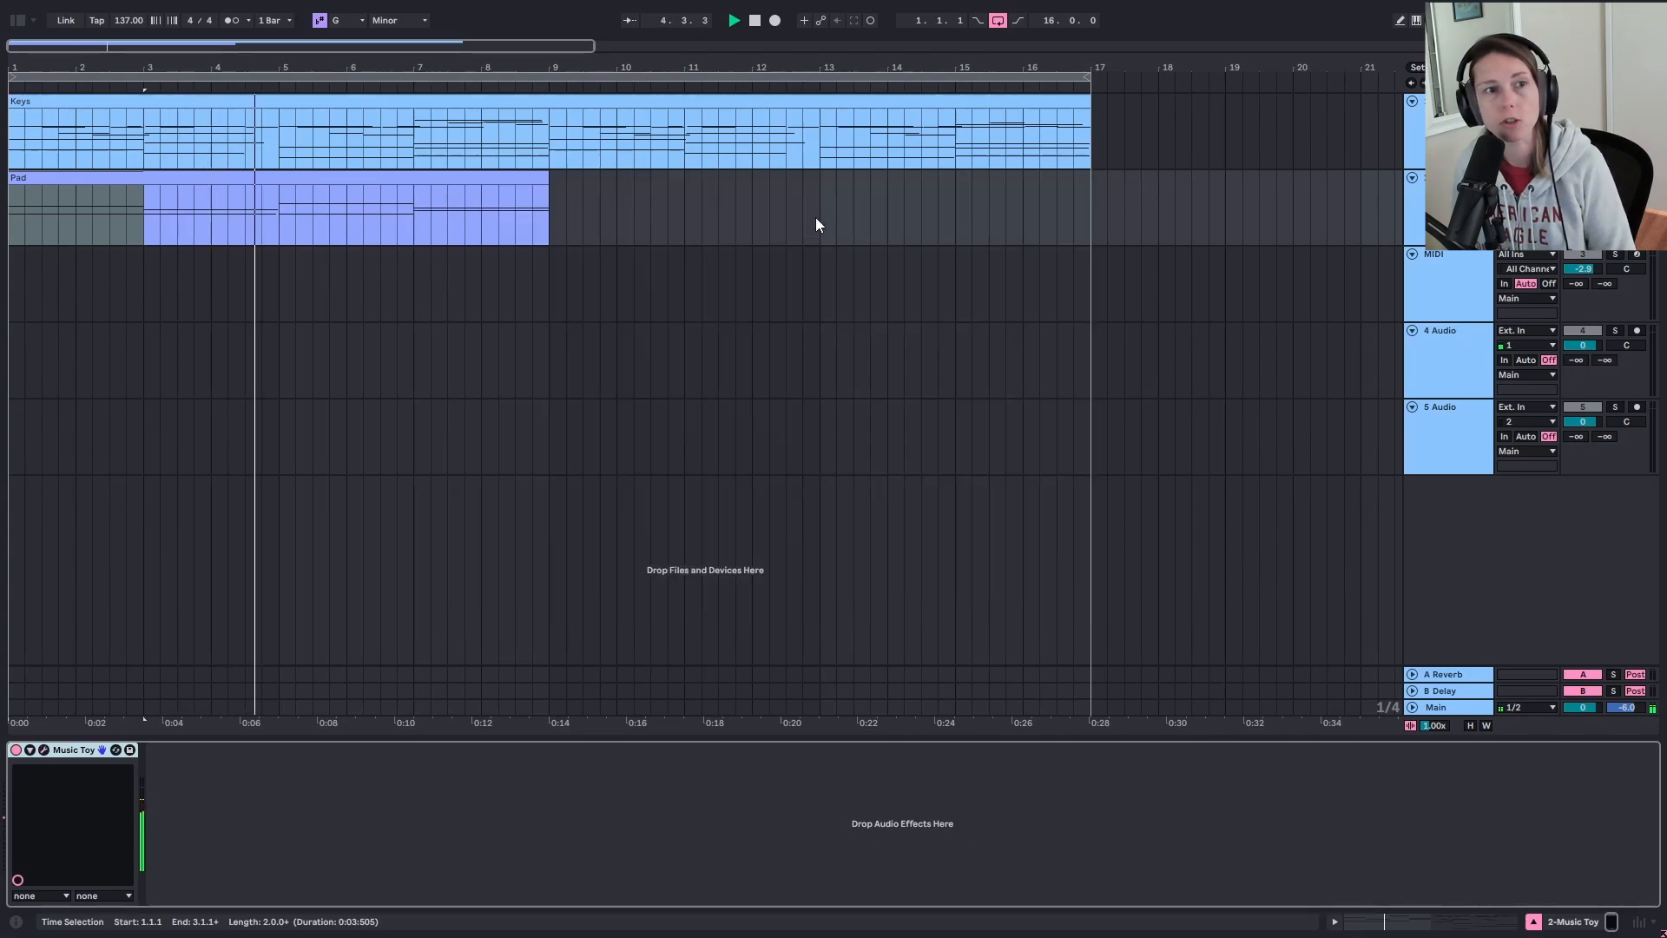
key("space")
Step: Open the Pad clip's notes in an enlarged note editor and play the part
double_click(211, 177)
left_click_drag(623, 710, 766, 85)
scroll(416, 551, "up", 1)
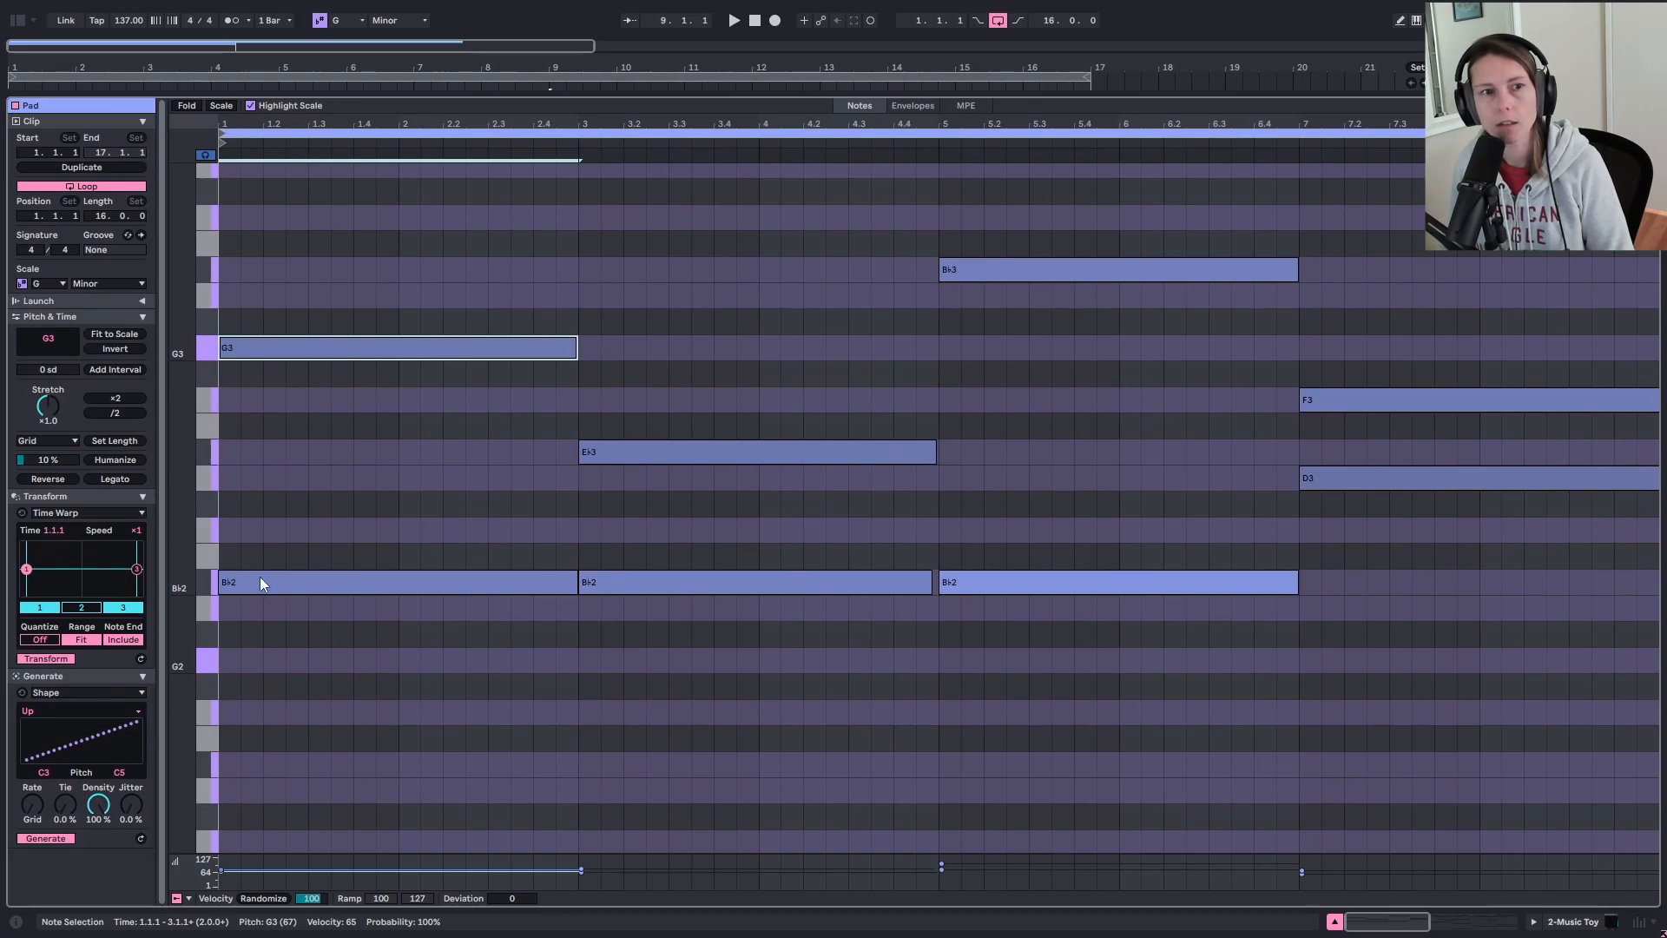
key("space")
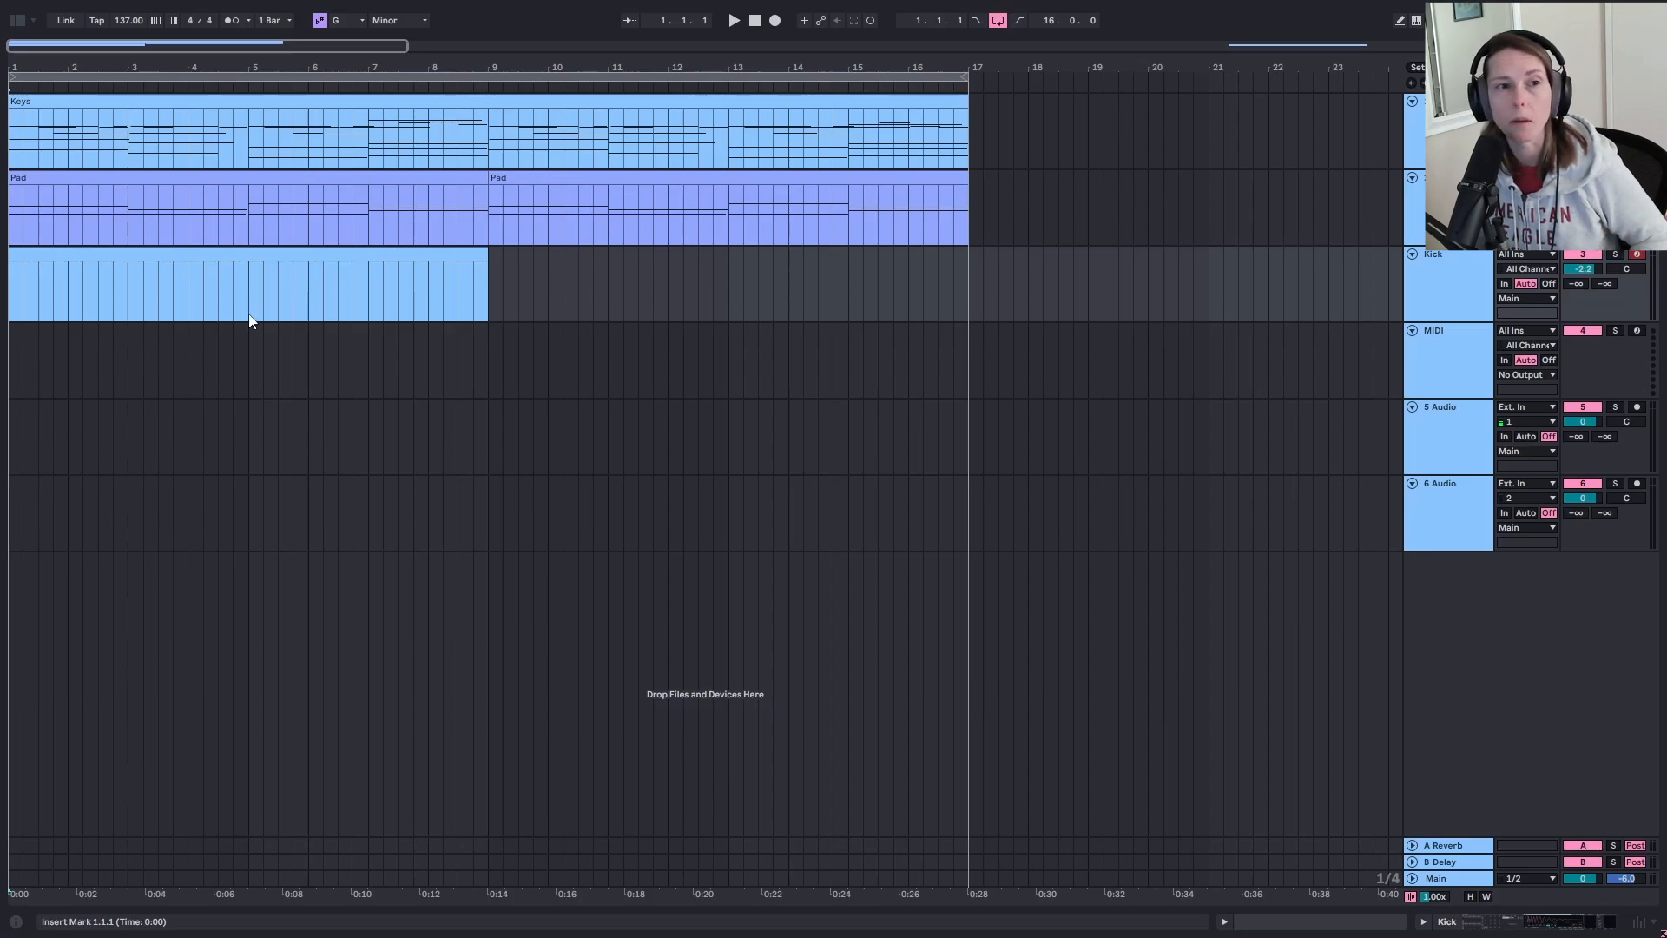
Step: In the eight-bar Kick clip, draw kick notes at 1.1.1, 1.4.3, 2.2.1, 3.1.1 and 3.4.3 during playback
left_click(284, 294)
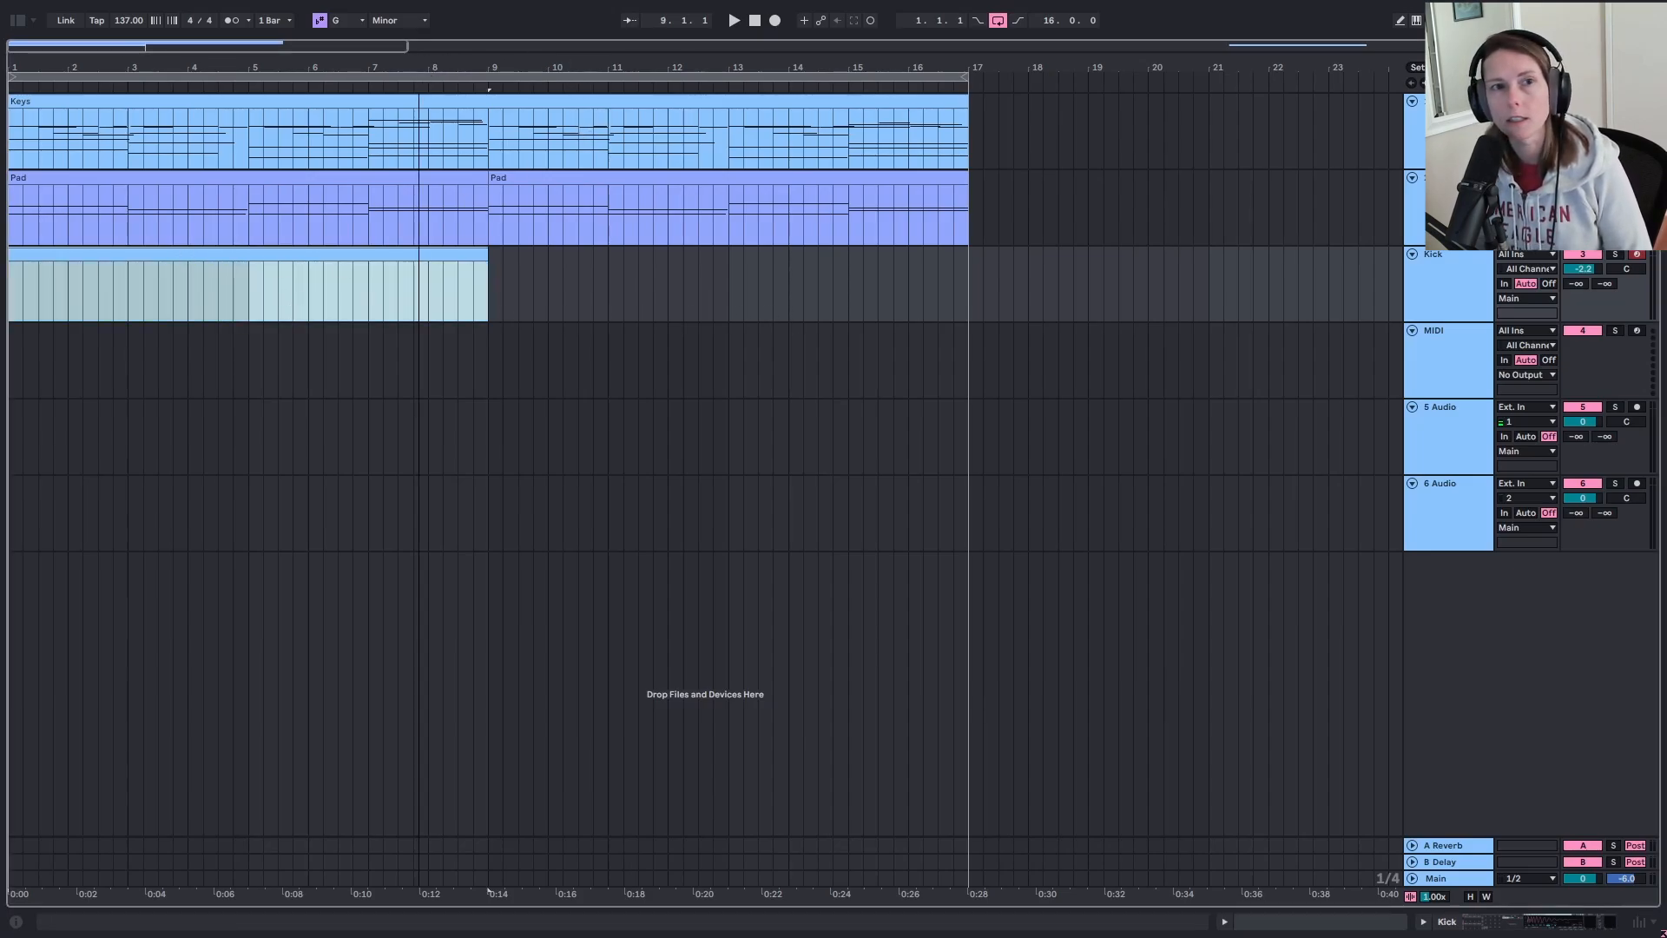
left_click_drag(424, 71, 424, 131)
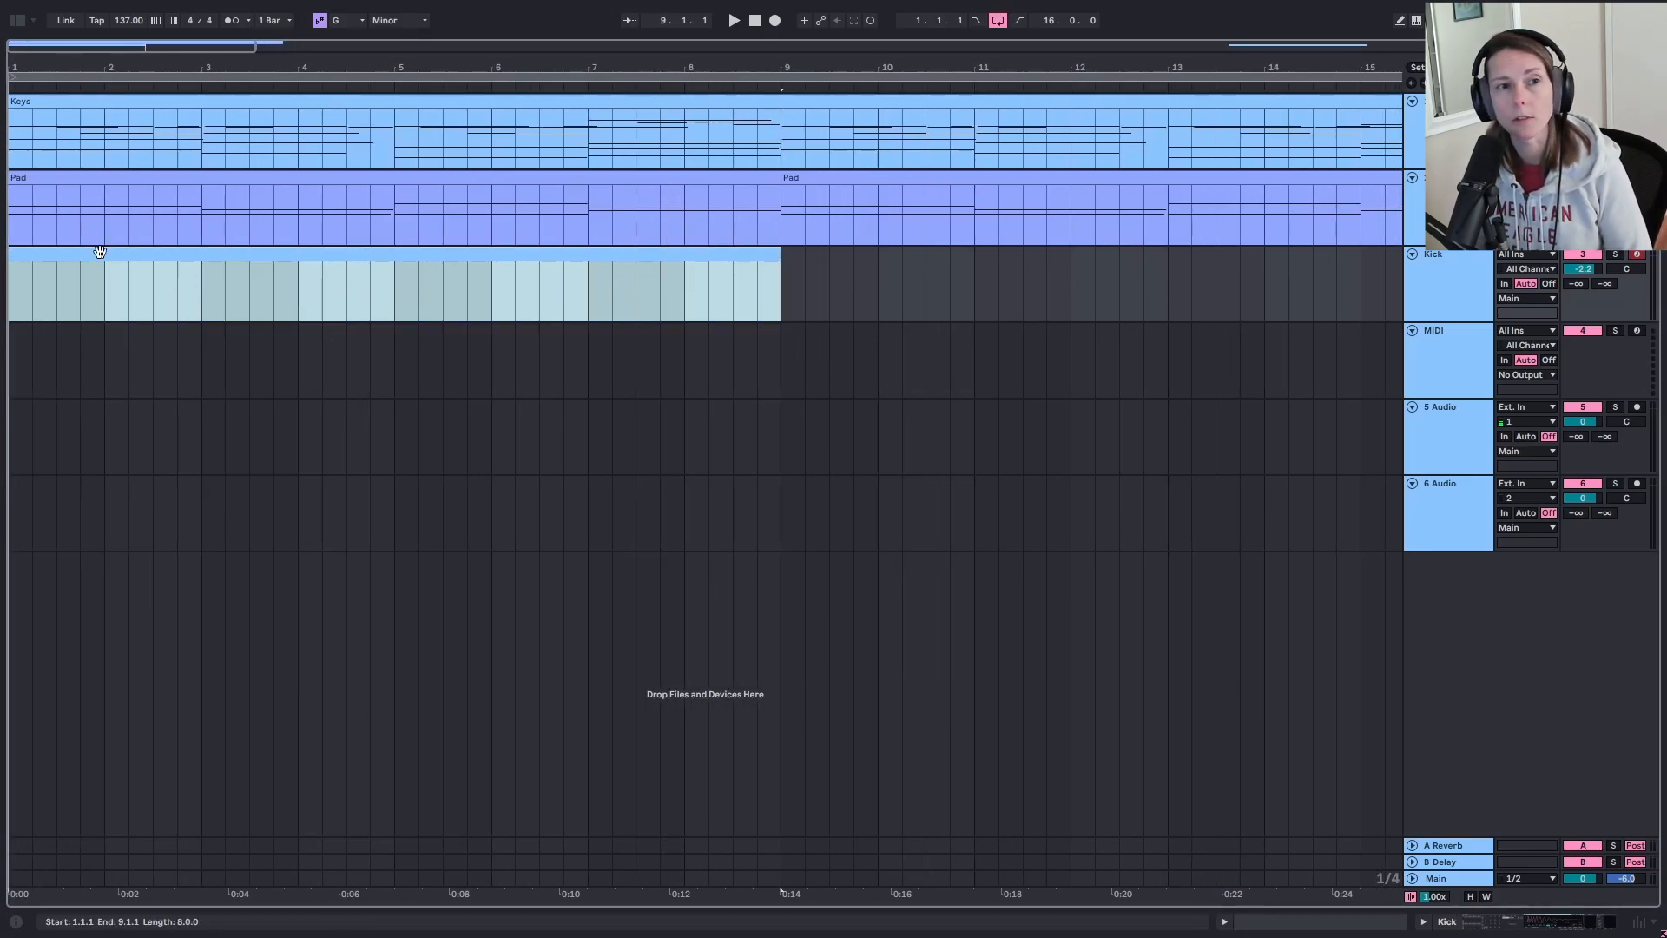
key("minus")
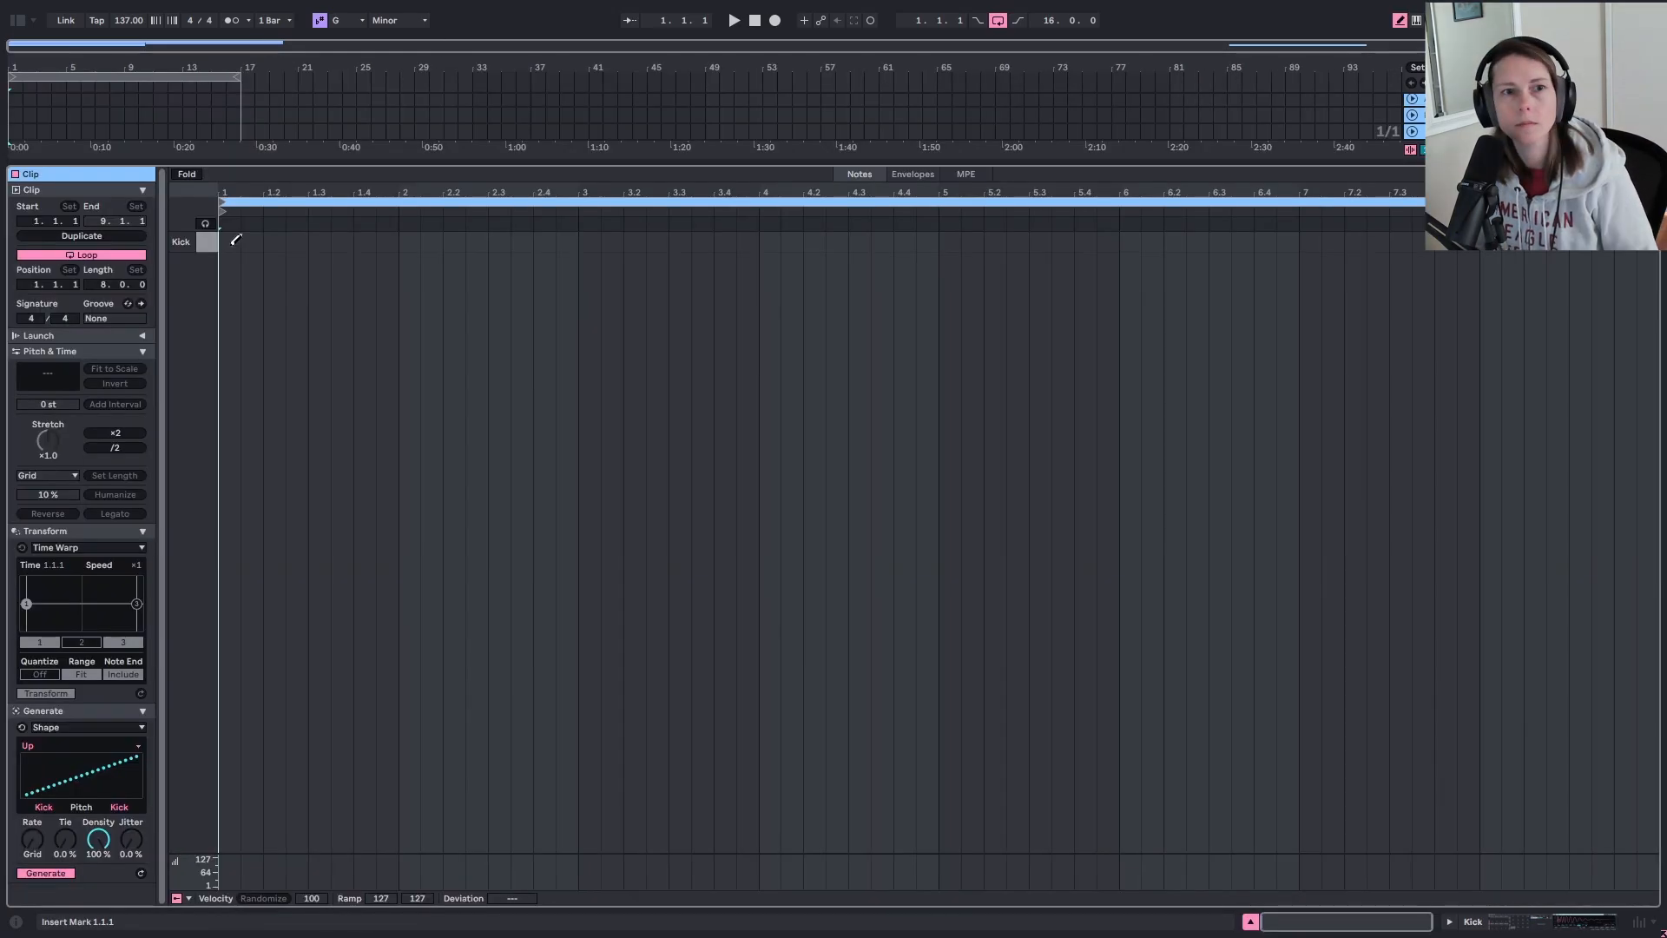
left_click(230, 241)
key("space")
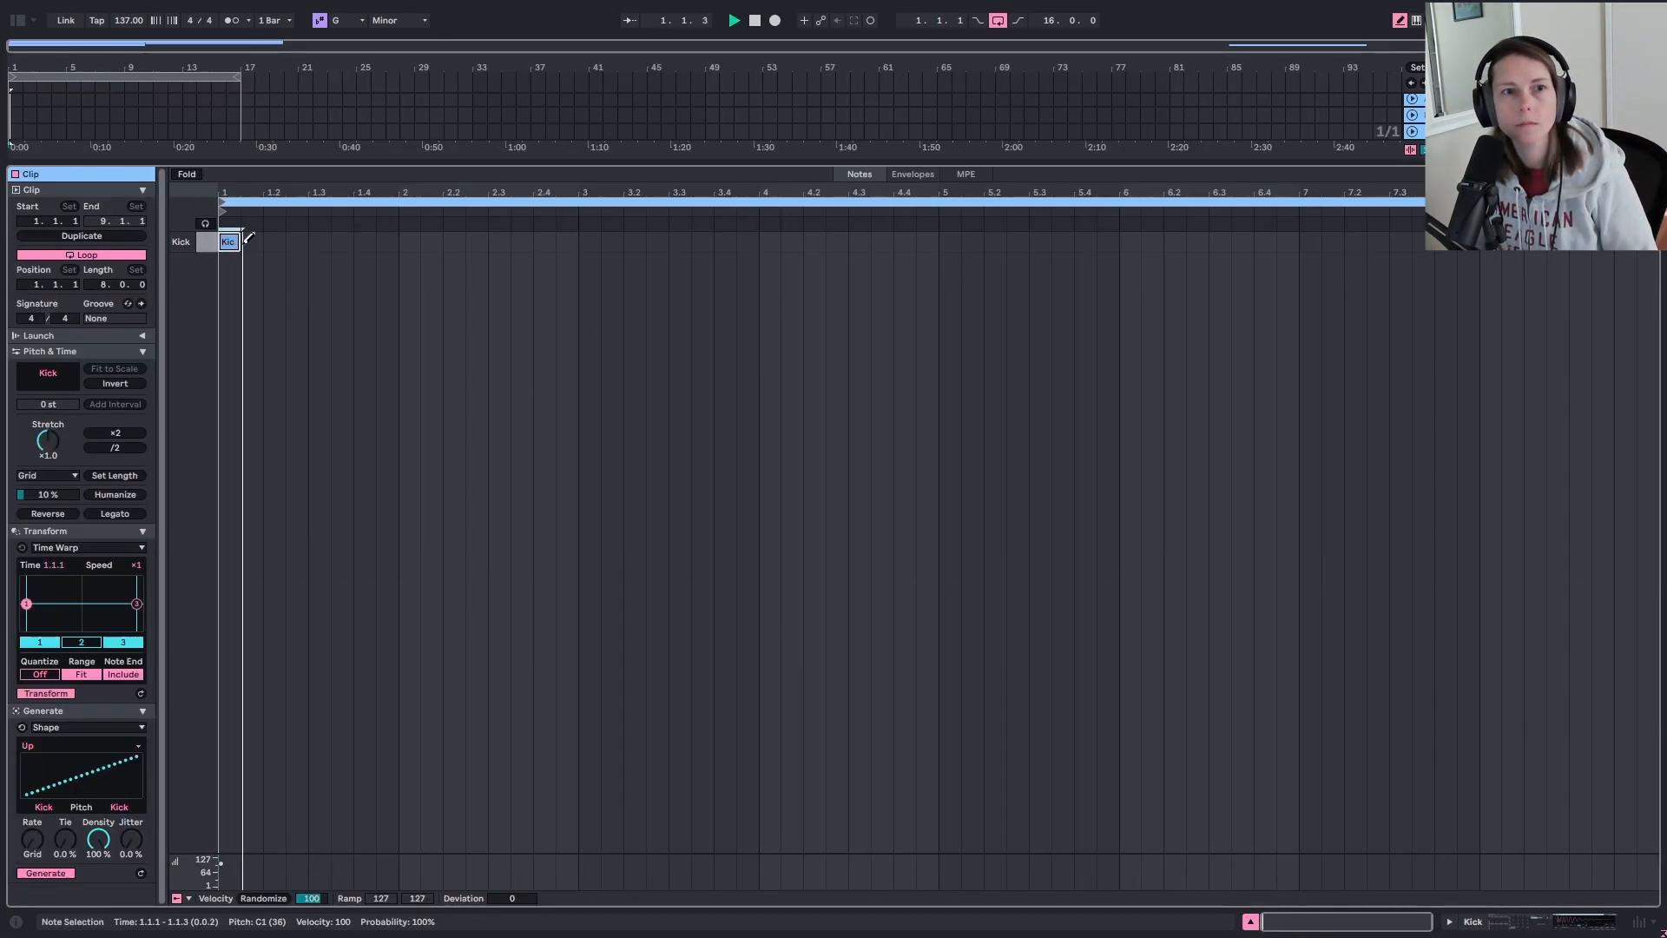
left_click(386, 242)
left_click(452, 241)
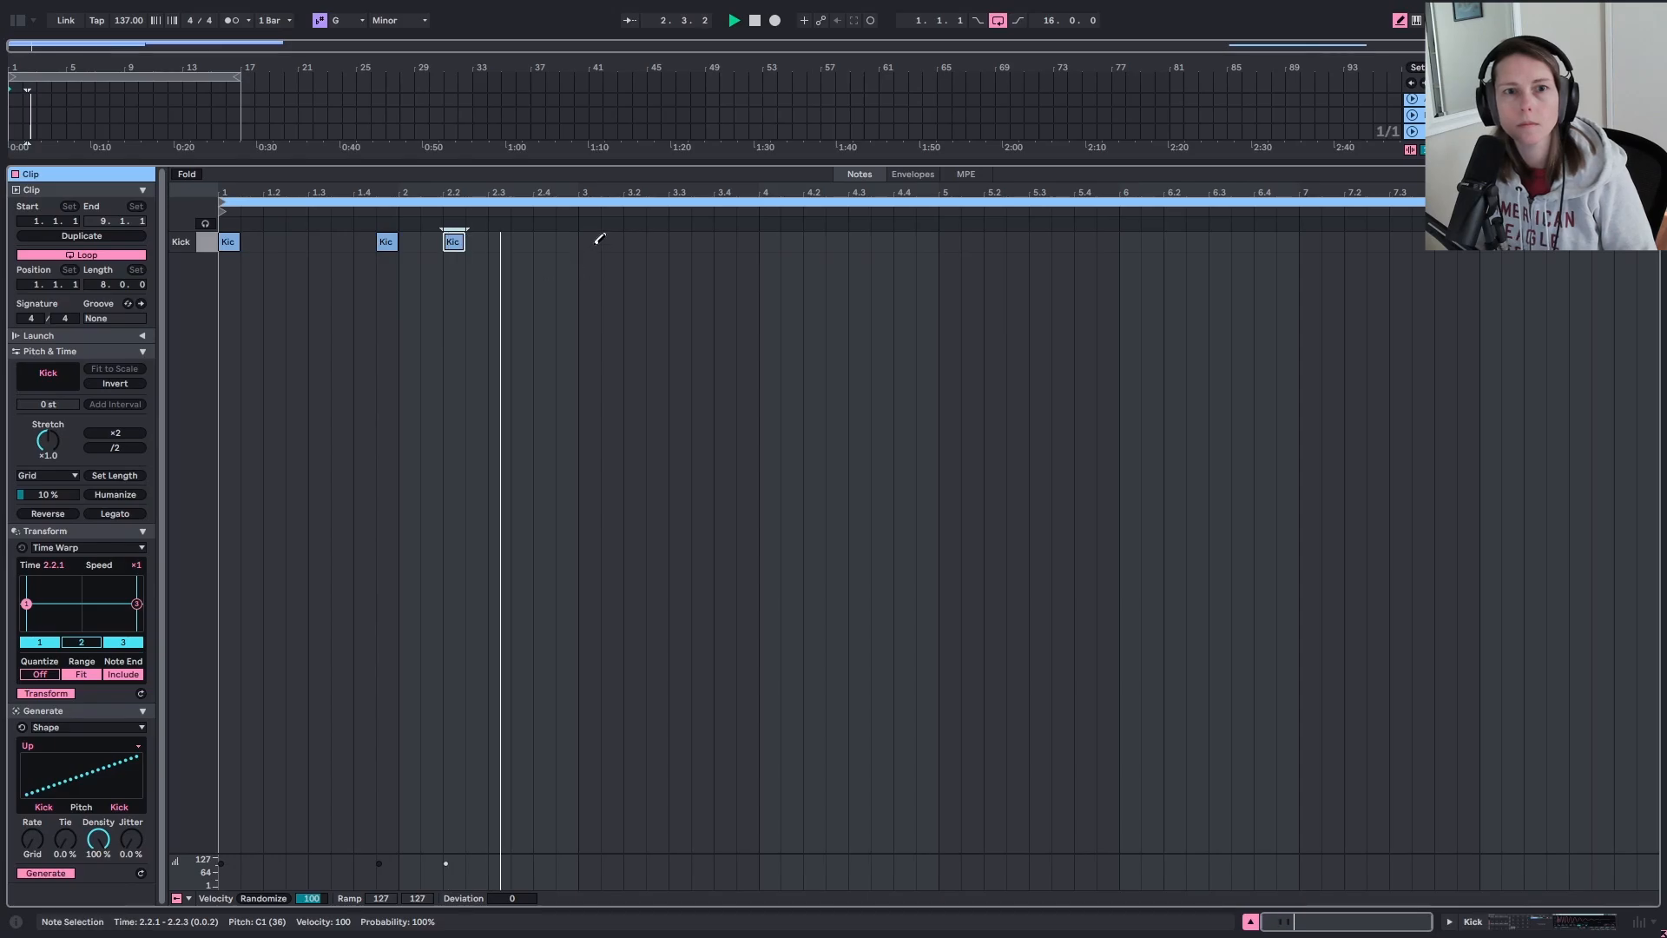
left_click(590, 242)
left_click(746, 241)
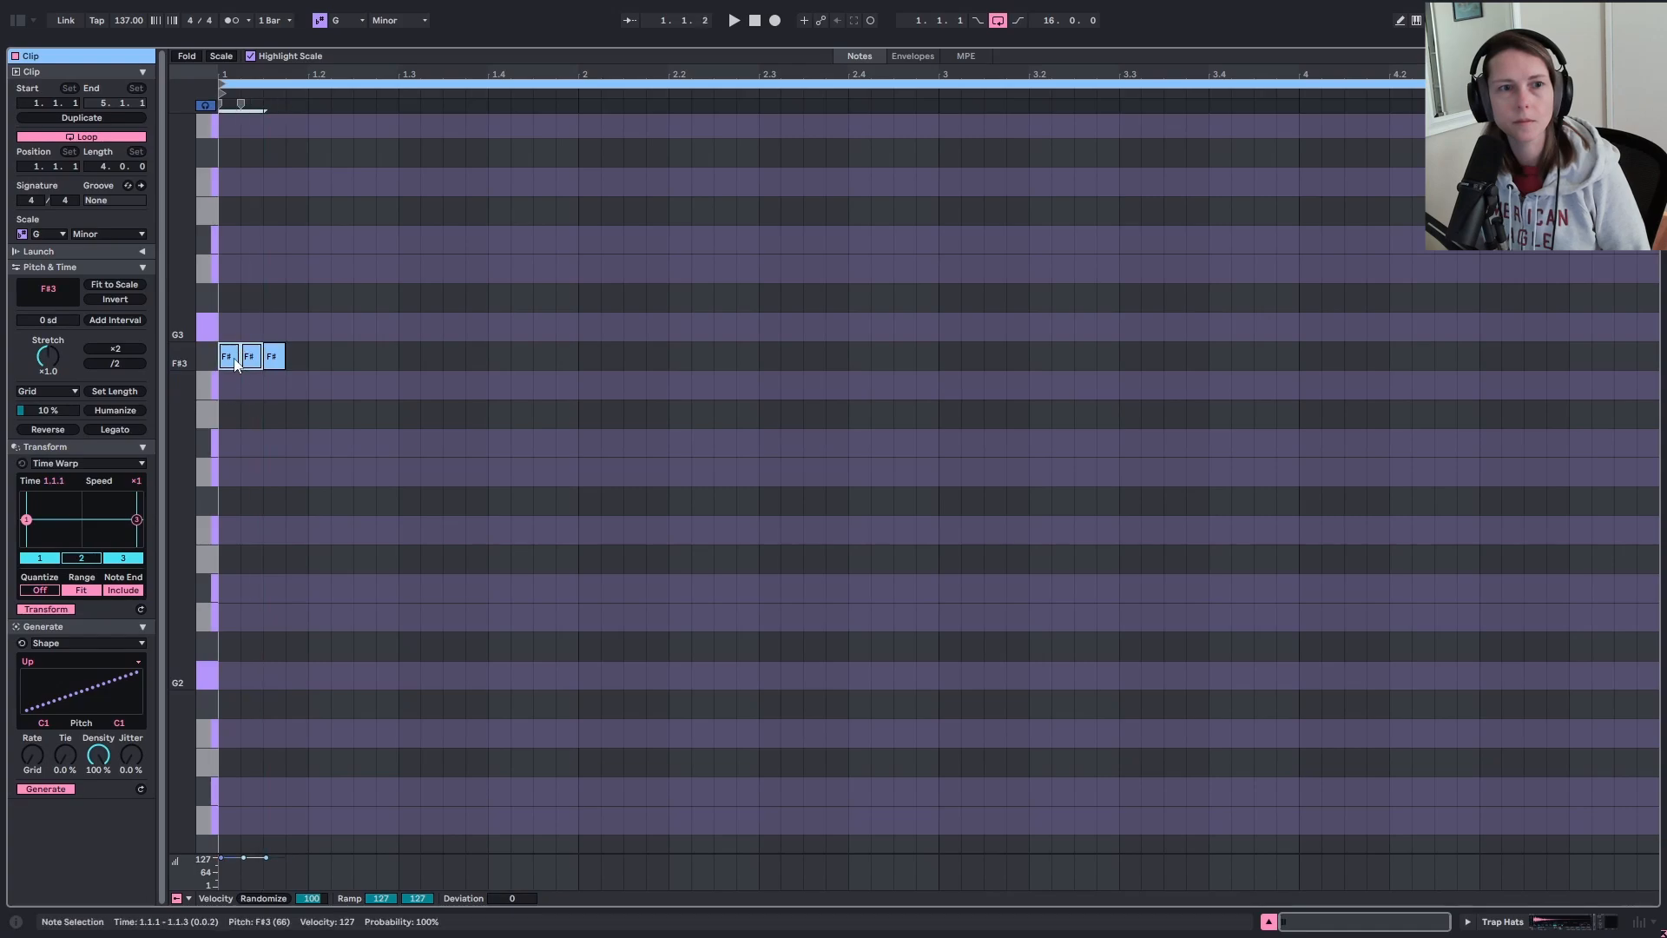
Step: Add a low hat note in the Trap Hats clip, place it on G2 at 1.2.1, and play the pattern
key("space")
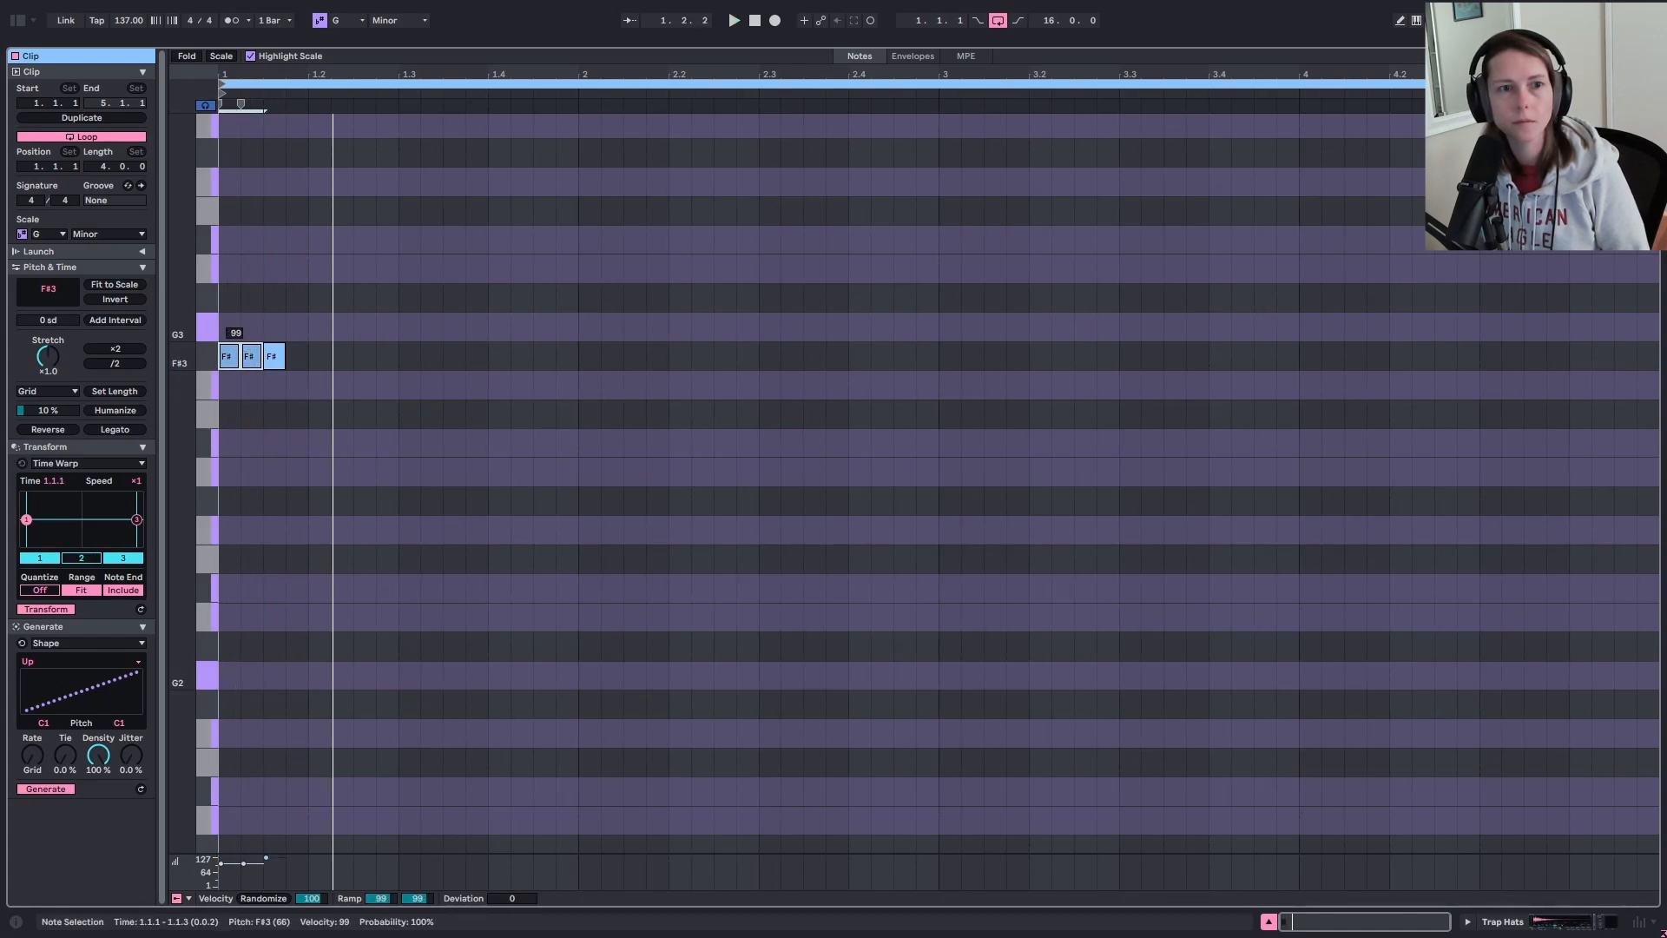
left_click(342, 588)
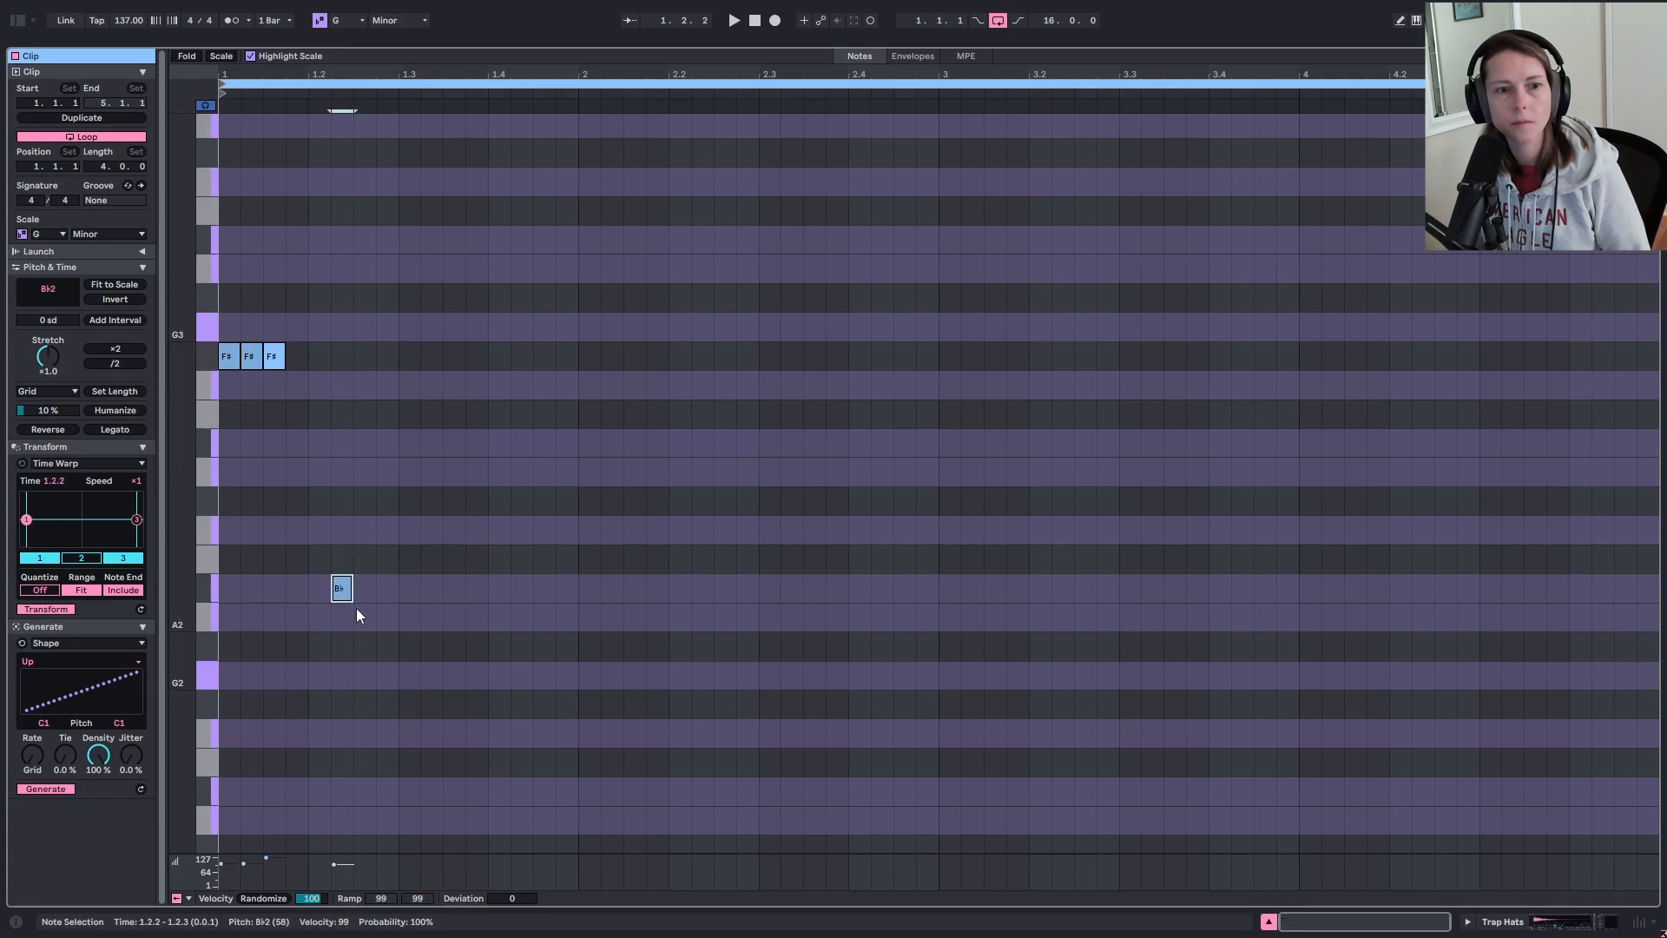
left_click_drag(345, 592, 335, 684)
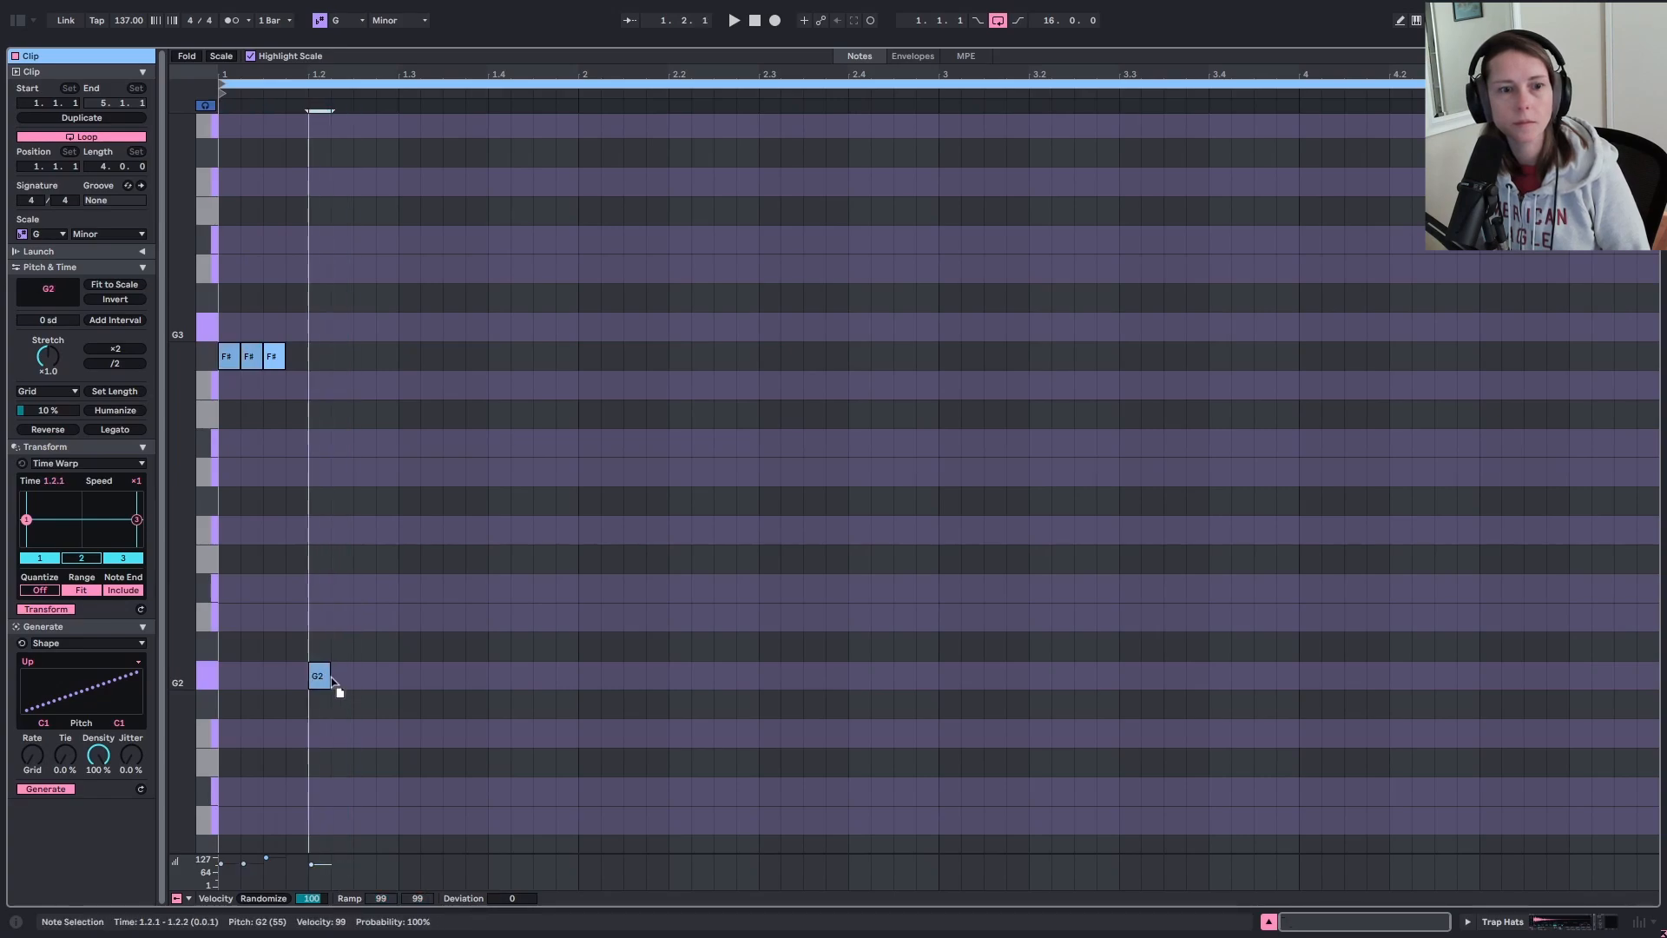
key("space")
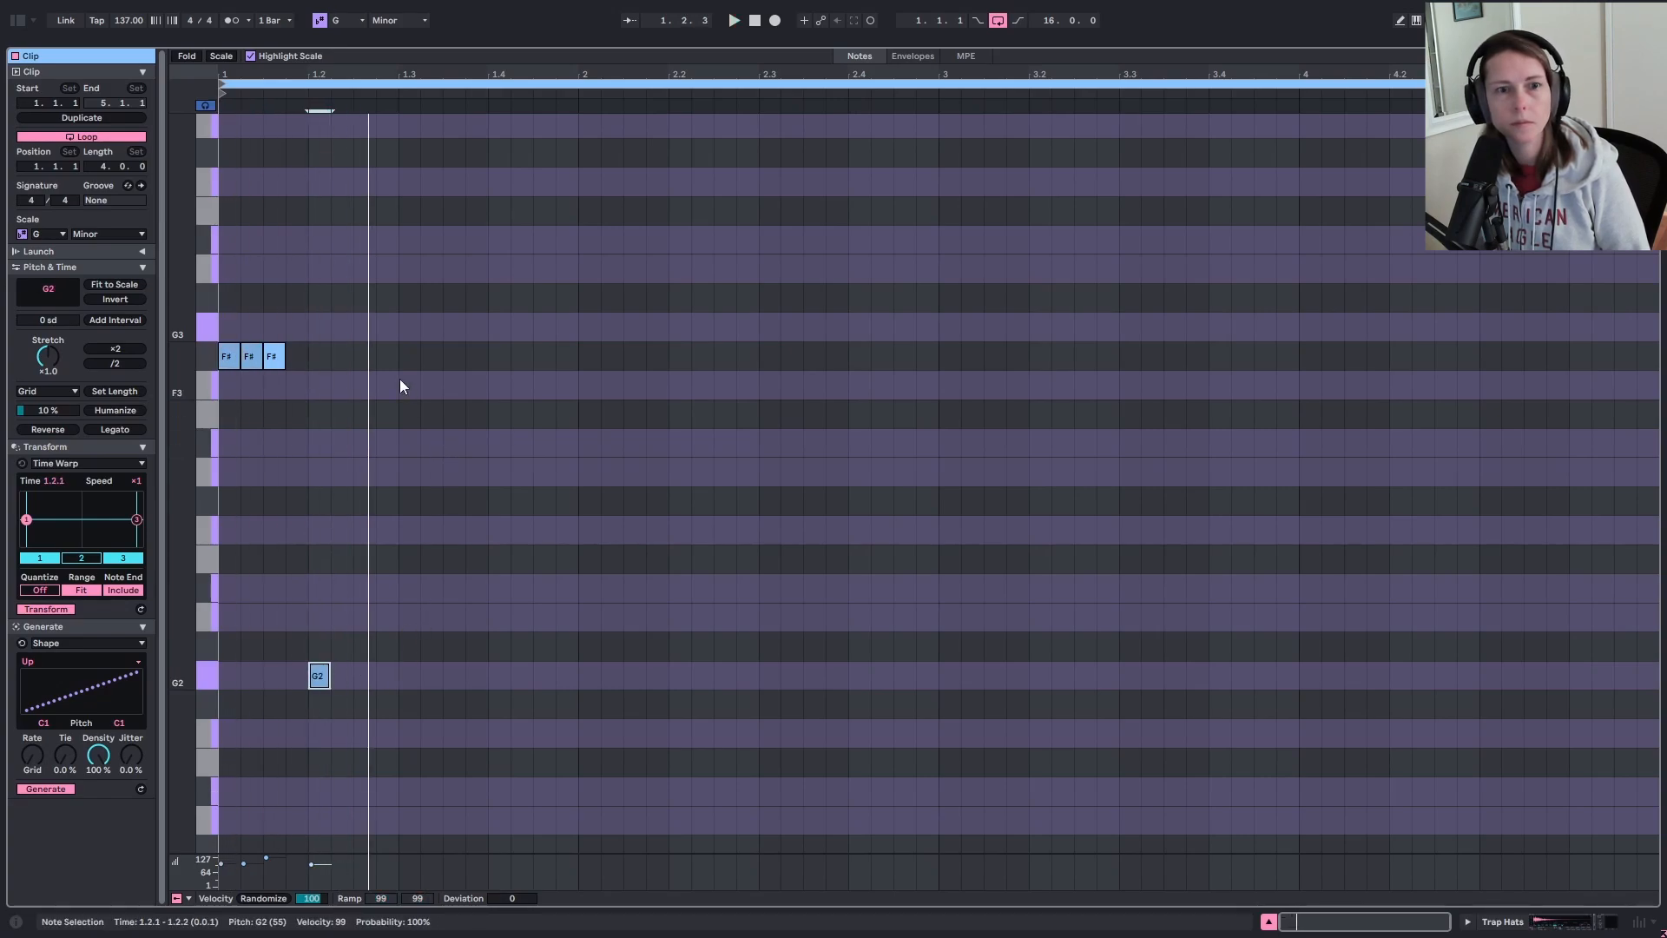
Step: Add an F♯3 hat note spanning 1.2.3 to 1.3.1, play it, and draw short F♯3 notes from 1.3.3
double_click(373, 360)
left_click_drag(376, 356, 396, 356)
key("space")
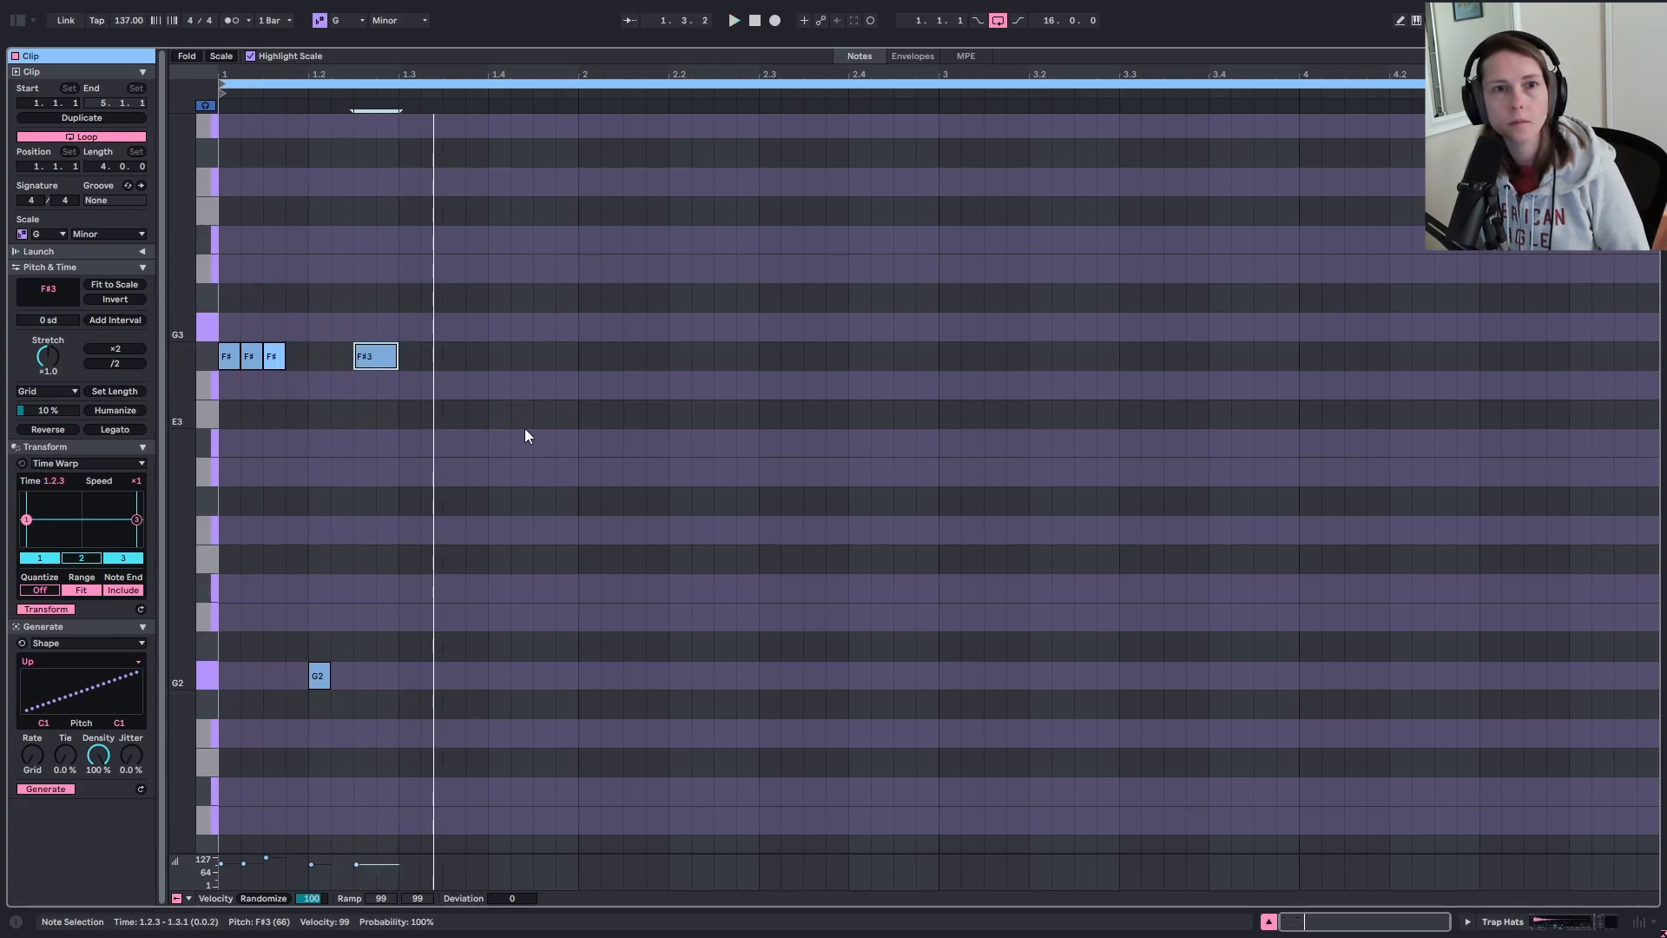
key("b")
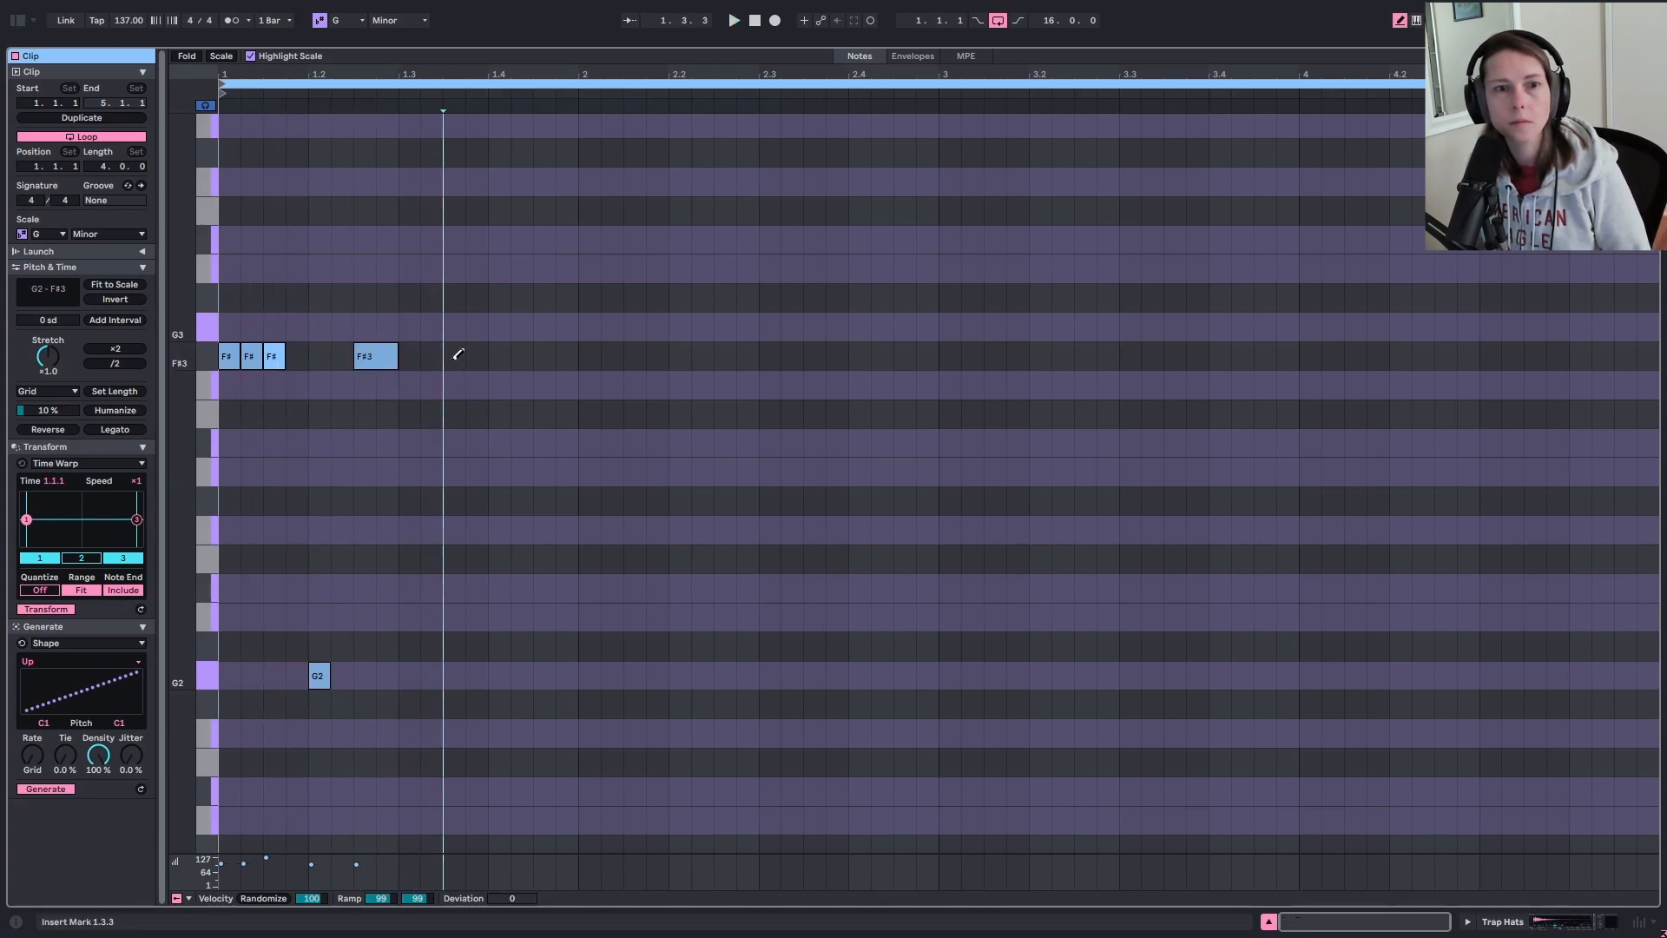
left_click_drag(457, 356, 484, 356)
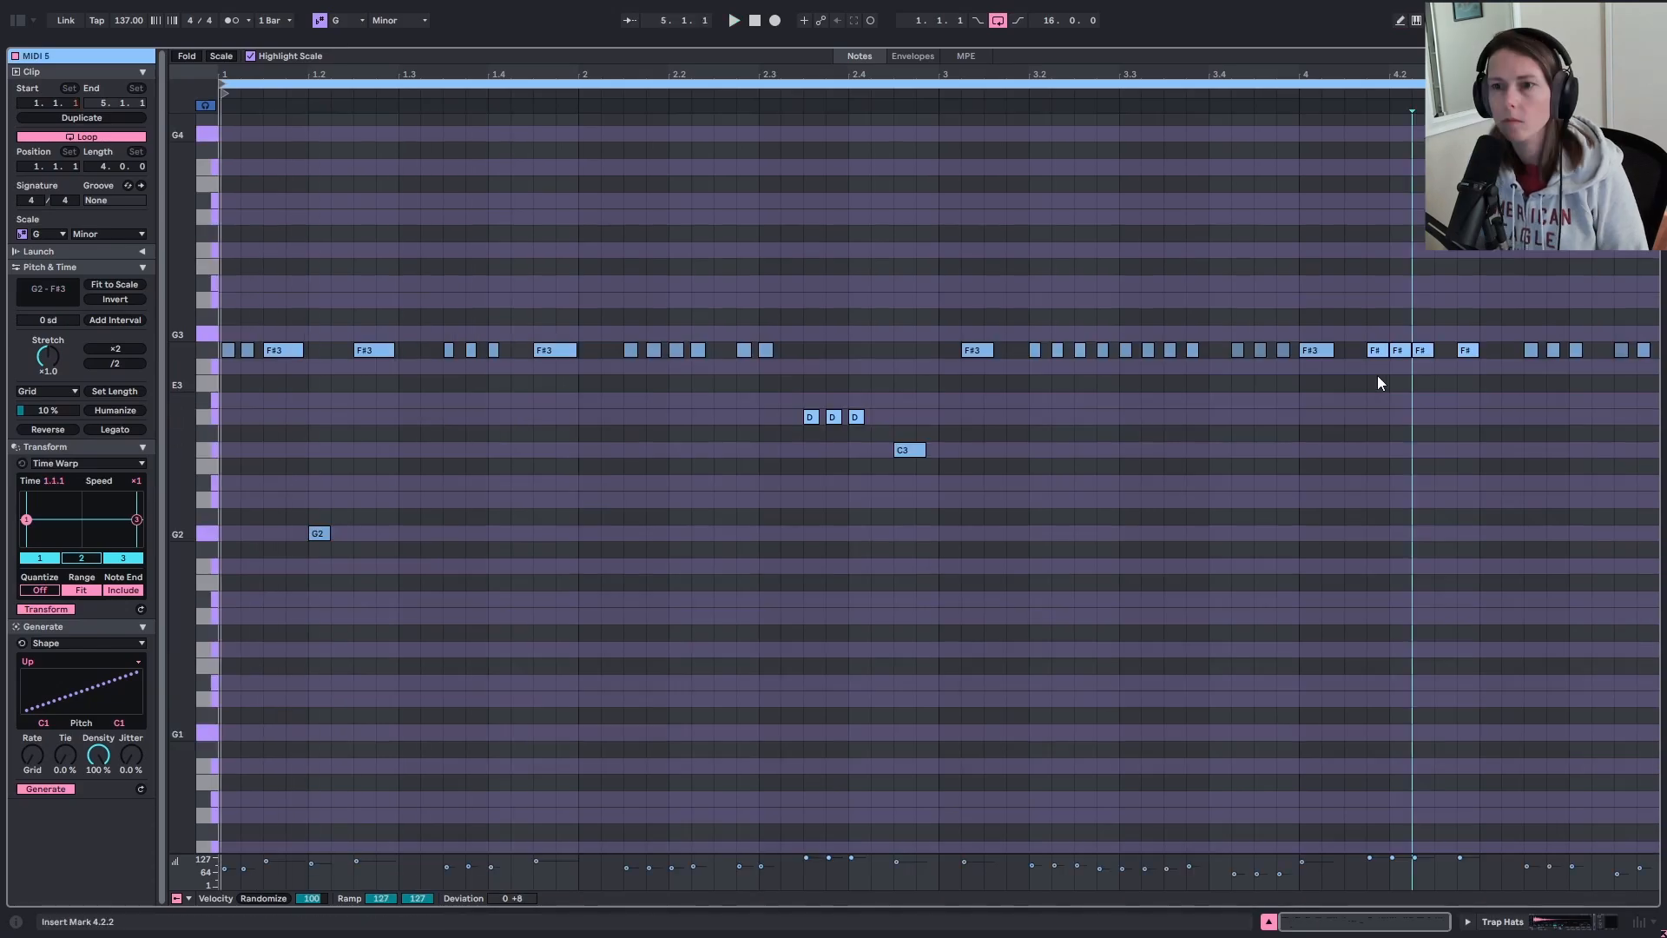
Step: Turn the F♯3 hat notes around 4.2 into a descending run of C3, G2 and E♭2
left_click(1373, 371)
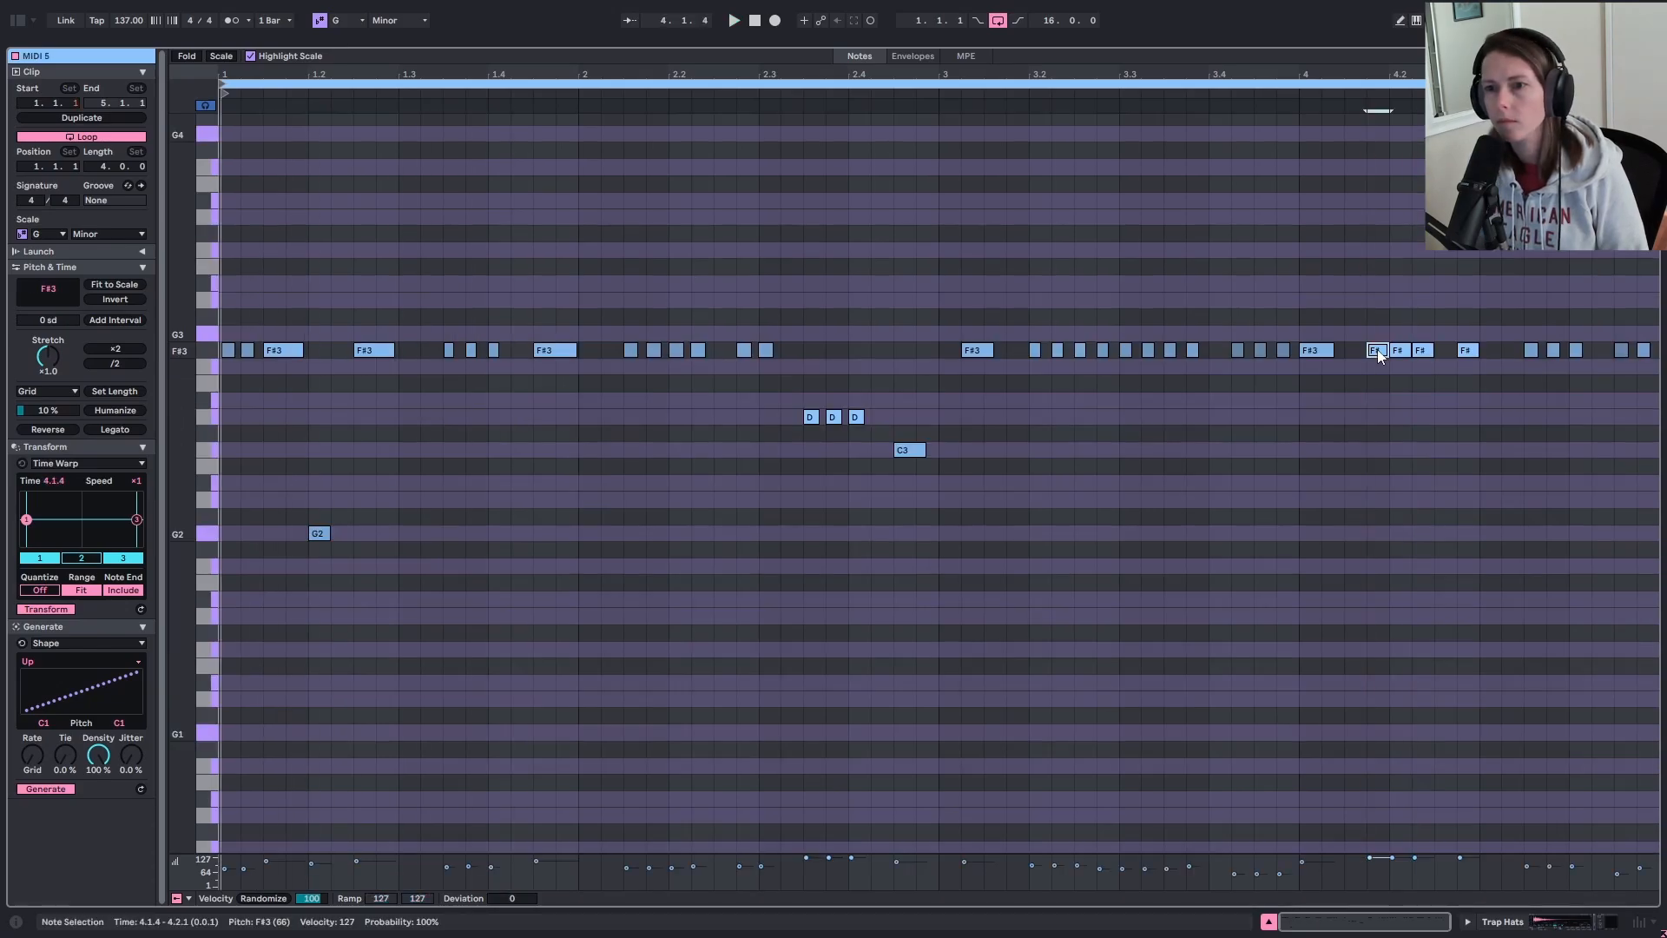
left_click_drag(1377, 351, 1381, 404)
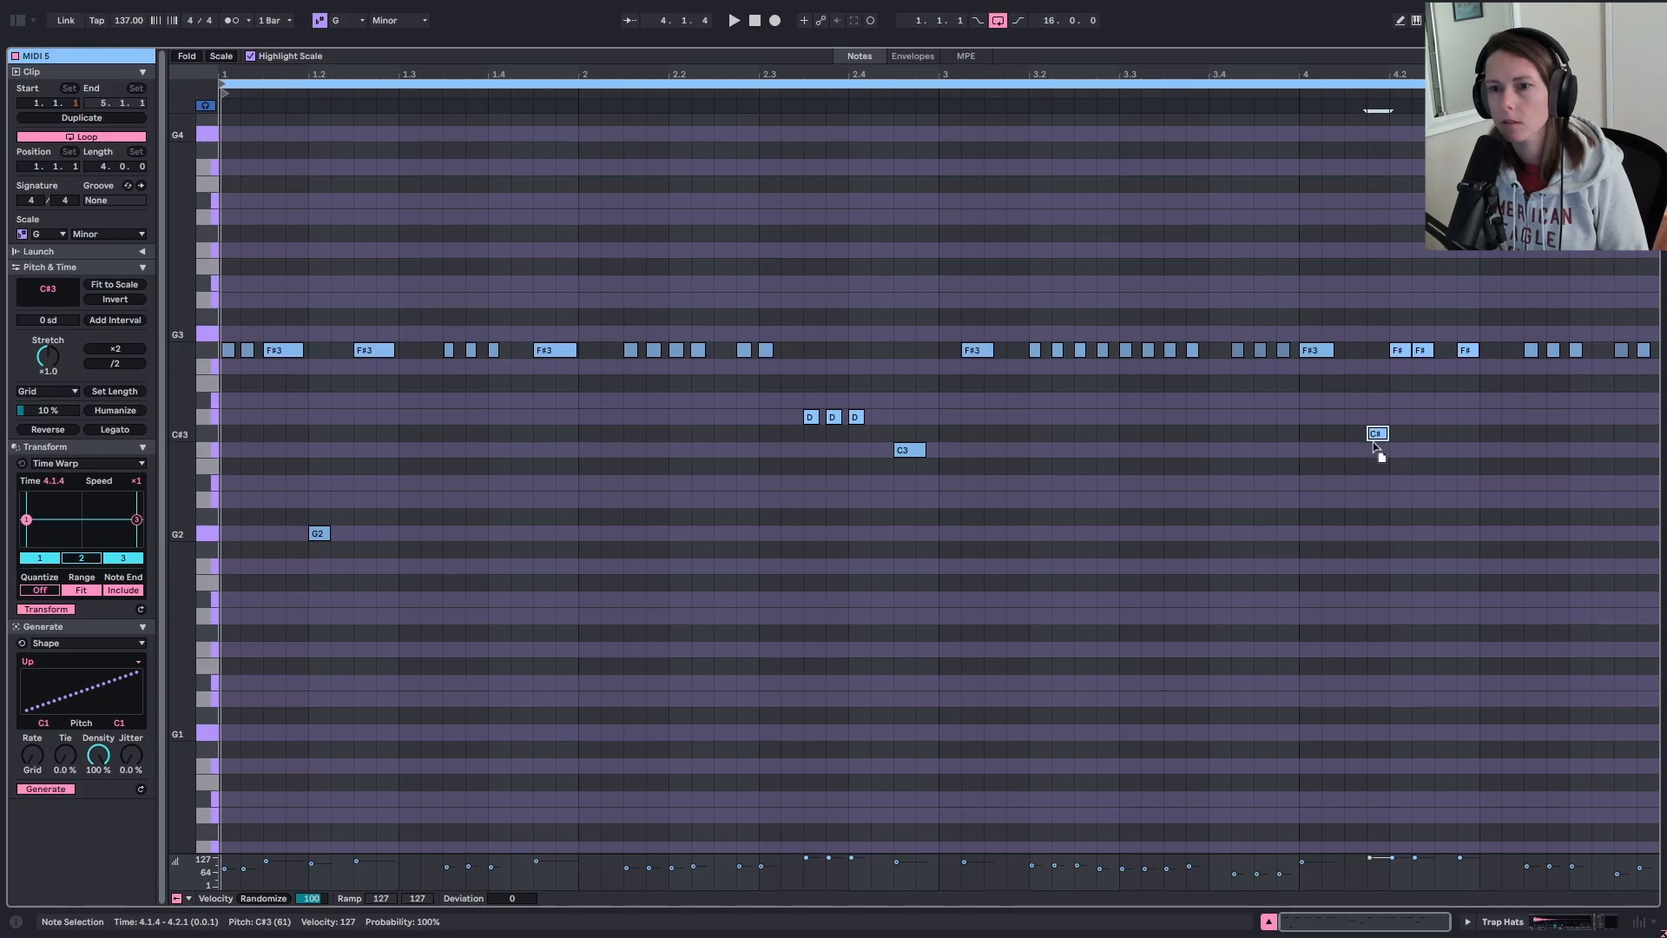
left_click_drag(1374, 442, 1375, 452)
left_click_drag(1404, 351, 1431, 538)
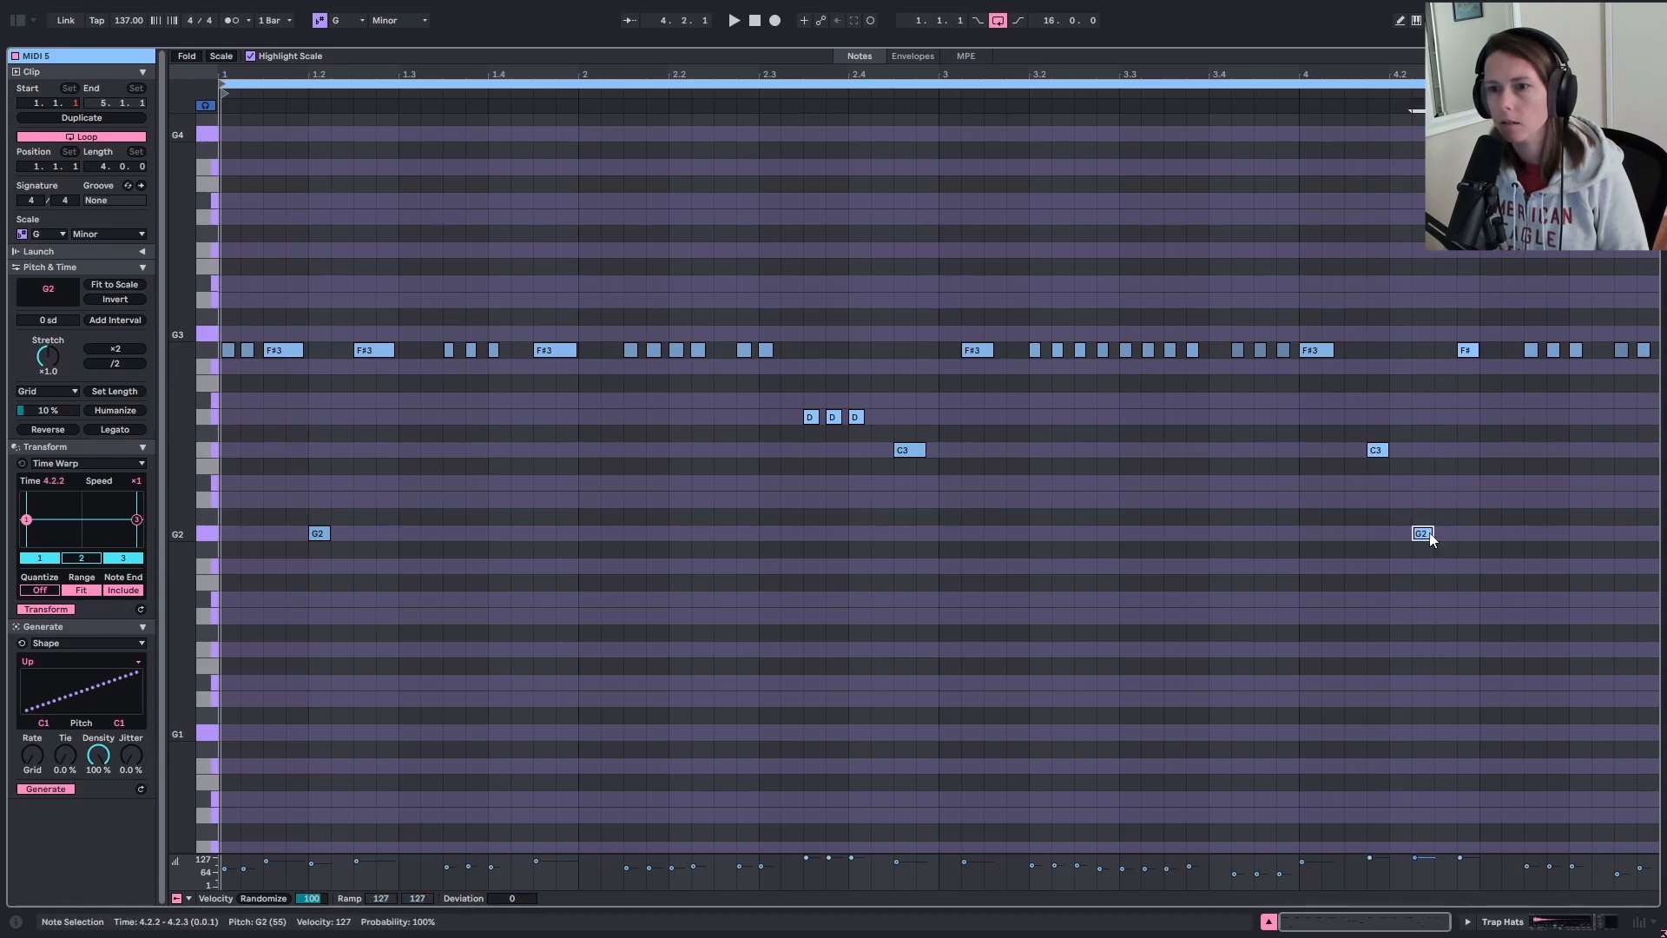
left_click_drag(1474, 361, 1488, 584)
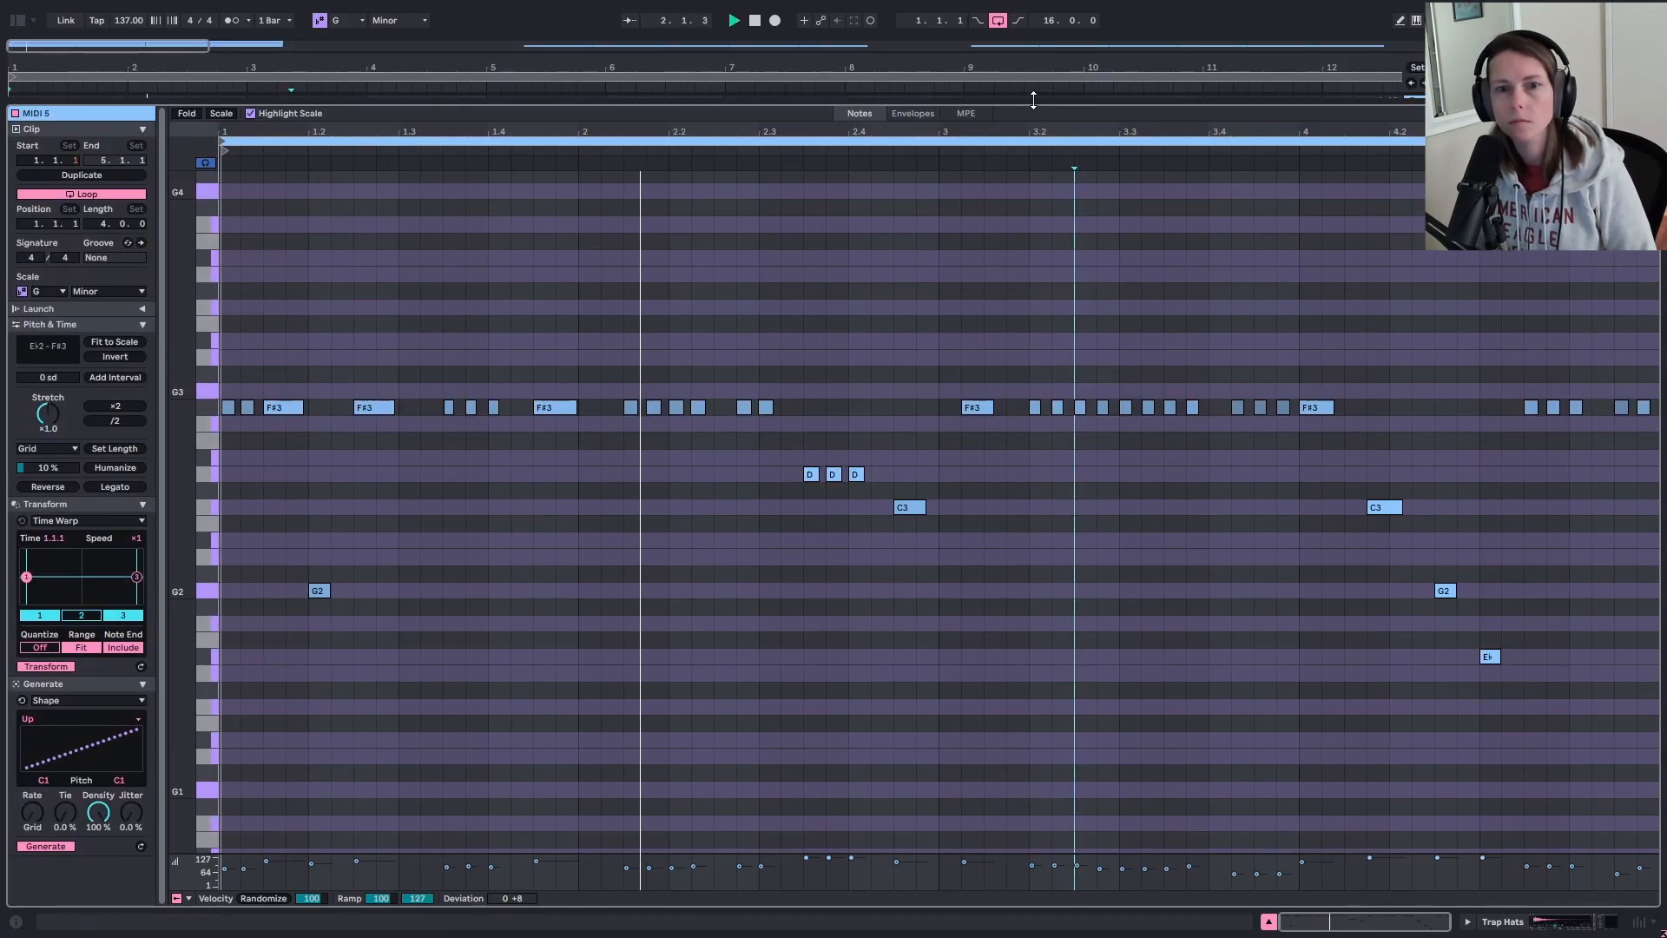
Step: Lower the Compressor threshold on the Trap Hats track to -16.8 dB during playback
left_click(1311, 432)
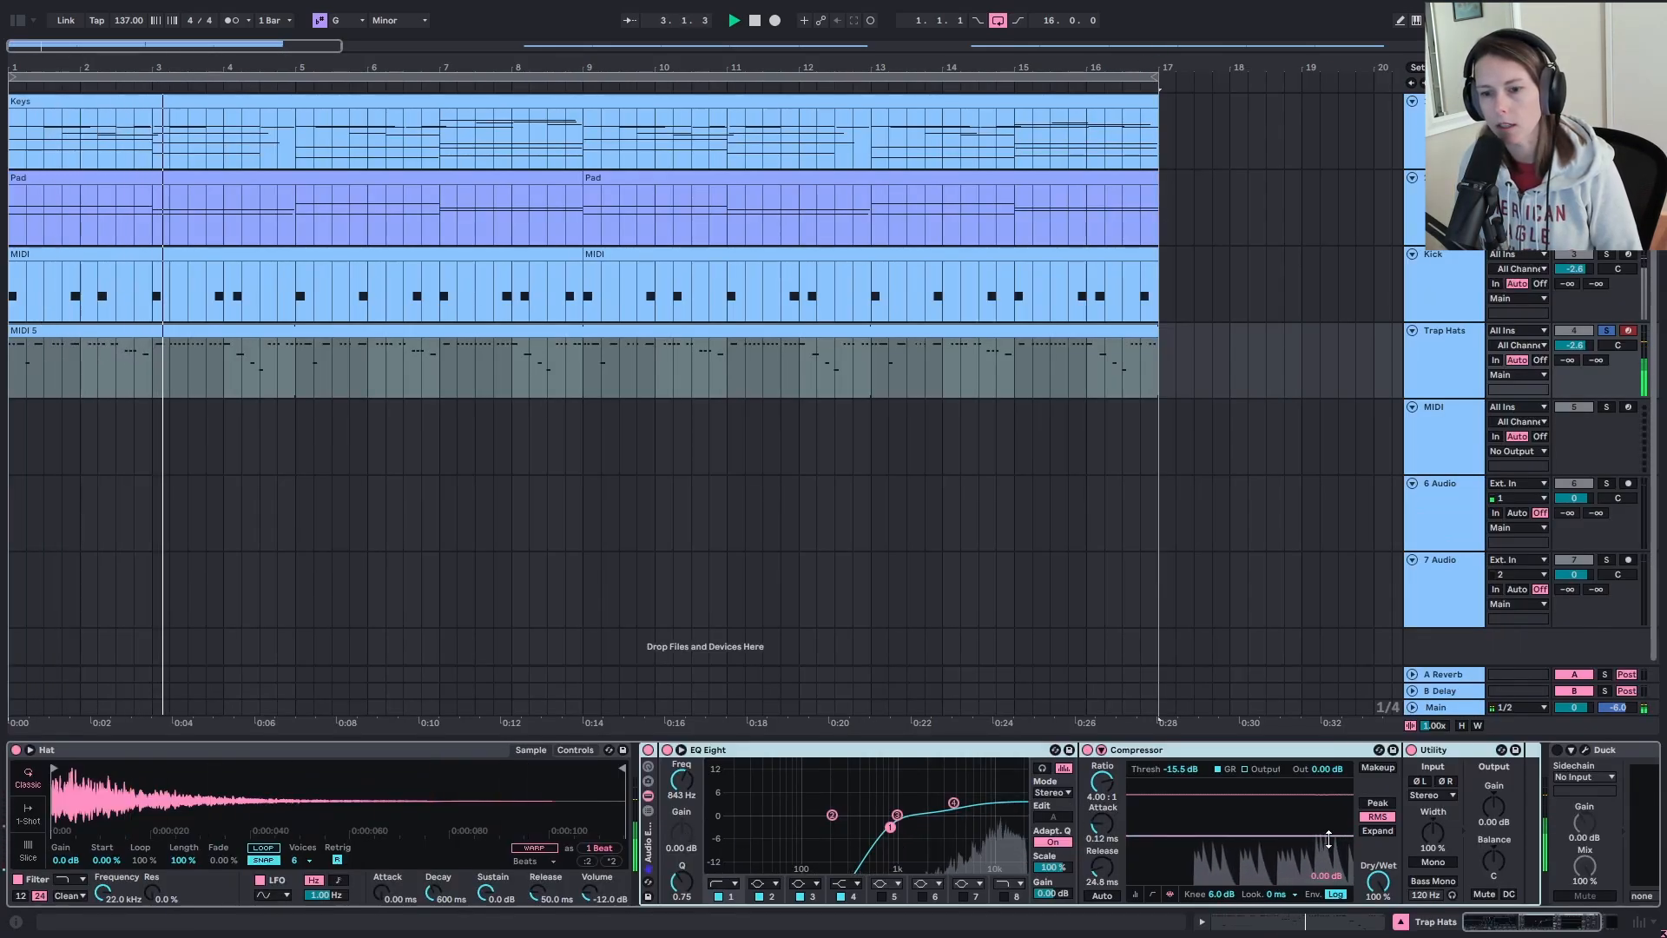
left_click_drag(1329, 838, 1328, 842)
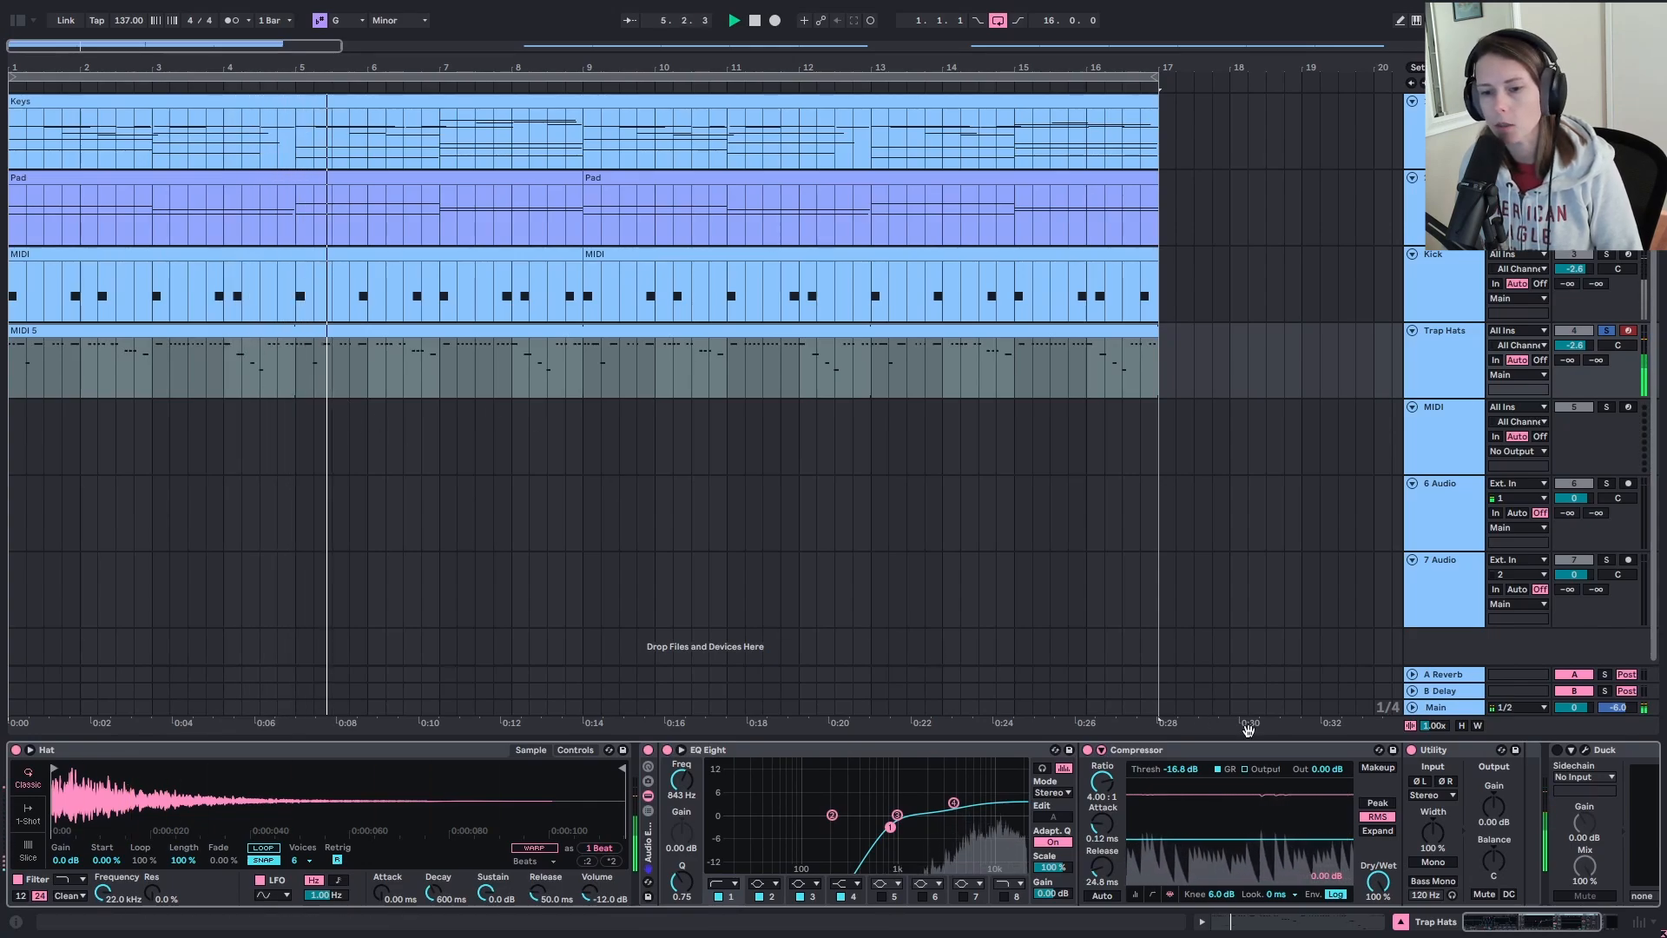
Step: Feed the Kick track into the Duck sidechain input on Trap Hats and set its trigger mode to Sidechain
left_click_drag(1544, 926, 1562, 928)
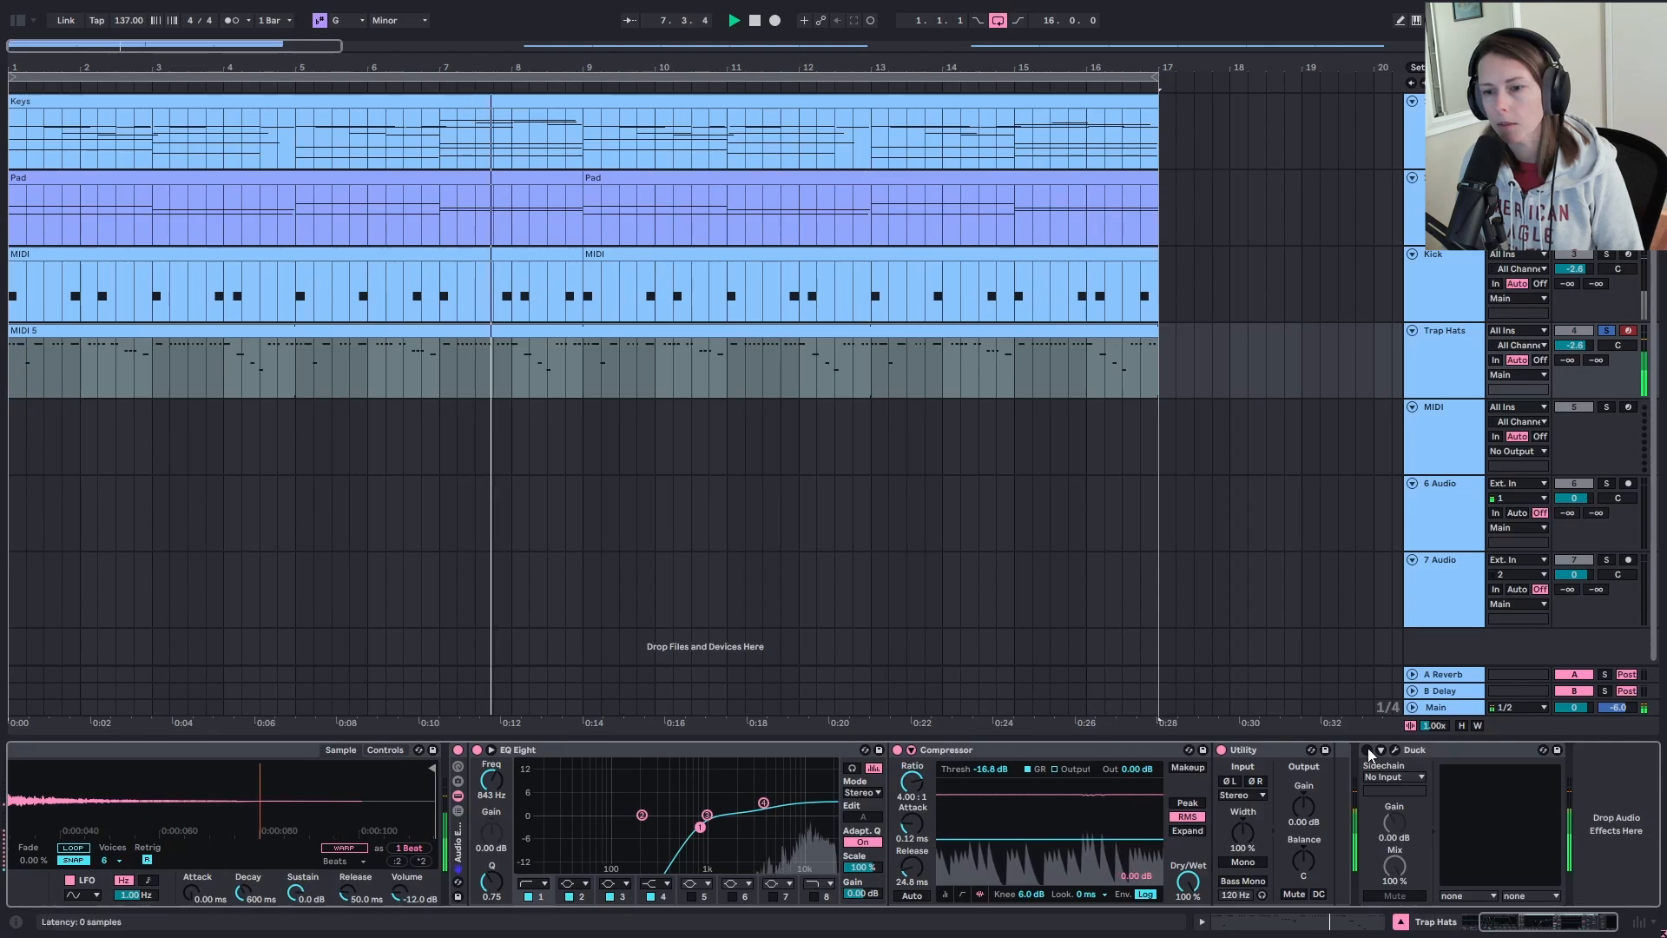
left_click(1396, 749)
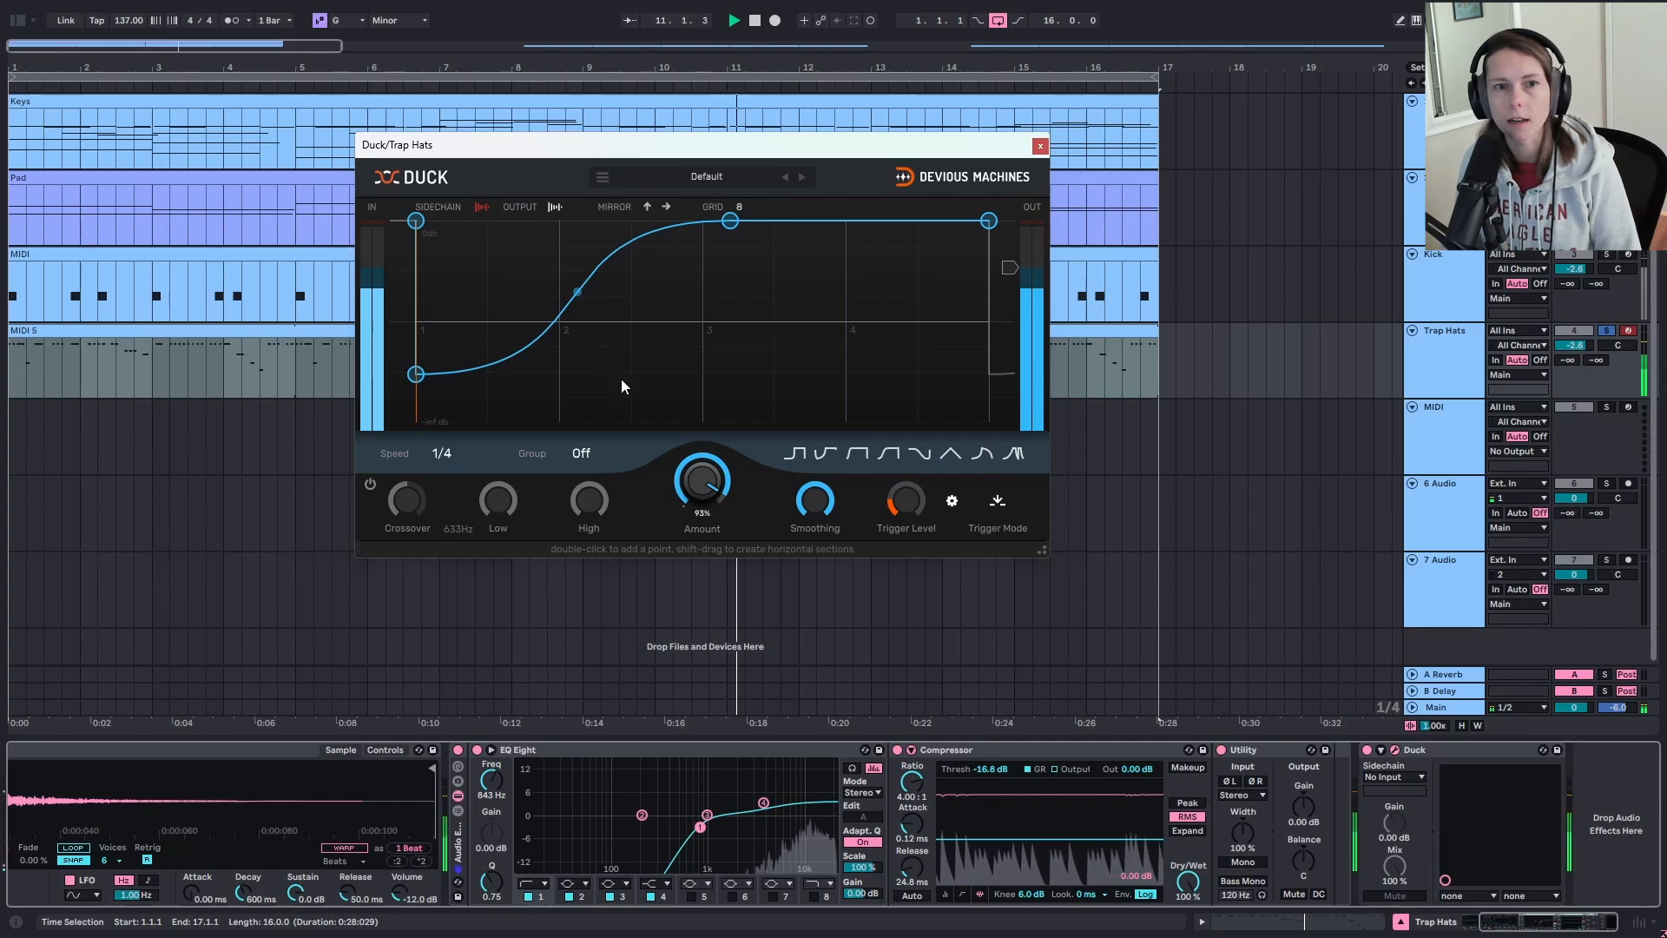
left_click(1410, 775)
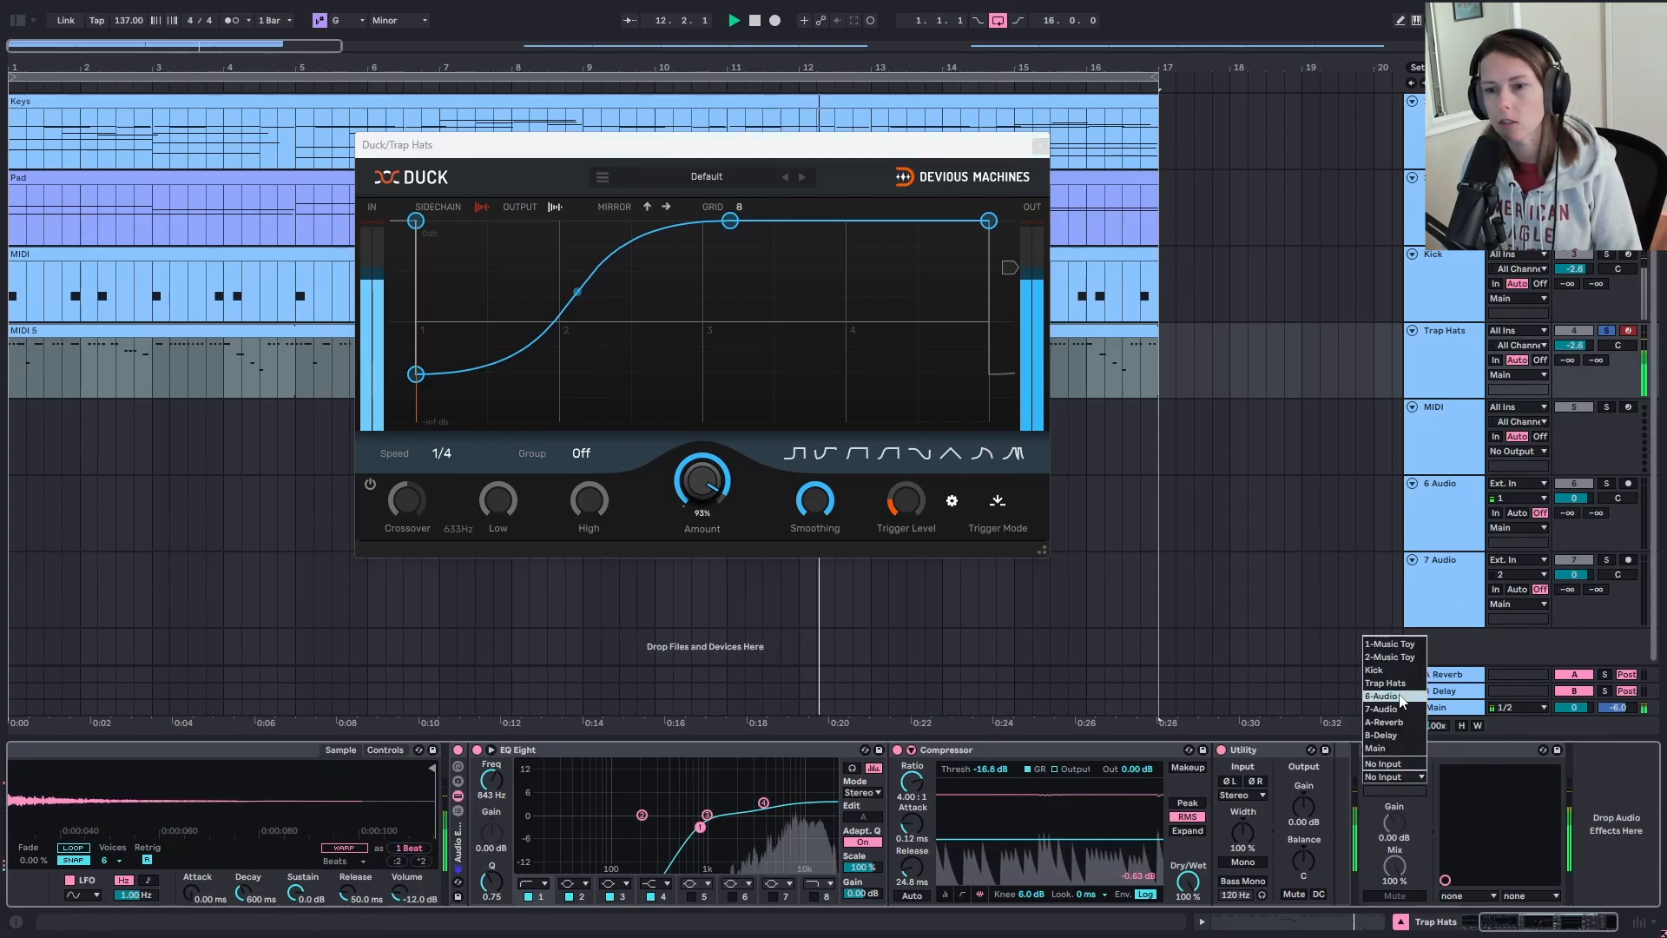
left_click(1374, 670)
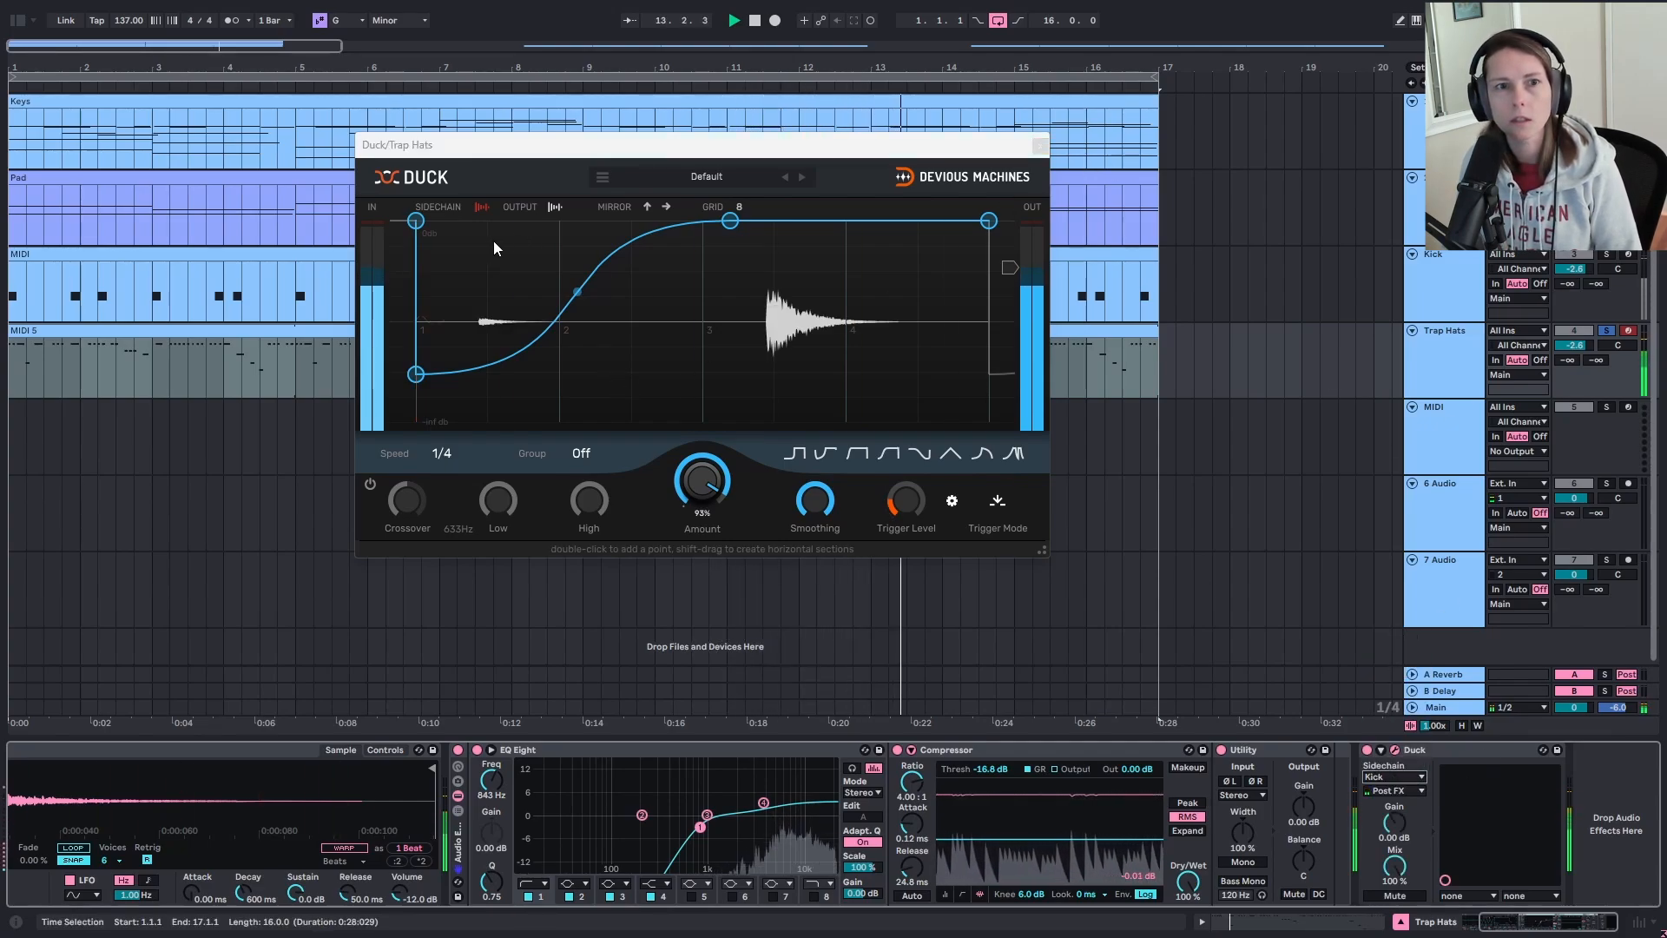
left_click(997, 500)
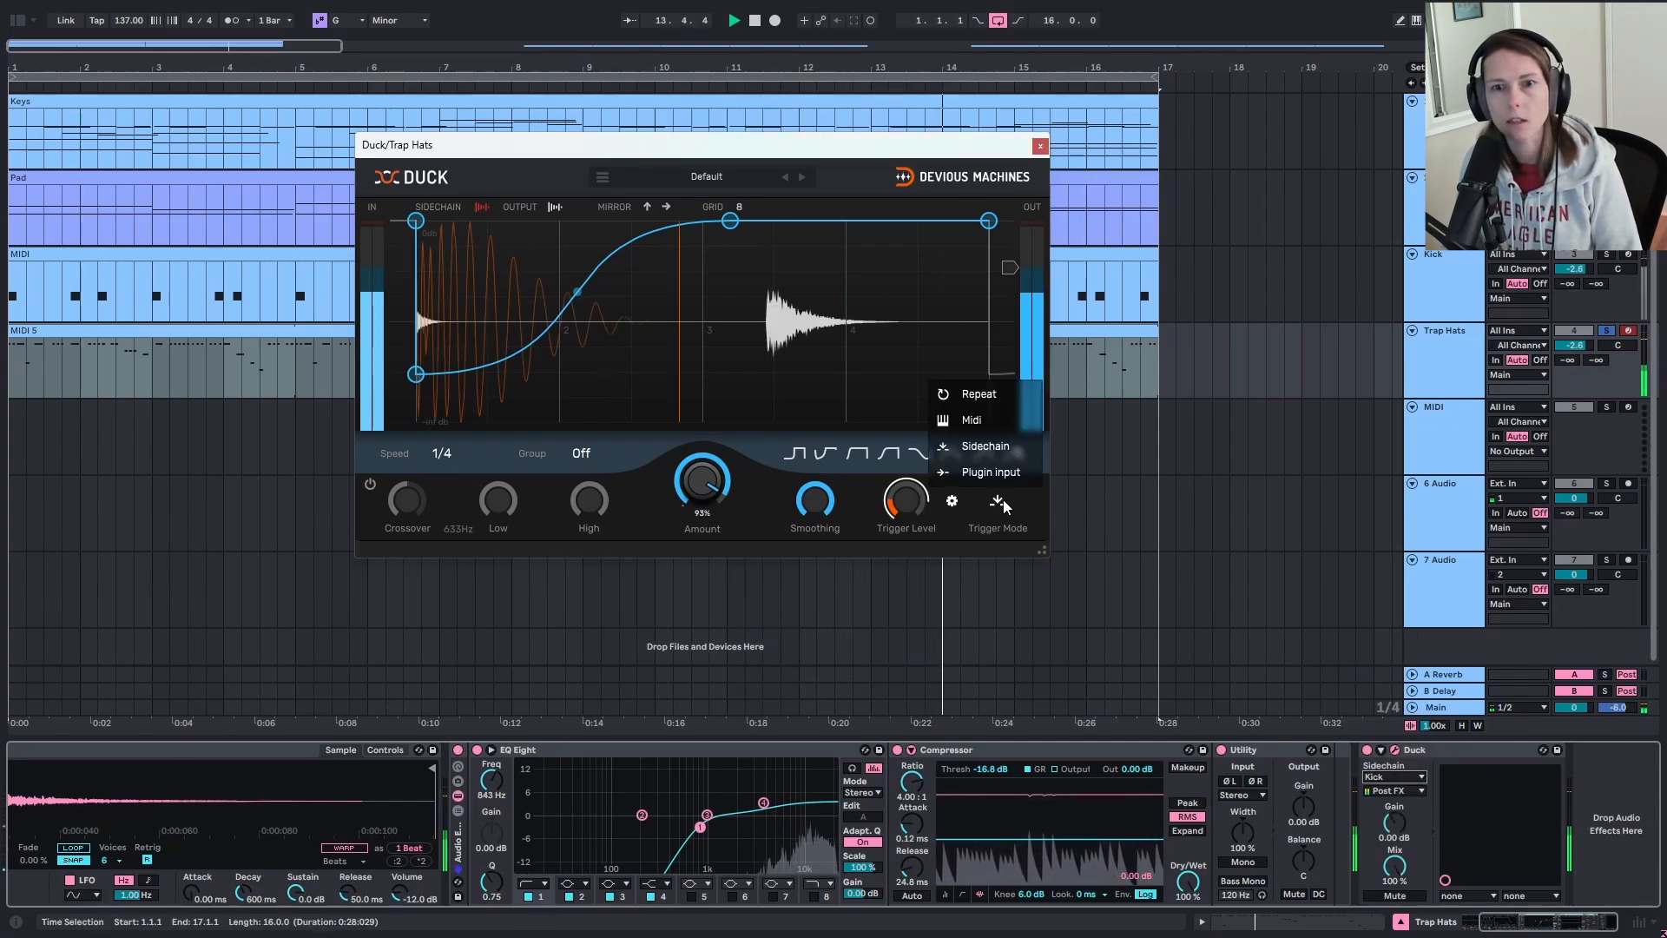
left_click(1001, 454)
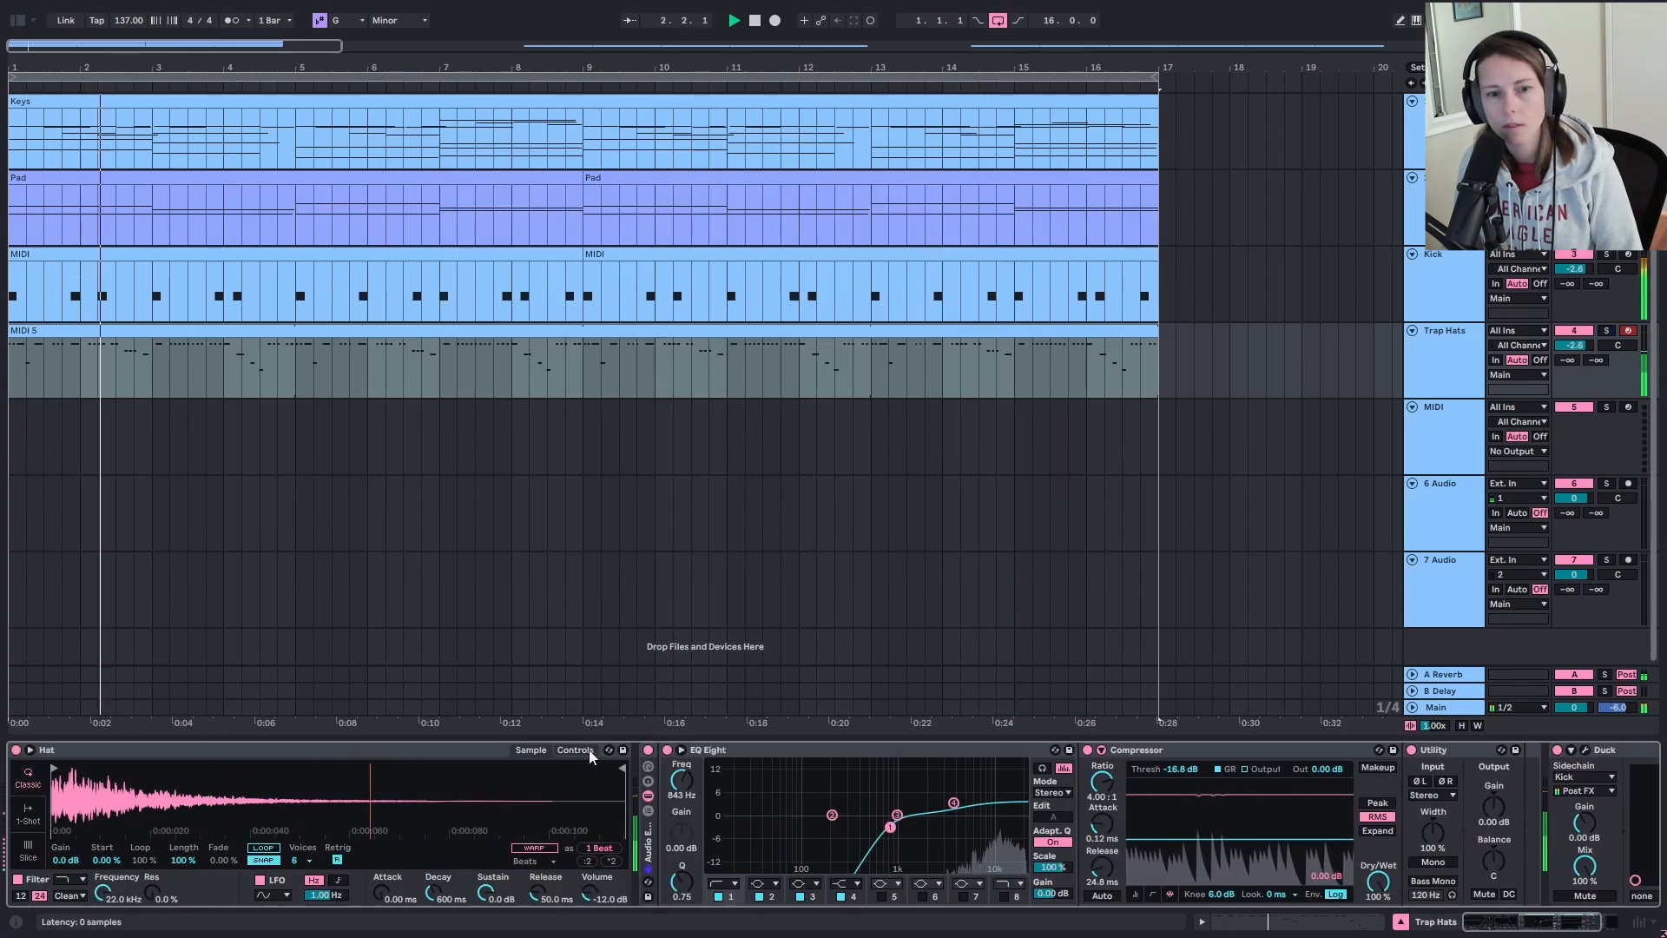
Step: Raise the random panning amount (Ran>Pan) in the Hat sampler's controls
left_click(585, 748)
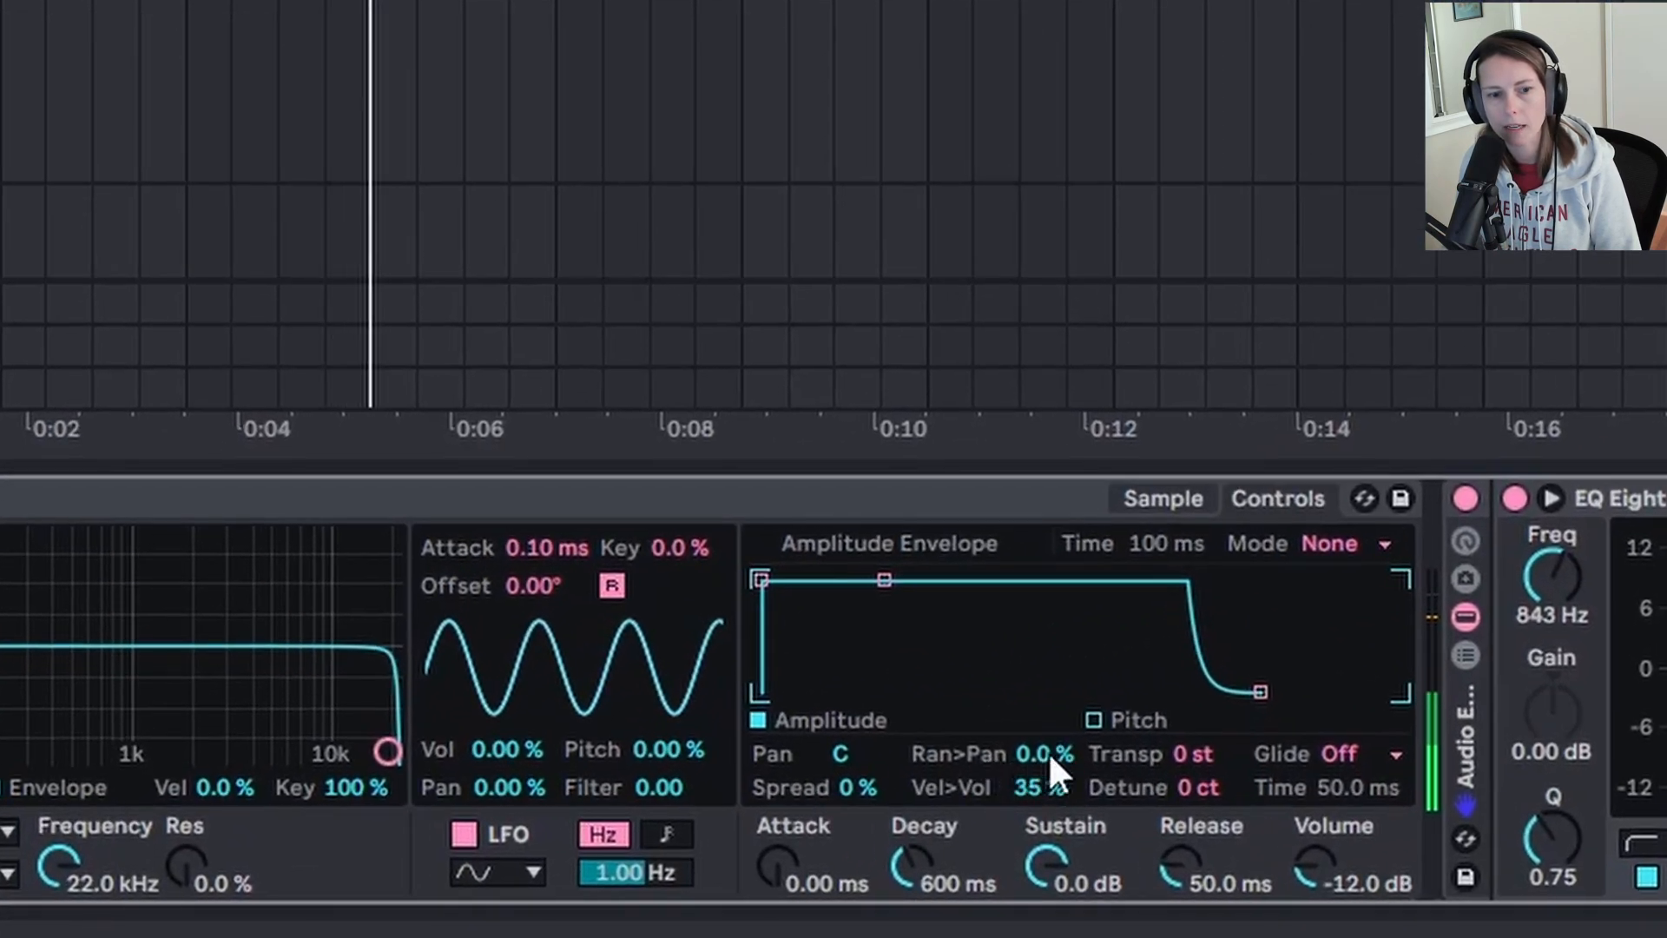
left_click_drag(1049, 752, 1049, 692)
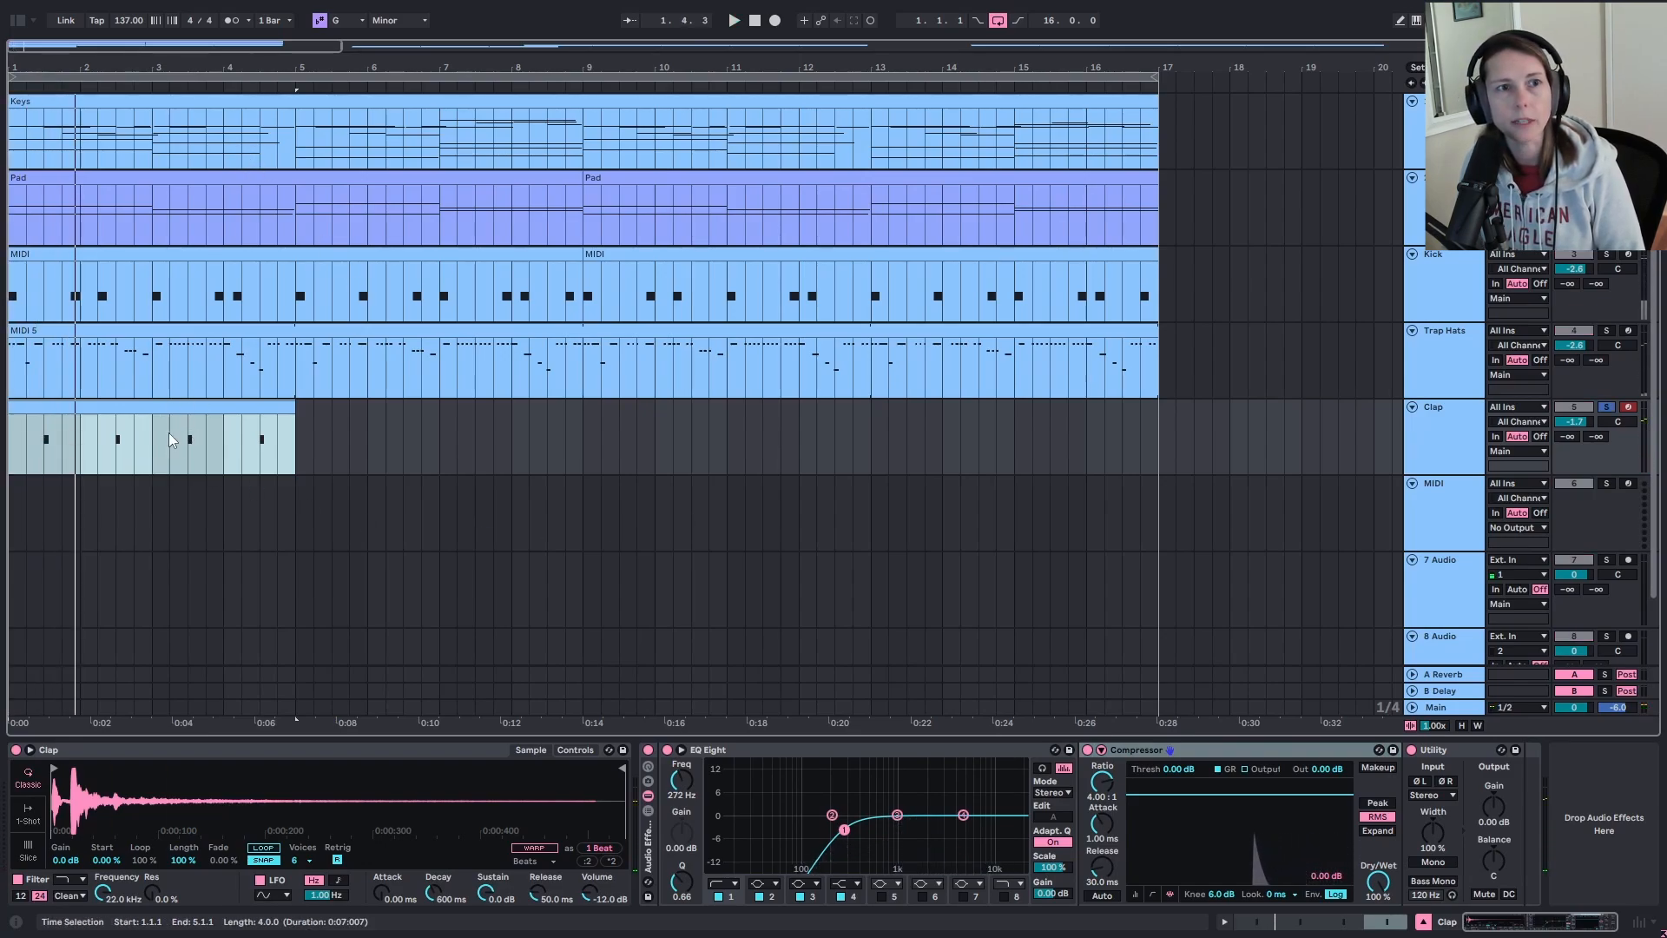
Step: Duplicate the four-bar Clap clip three times so the claps run through to bar 17
left_click_drag(71, 68, 344, 67)
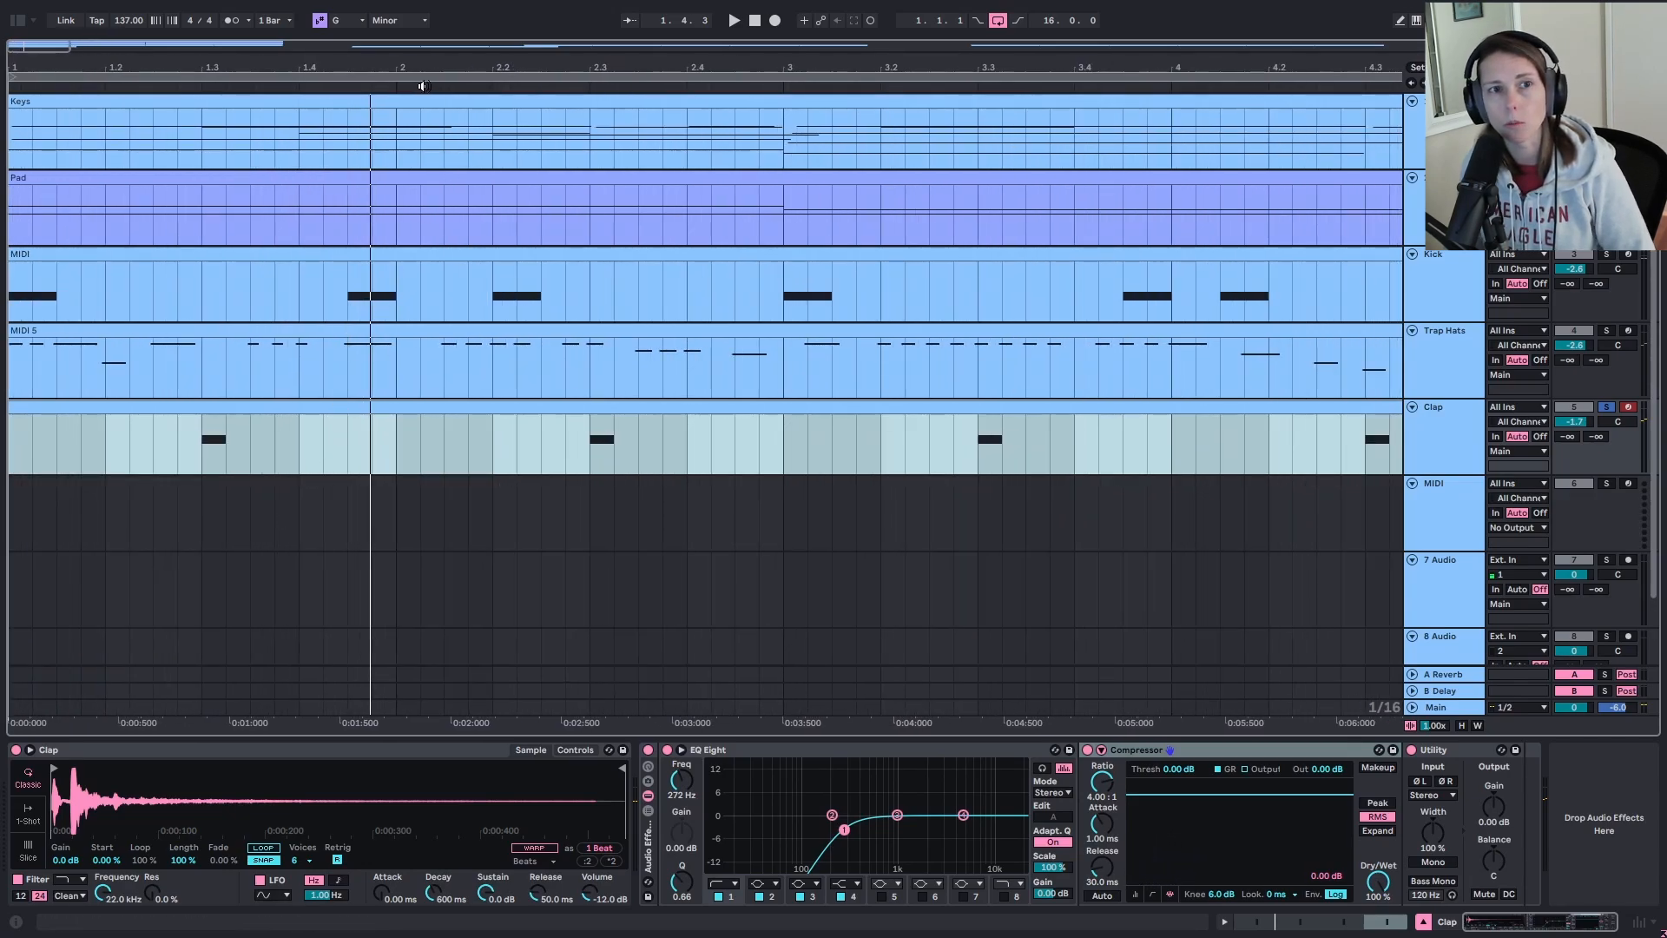
left_click_drag(444, 65, 178, 66)
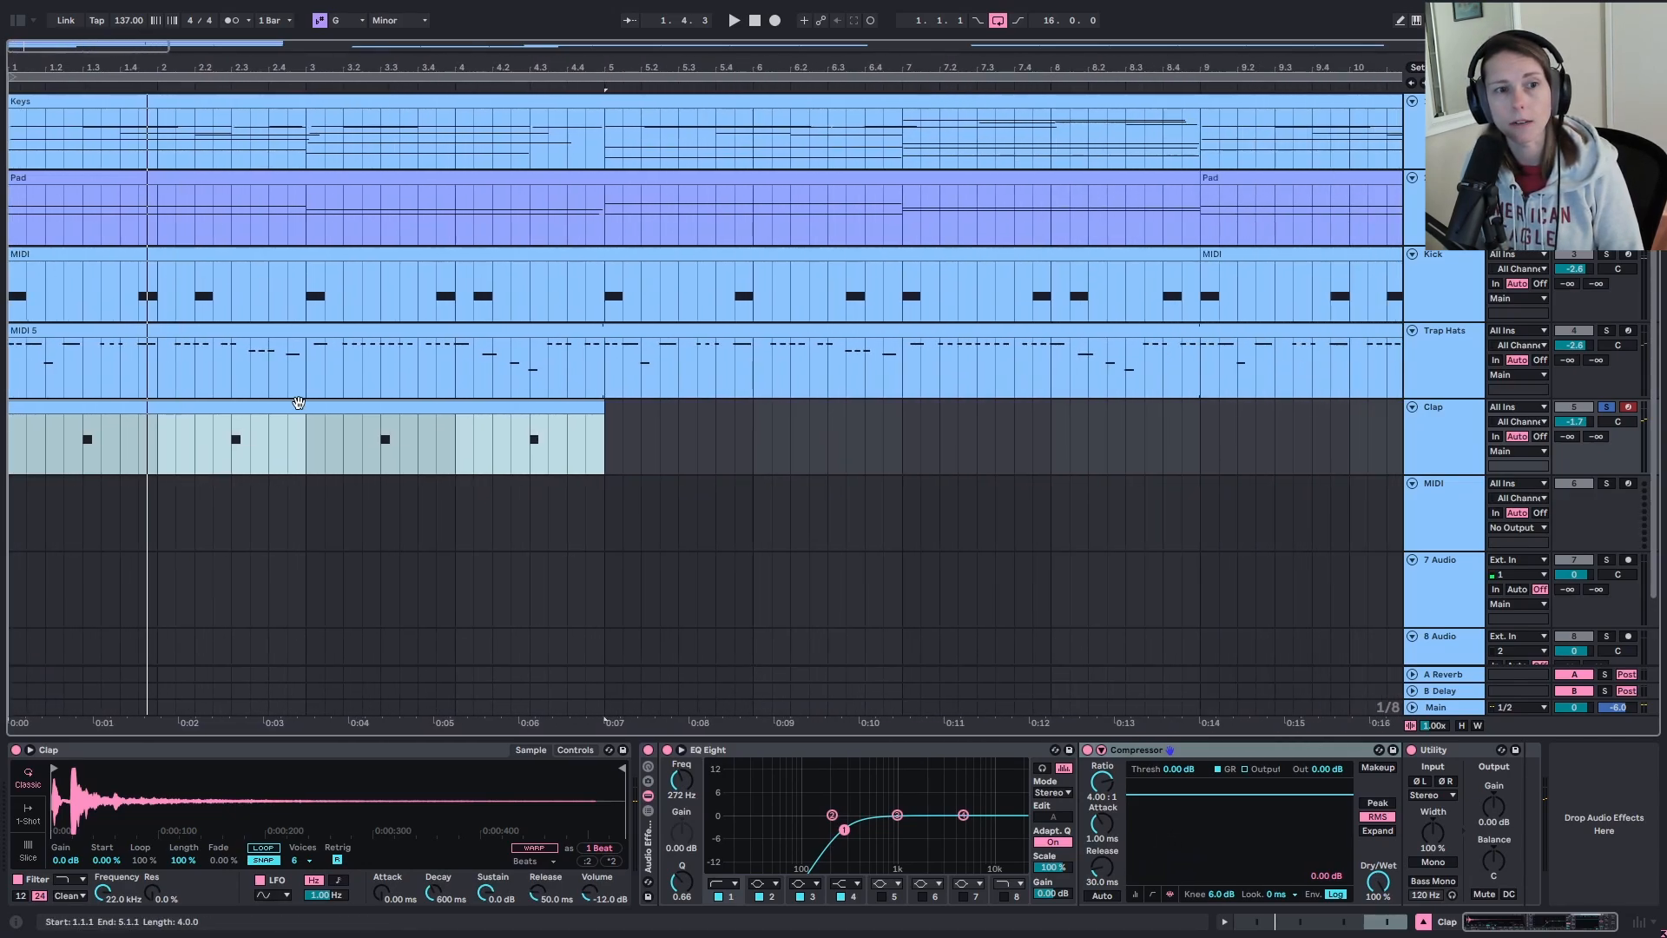
left_click_drag(590, 67, 415, 67)
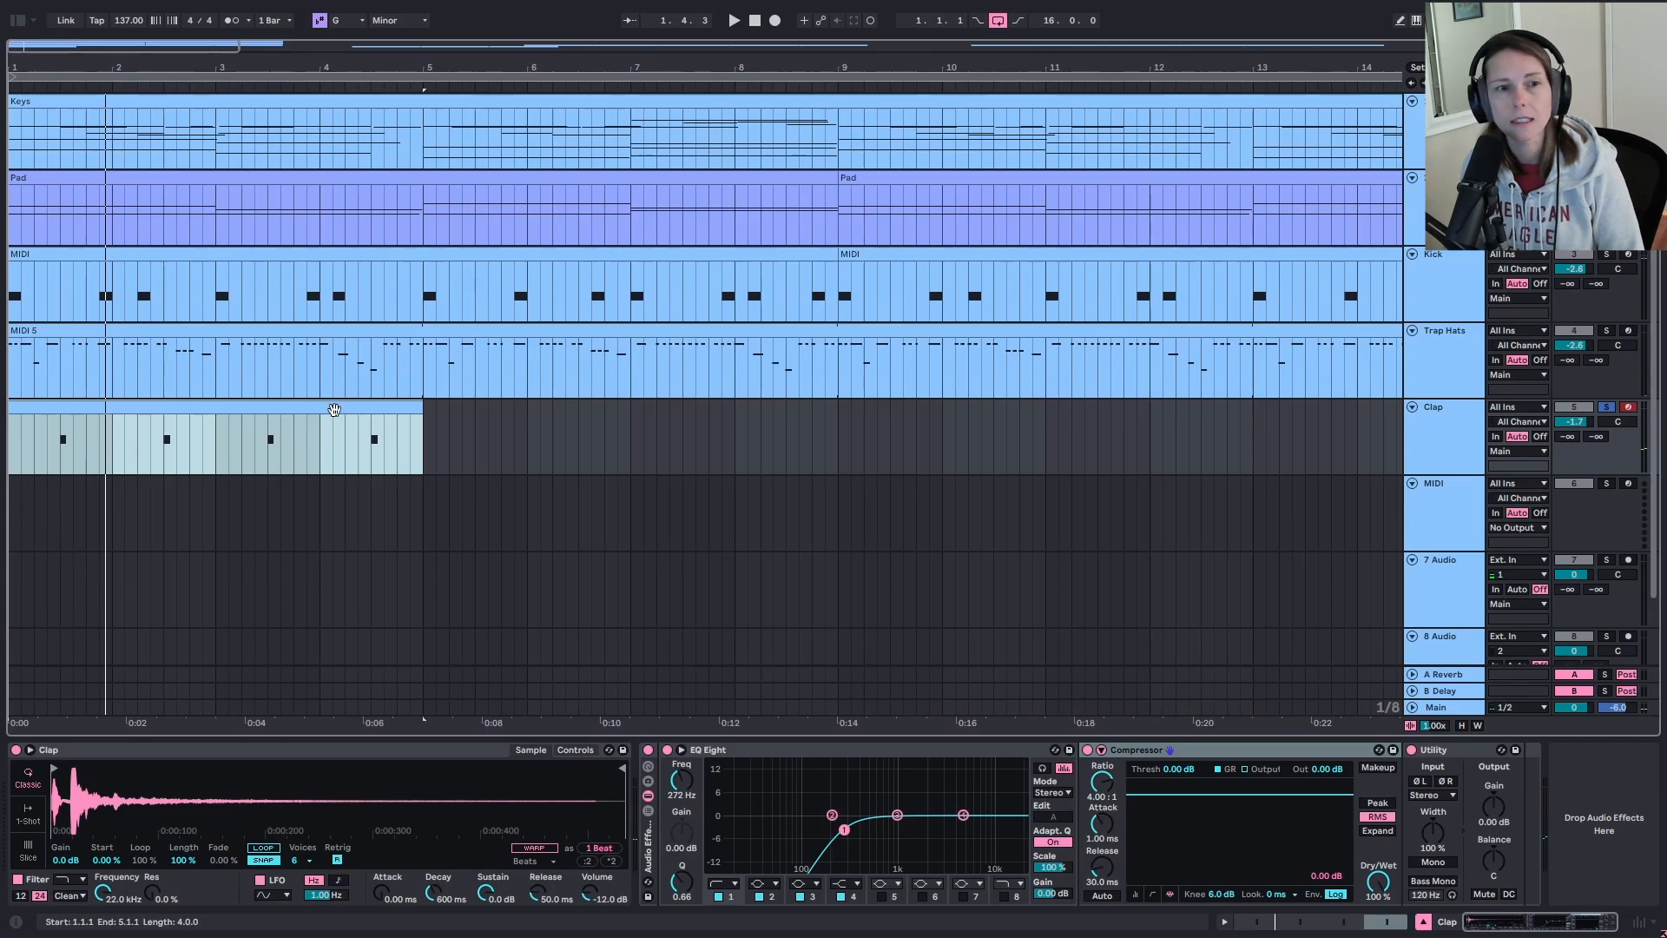
key("ctrl+d")
key("ctrl+d")
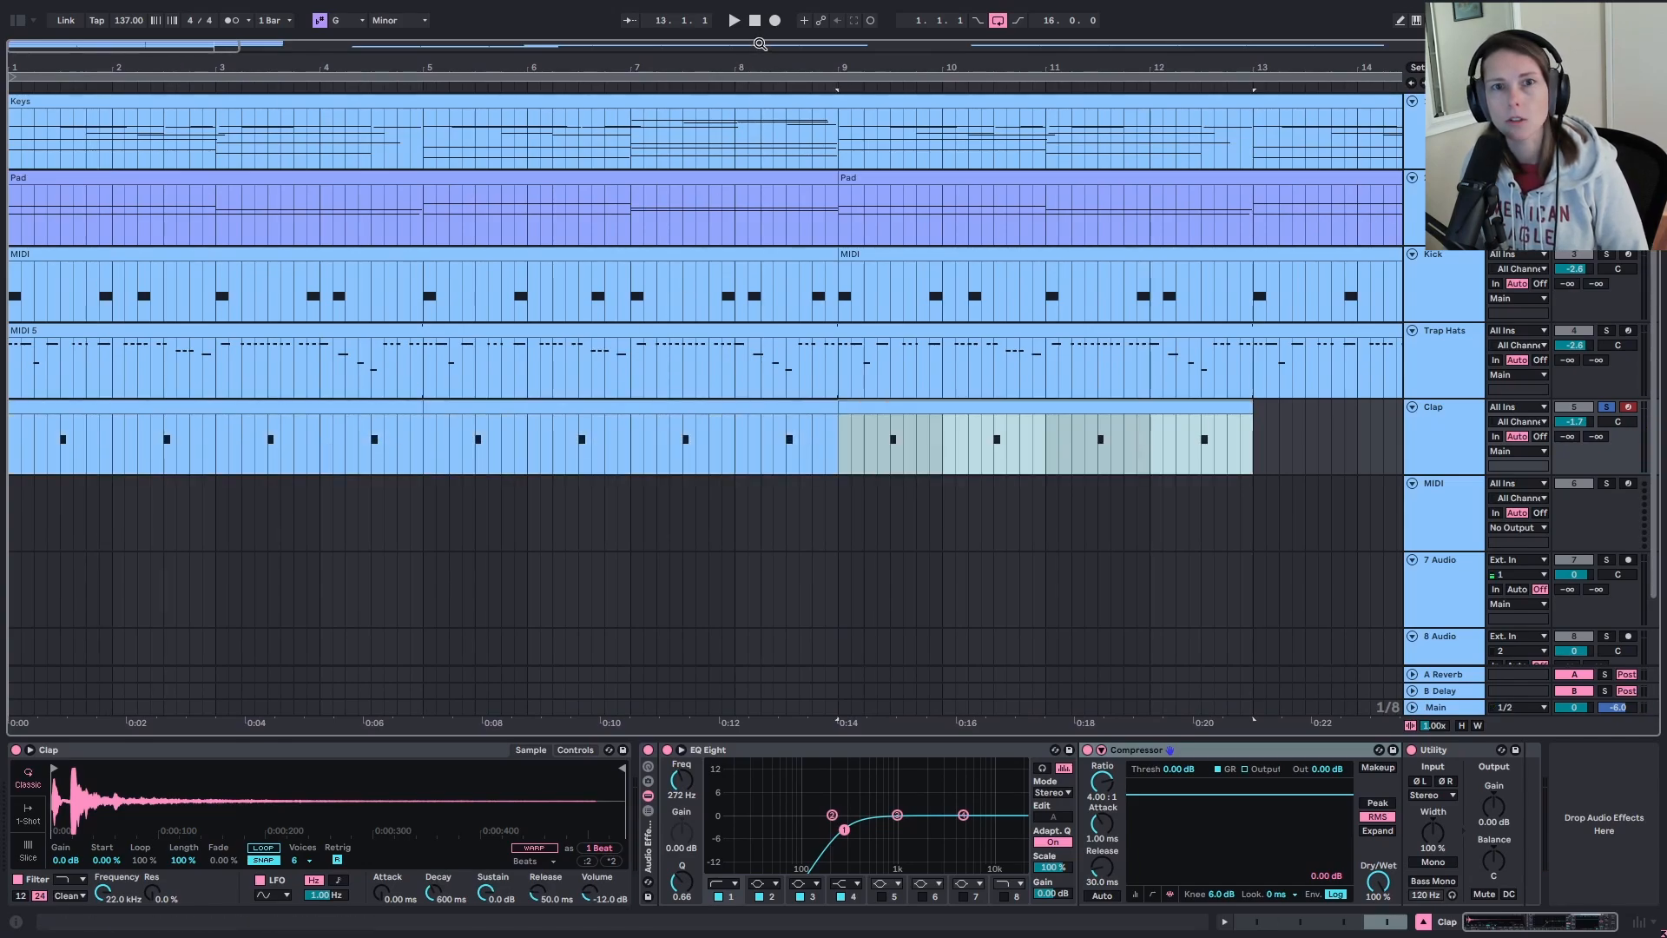
left_click_drag(768, 65, 660, 66)
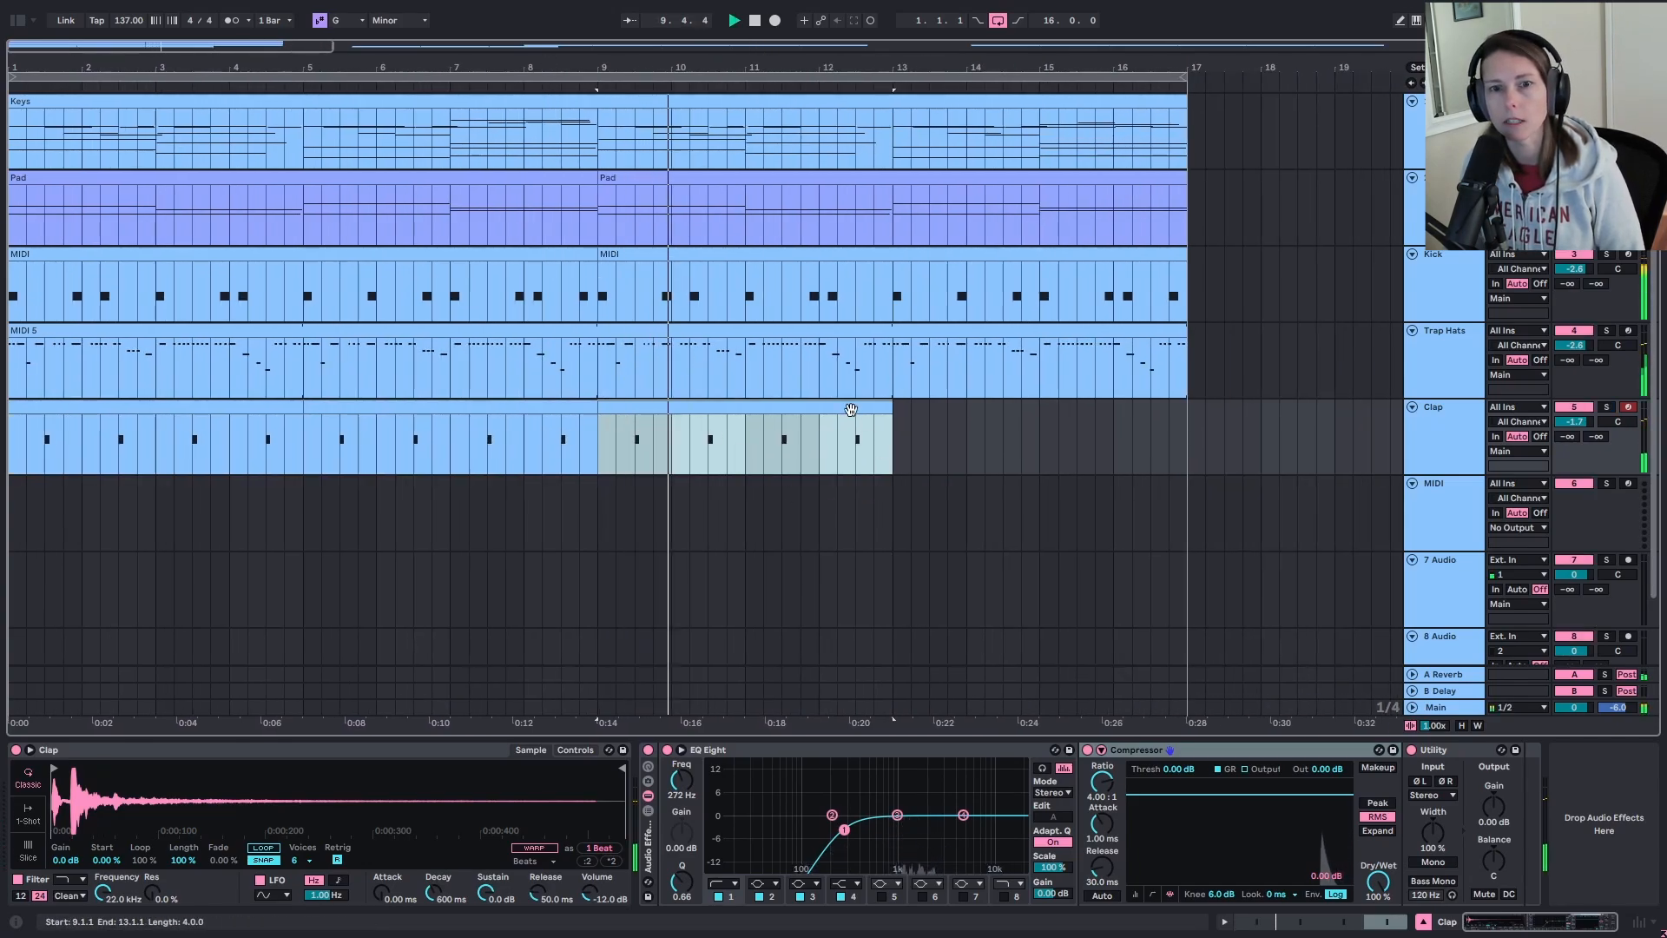
key("ctrl+d")
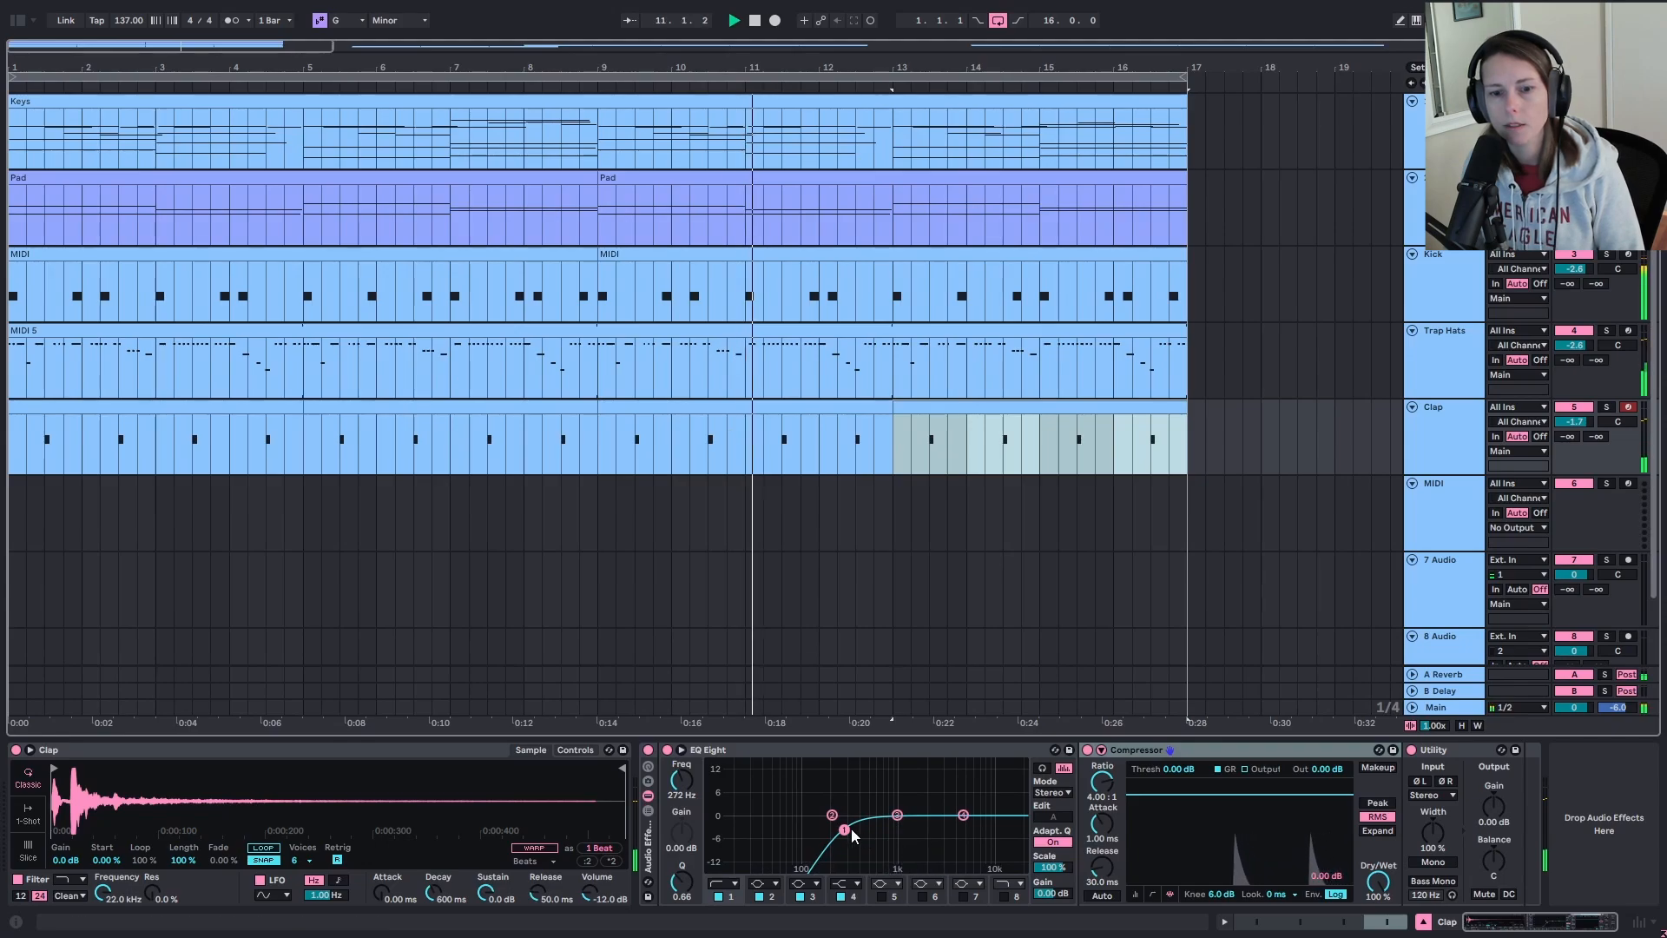
Step: On the Clap track, set the EQ Eight low cut to 518 Hz and the Compressor to -19.7 dB threshold with 0.24 ms attack
left_click_drag(851, 828, 870, 829)
left_click_drag(1298, 795, 1298, 848)
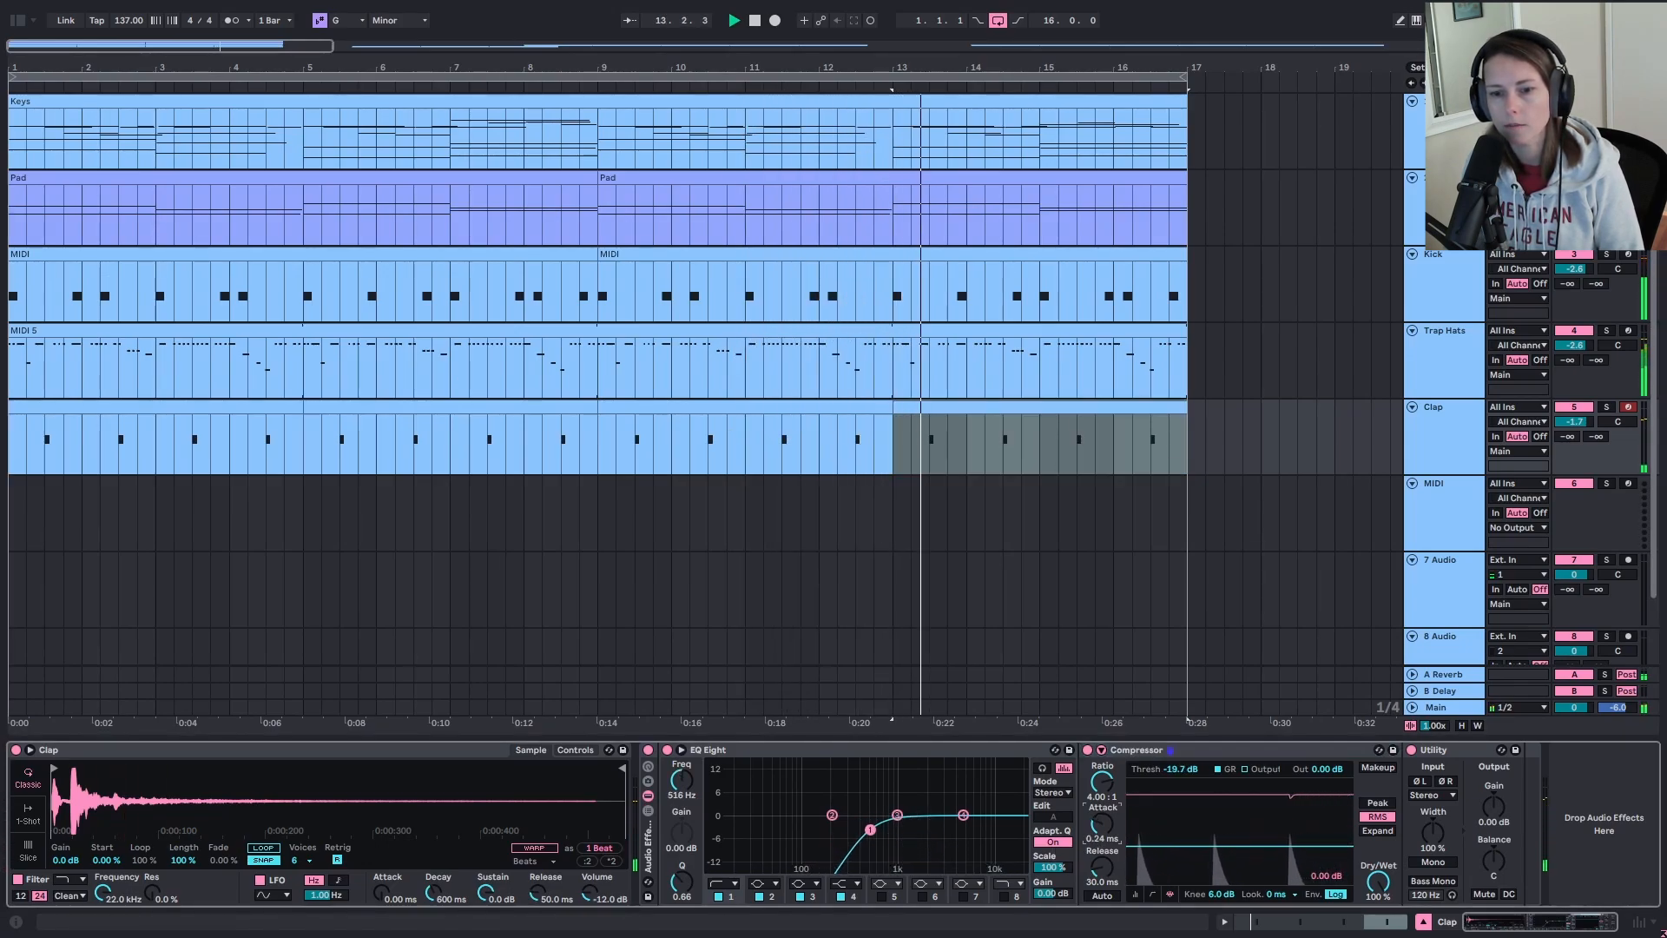
left_click_drag(1101, 823, 1101, 836)
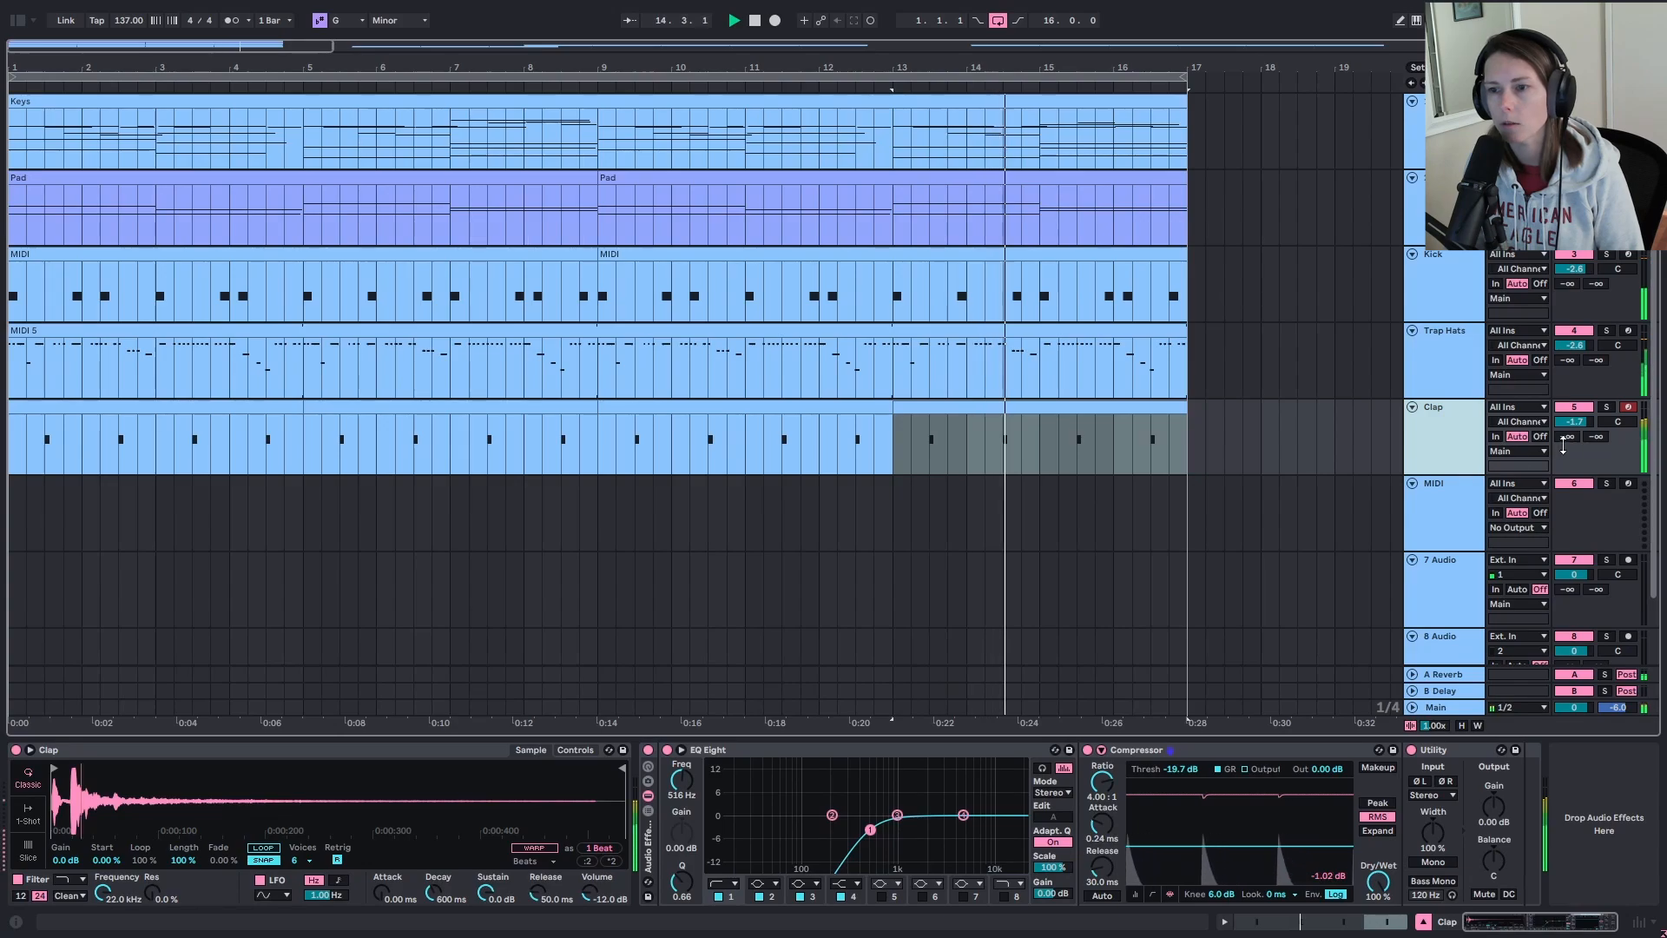
Step: Raise the Clap track's Reverb send to -8.4 dB
left_click_drag(1567, 437, 1567, 382)
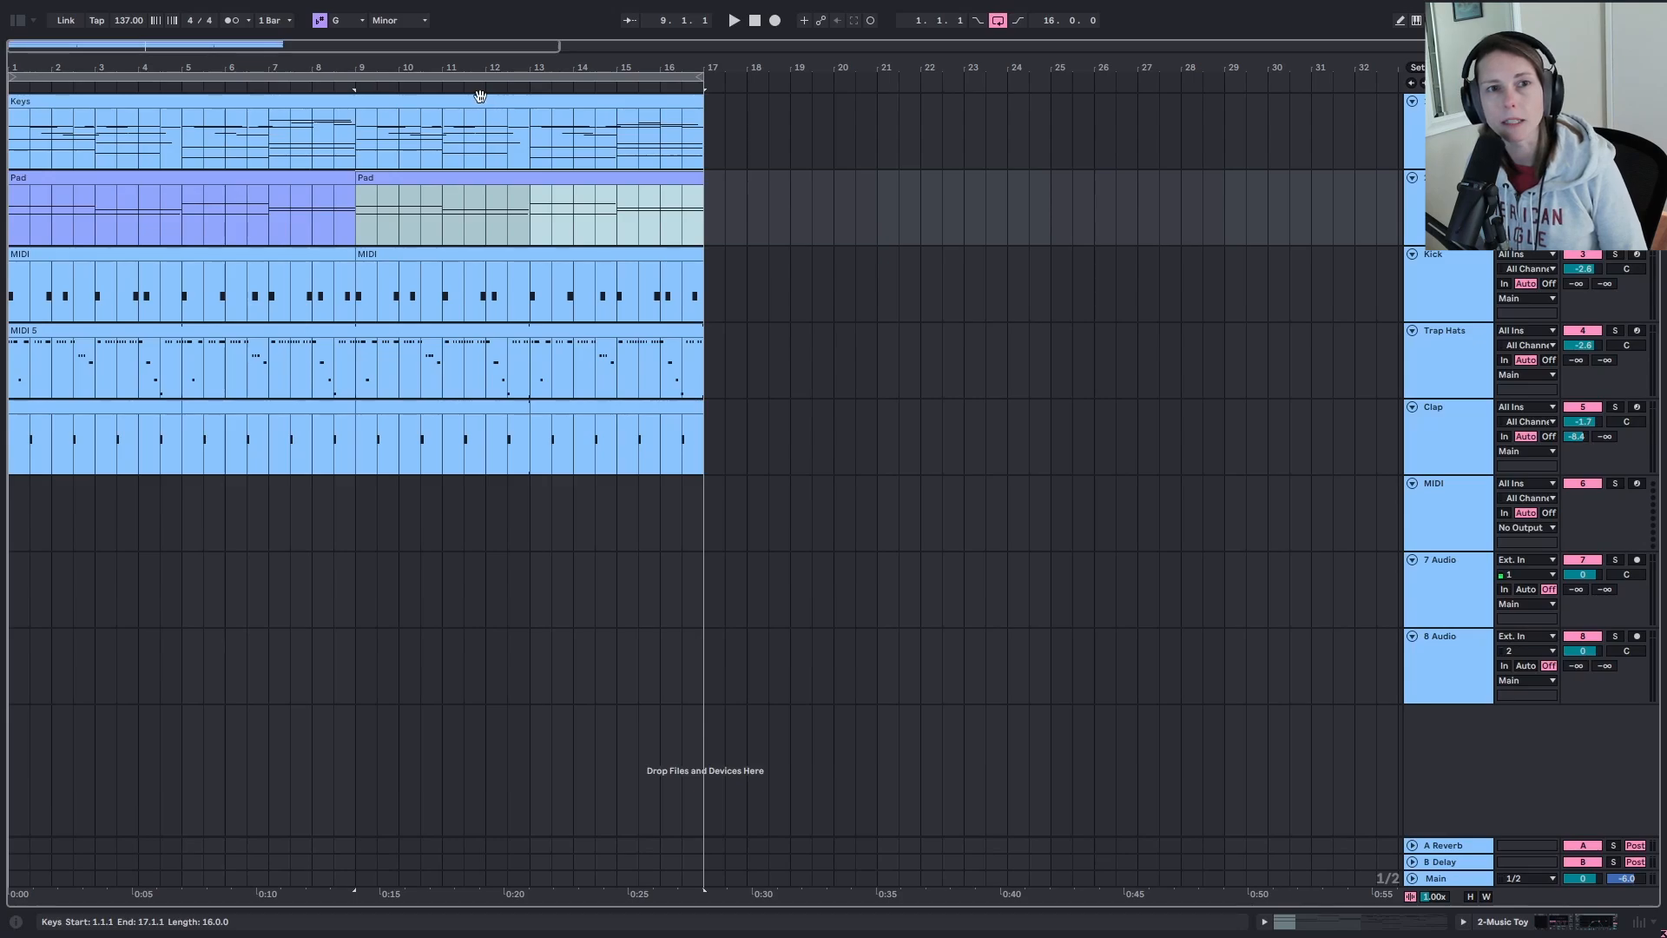
Step: Duplicate the 16-bar Keys and Pad sections to bar 17 and set the loop to bars 17 through 25
left_click(463, 102)
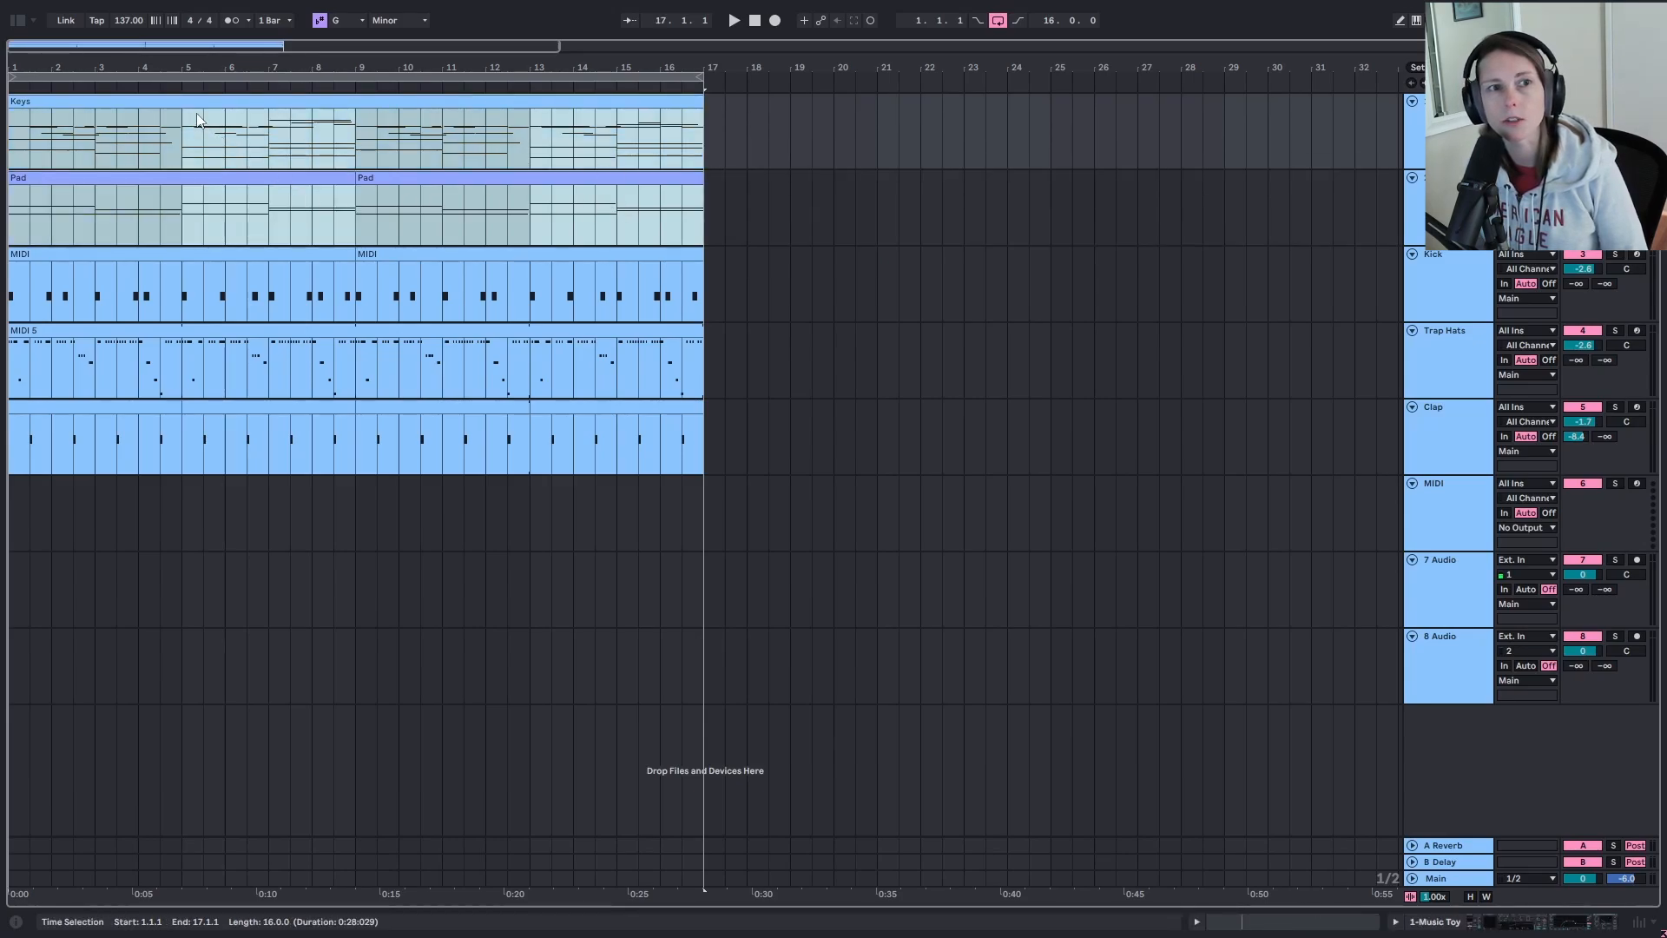
left_click_drag(179, 99, 881, 106)
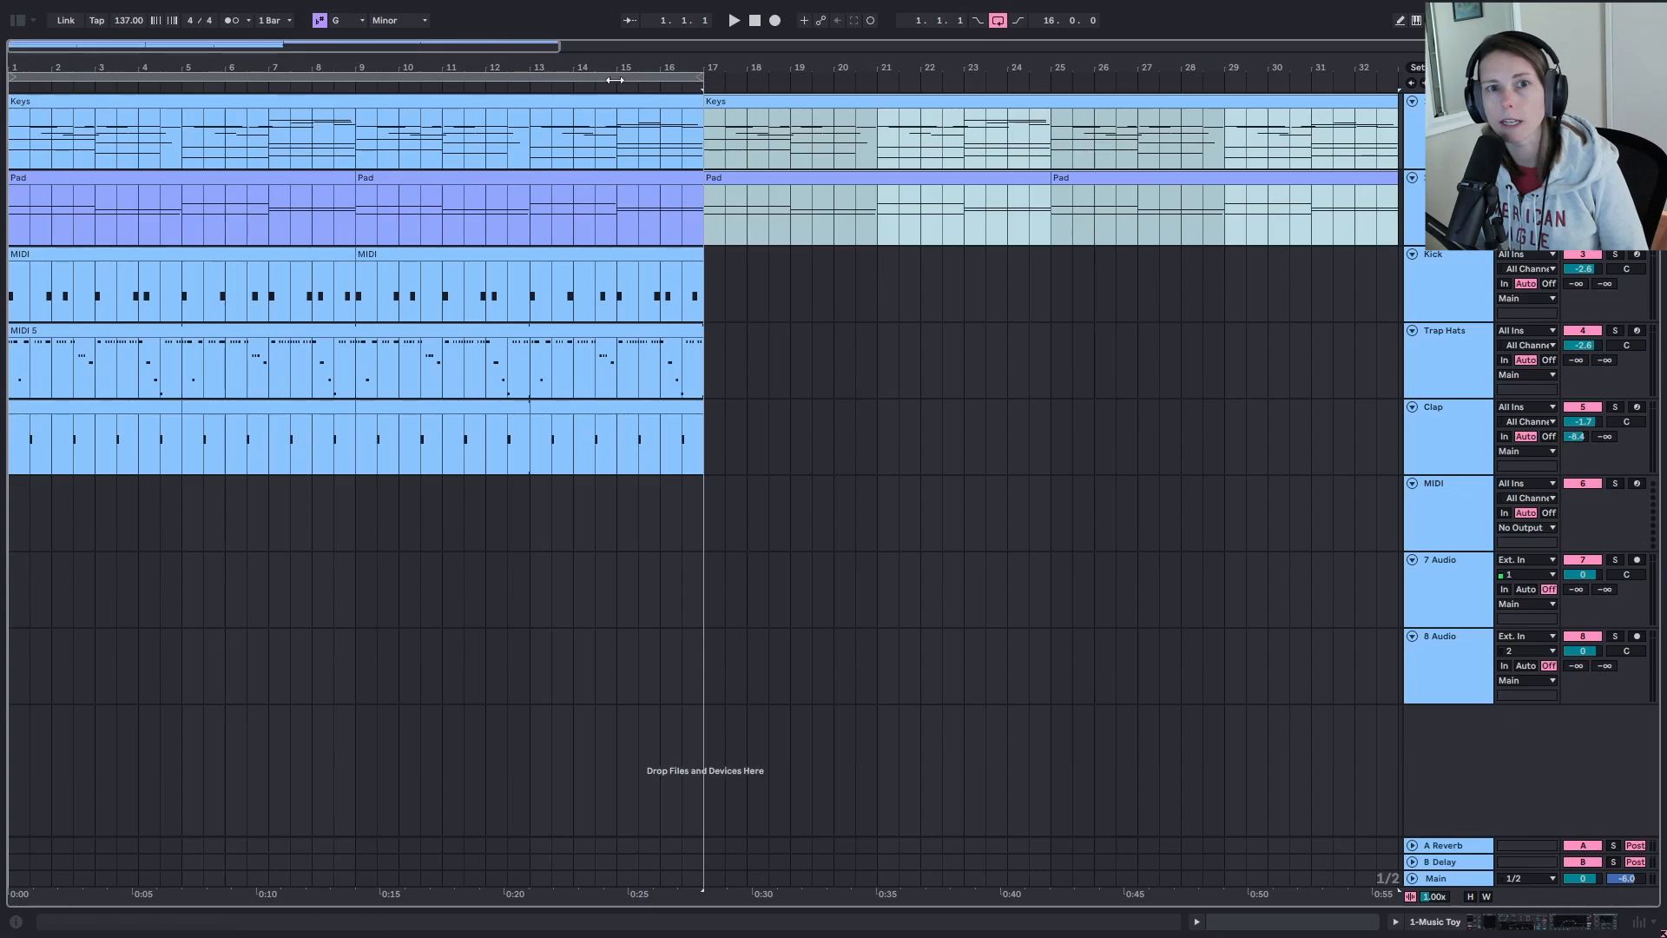
mouse_move(614, 80)
left_mouse_down()
mouse_move(1291, 70)
mouse_move(970, 76)
left_mouse_up()
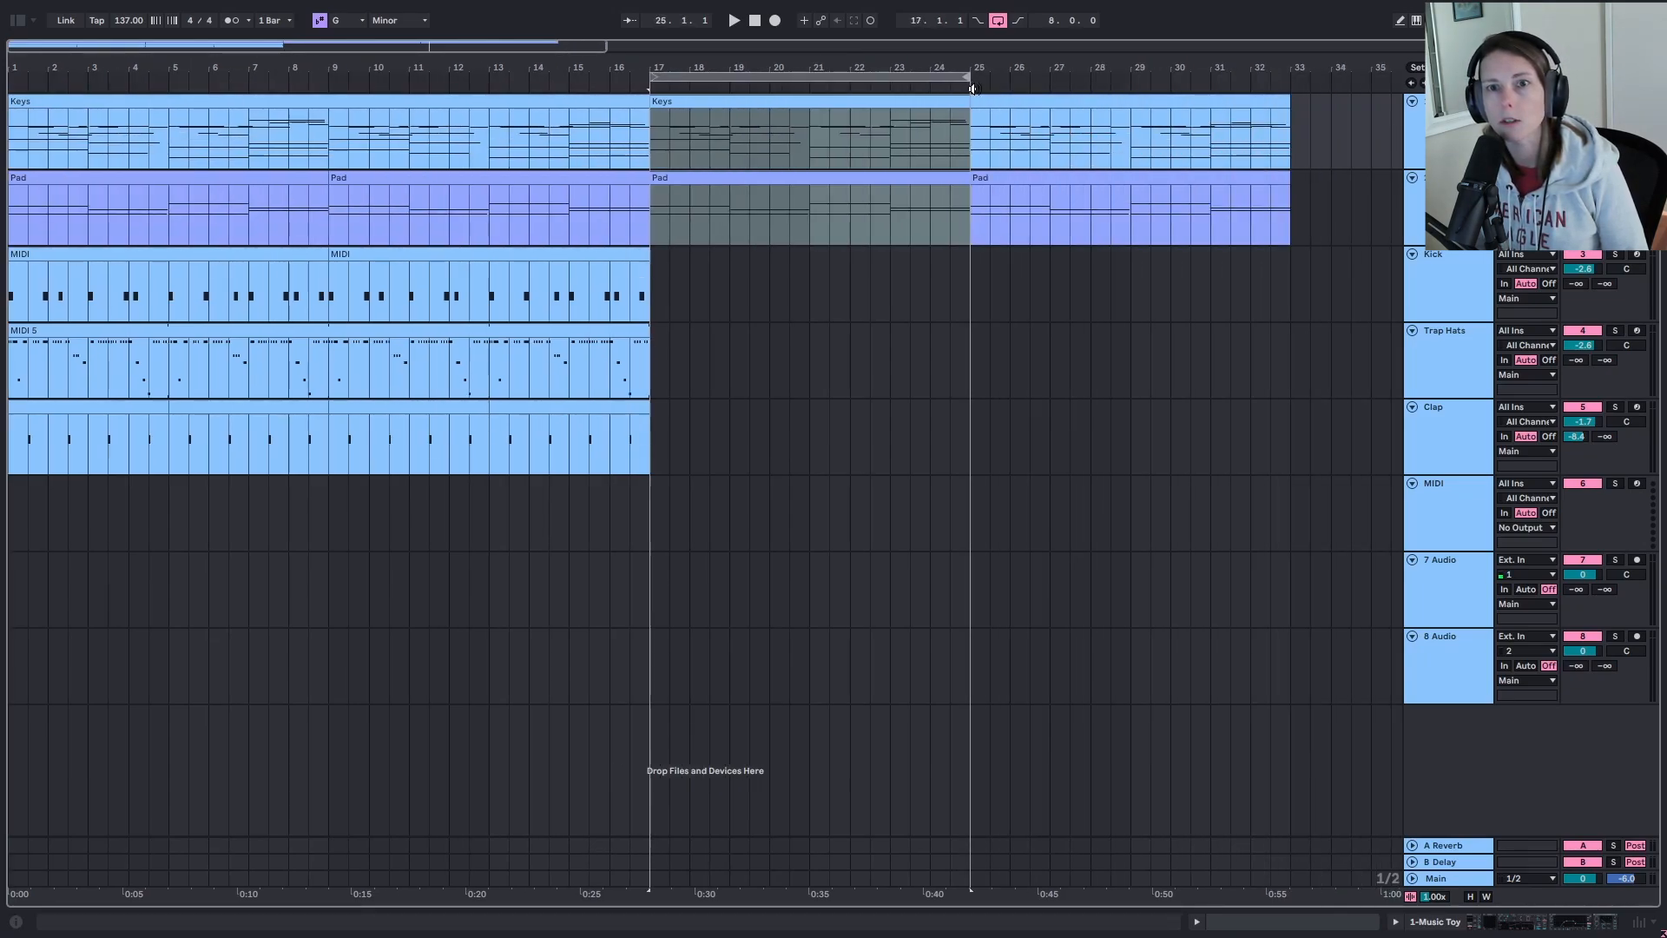
Step: Insert a new MIDI clip on the Kick track starting at bar 17
left_click(970, 302)
left_click(642, 289)
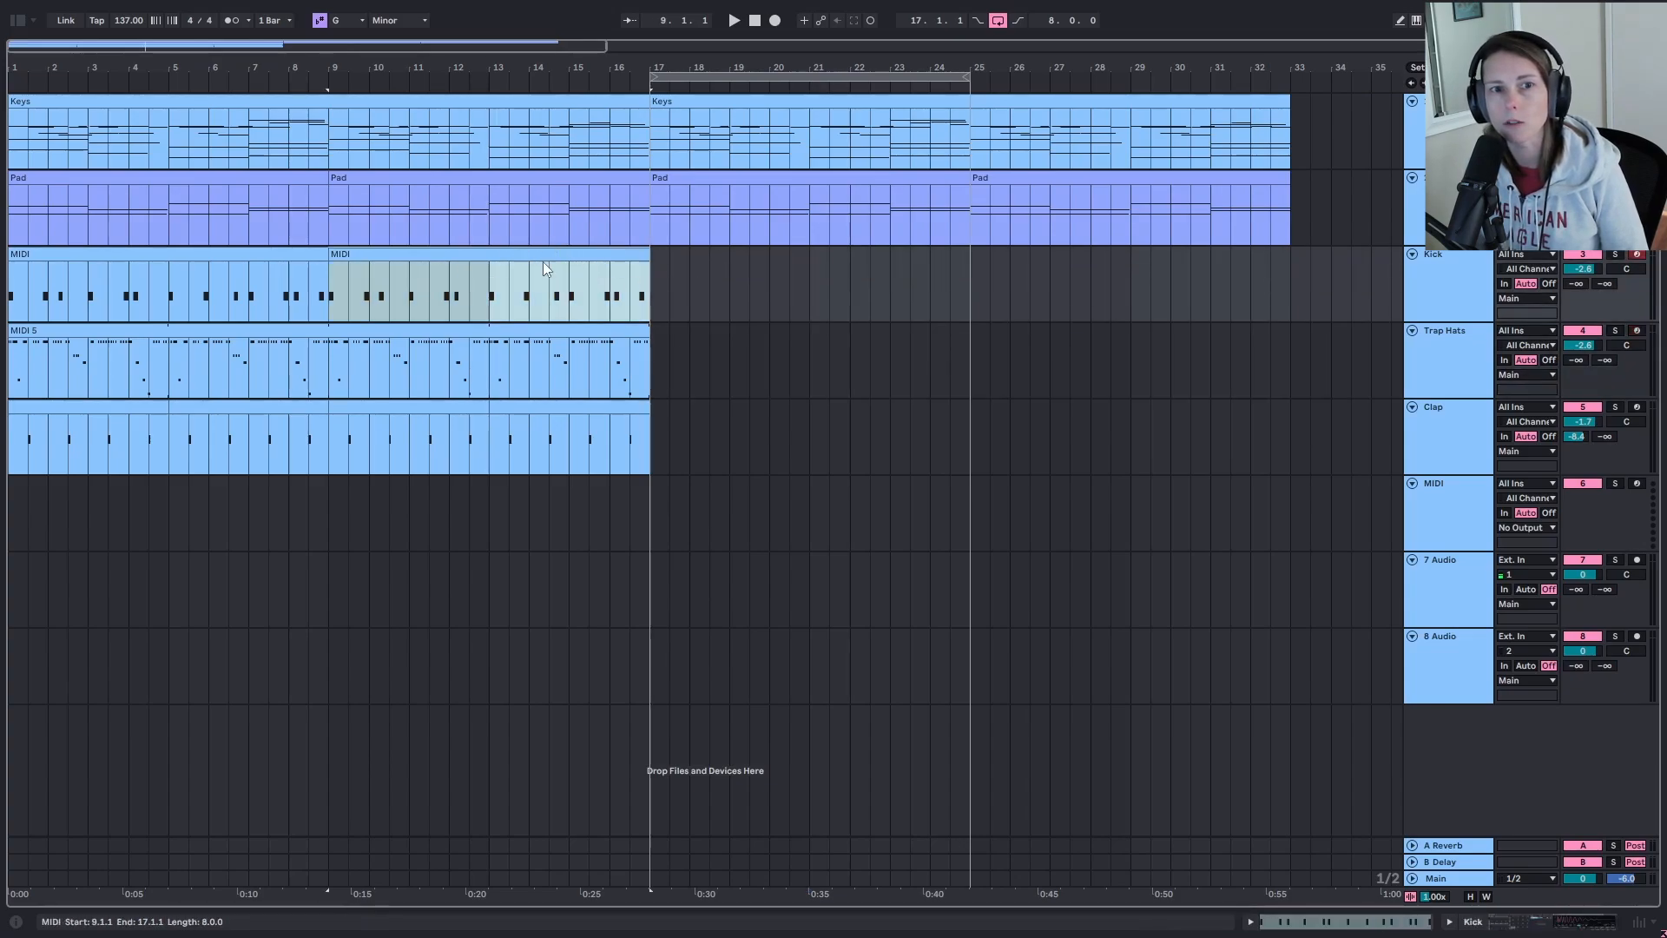
left_click_drag(654, 283, 969, 303)
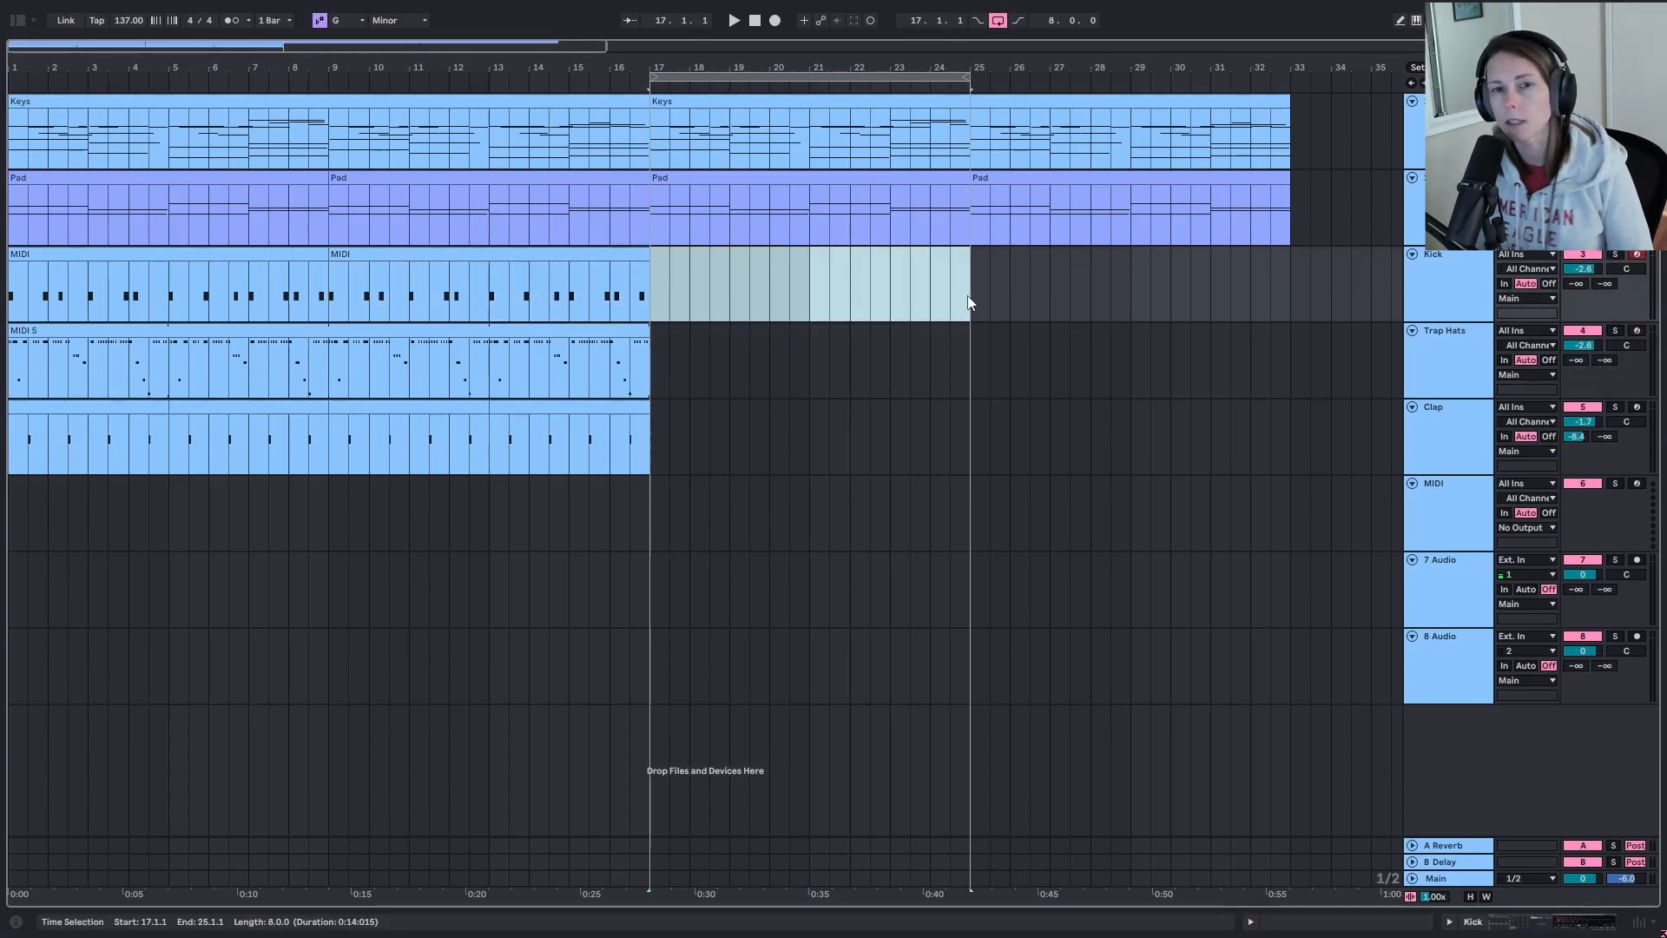
key("ctrl+shift+m")
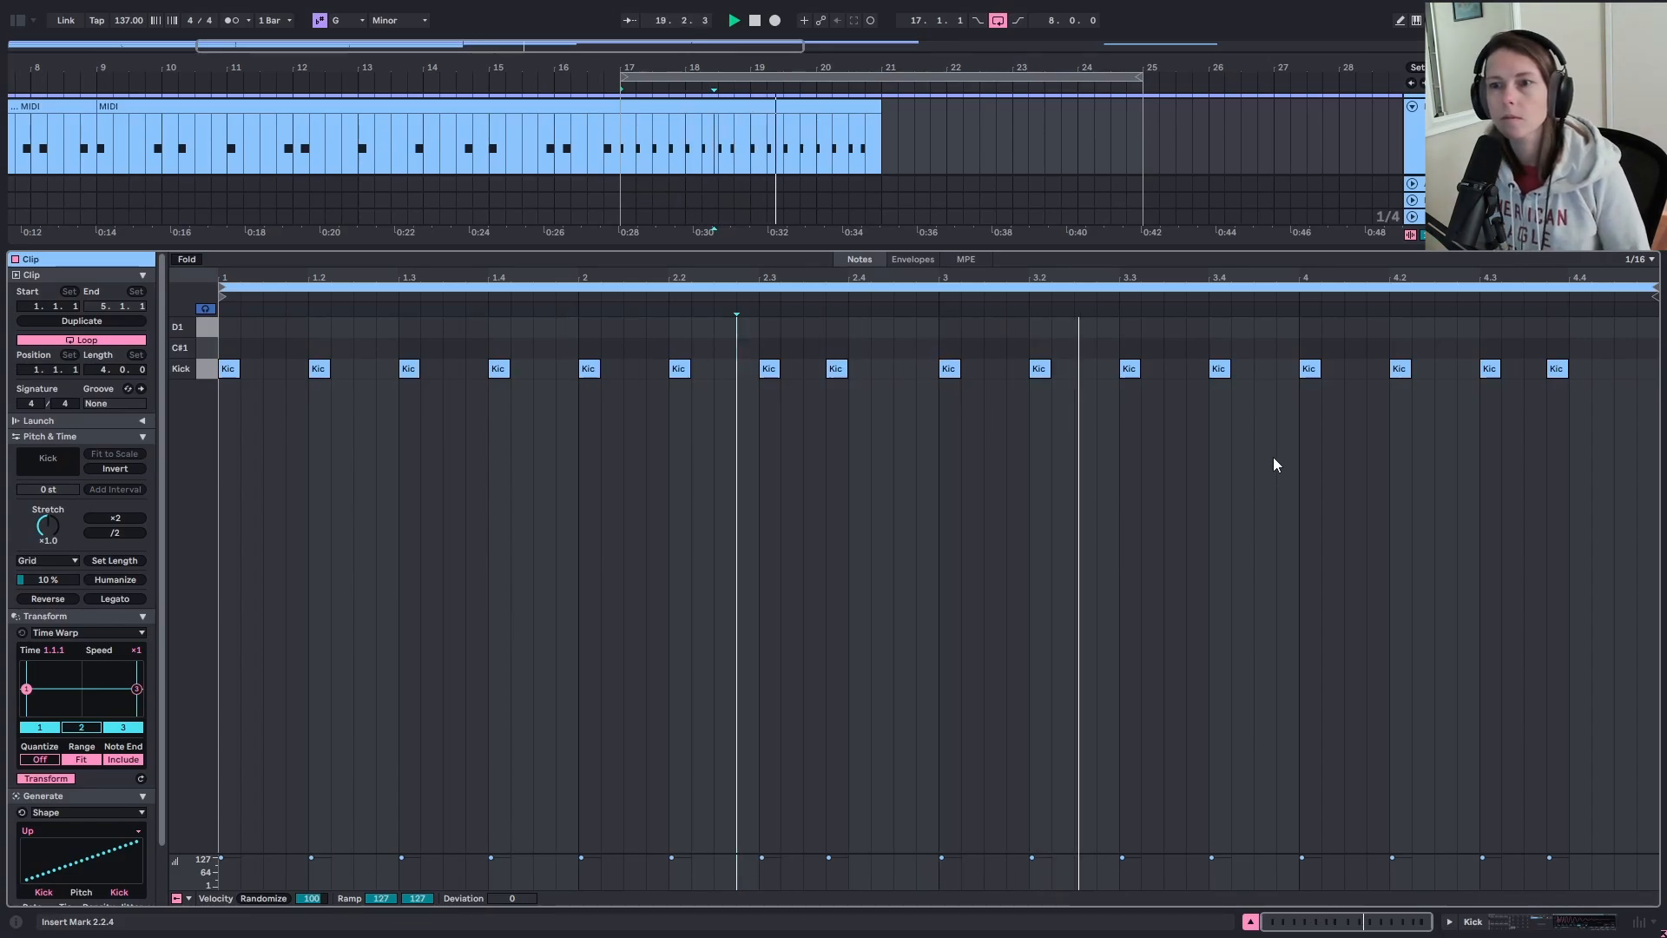
left_click(1480, 459)
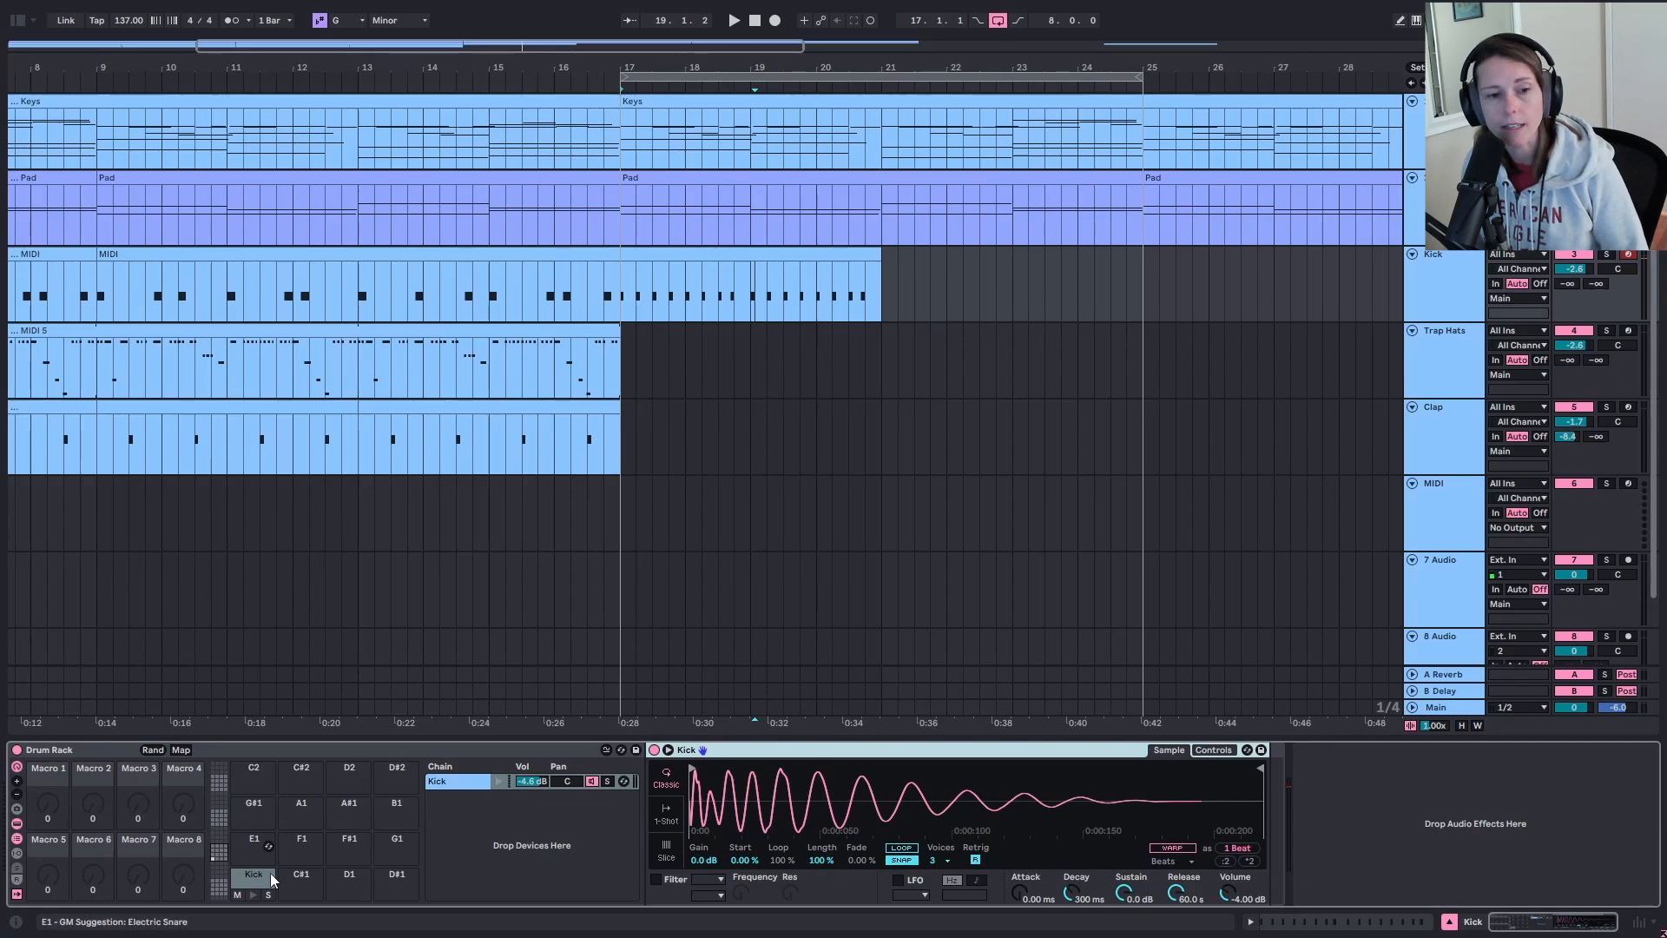
Step: Copy the Kick pad to C♯1 in the Drum Rack and audition both kick pads
left_click(251, 894)
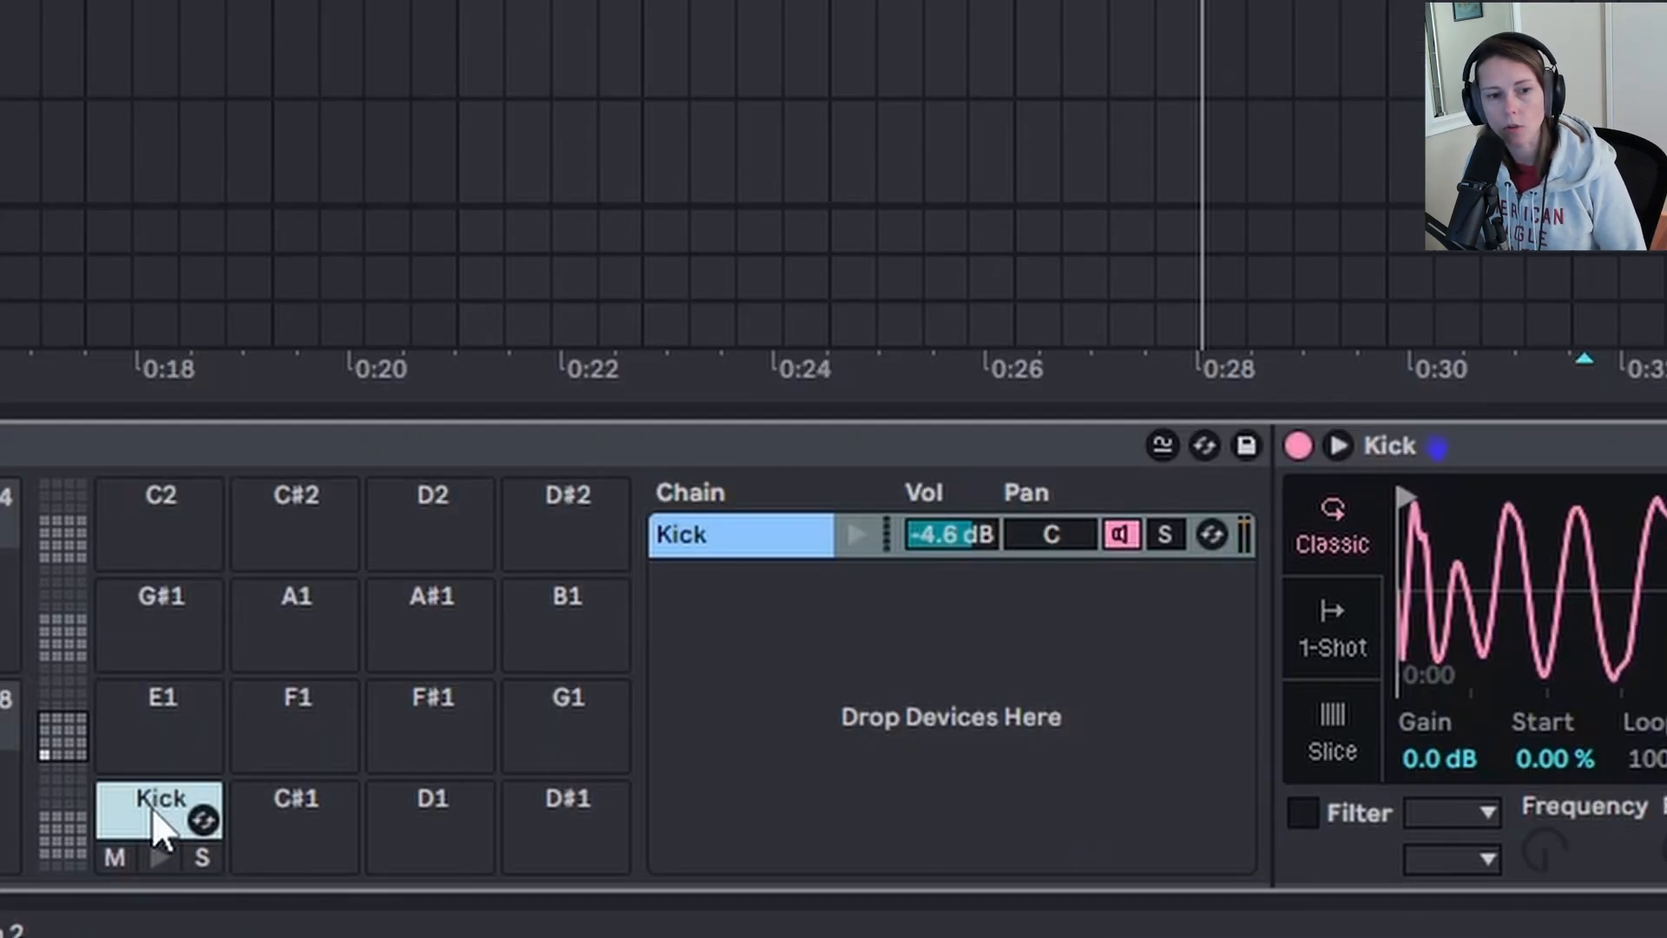
left_click_drag(151, 806, 271, 810)
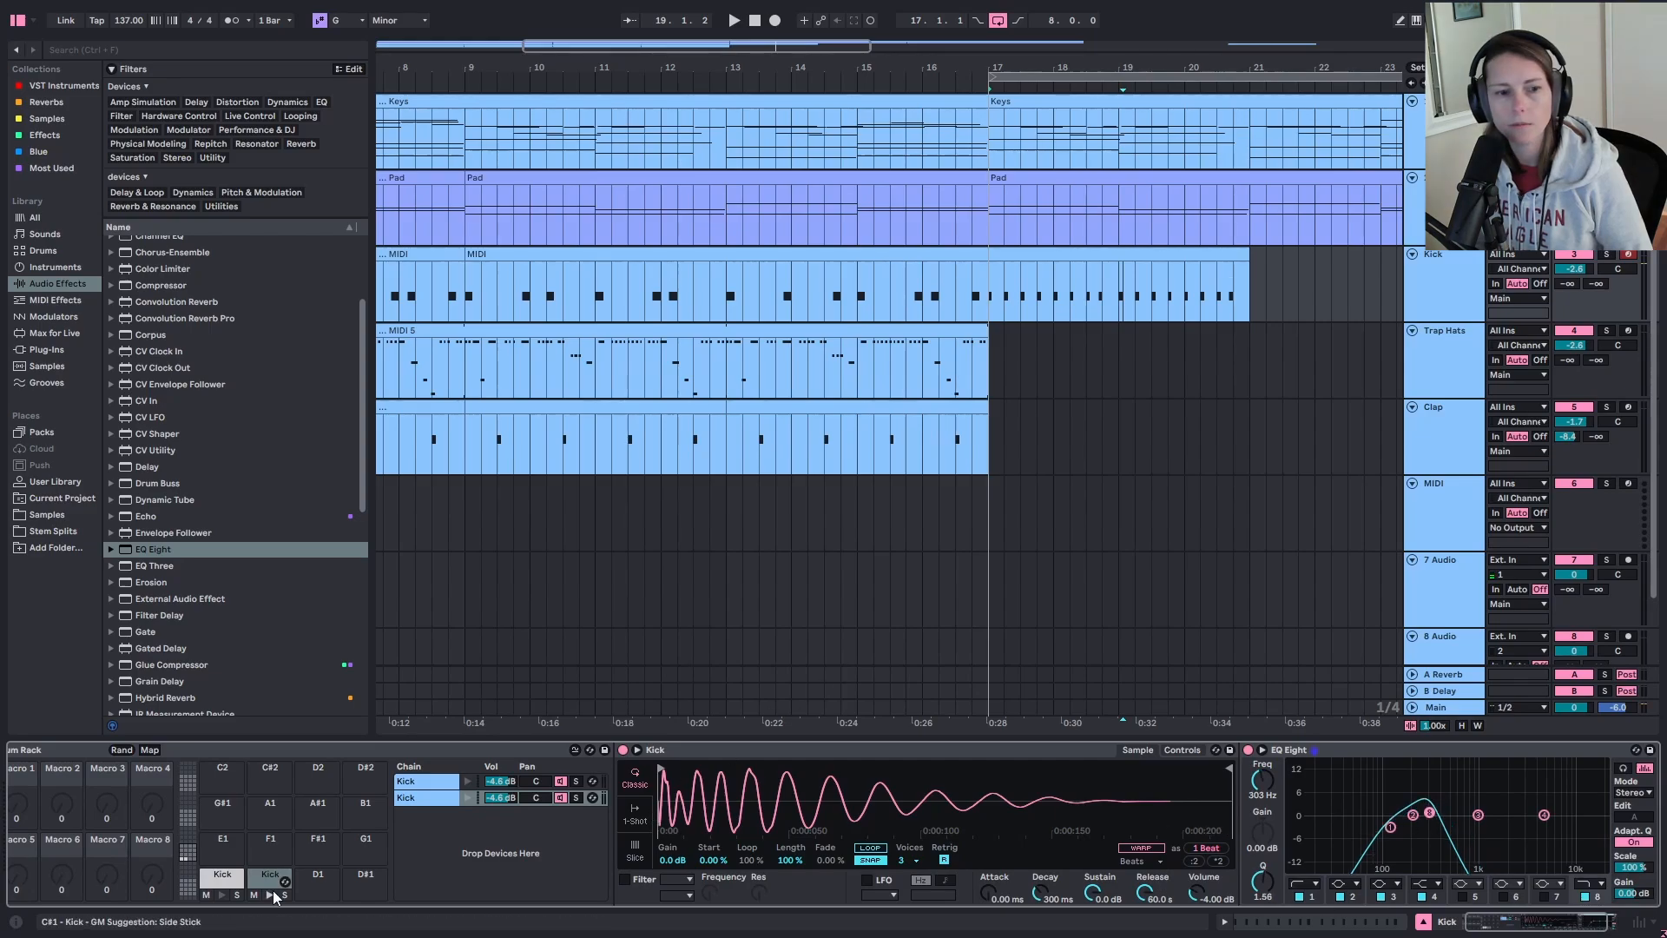
left_click(269, 894)
left_click(222, 895)
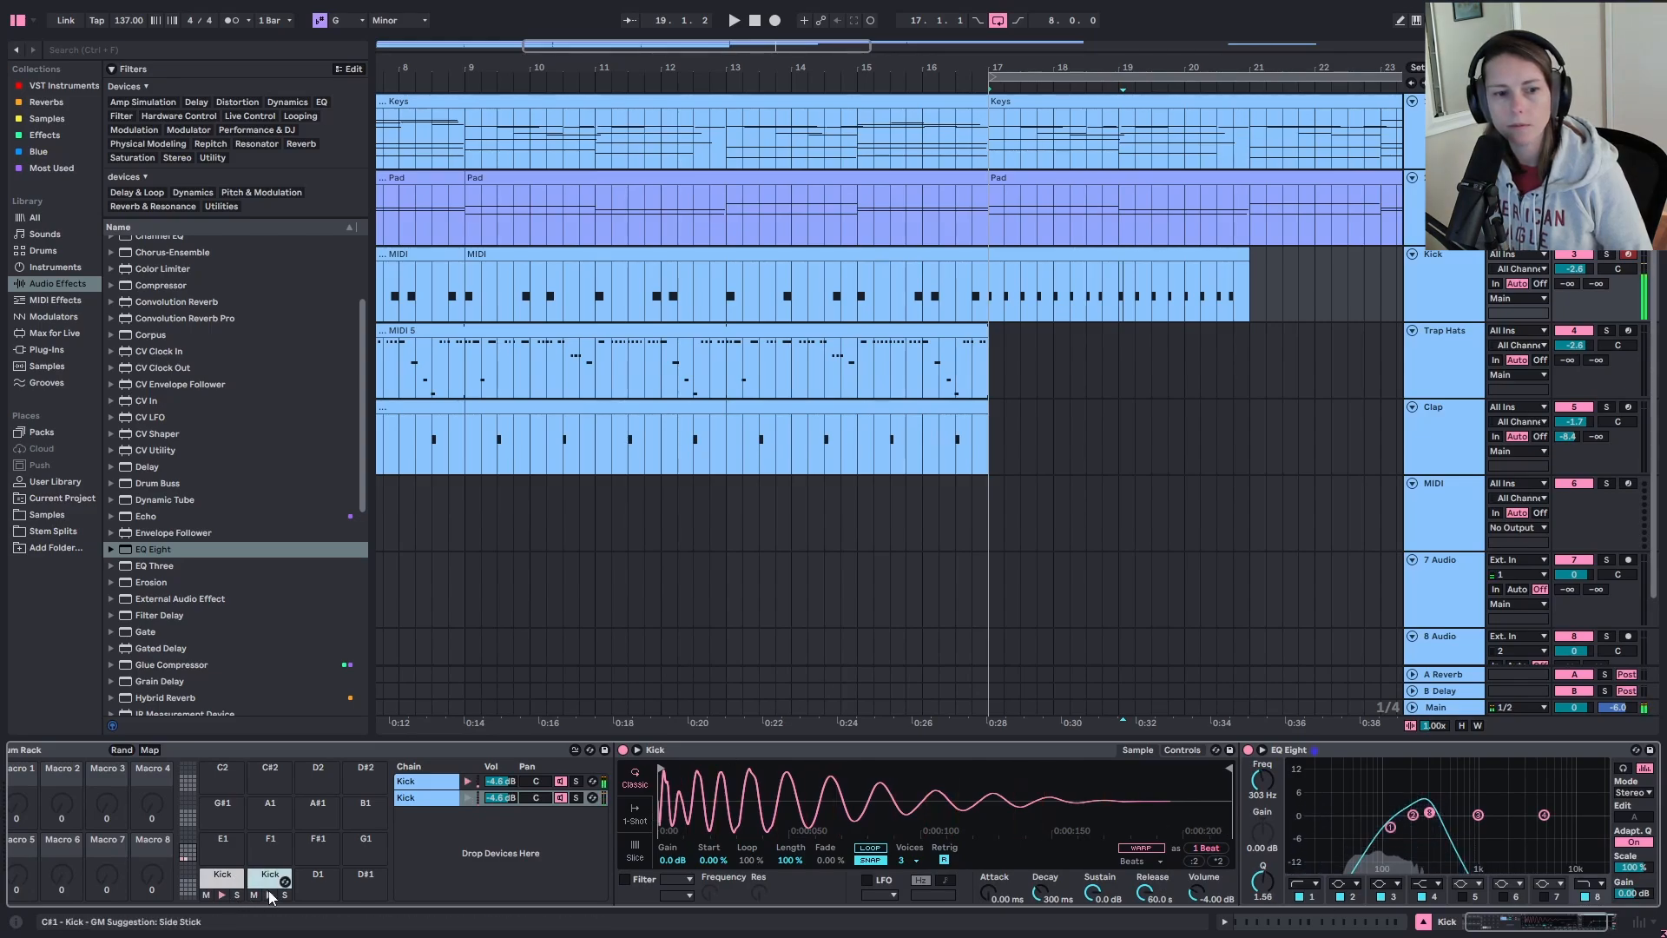
Step: In the Kick clip at bar 17, draw C♯1 kick notes at 1.1.3 and one sixteenth before 1.4
left_click(1039, 253)
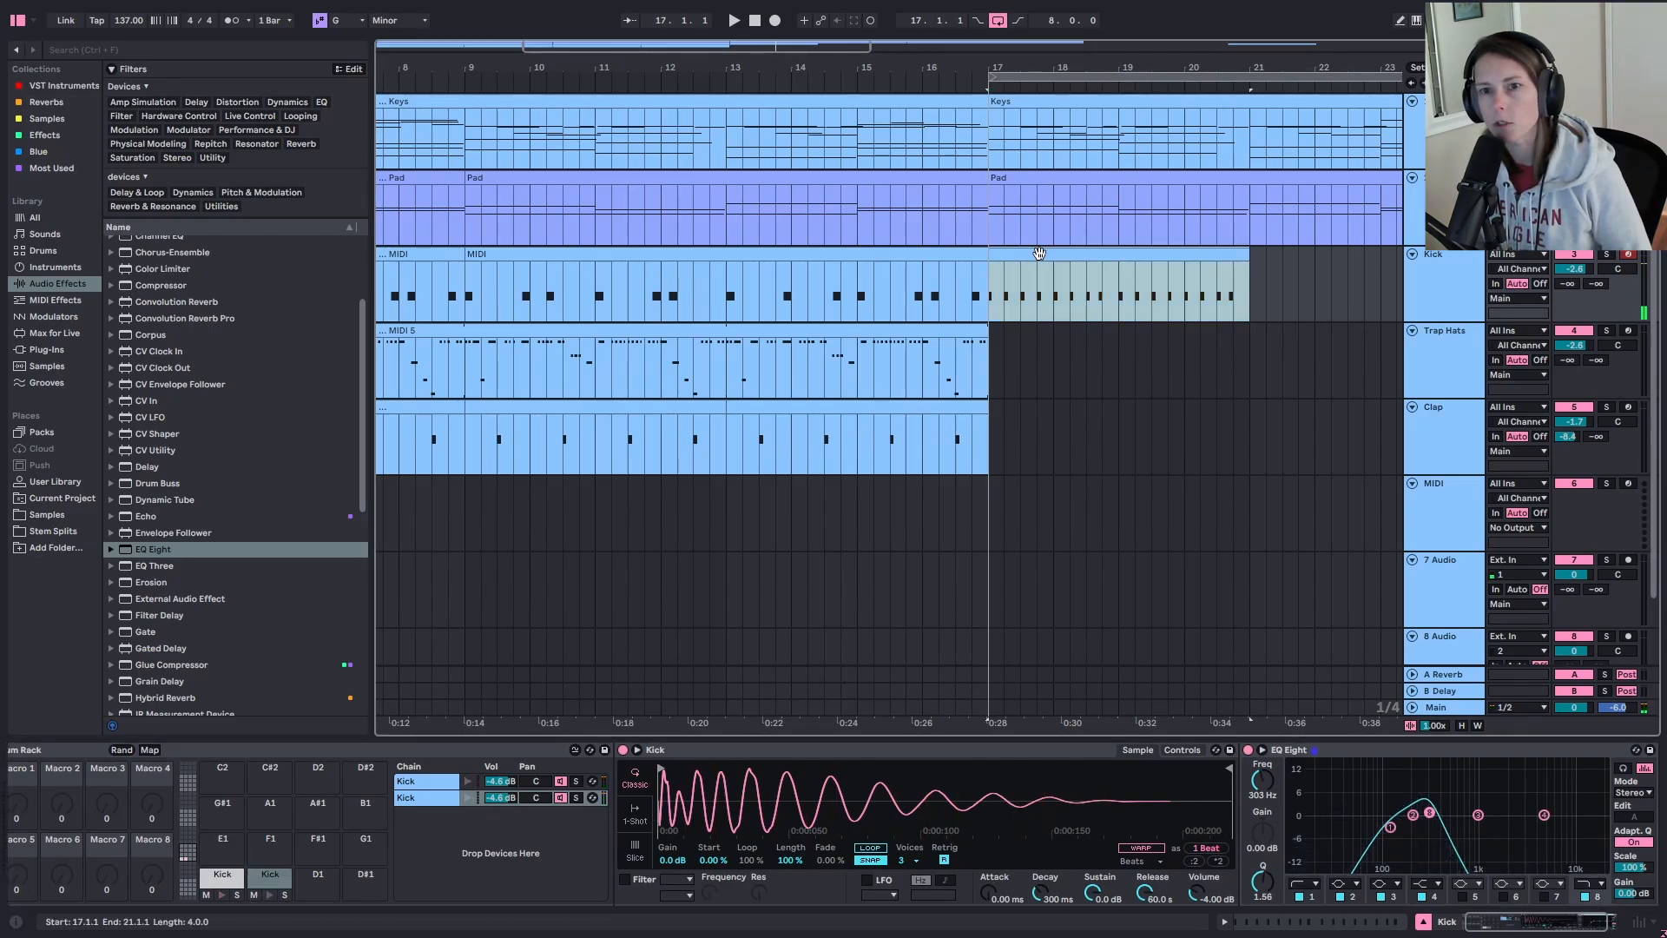
double_click(1039, 252)
left_click_drag(986, 703, 483, 269)
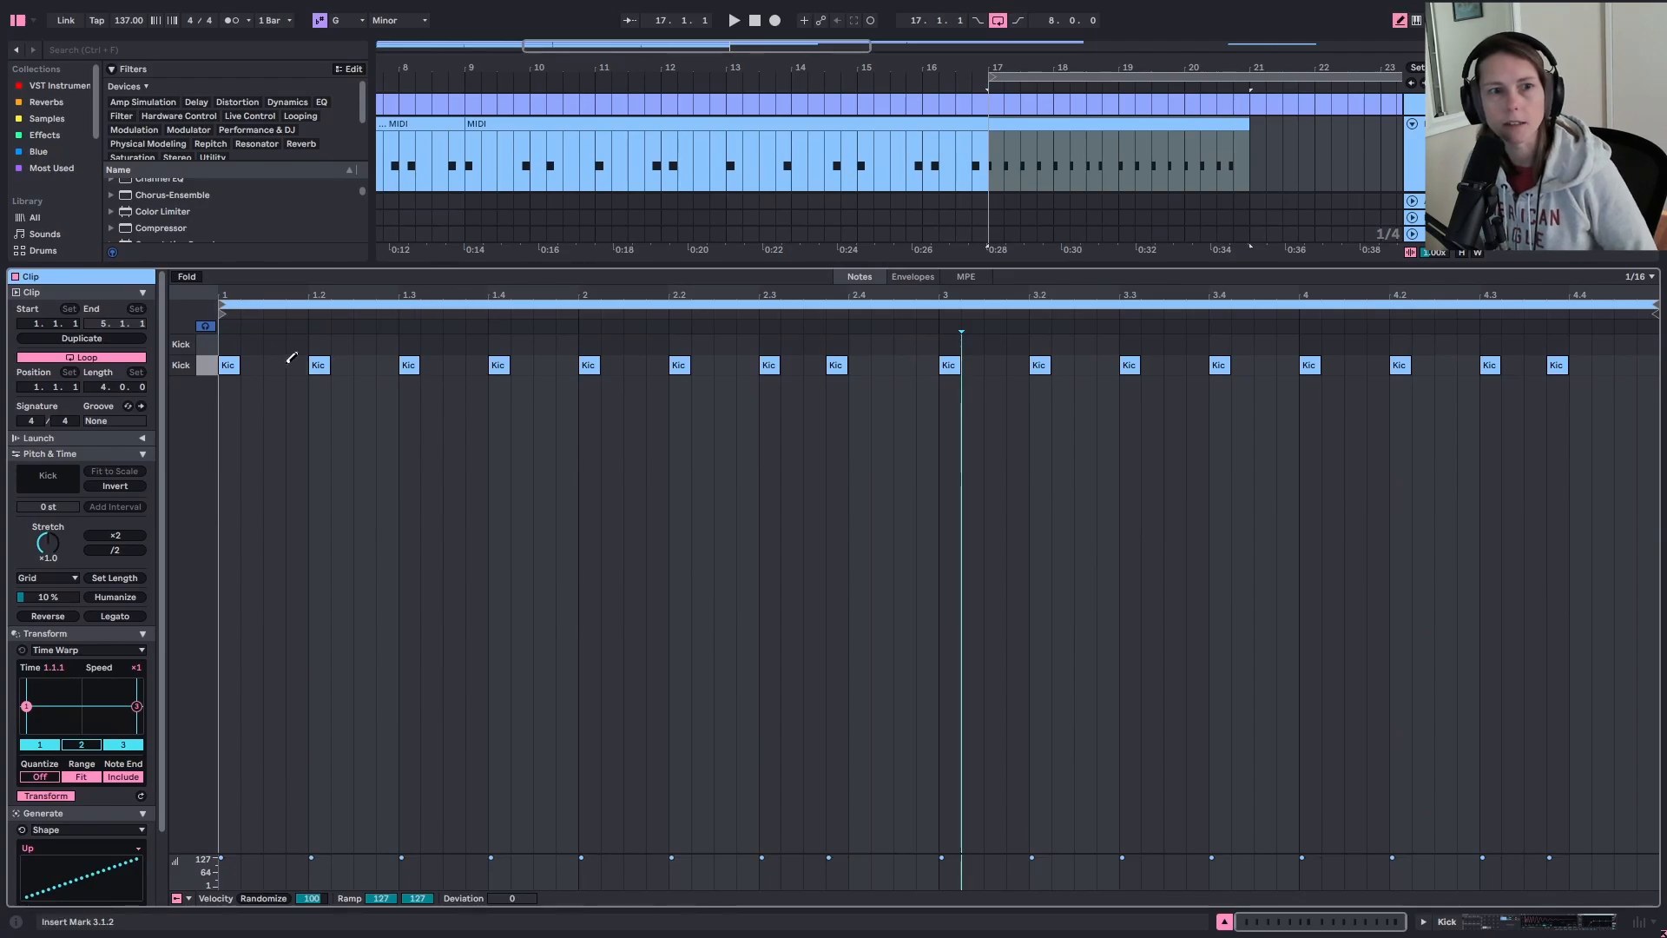
key("space")
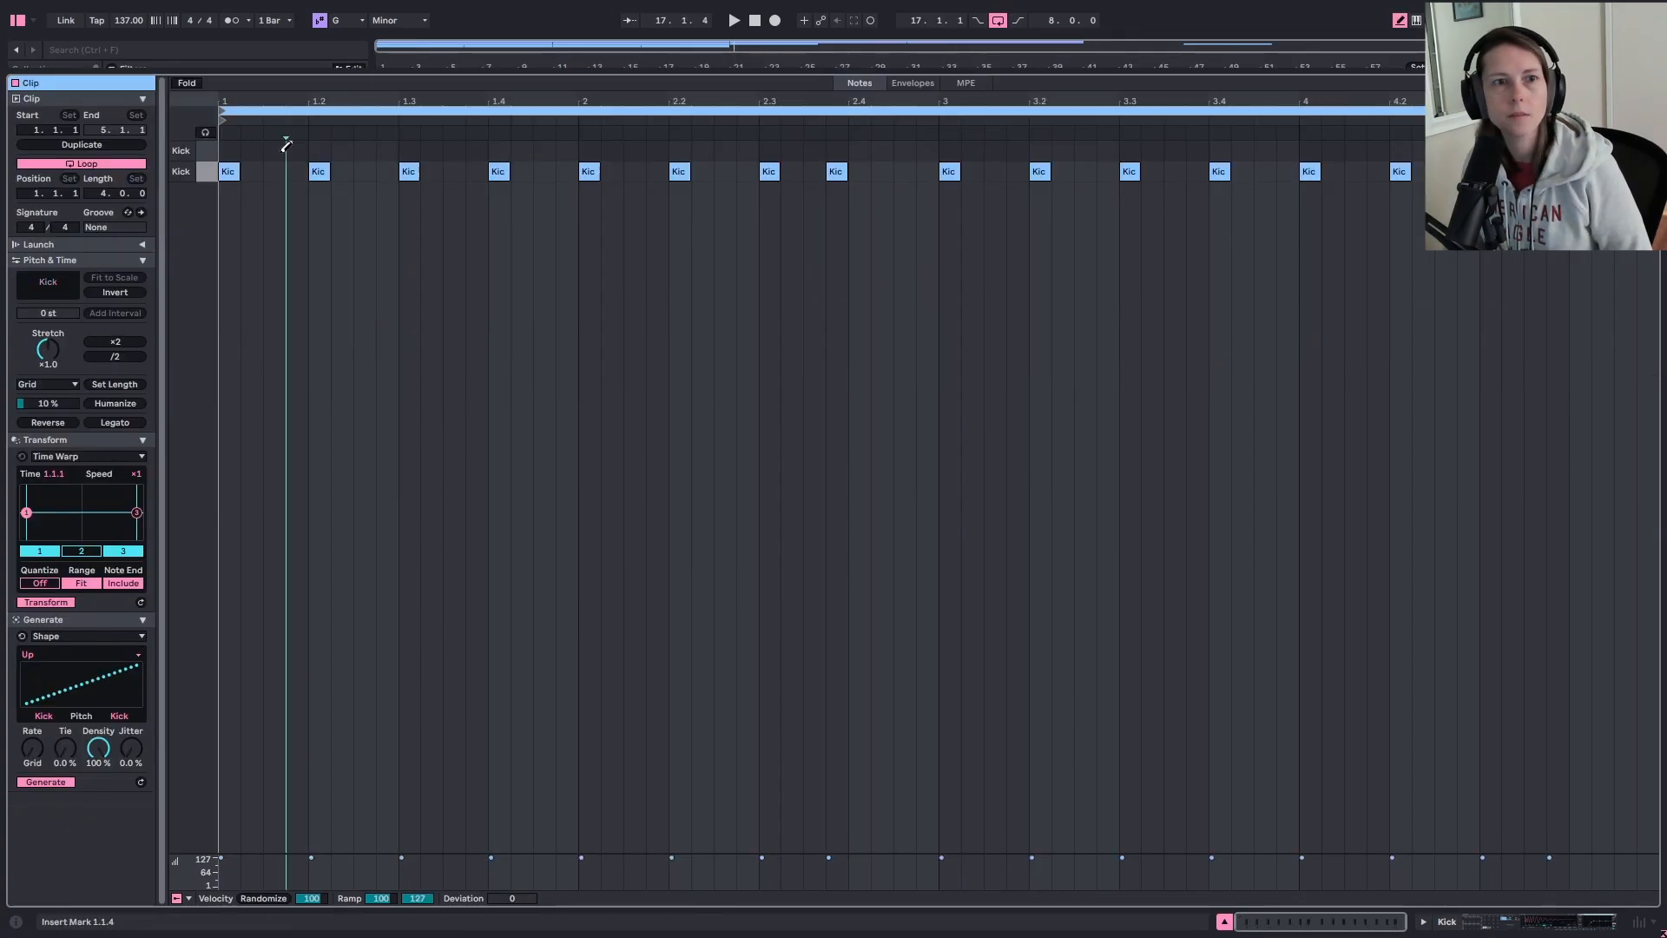
left_click(276, 150)
key("space")
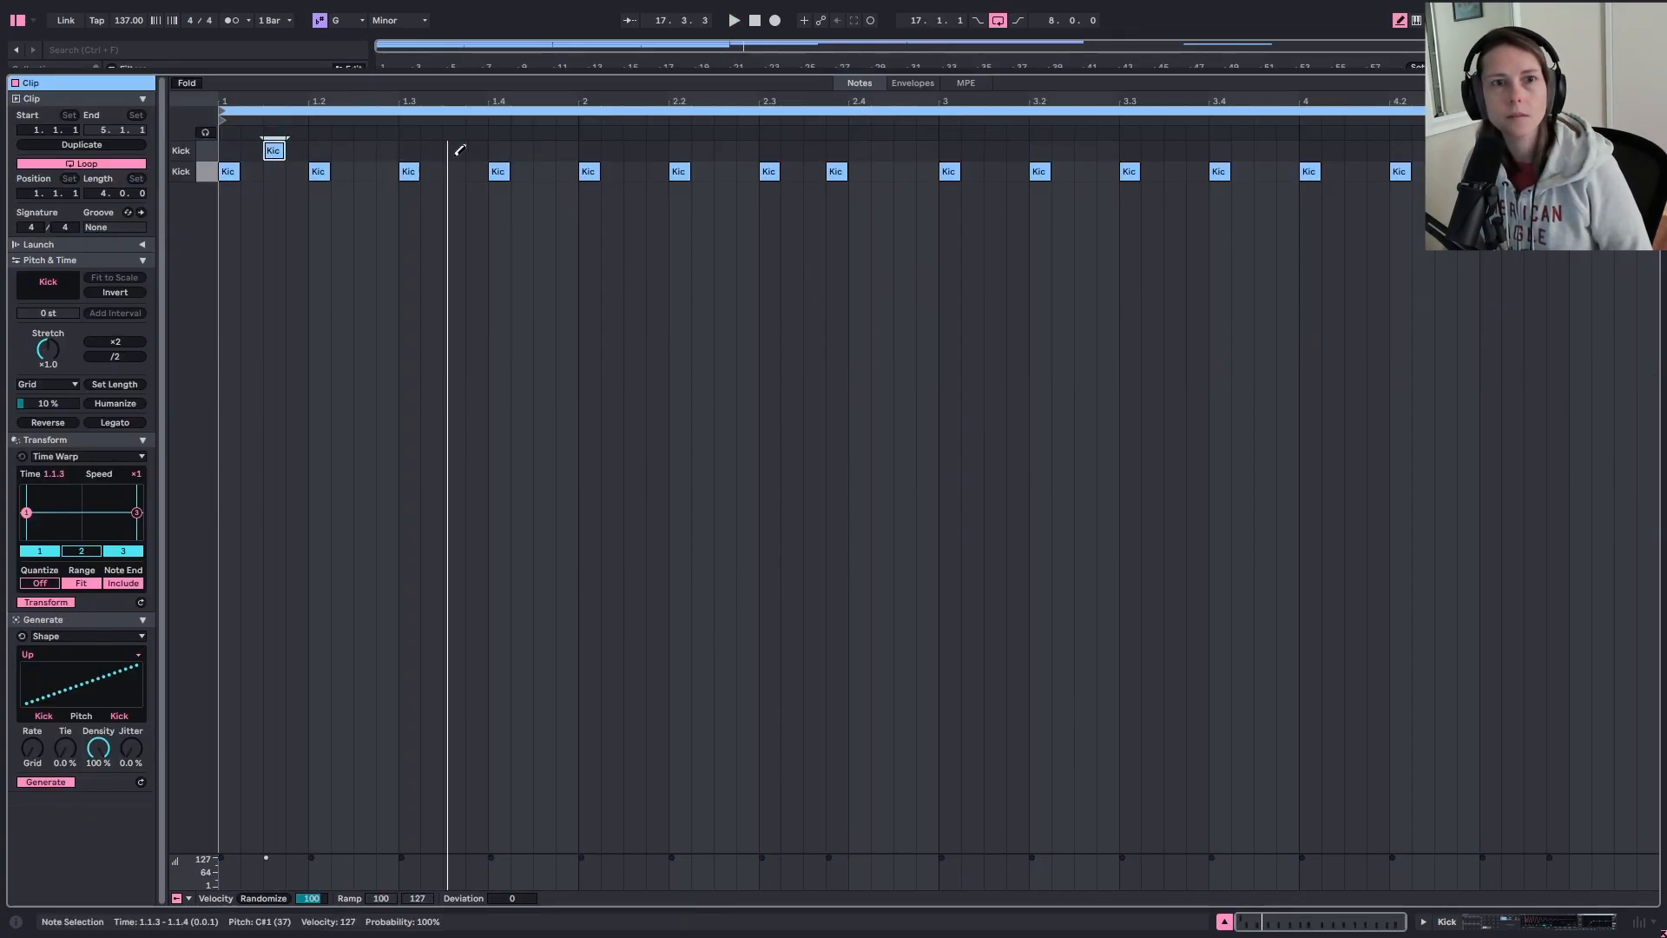
left_click(479, 150)
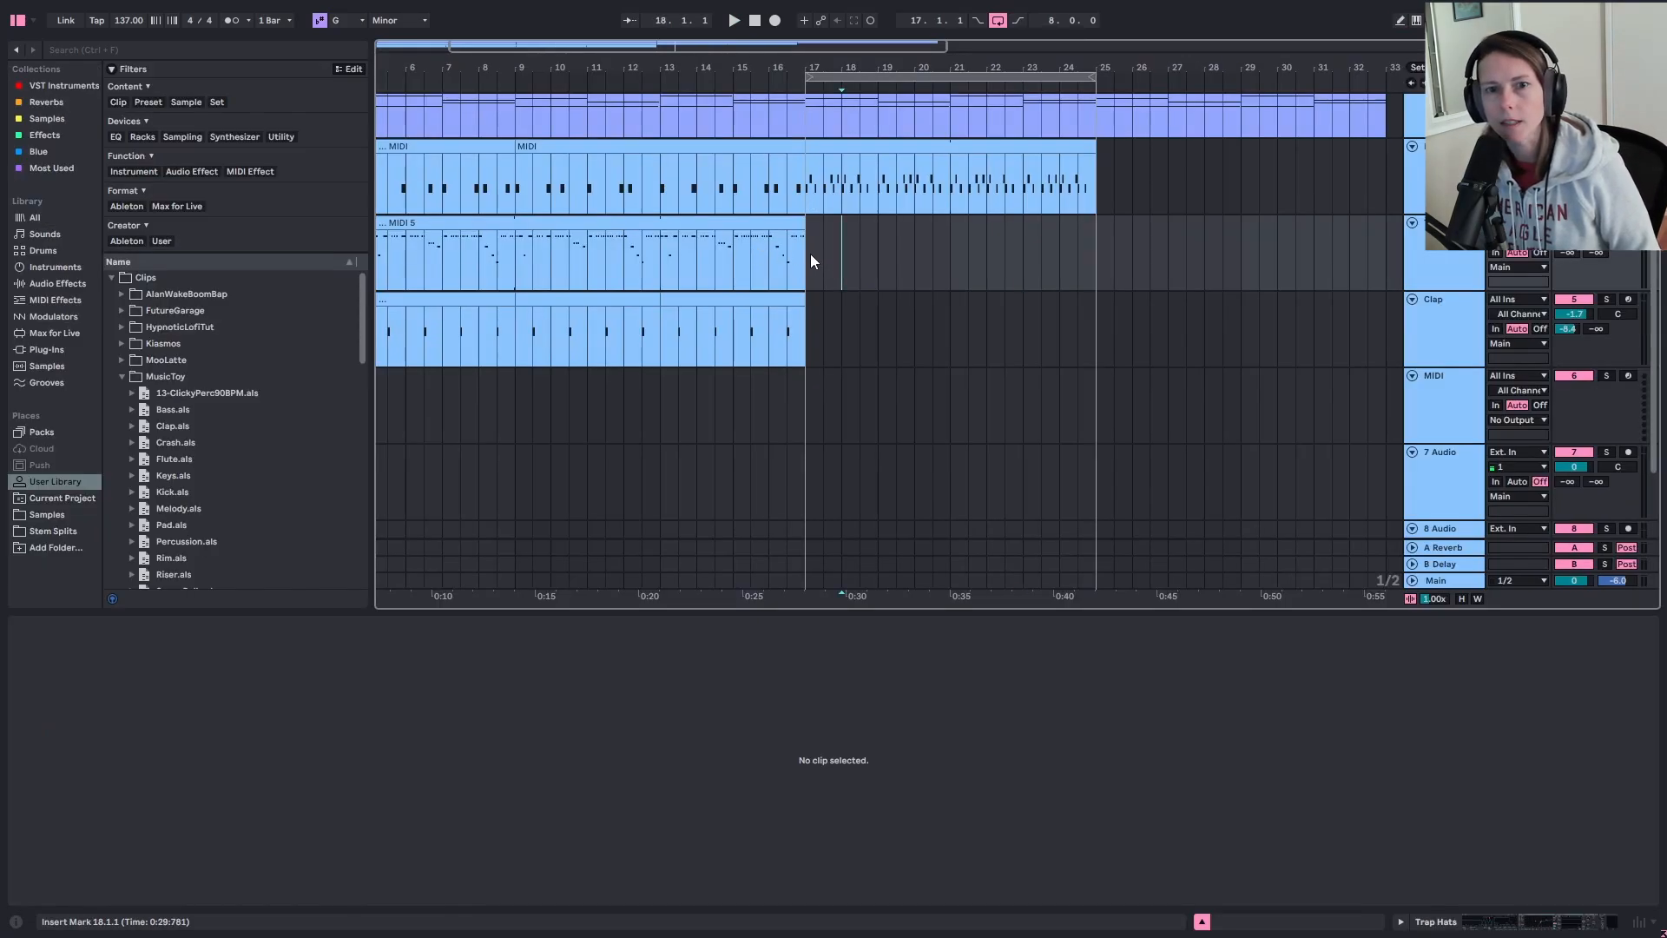
Step: Create a four-bar clip on Trap Hats at bar 17 and add an F3 note stretched across it with Legato
left_click_drag(811, 256, 951, 255)
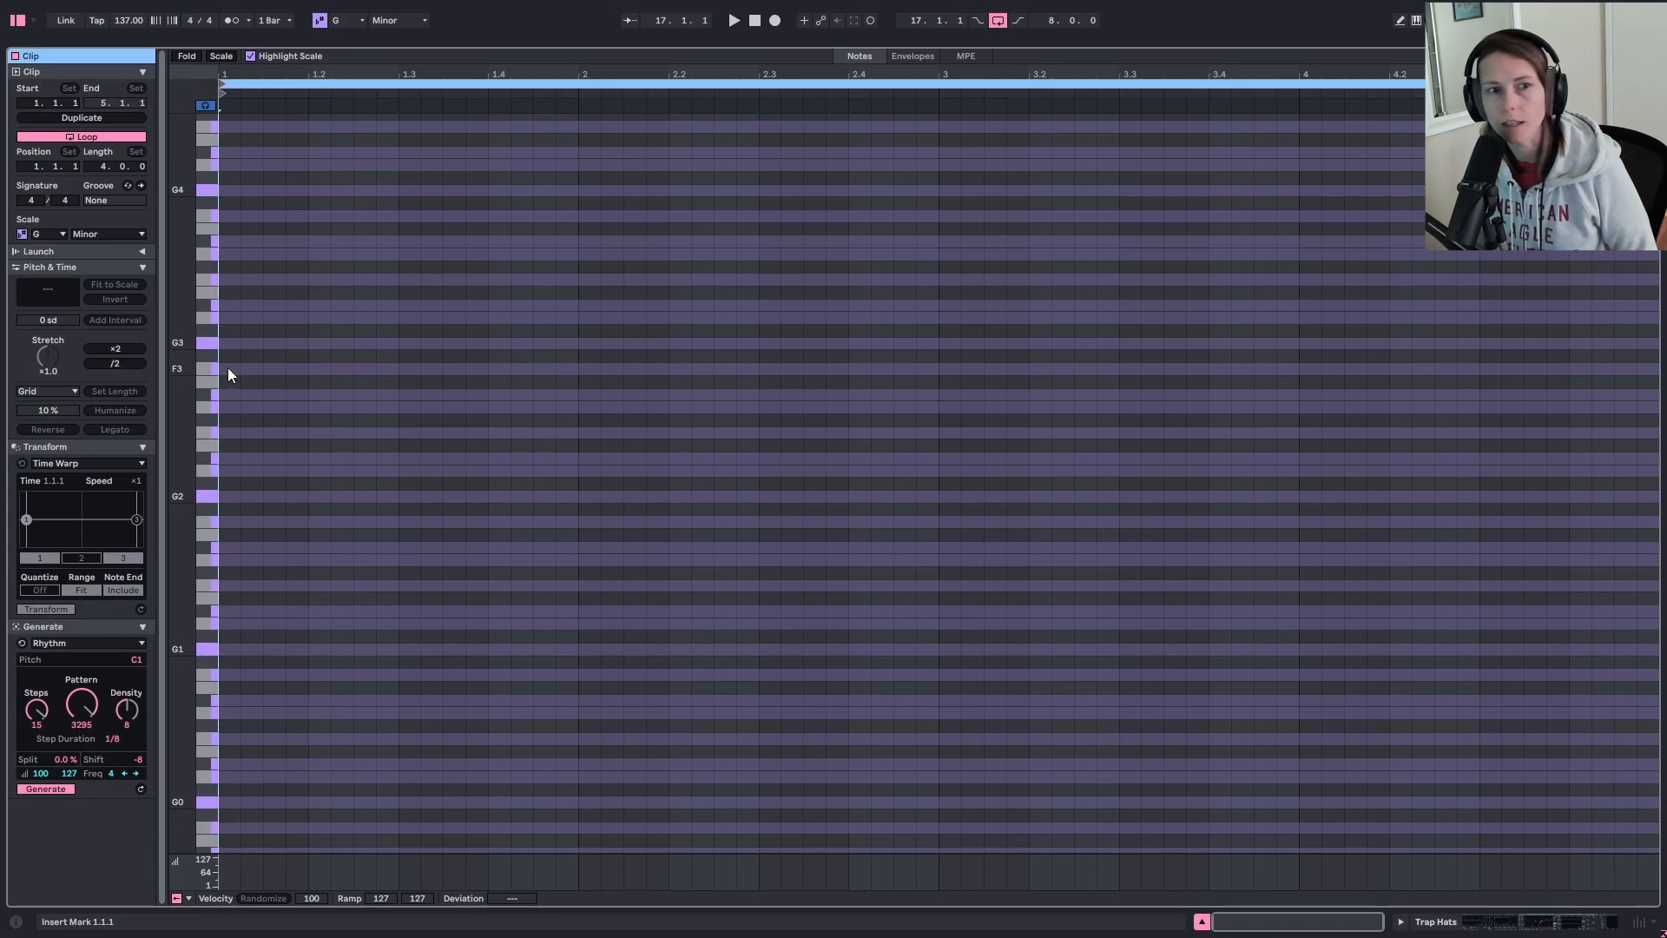
double_click(227, 367)
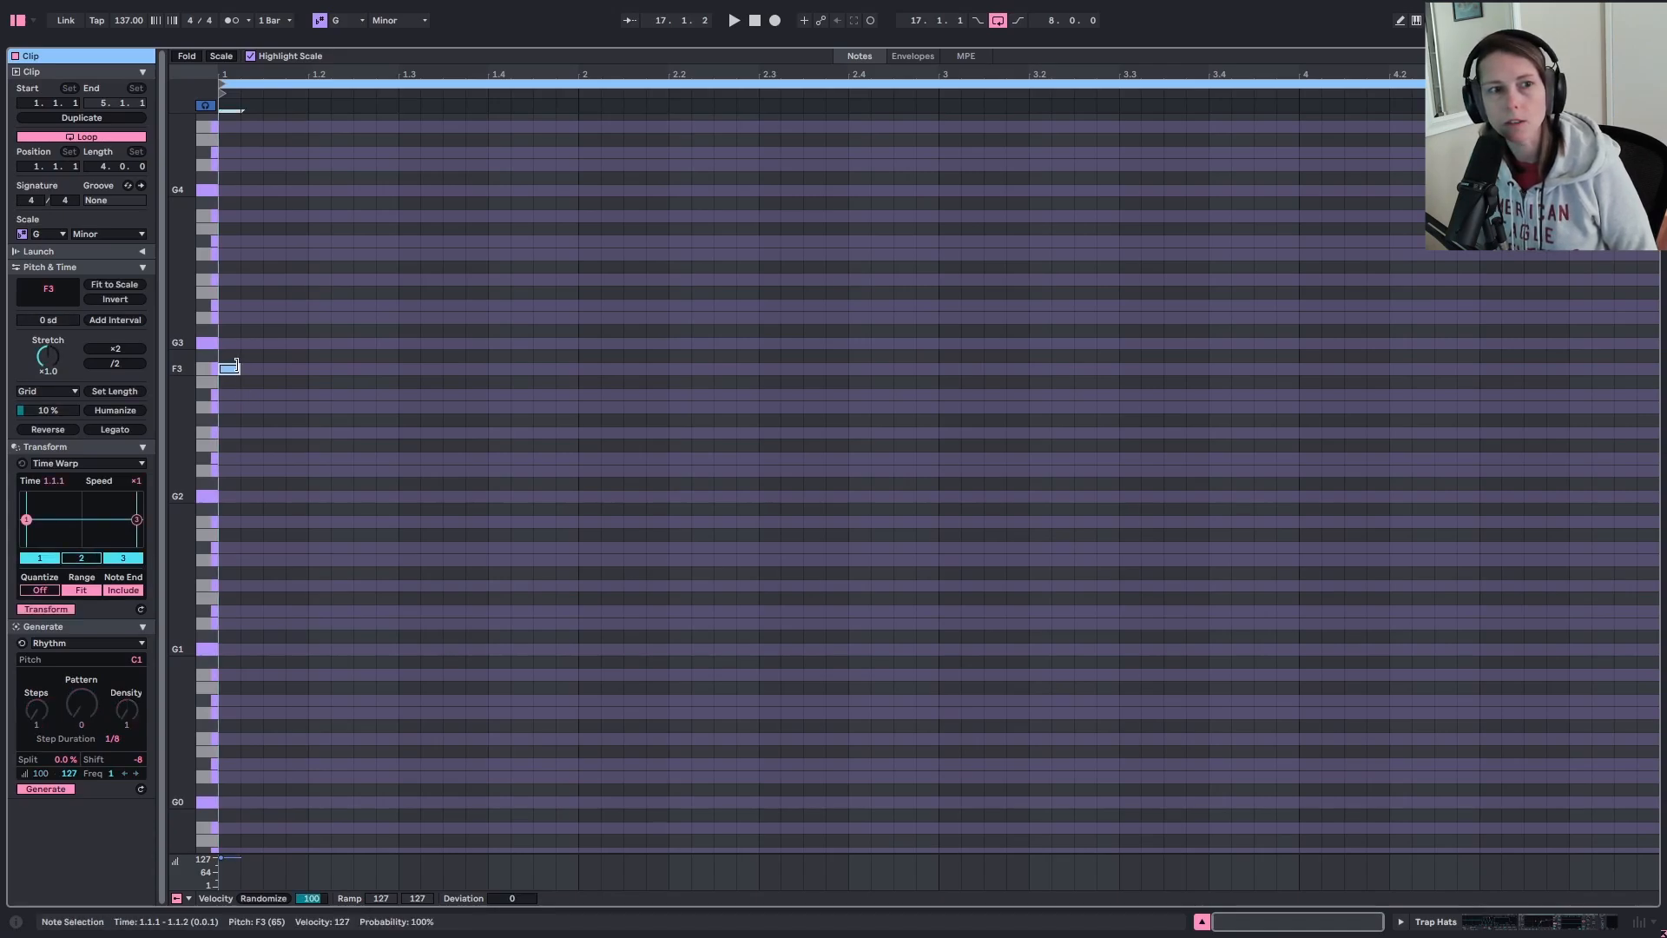
left_click(122, 429)
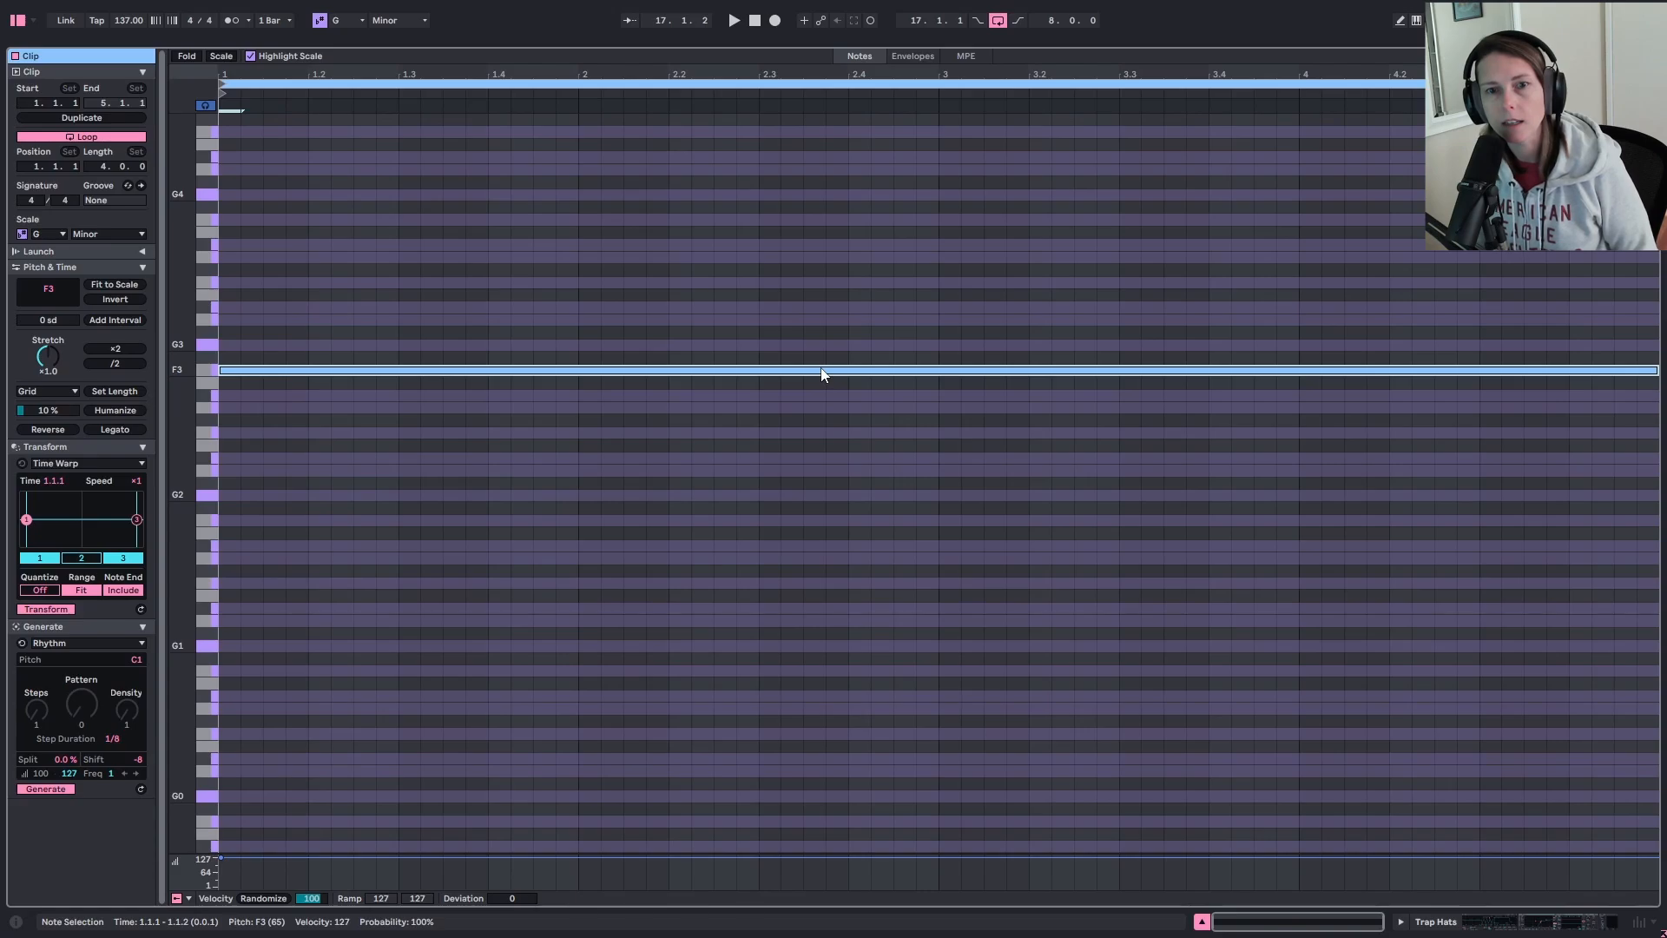
Step: Split the long F3 hat note into sixteenth notes across all four bars and play the clip
key("ctrl+e")
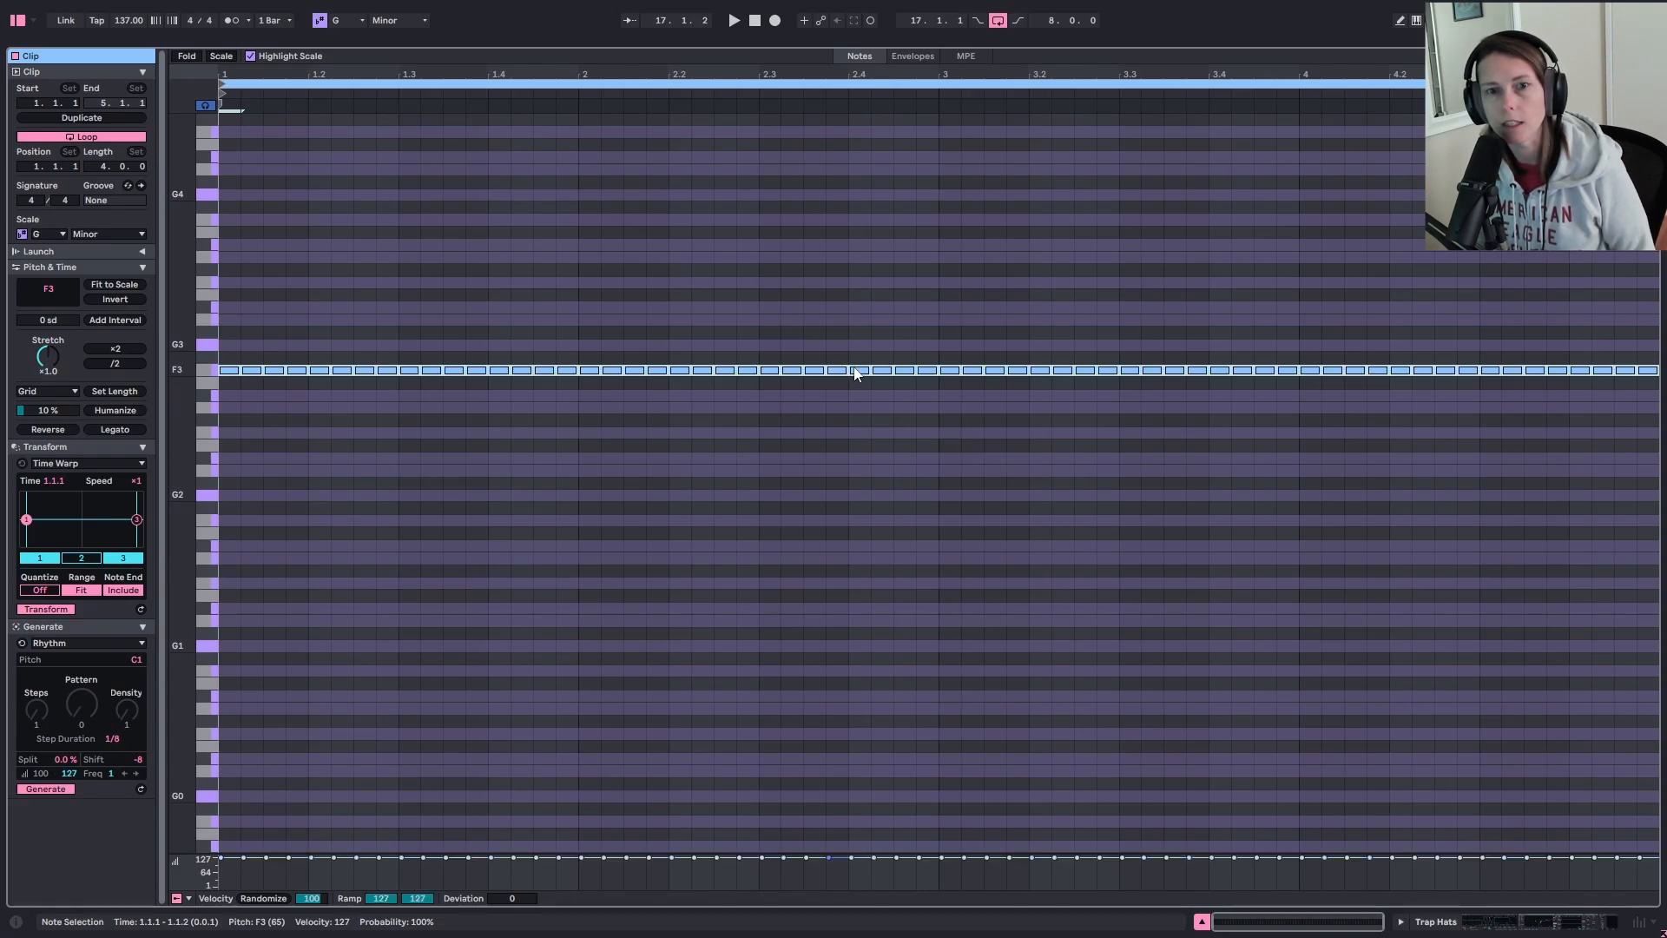
key("space")
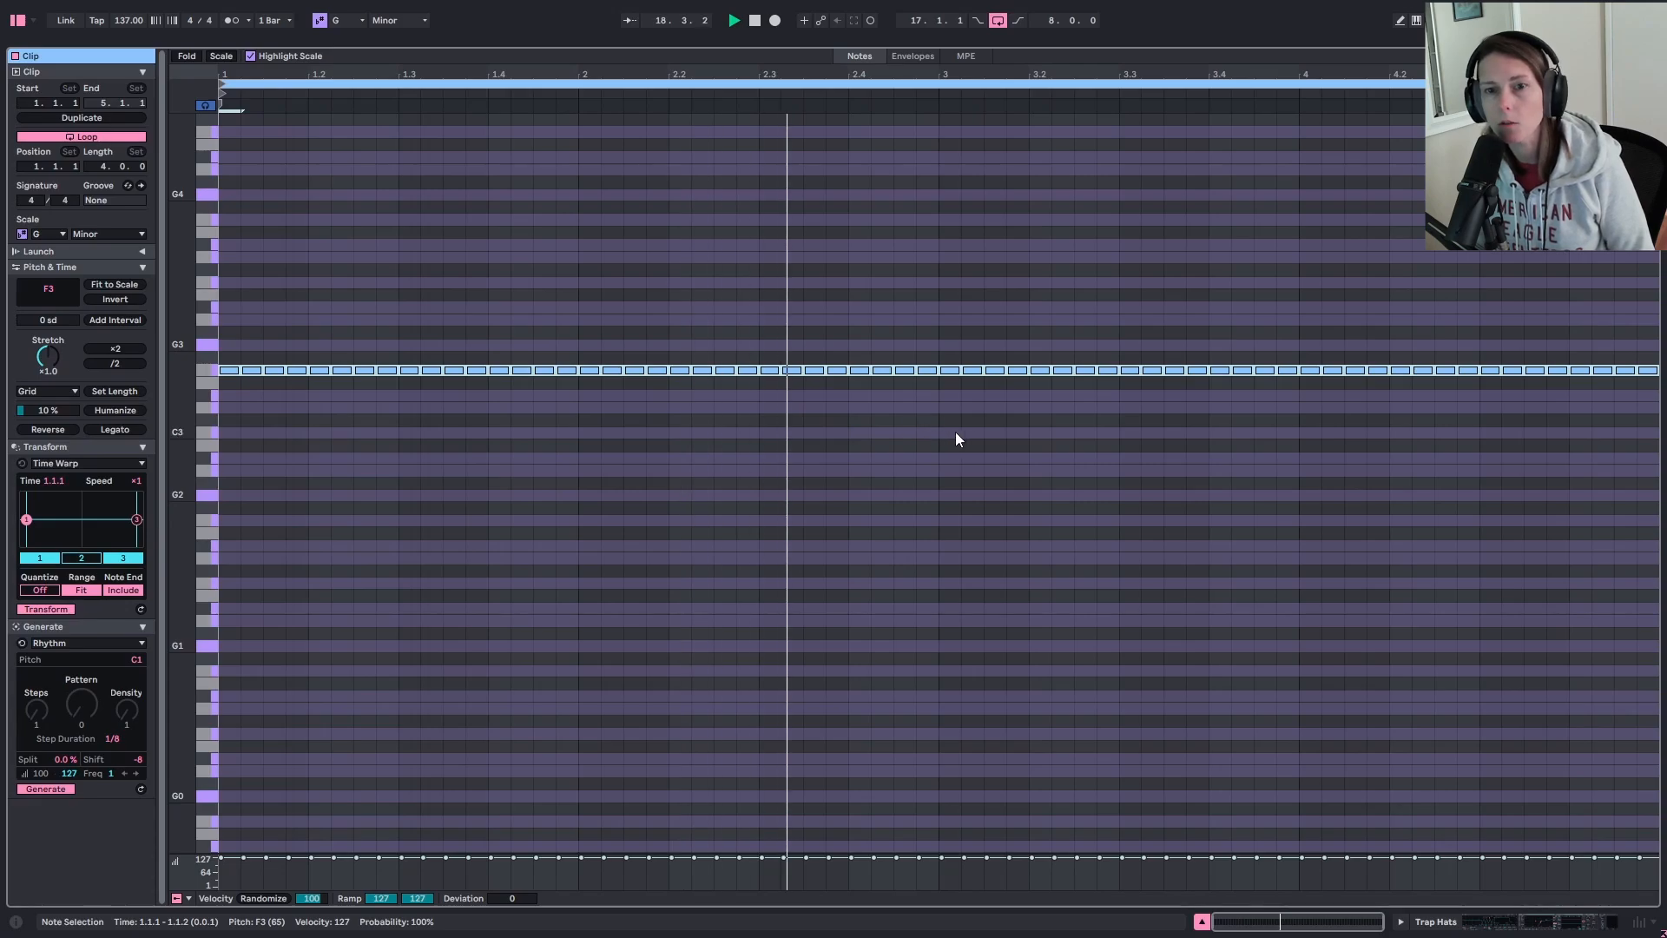
key("space")
left_click(795, 476)
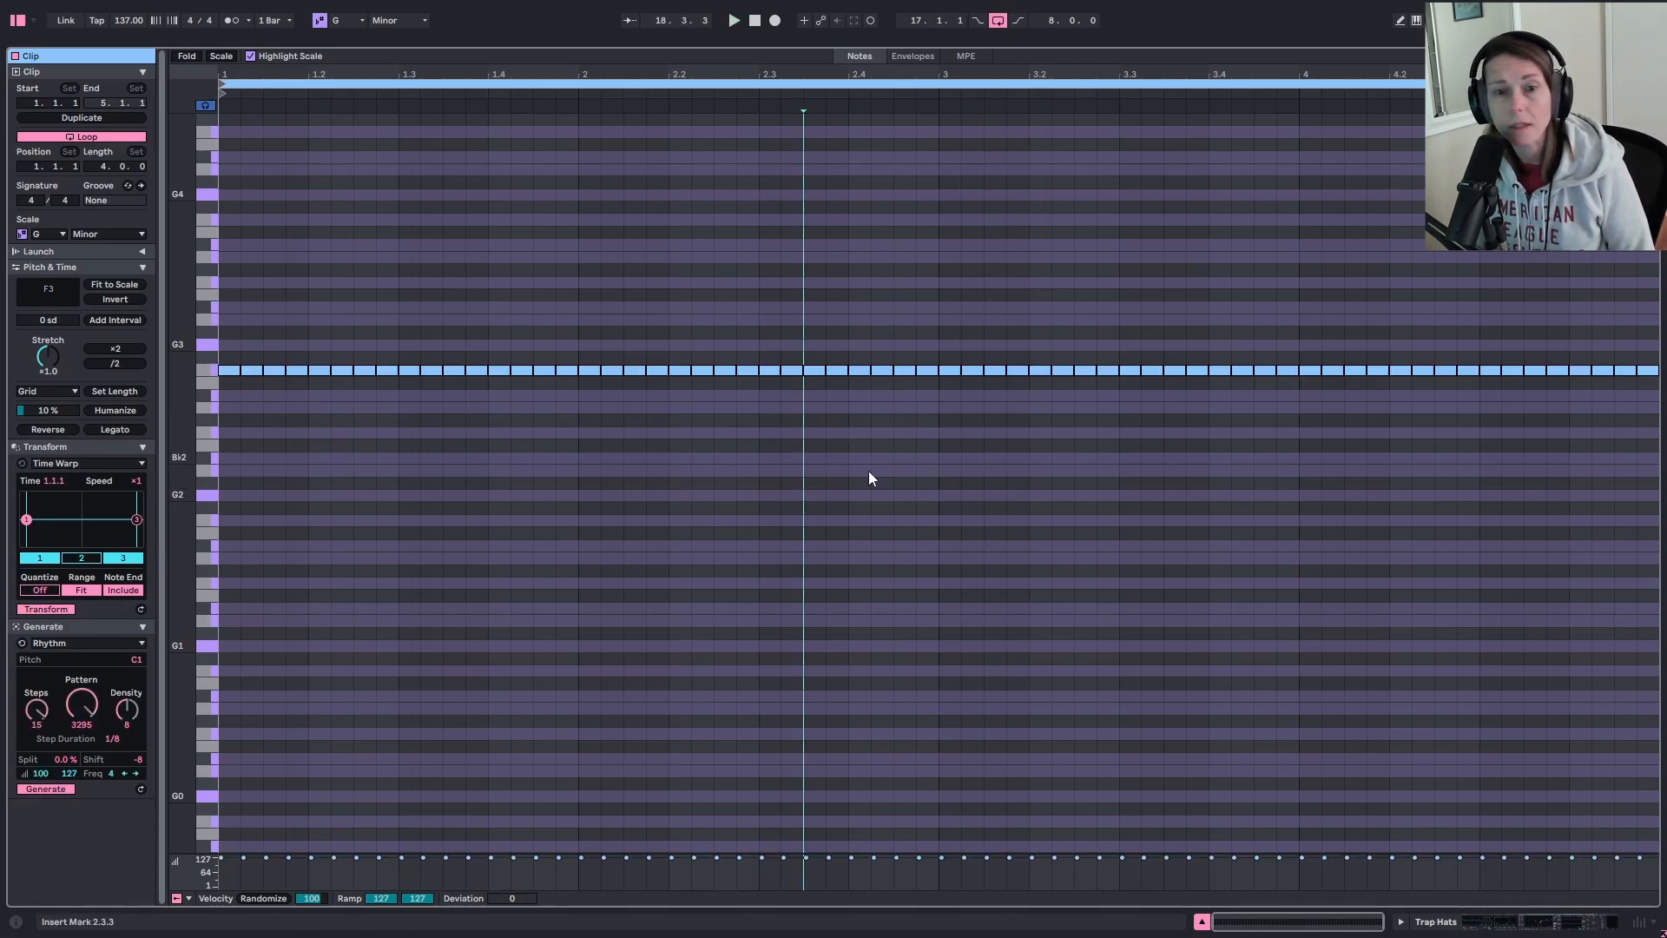
Step: Draw low hat notes on C2 at 2.3.1, A1 at 2.3.4 and C♯2 at 2.4.3
scroll(794, 485, "down", 2)
scroll(794, 486, "up", 1)
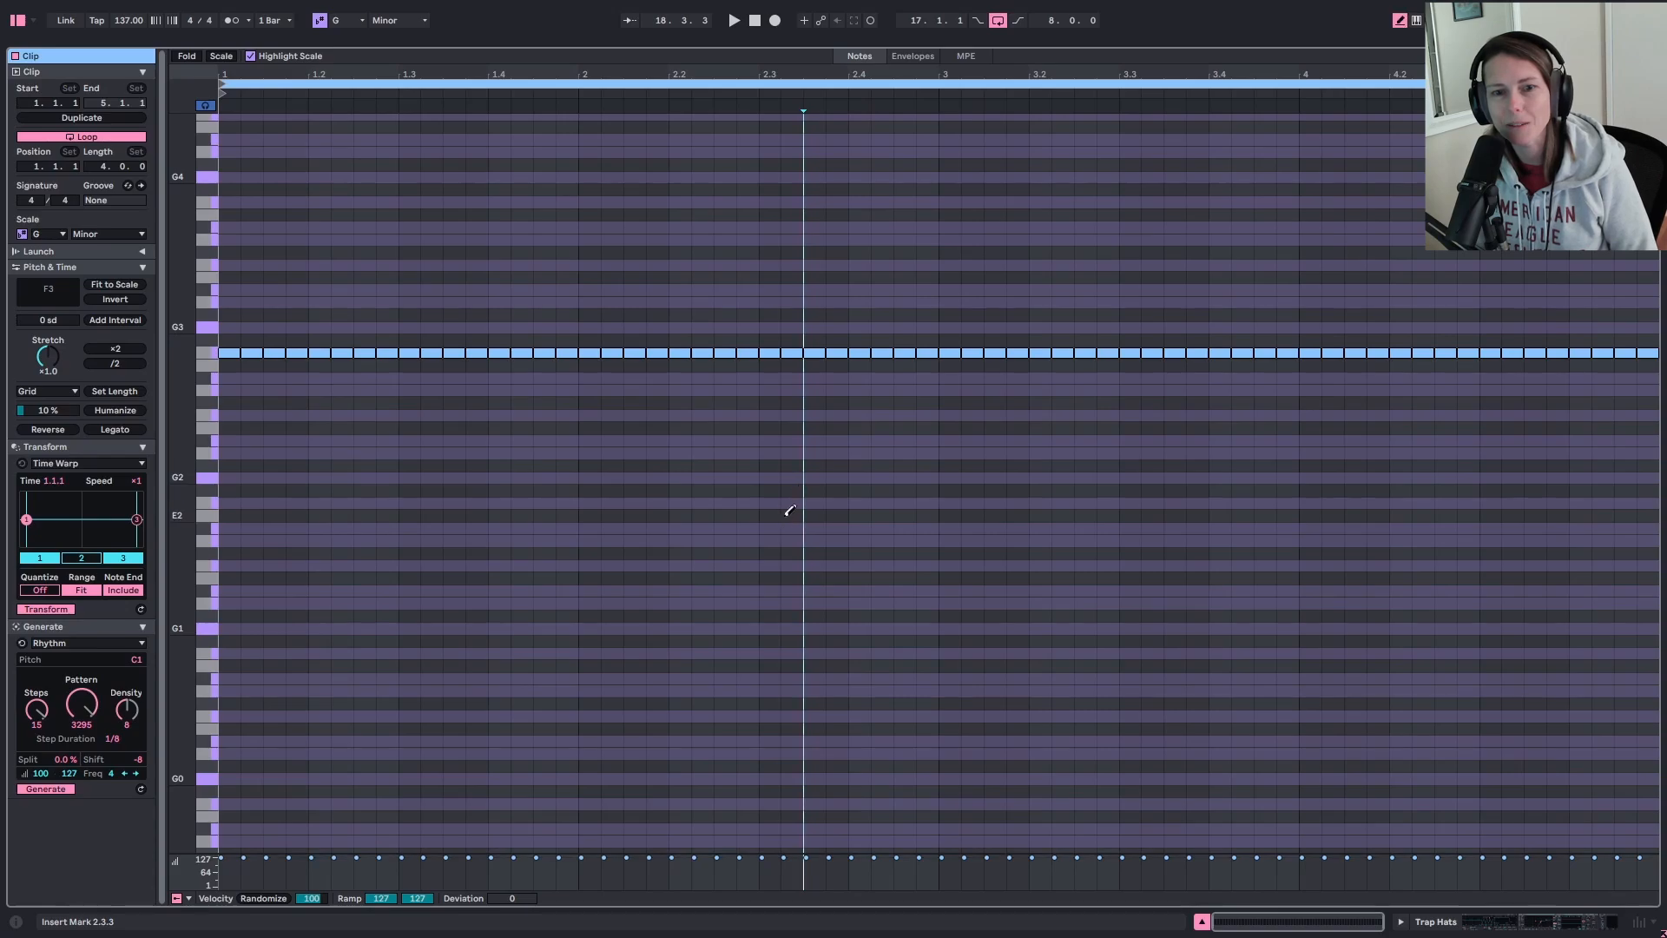
left_click(771, 503)
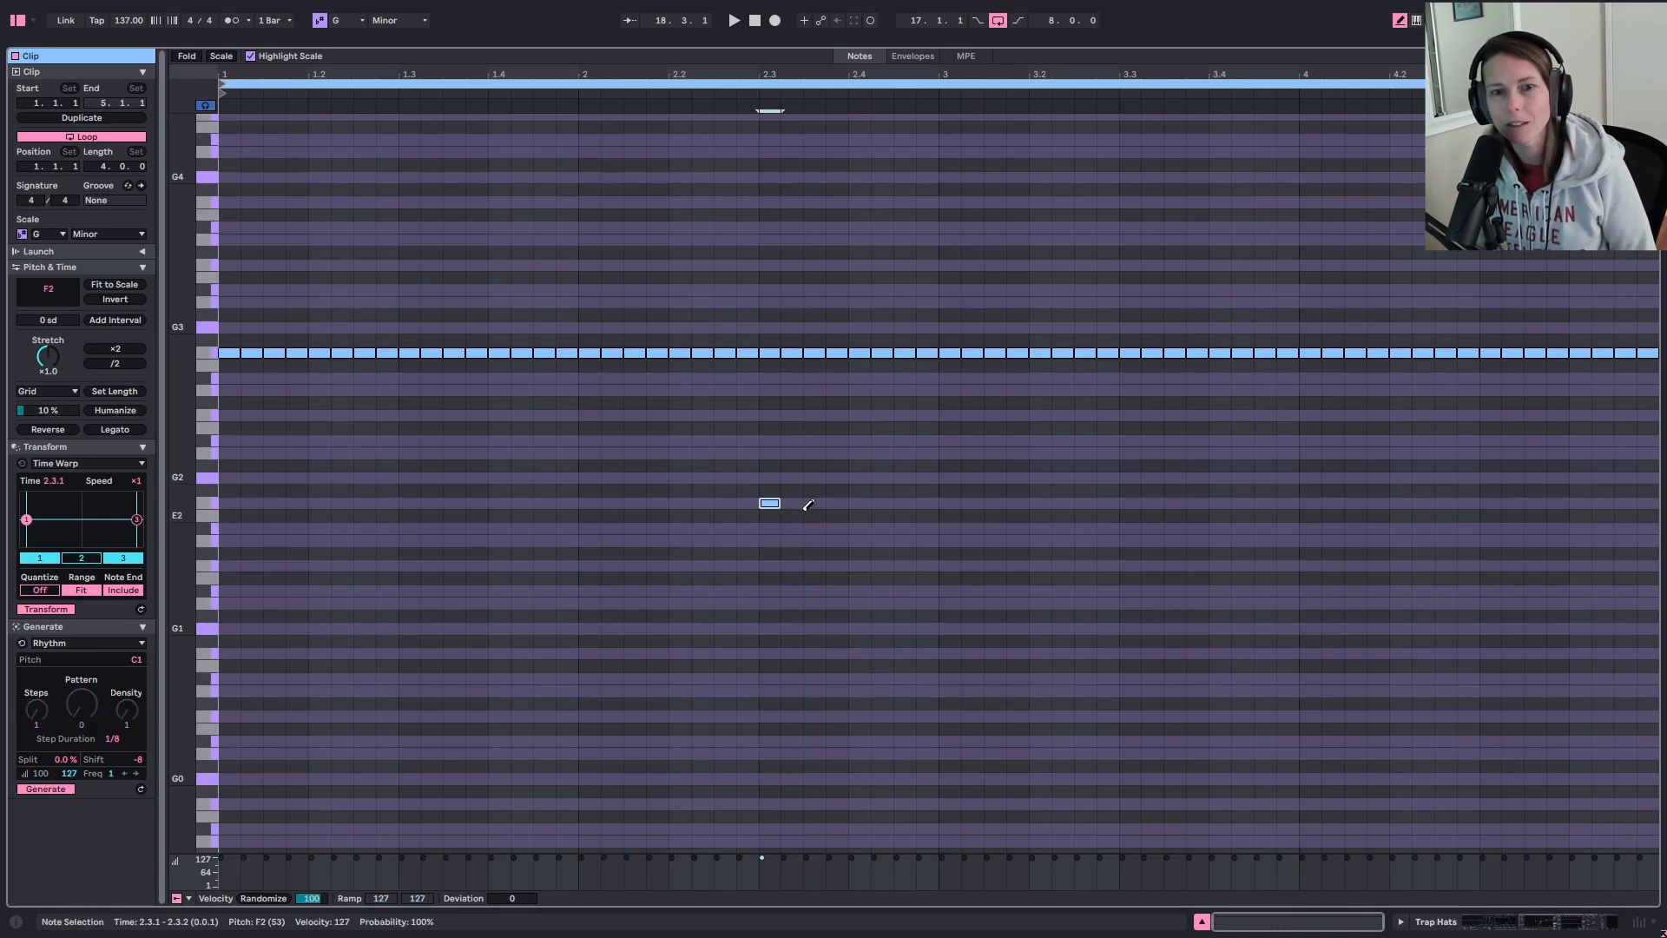
left_click(792, 565)
left_click(801, 565)
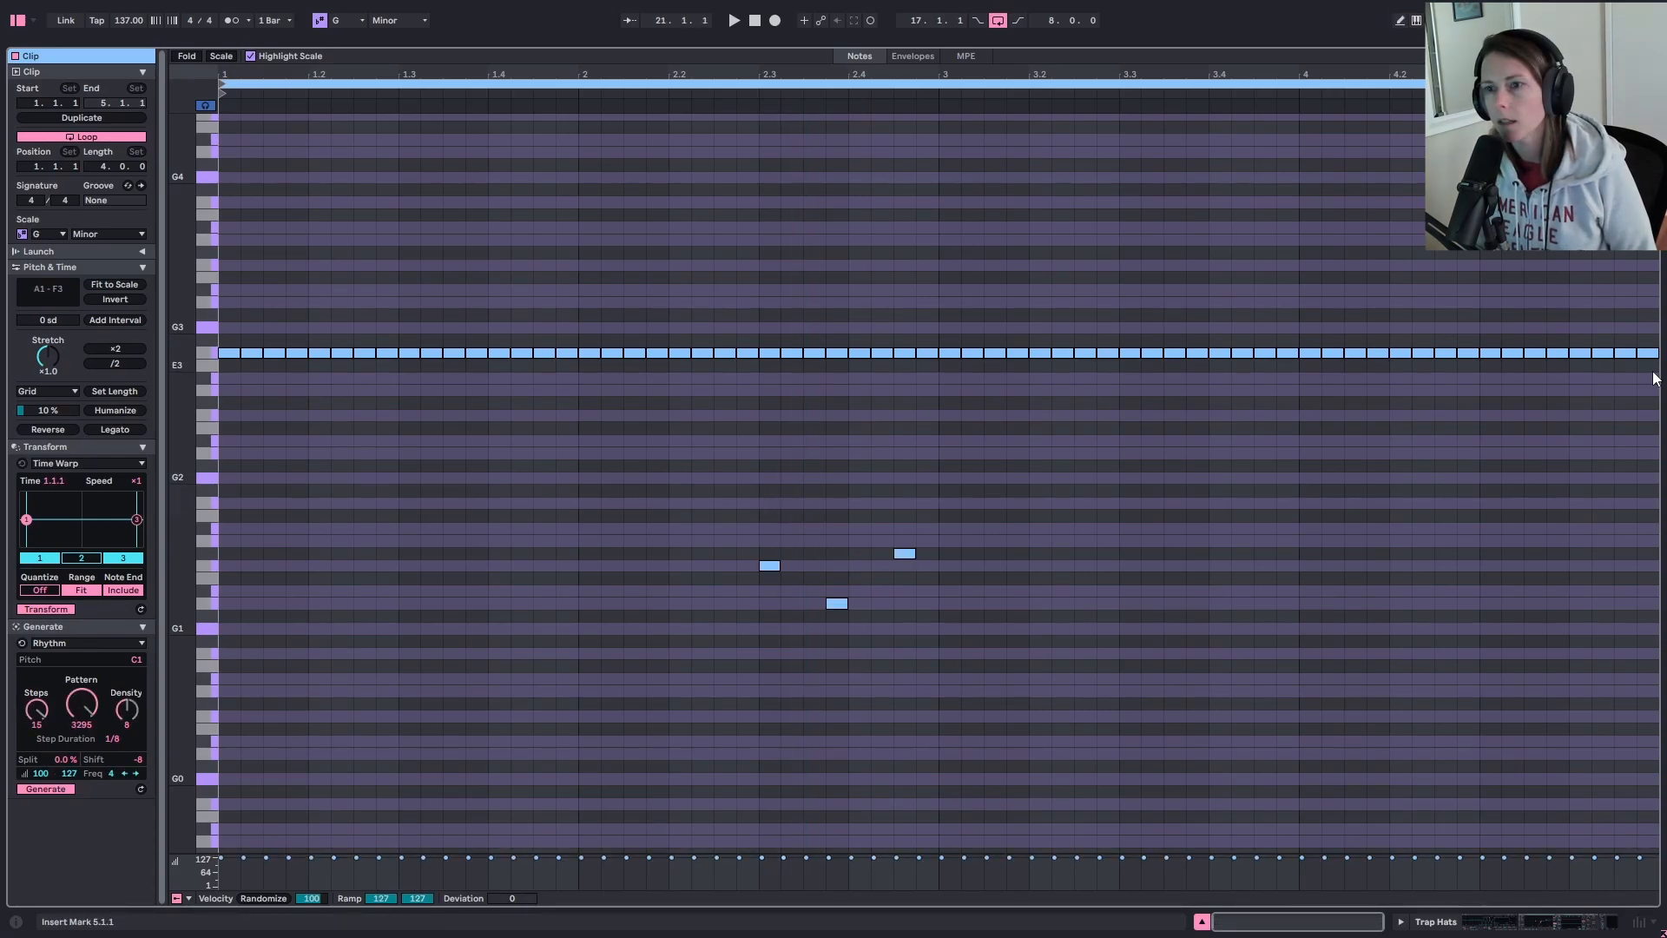
Step: Turn the hats on beat 4.4 into a thirty-second-note roll stepping down from G3 to C3, and add two A1 notes just before it
left_click_drag(1658, 343, 1594, 335)
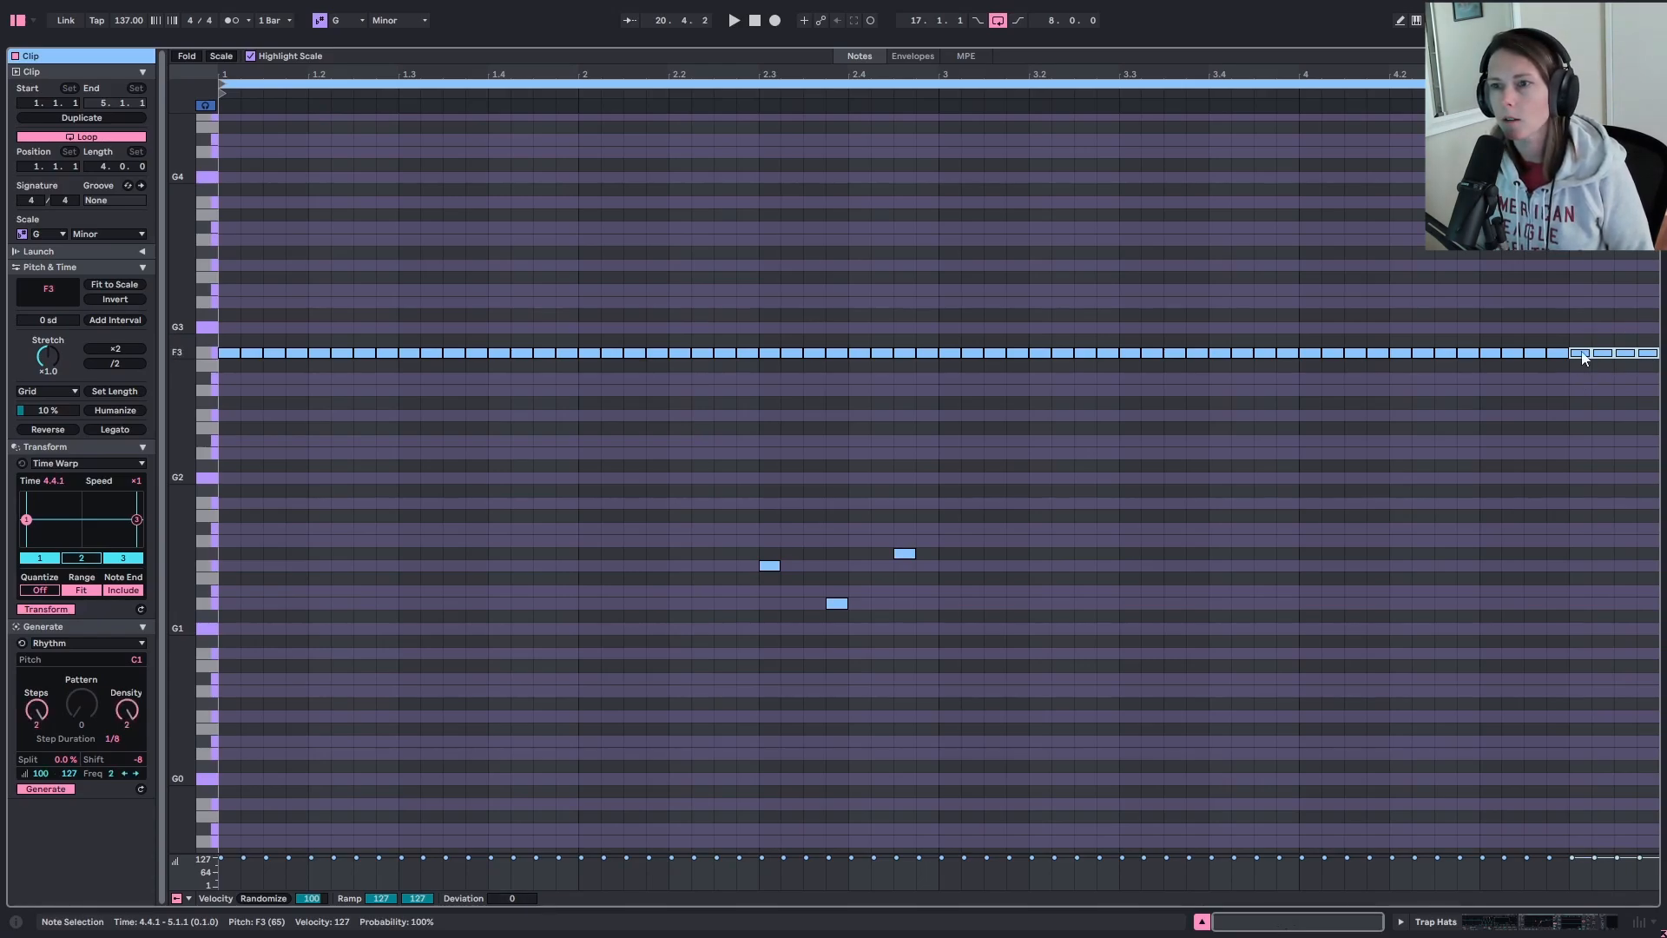
left_click_drag(1583, 358, 1613, 295)
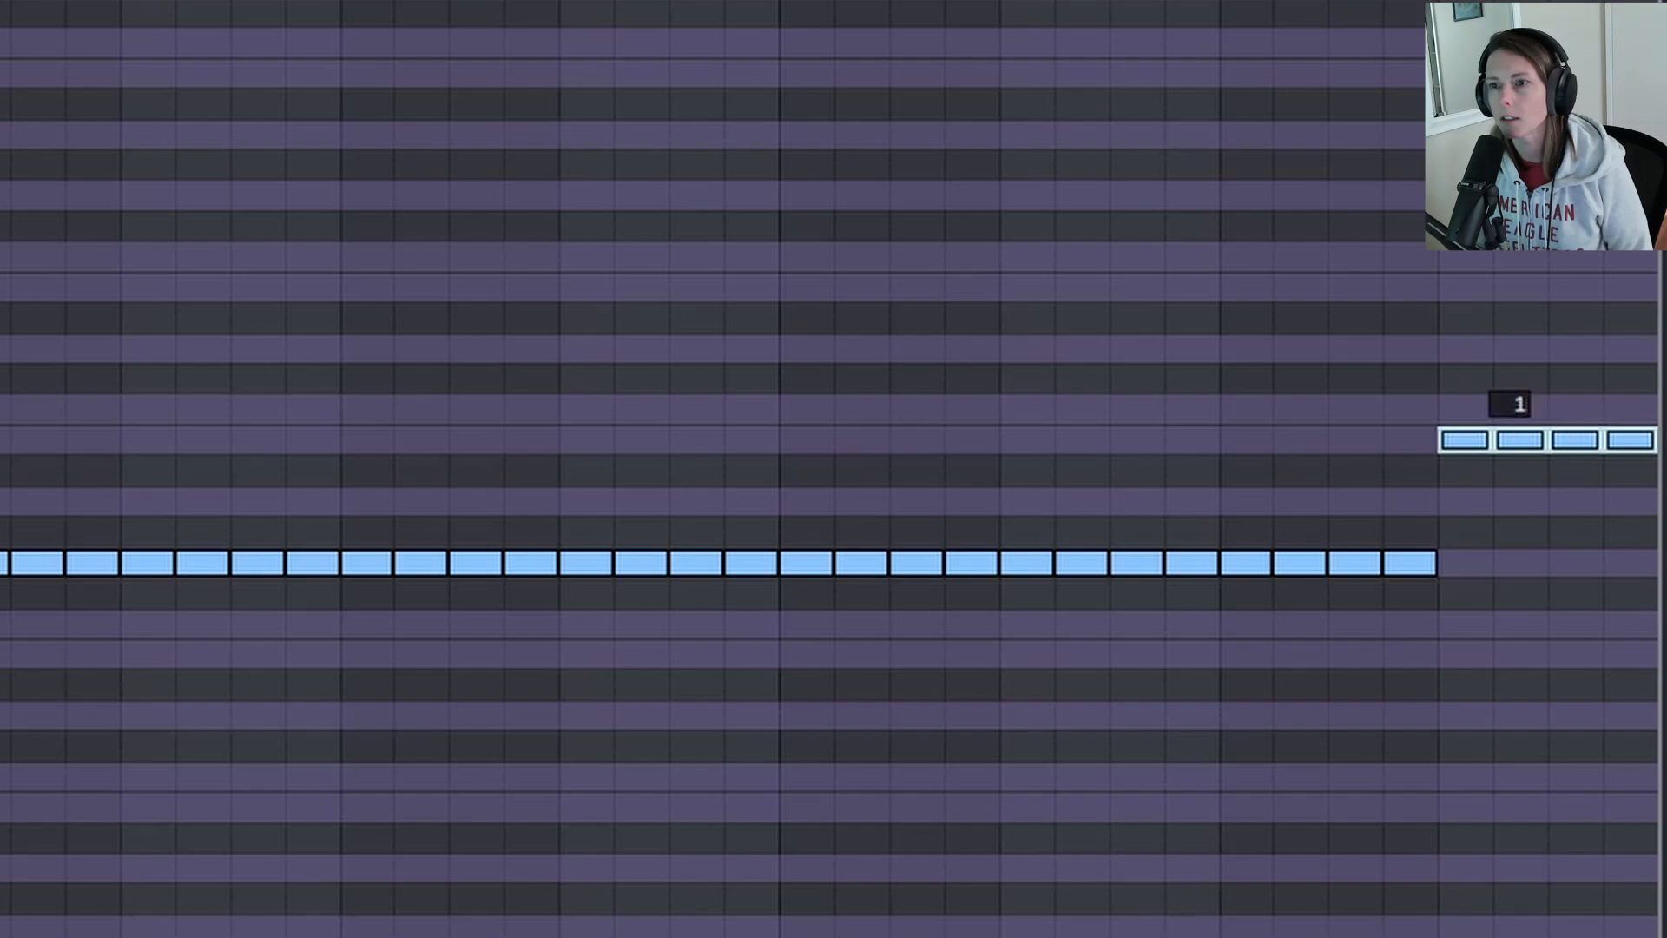
left_click_drag(1511, 439, 1511, 432)
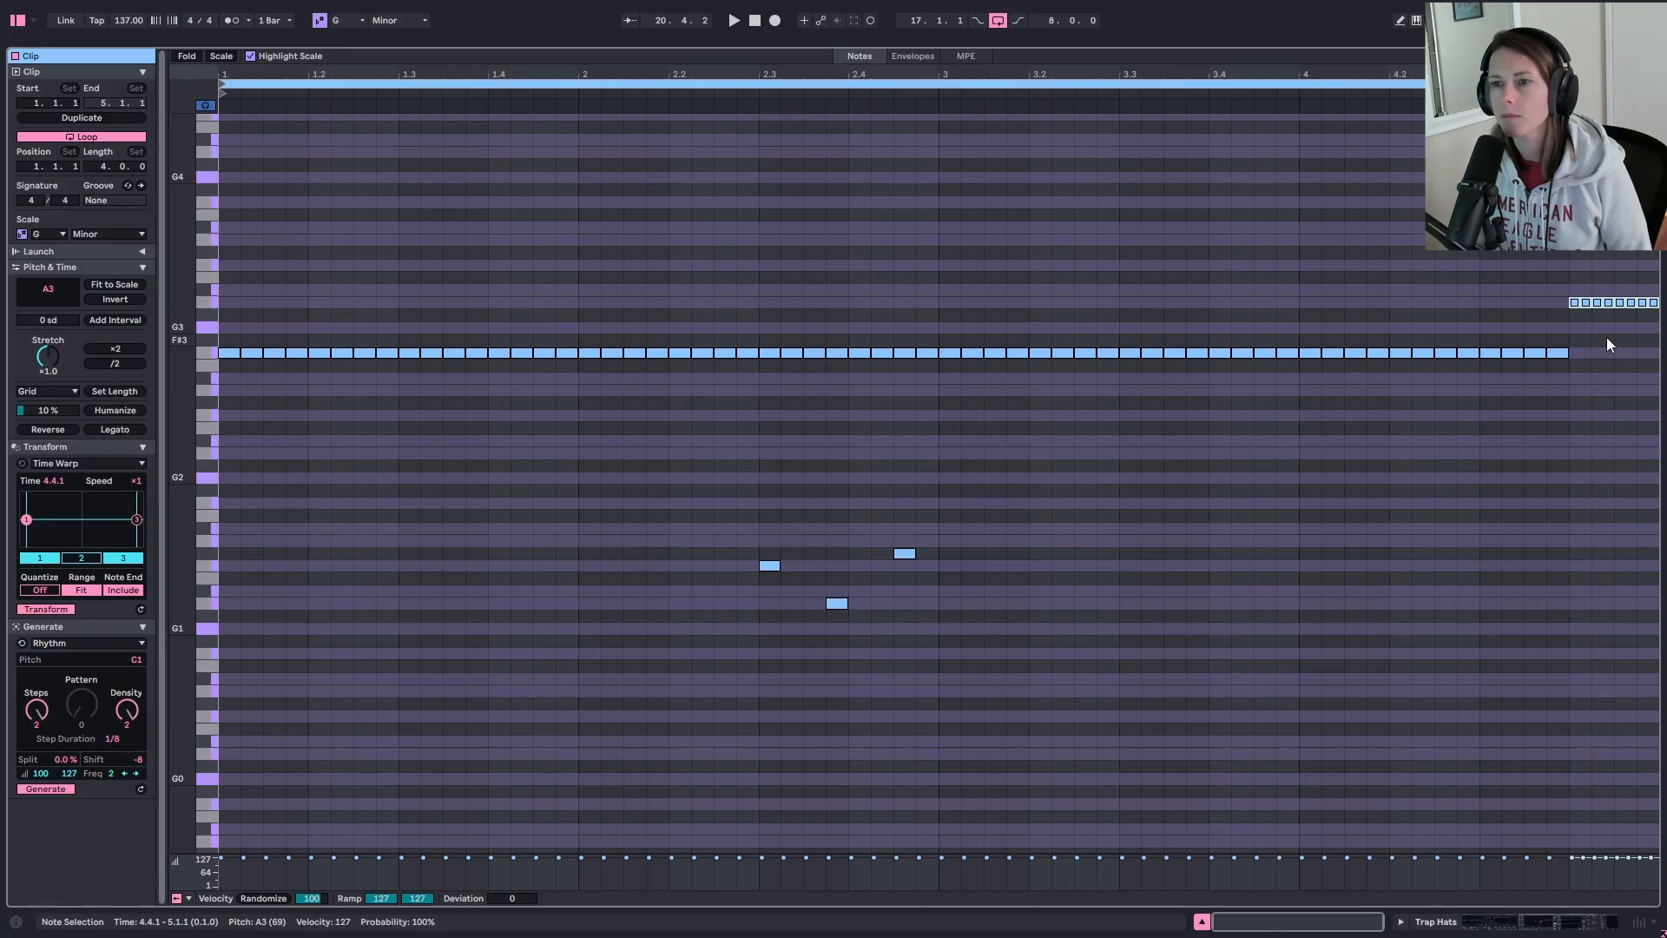
left_click(1529, 524)
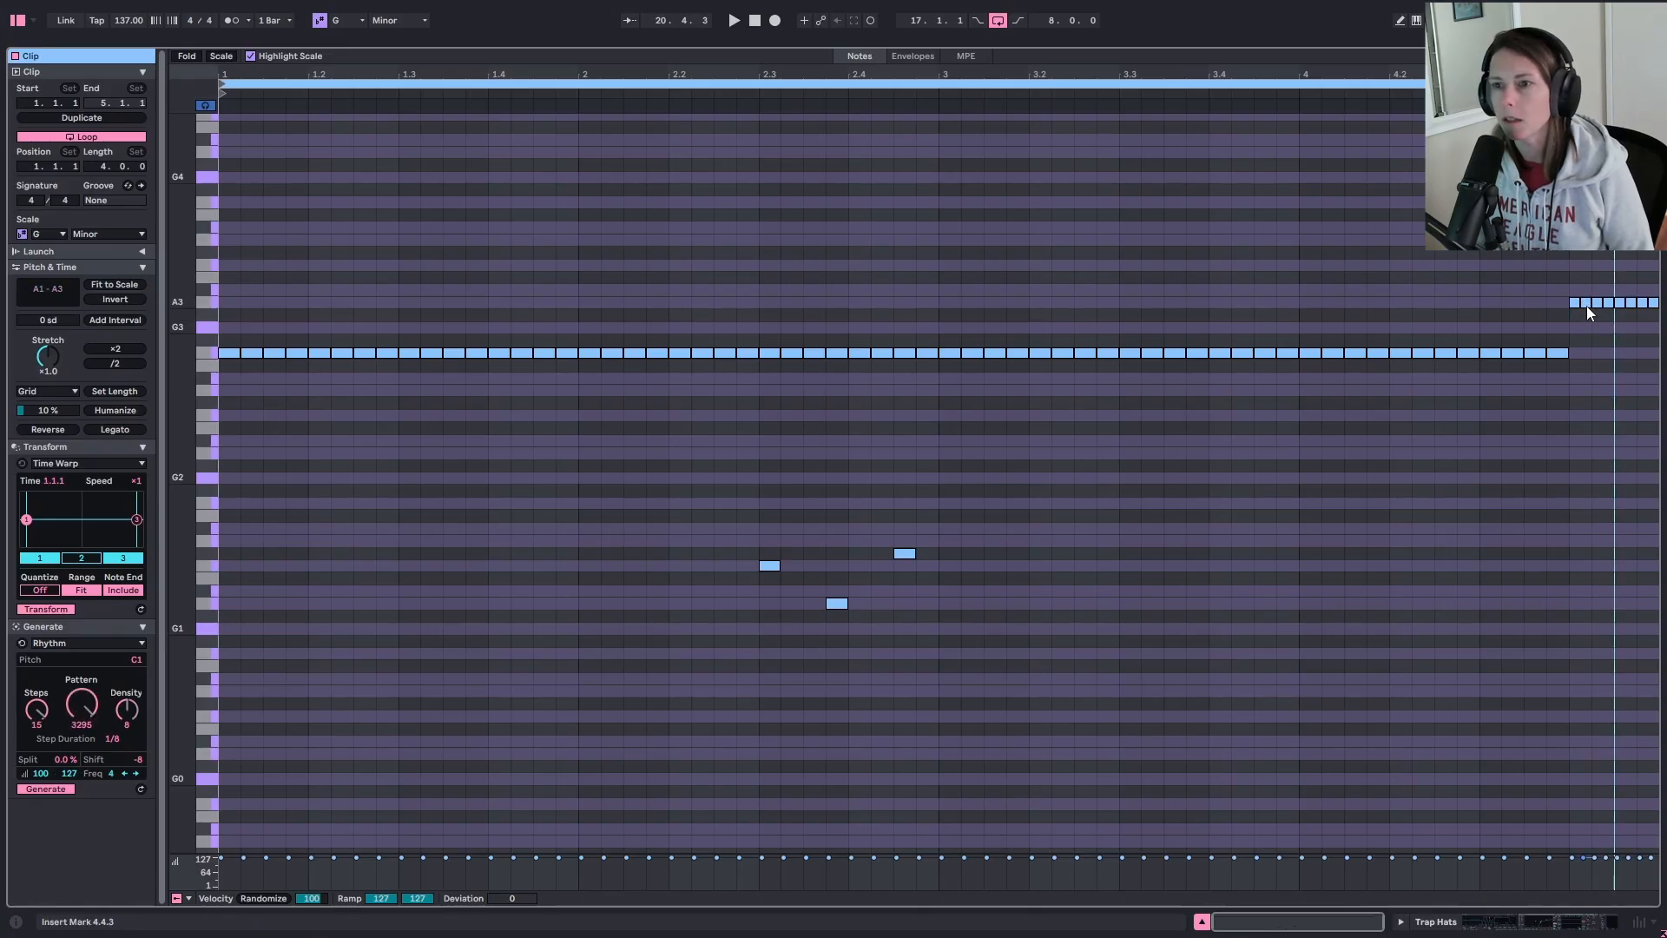
left_click_drag(1654, 315, 1616, 306)
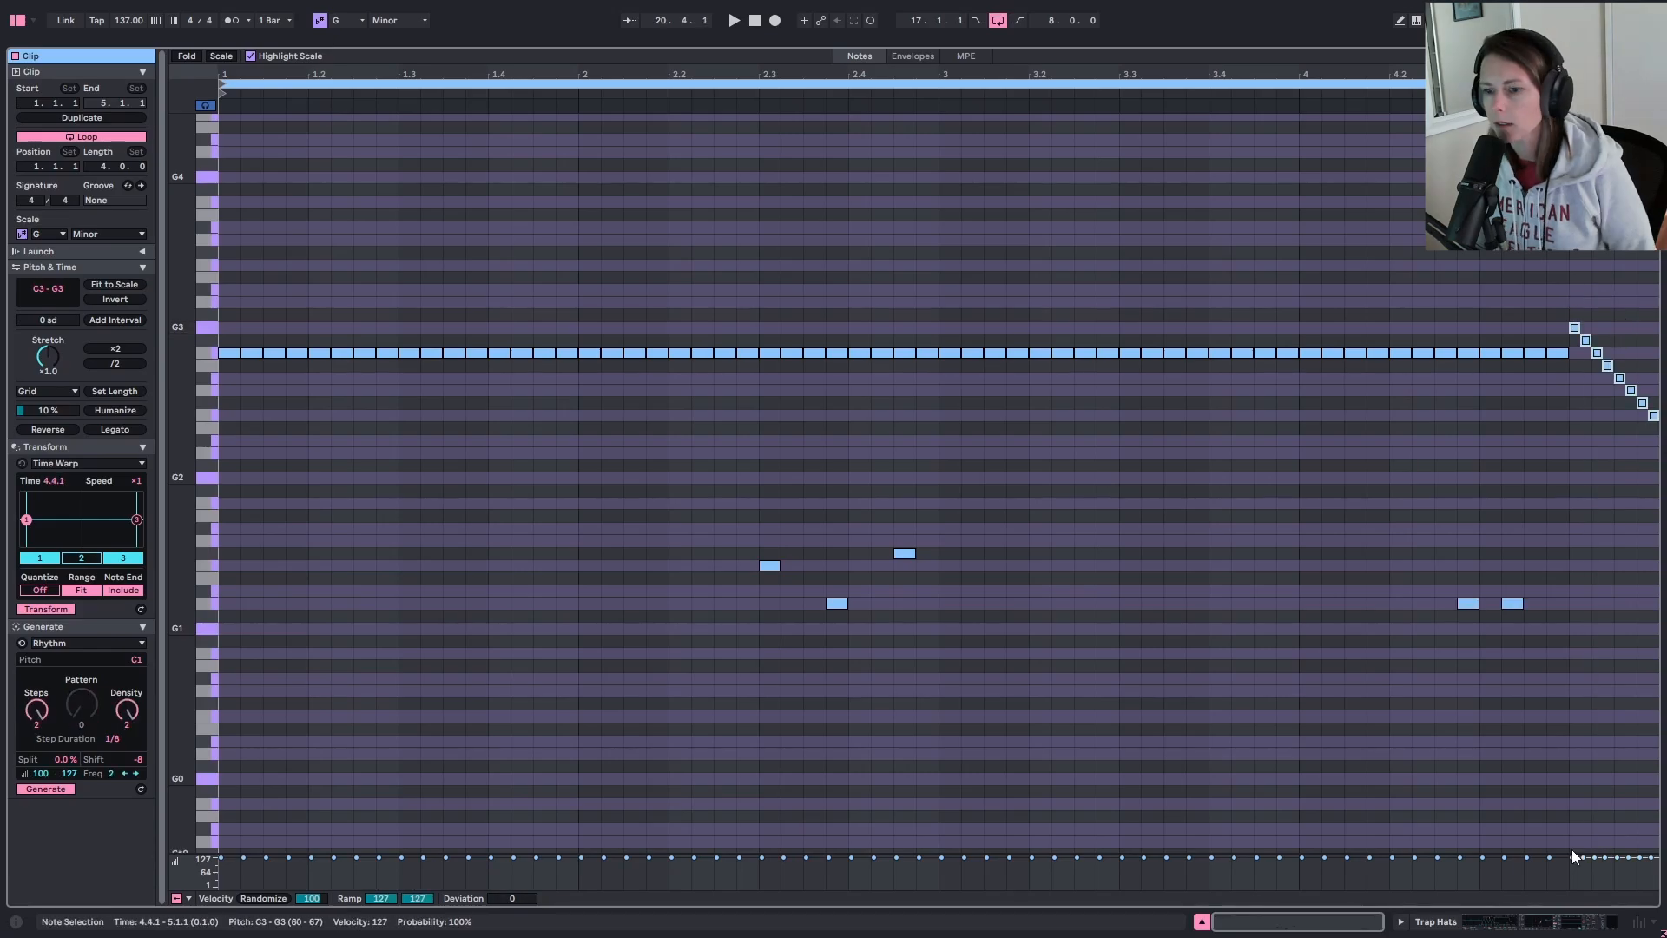
Step: Ramp the velocities of the descending hat roll down from 127 to 88 and play the section
left_click_drag(1573, 853, 1547, 382)
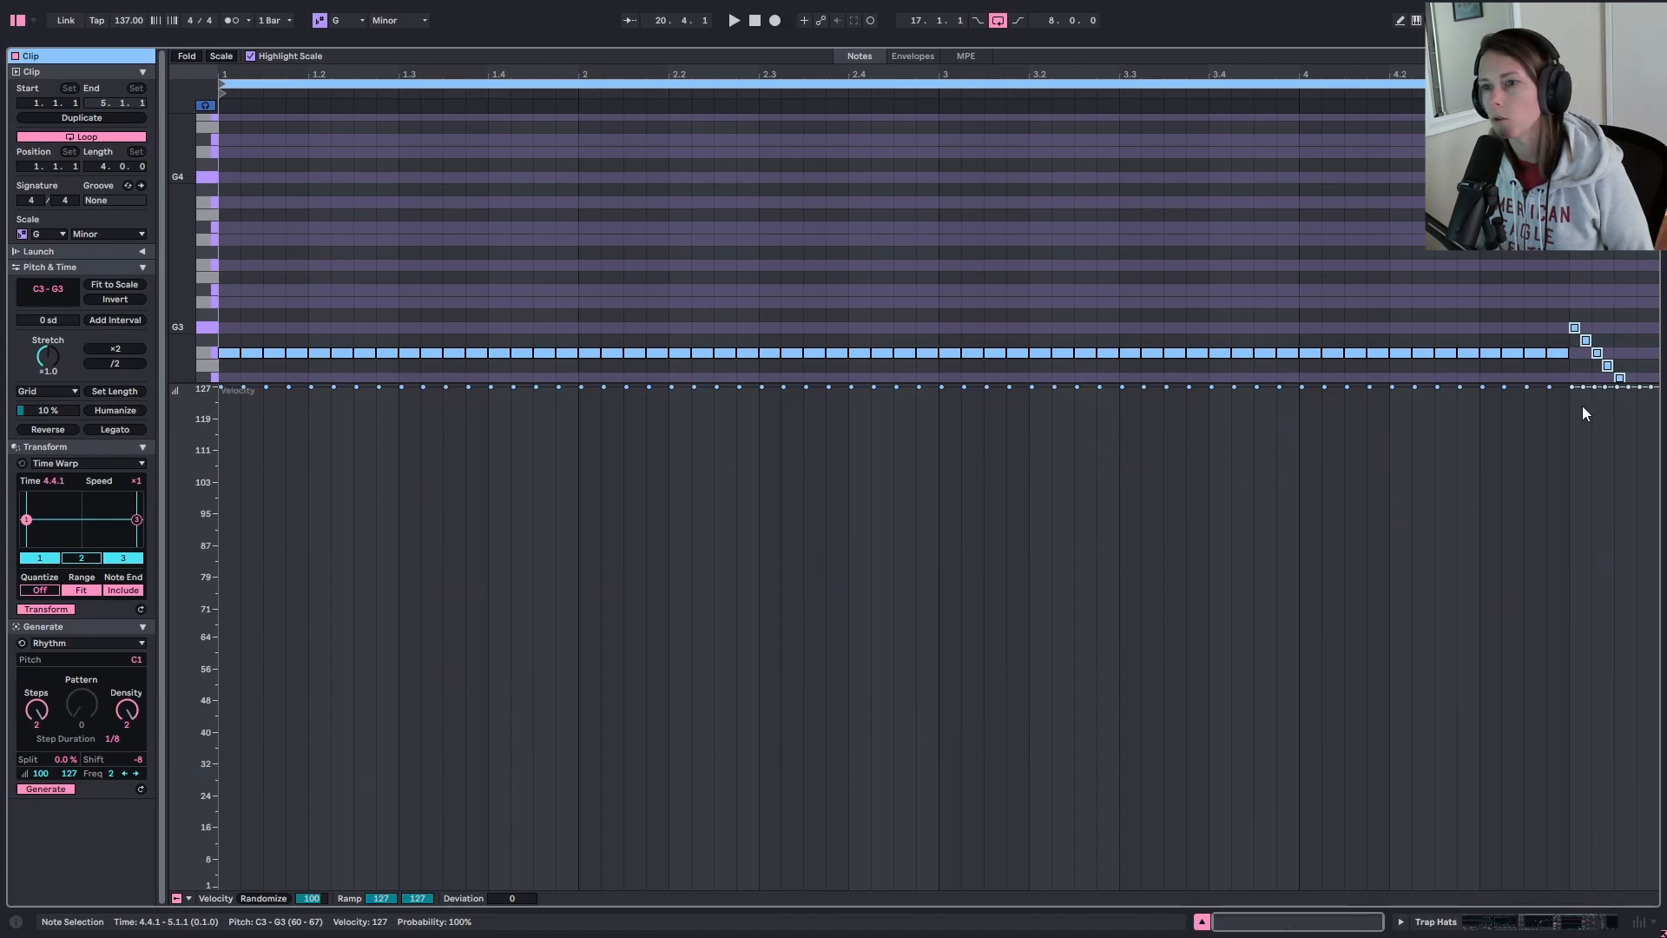
key("b")
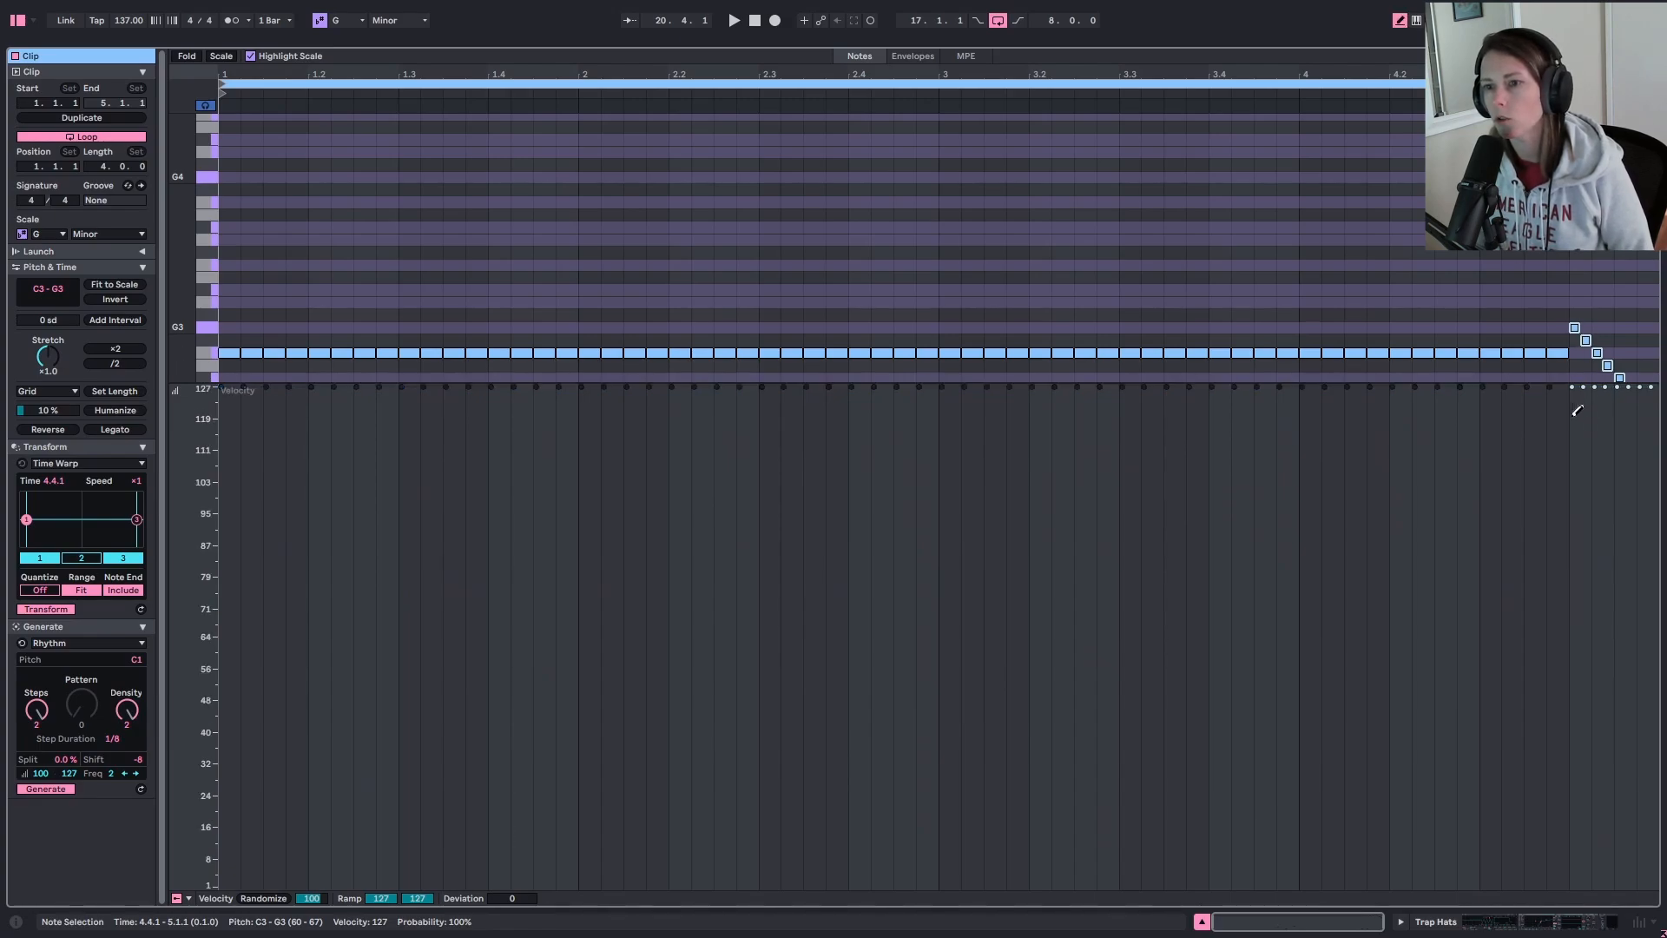
left_click_drag(1577, 411, 1626, 471)
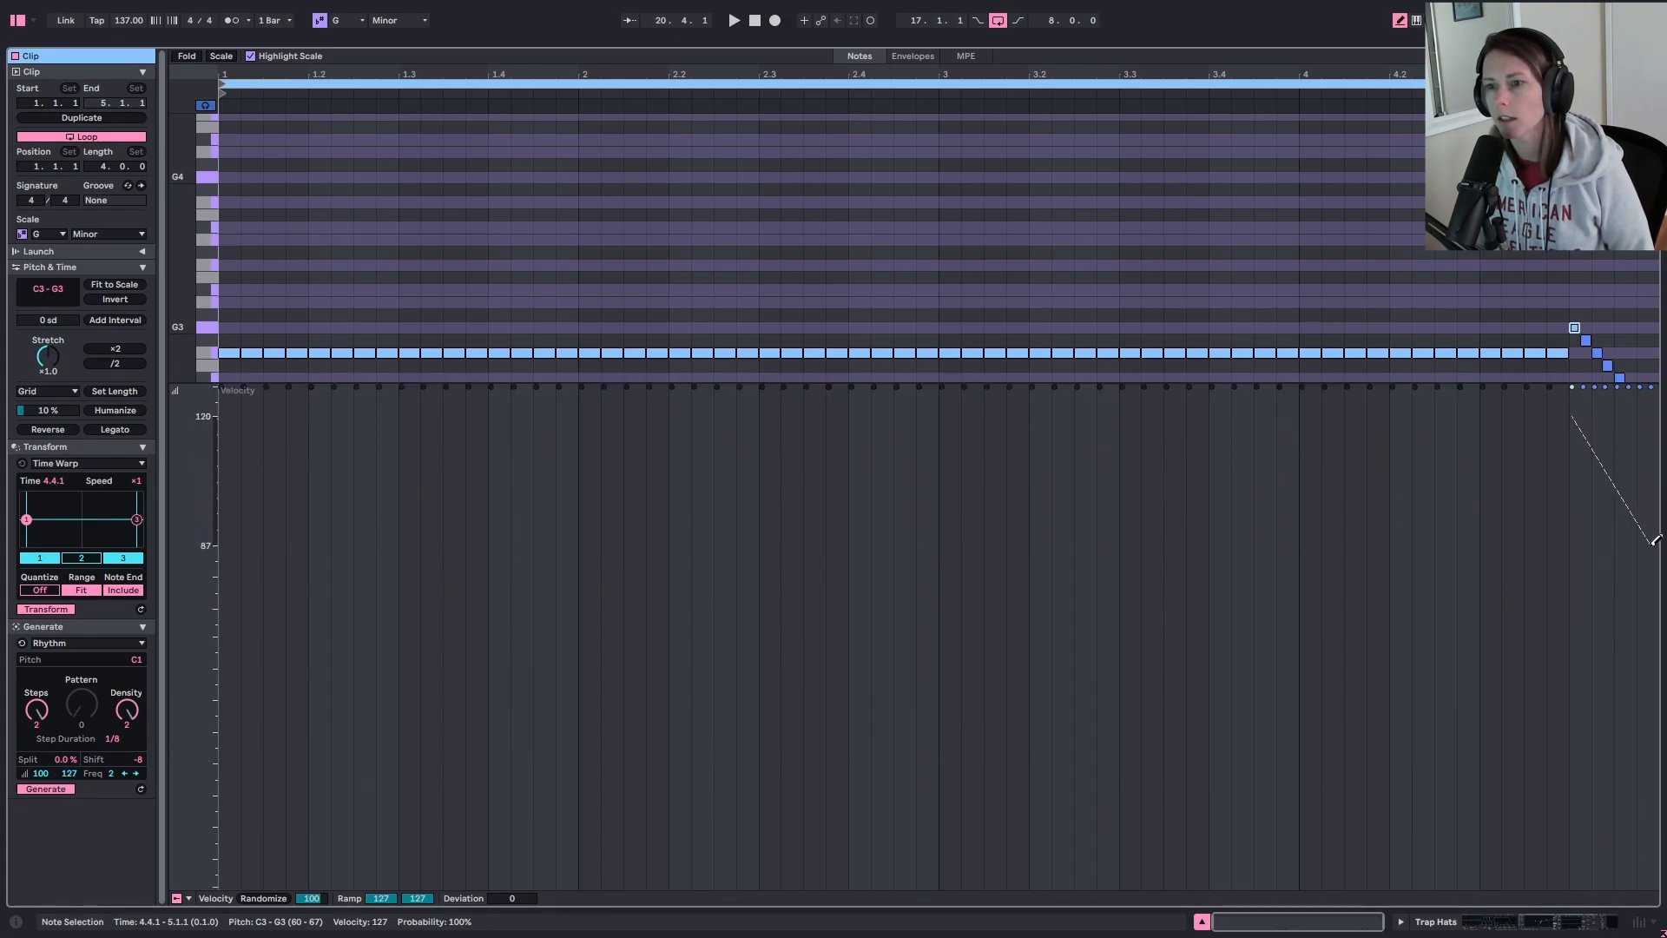
left_click_drag(1655, 540, 1655, 540)
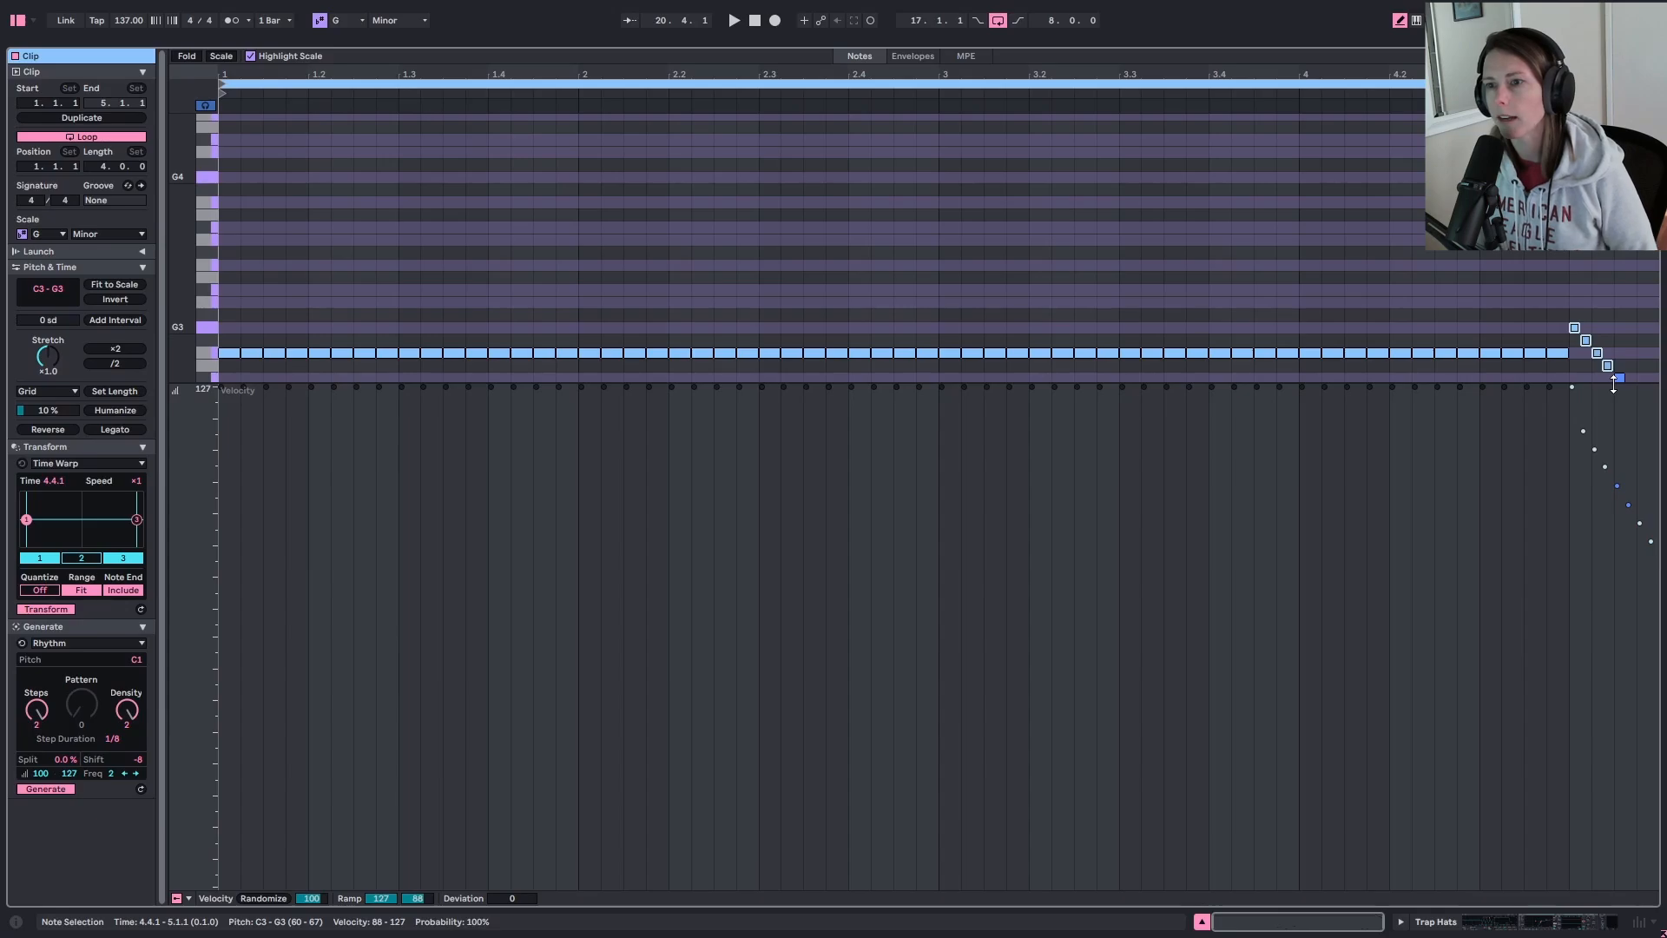
key("b")
left_click_drag(1613, 385, 1606, 767)
left_click(1524, 386)
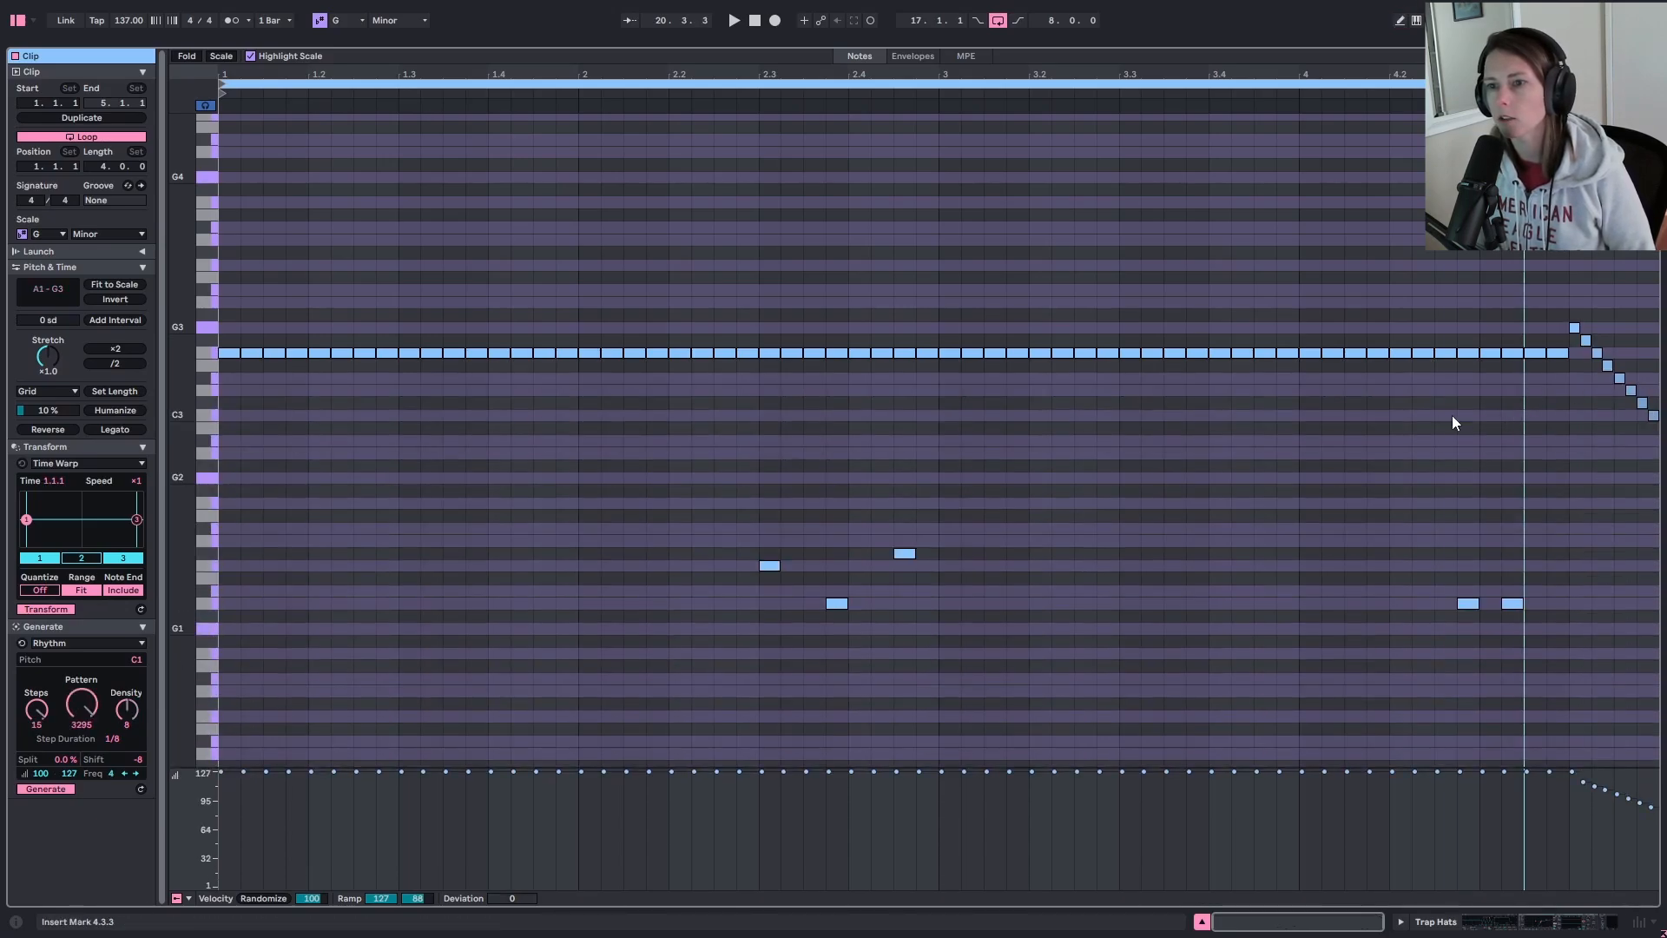
left_click(1455, 422)
key("space")
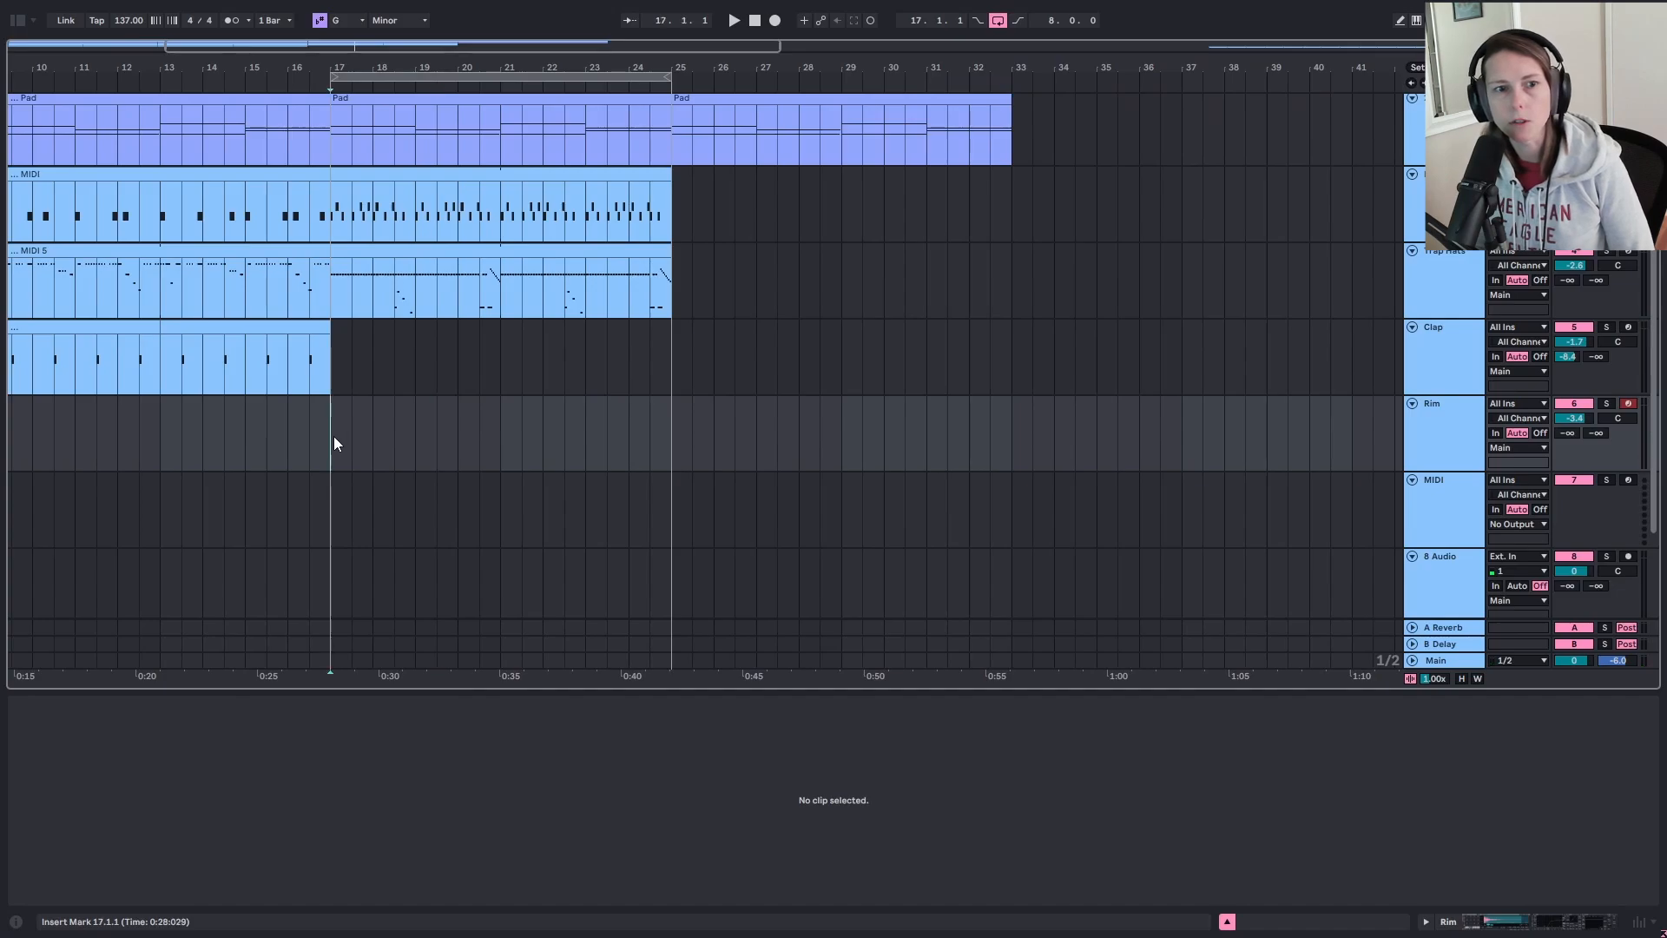
Step: Create a four-bar Rim clip at bar 17, draw E-Perc Metal Chop and Snare Trap 26 hits at 1.2.1, and play it
left_click_drag(333, 436, 486, 431)
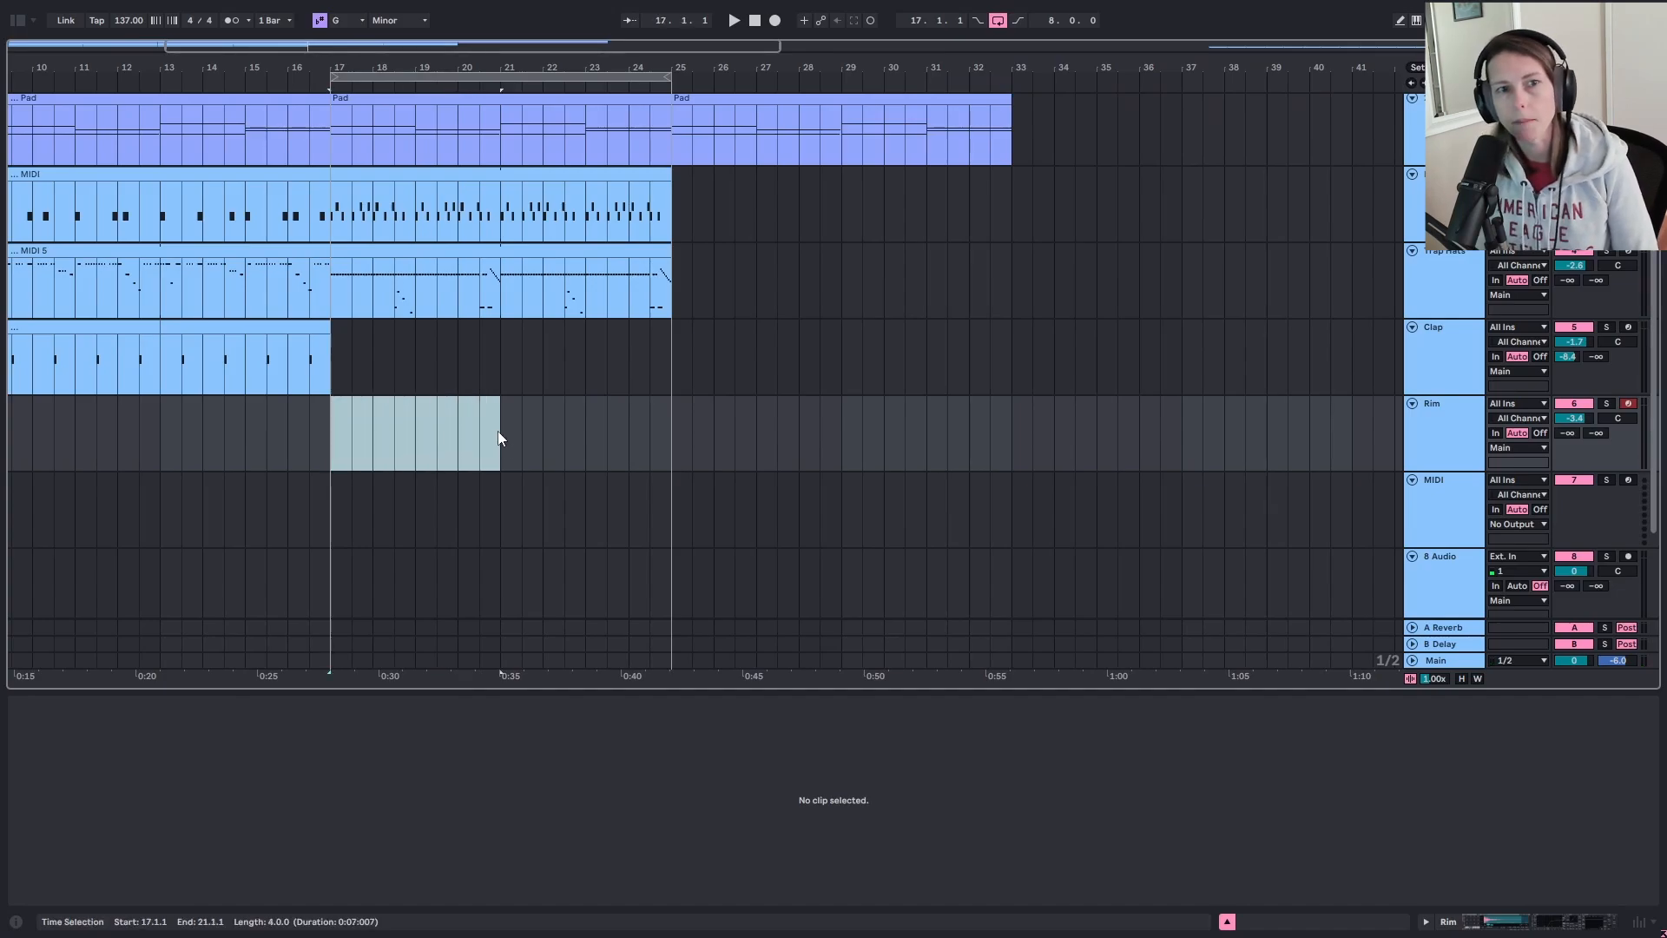
key("ctrl+shift+m")
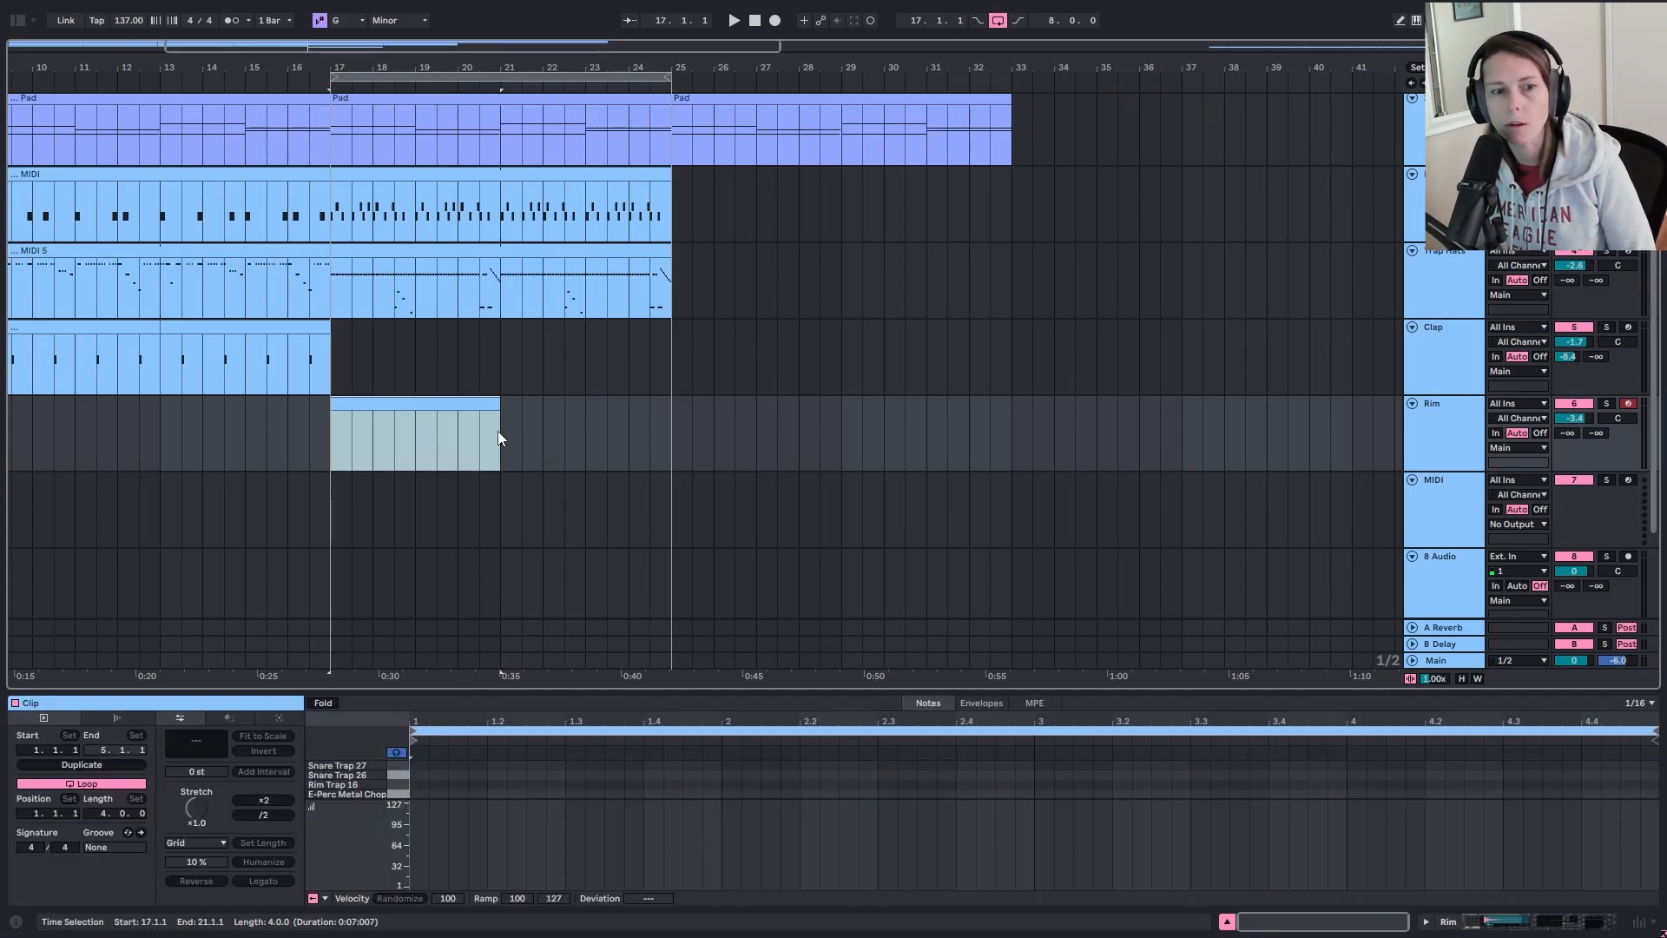
left_click_drag(499, 691, 504, 334)
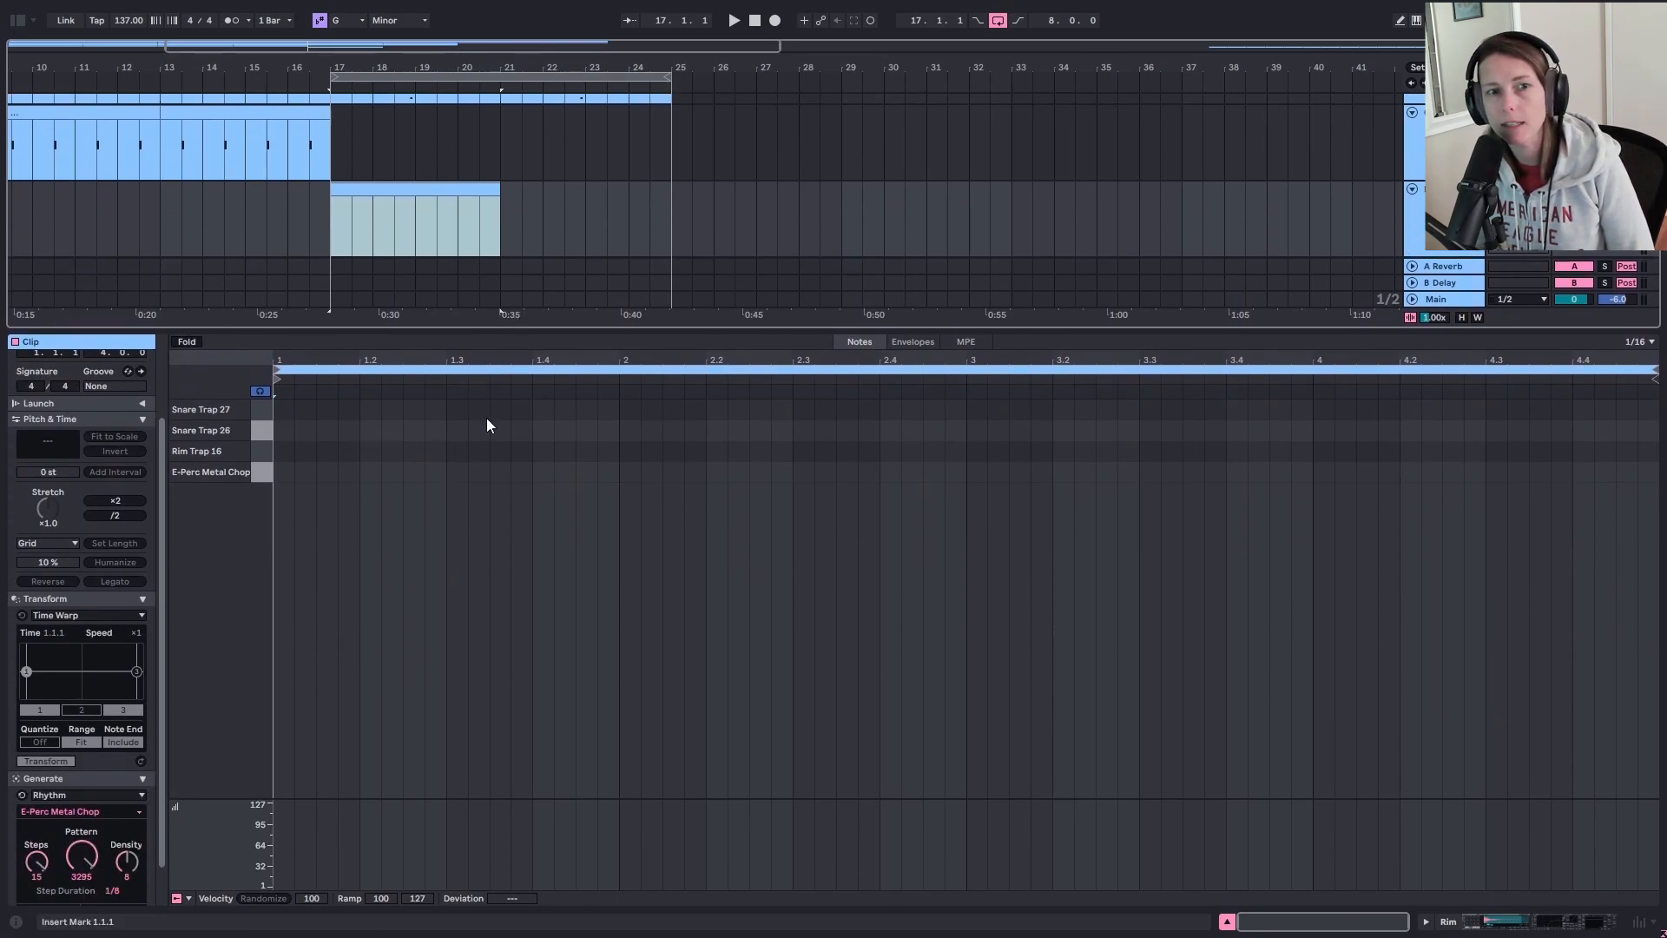
left_click(370, 471)
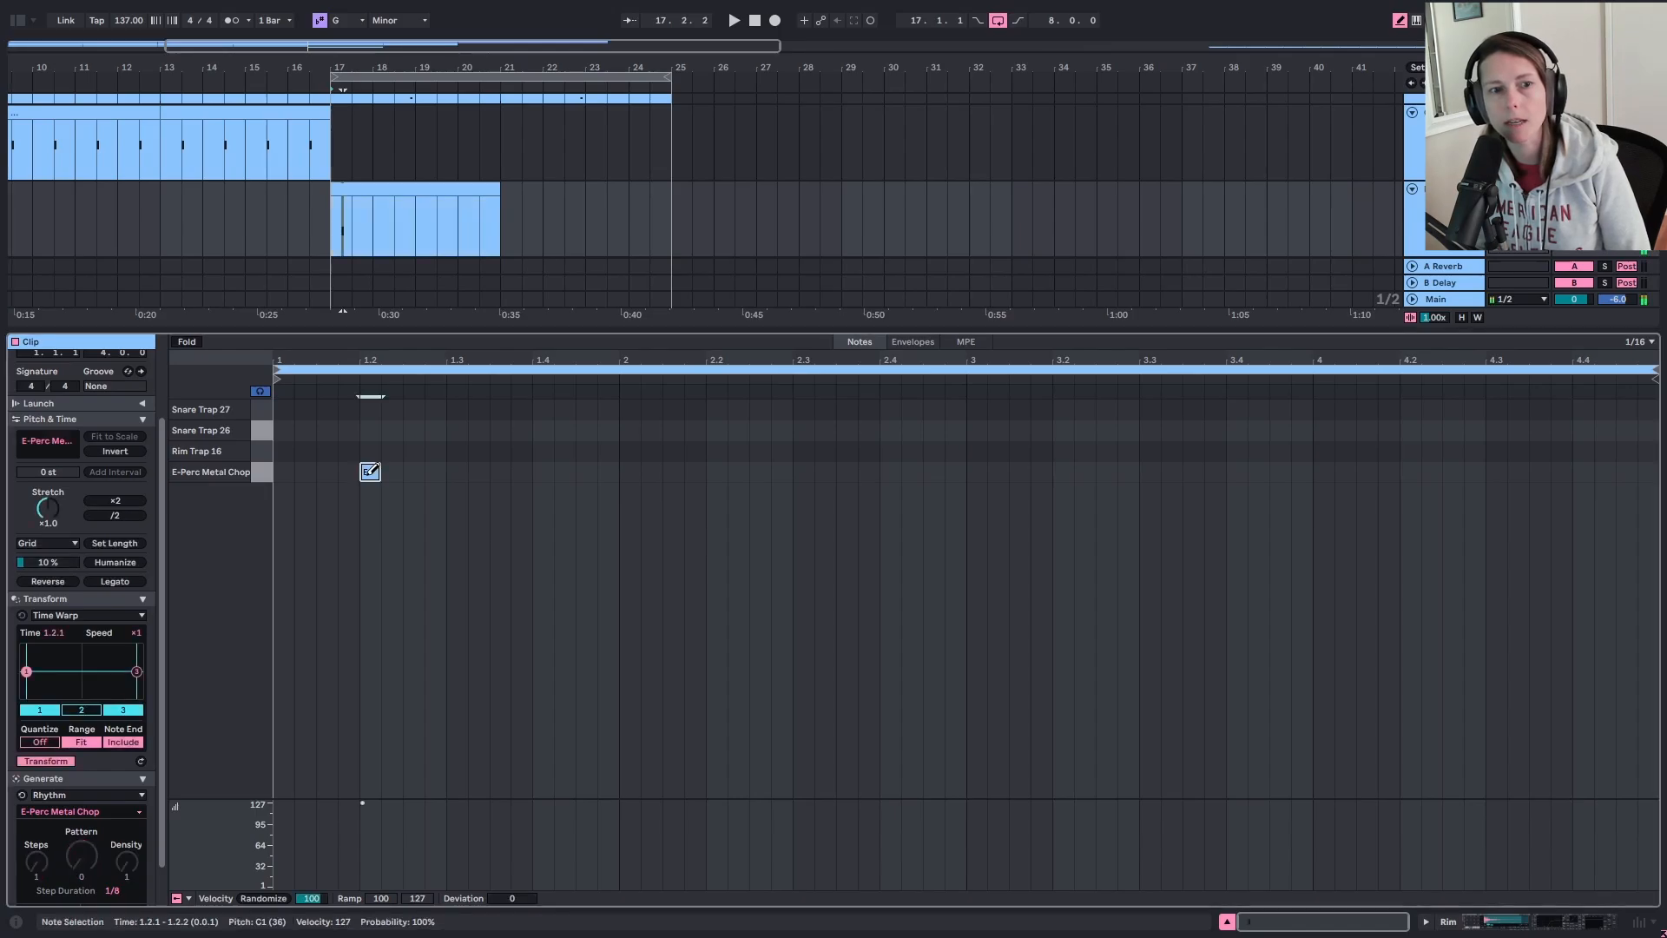
left_click(371, 430)
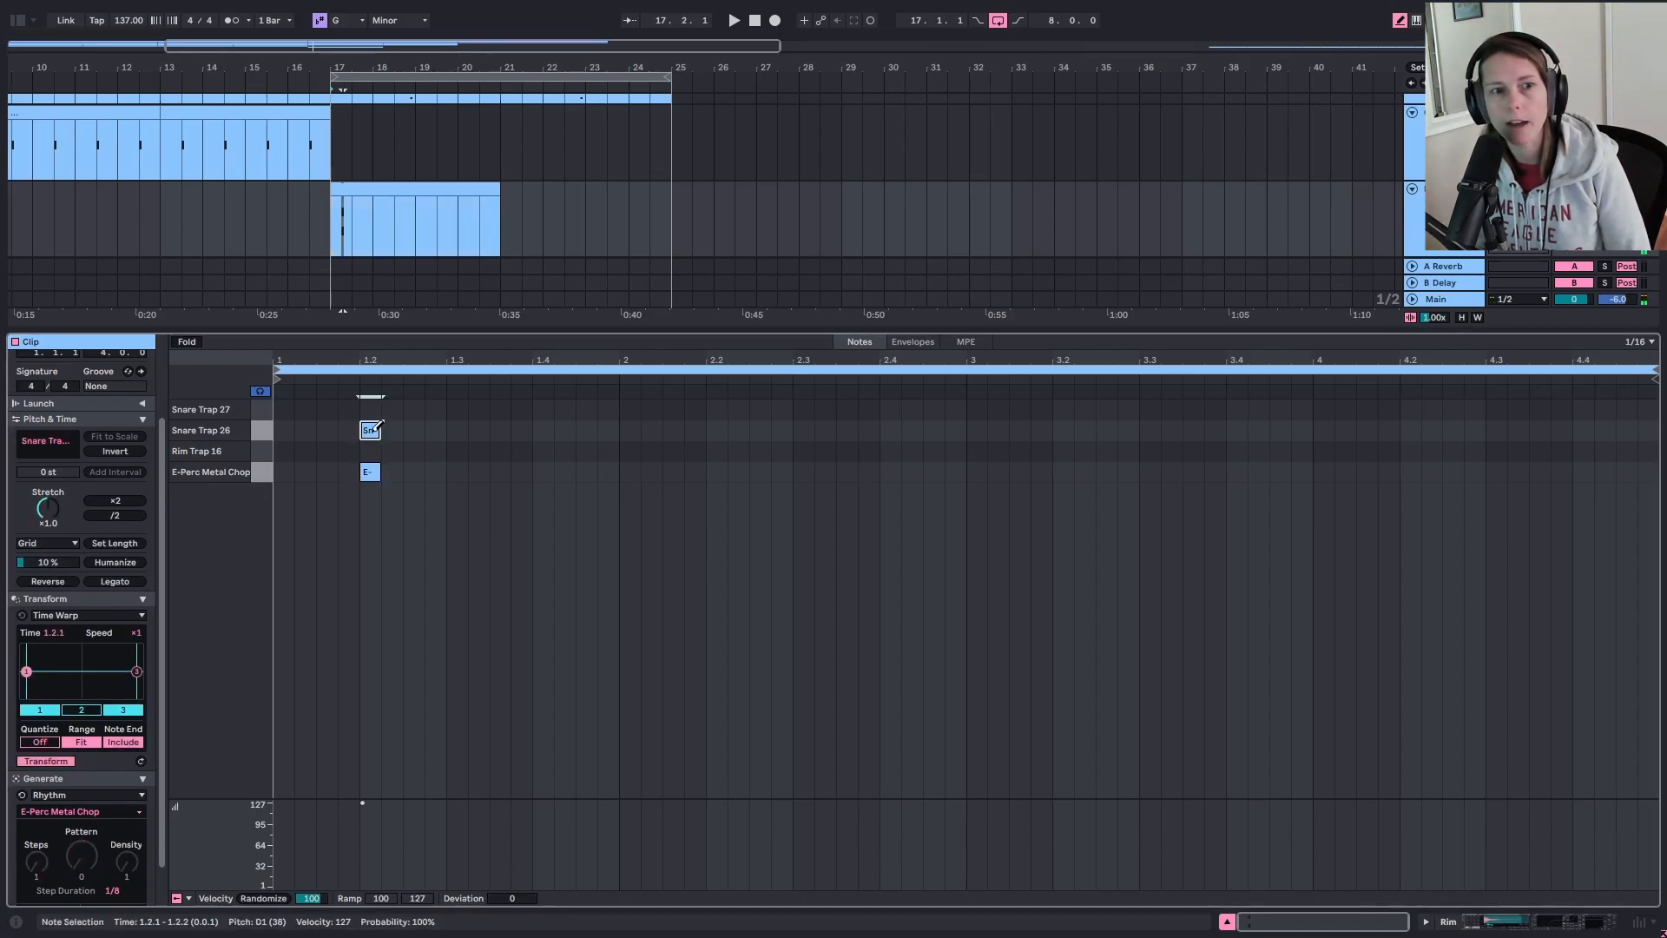
left_click(374, 429)
key("space")
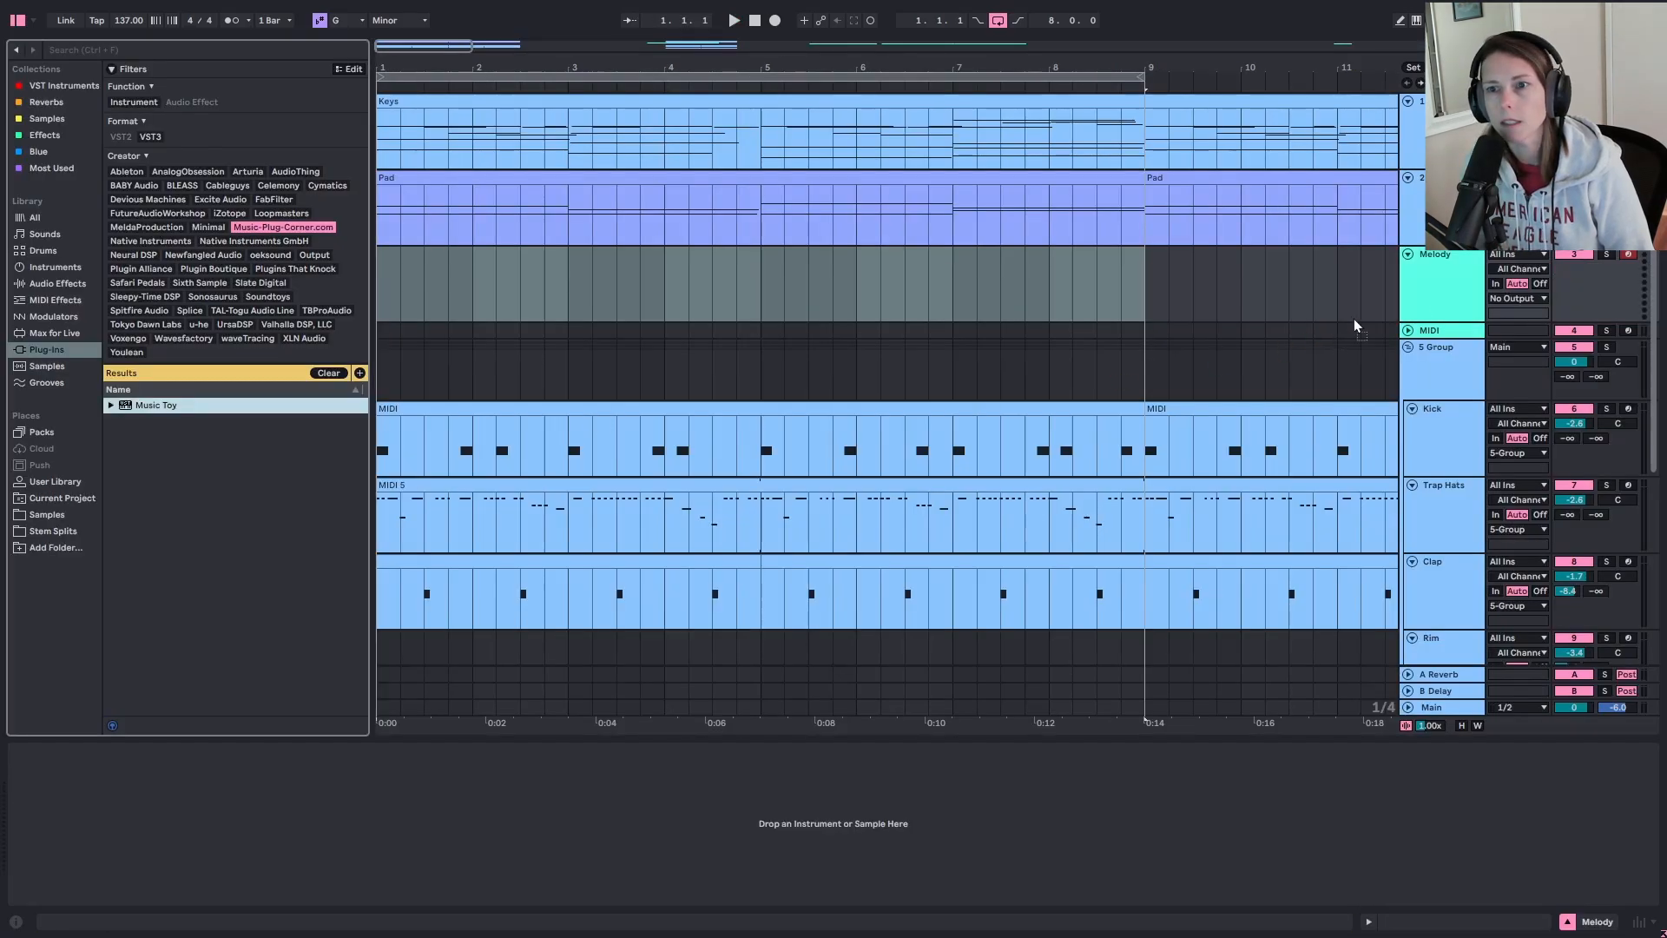
Step: Load Music Toy on the Melody track and audition its presets, including String Distant, Pluck Bendo and String Glassy
key("Return")
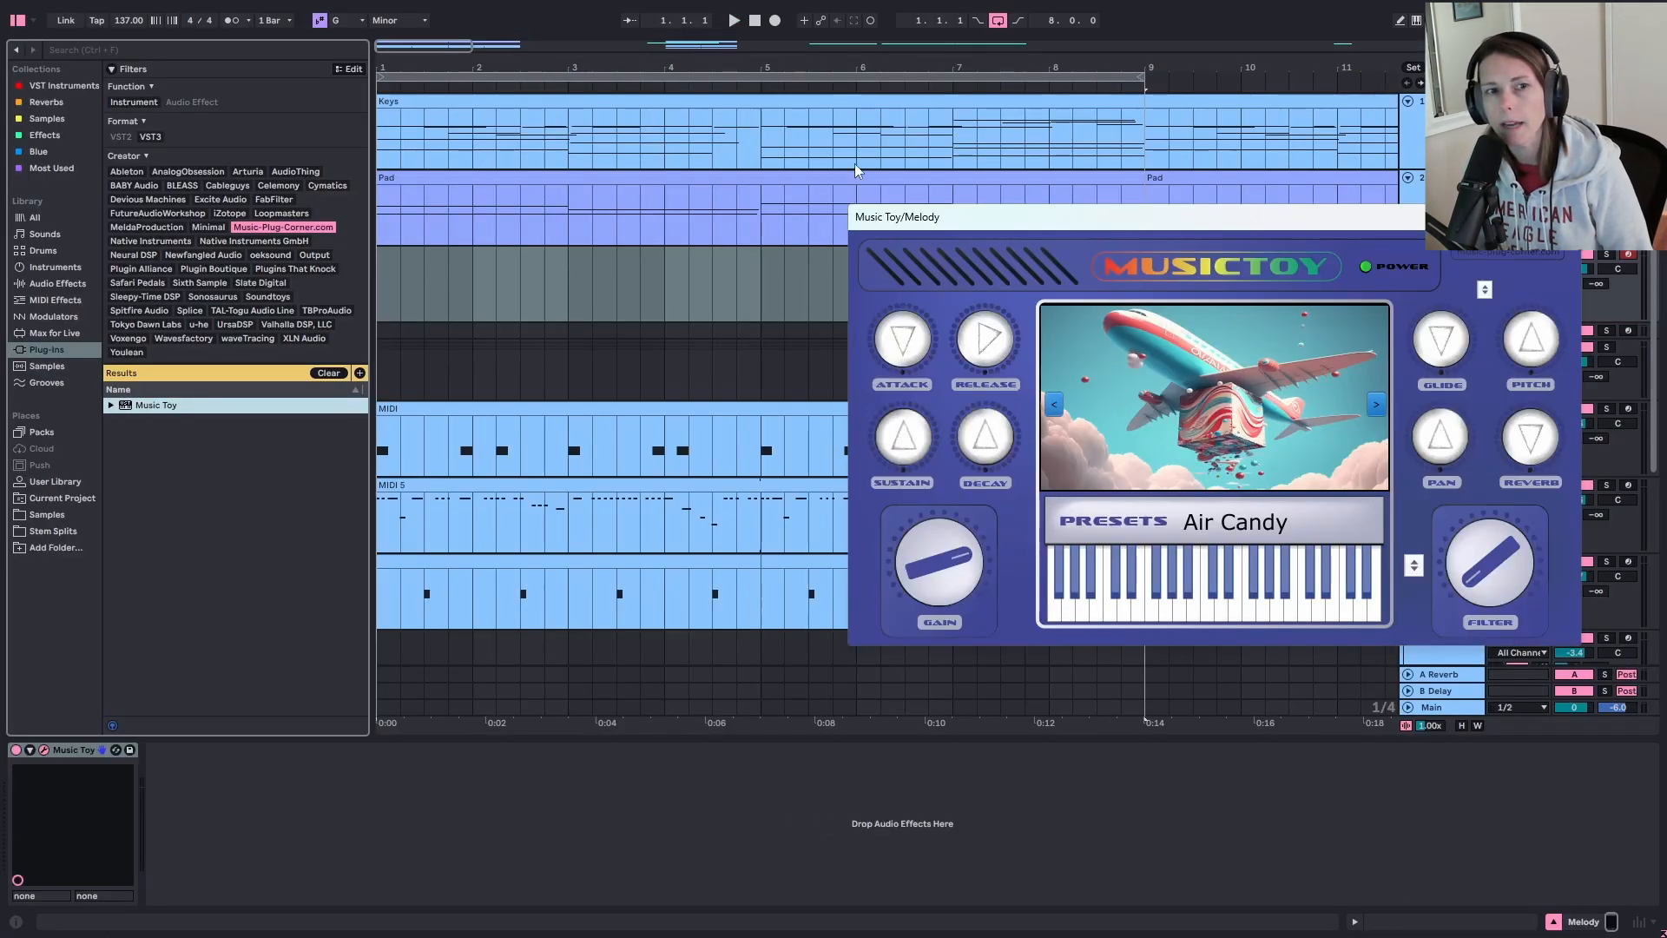
left_click(1263, 523)
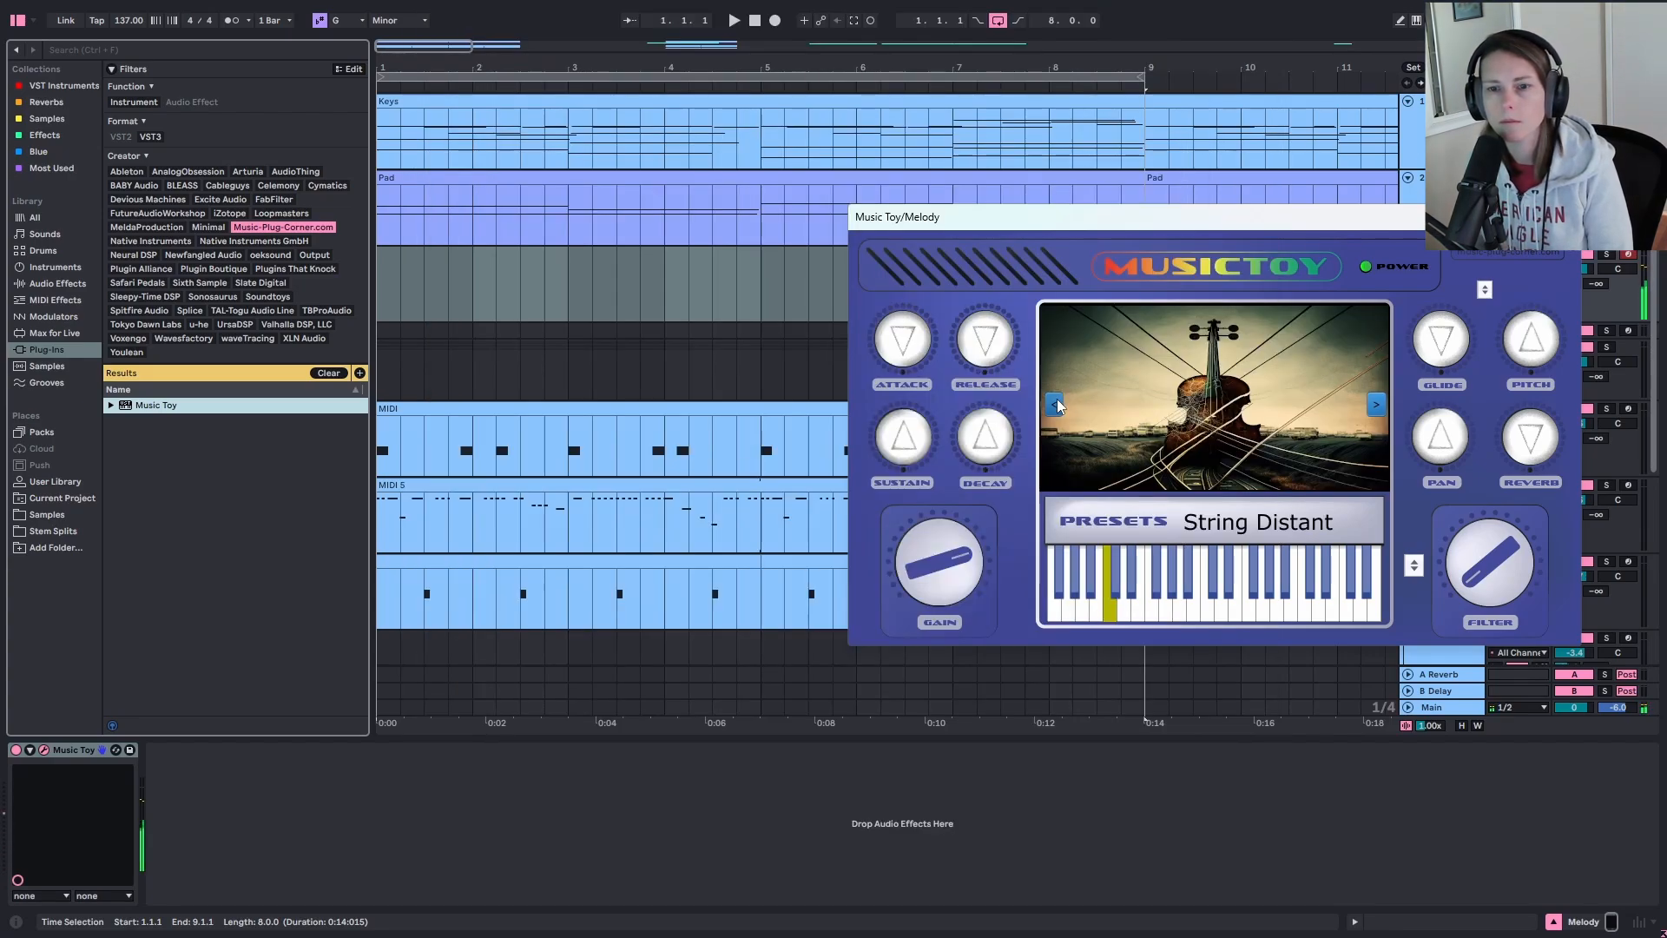
left_click(1056, 404)
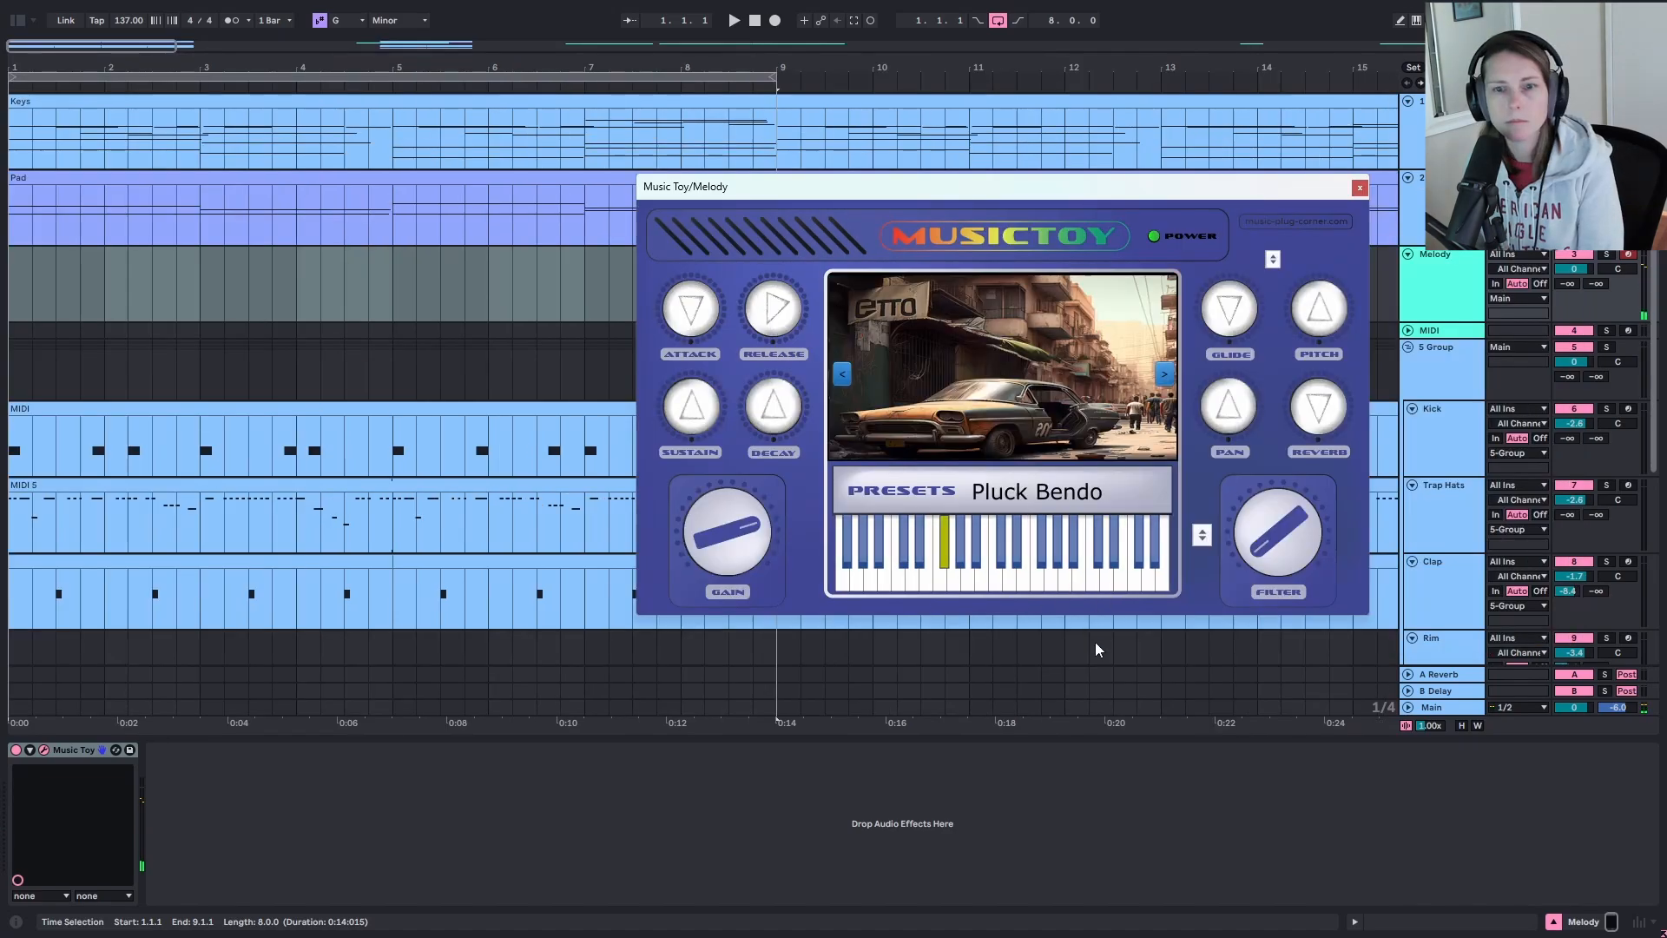
left_click(1164, 374)
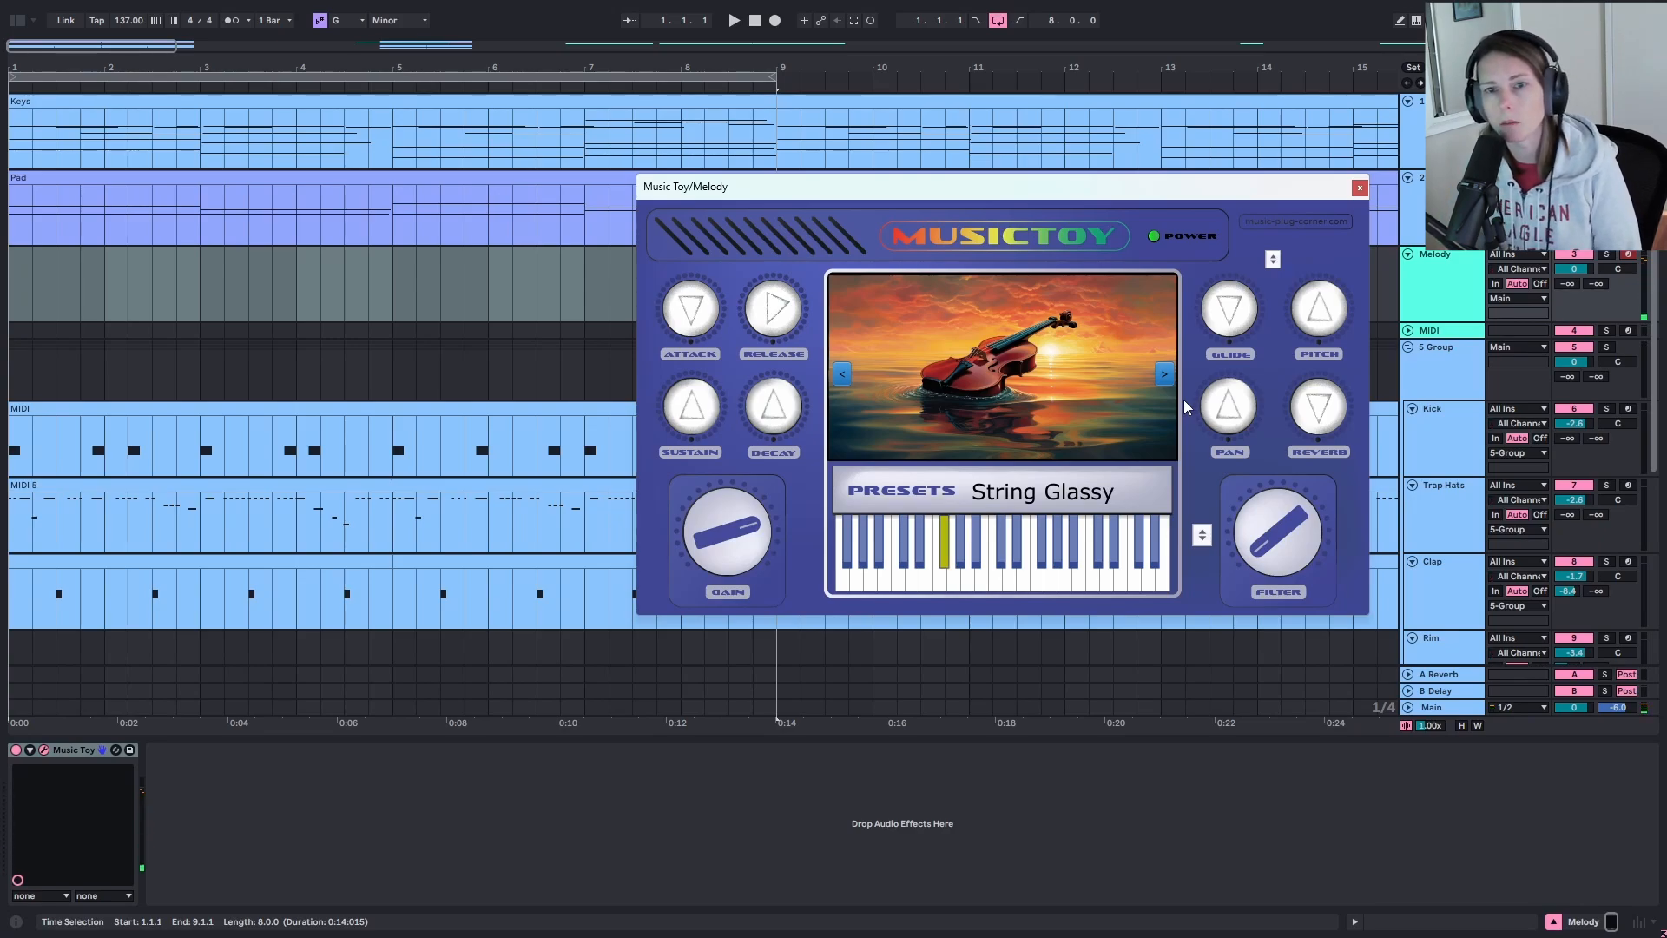
left_click(1360, 189)
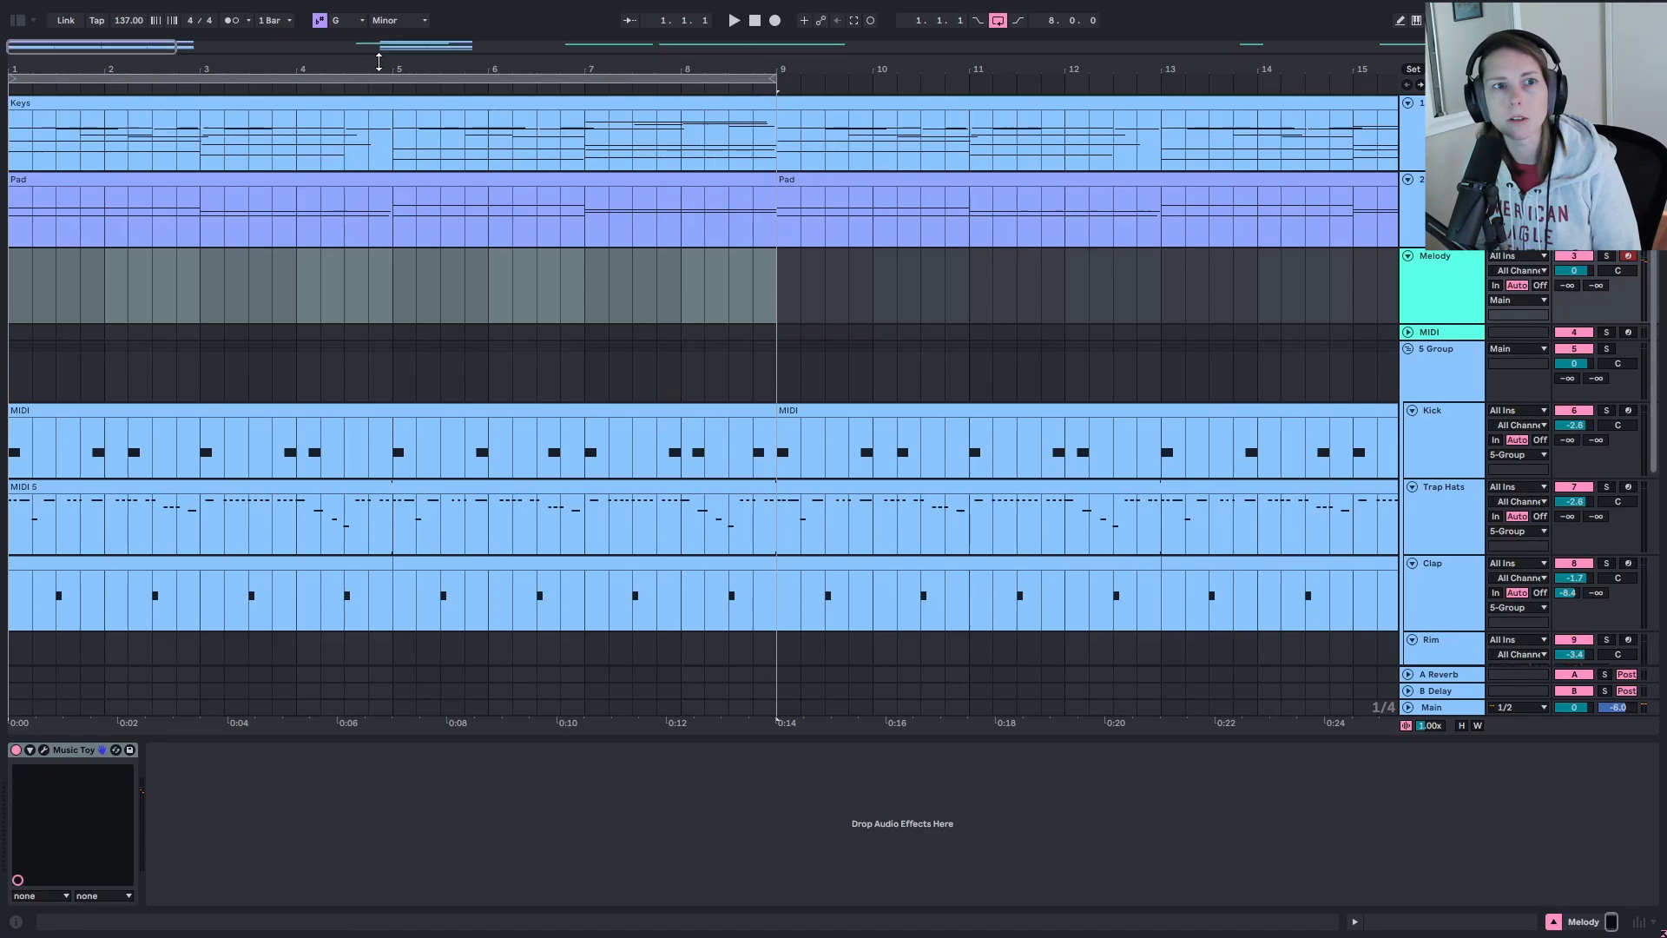
Step: Record a MIDI melody on the Melody track over the first section
left_click(755, 21)
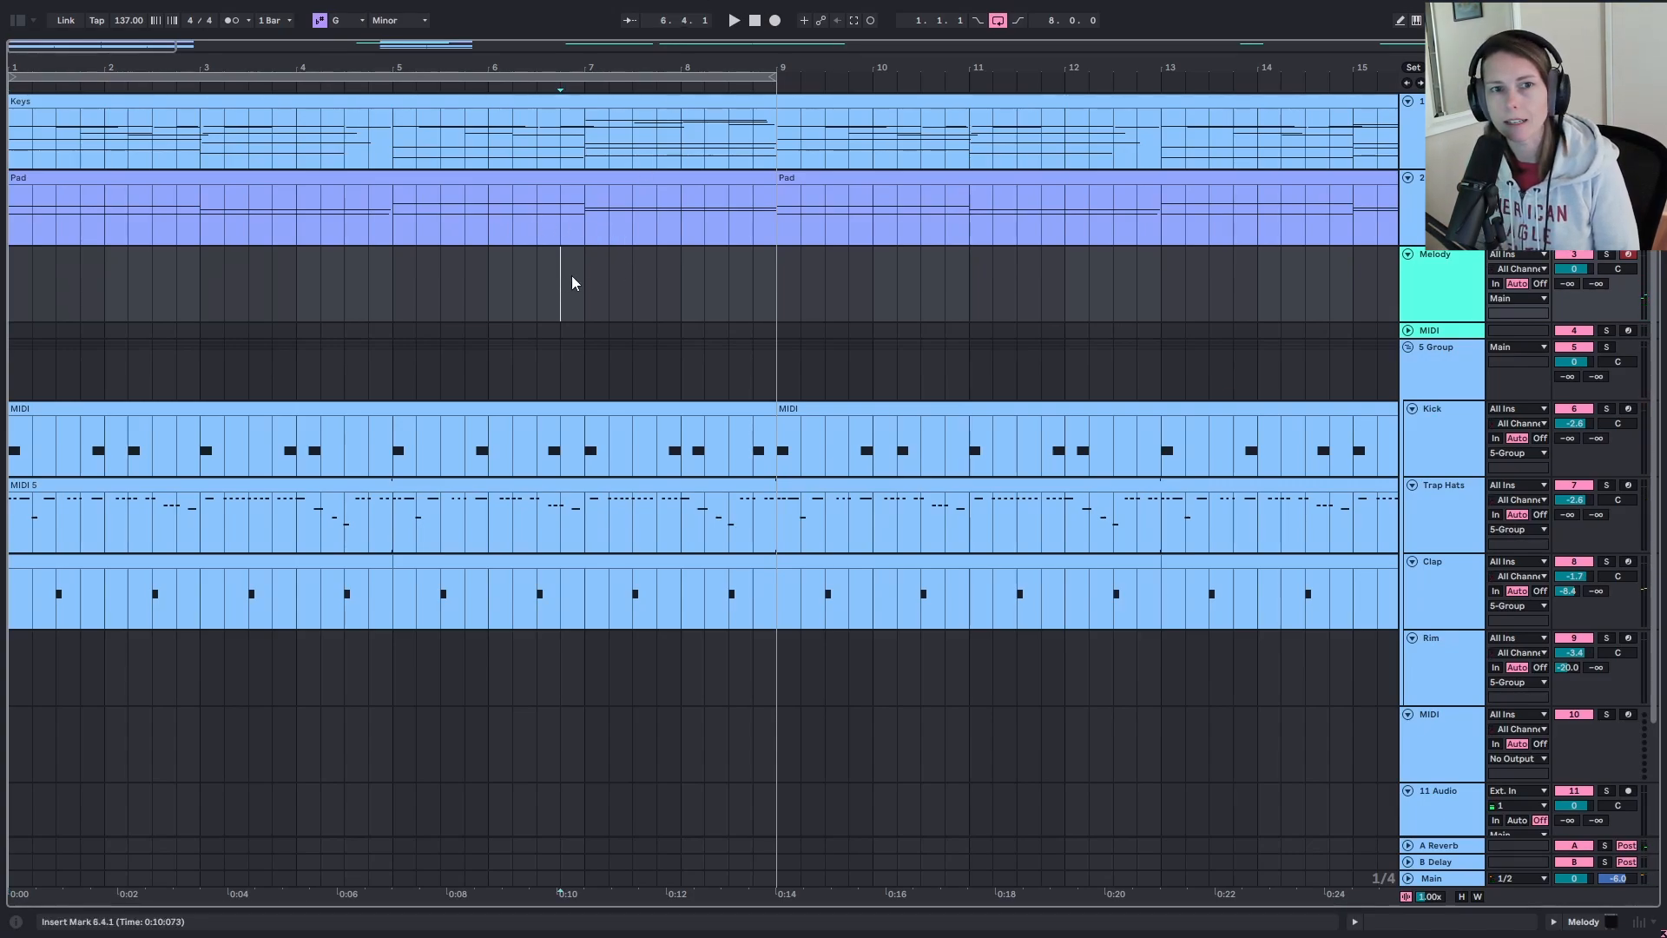
left_click_drag(379, 67, 379, 57)
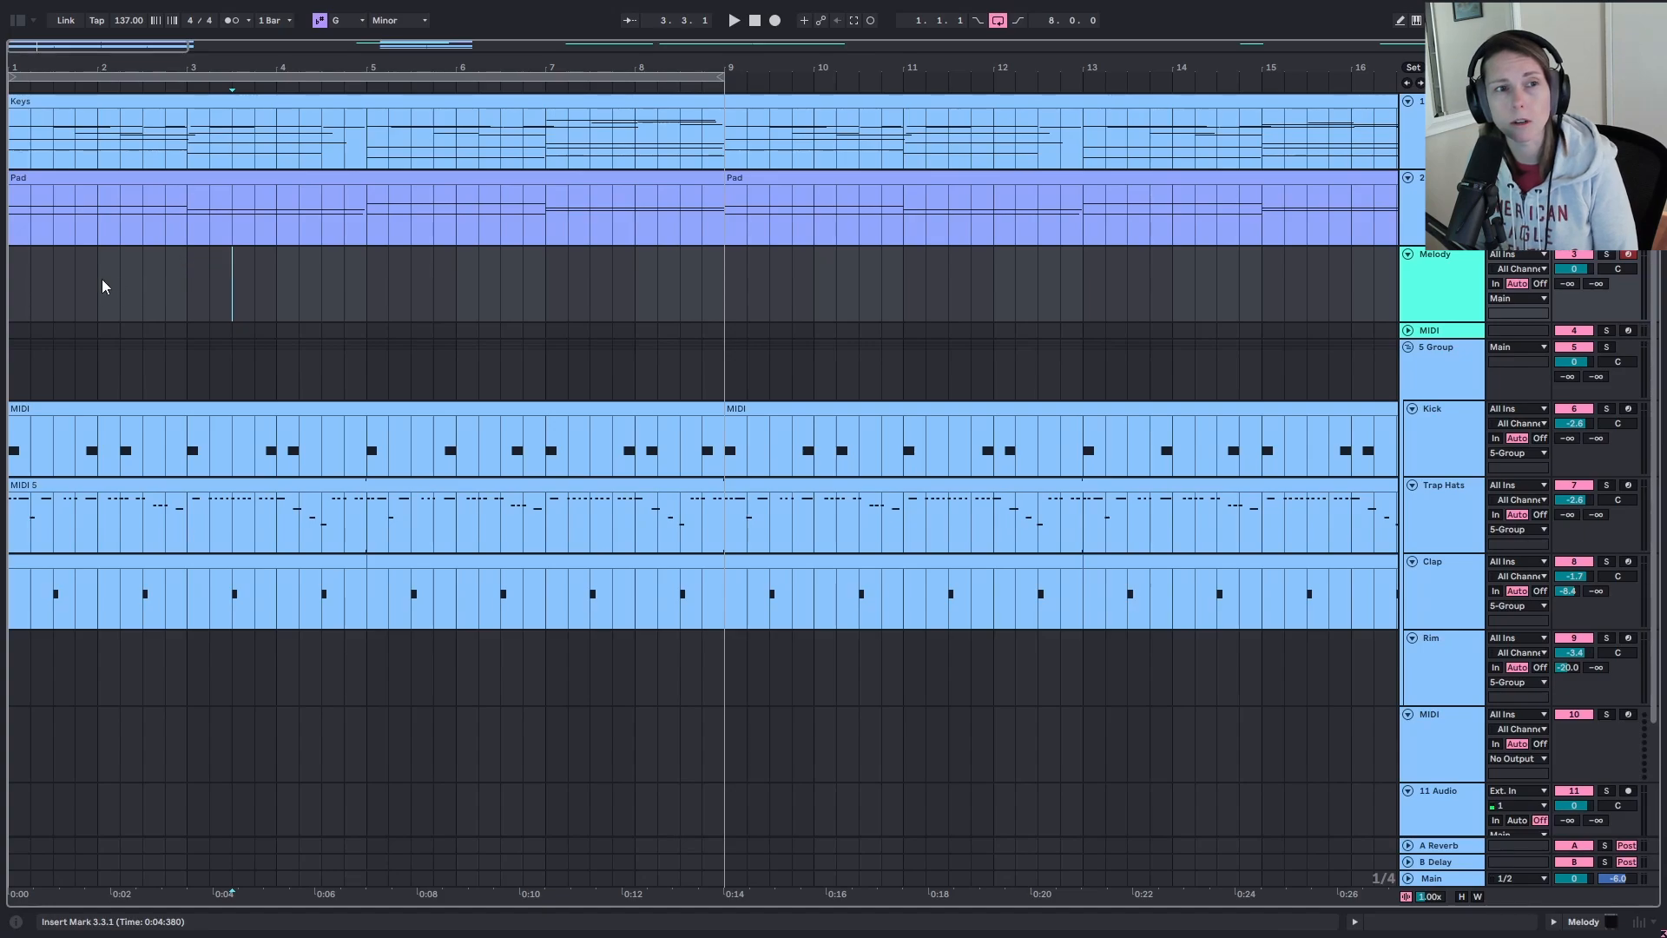
left_click(776, 20)
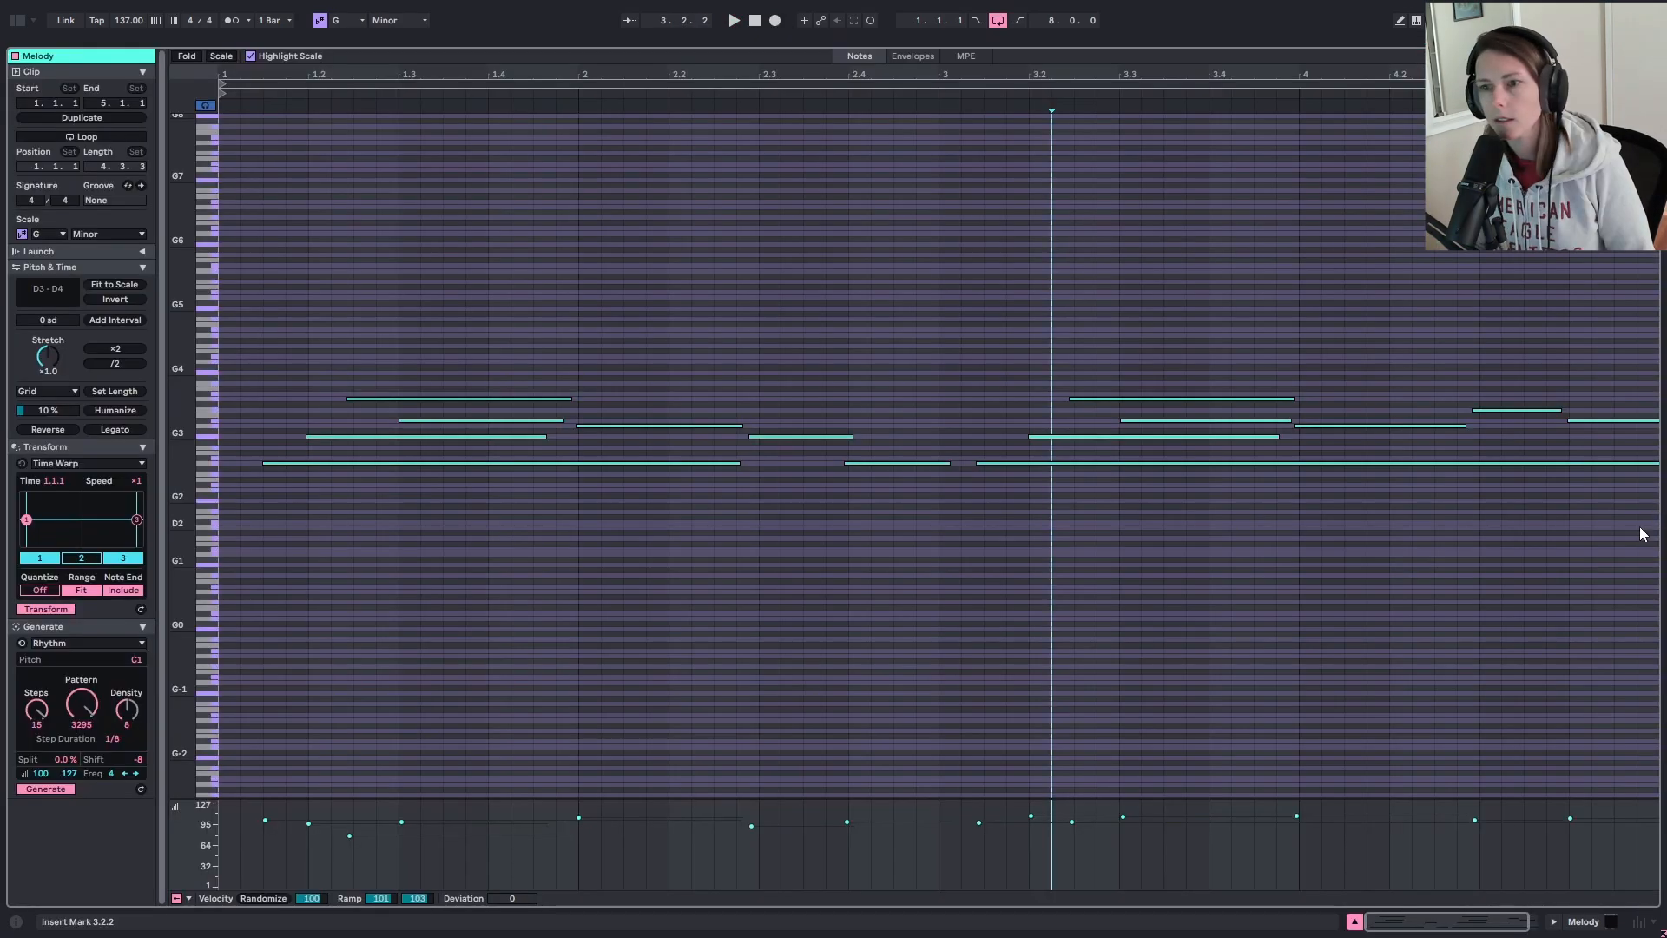
Step: Select every note in the recorded Melody clip and shorten them all together into short staccato notes
left_click(1634, 537)
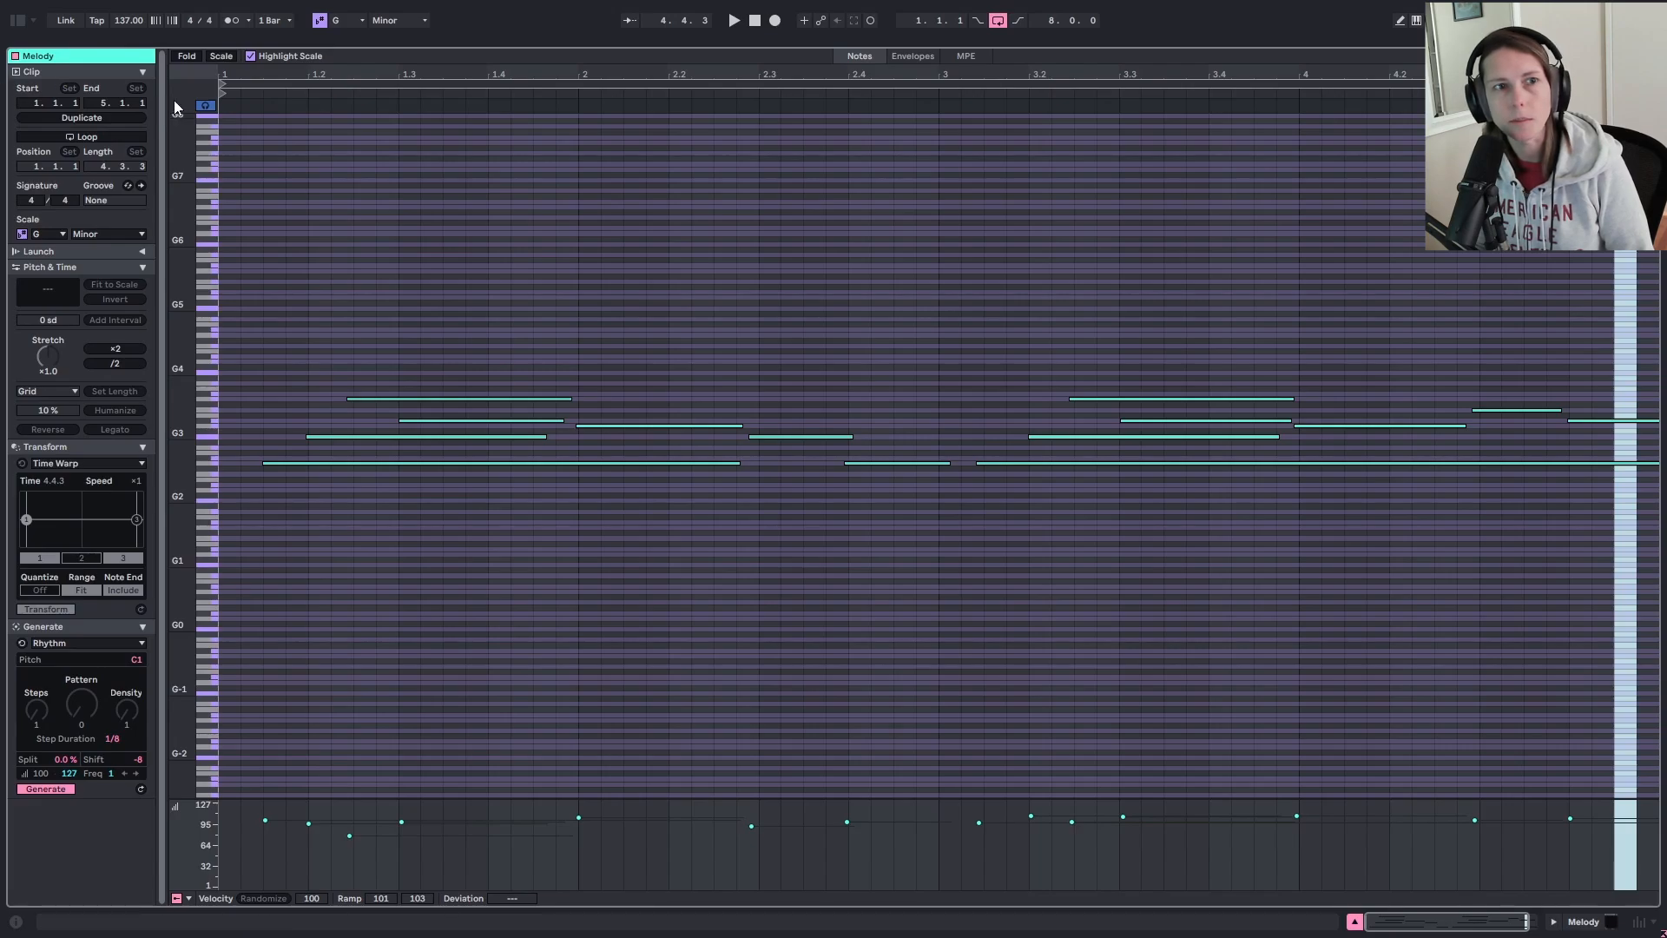
left_click_drag(1641, 531, 180, 204)
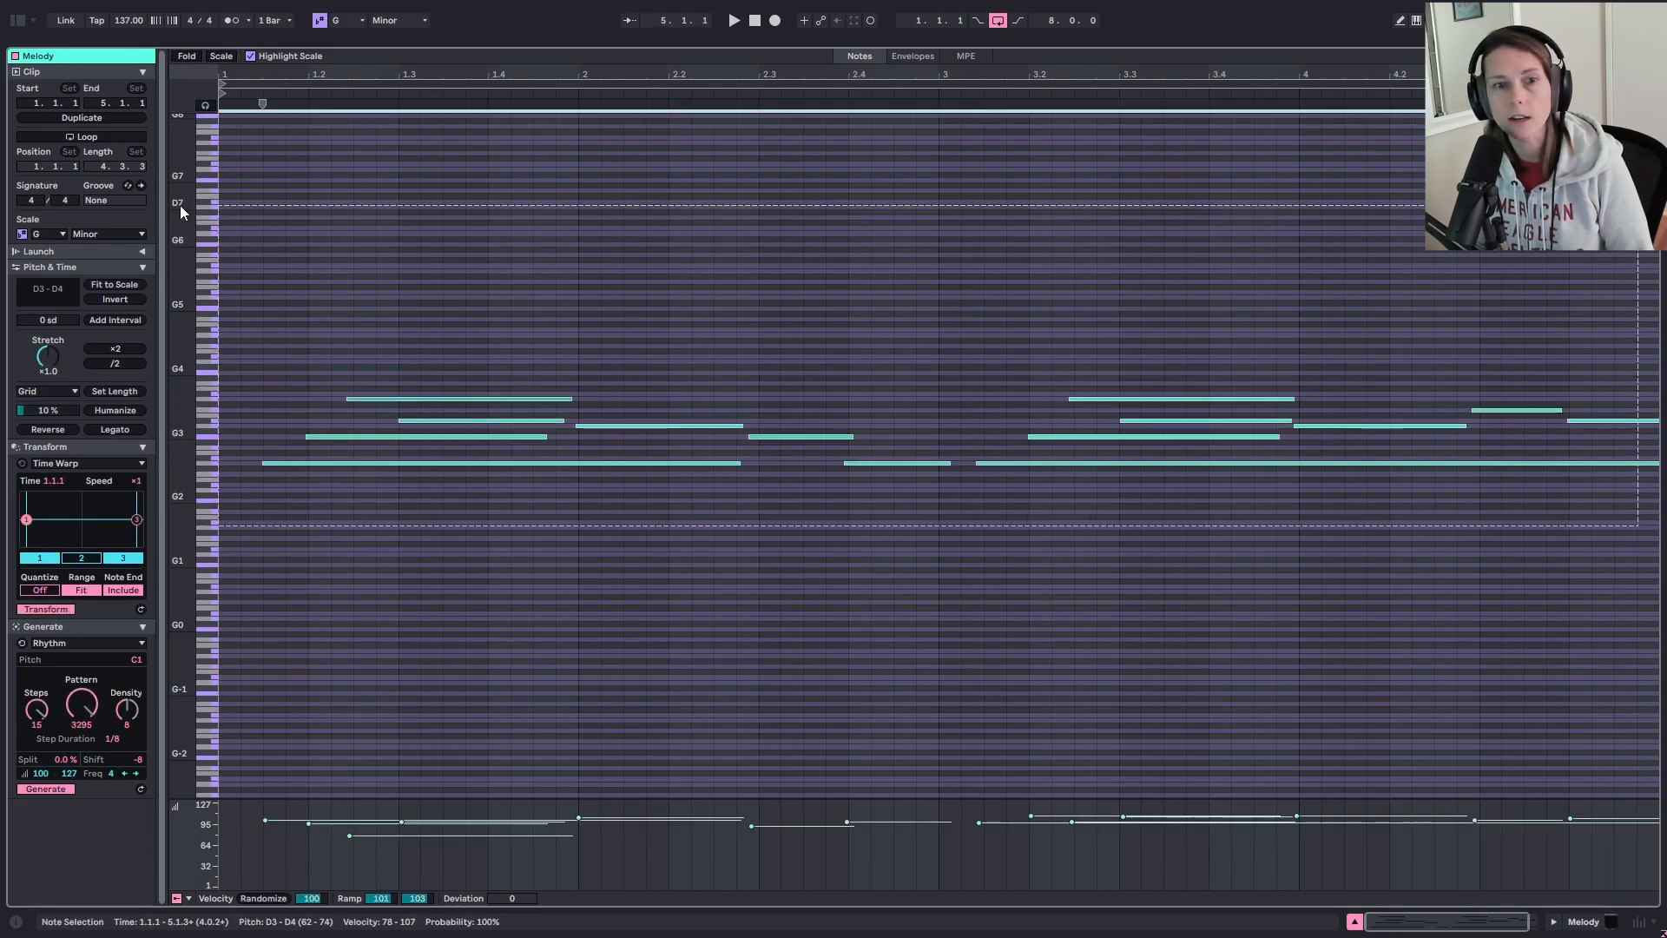
left_click(738, 464)
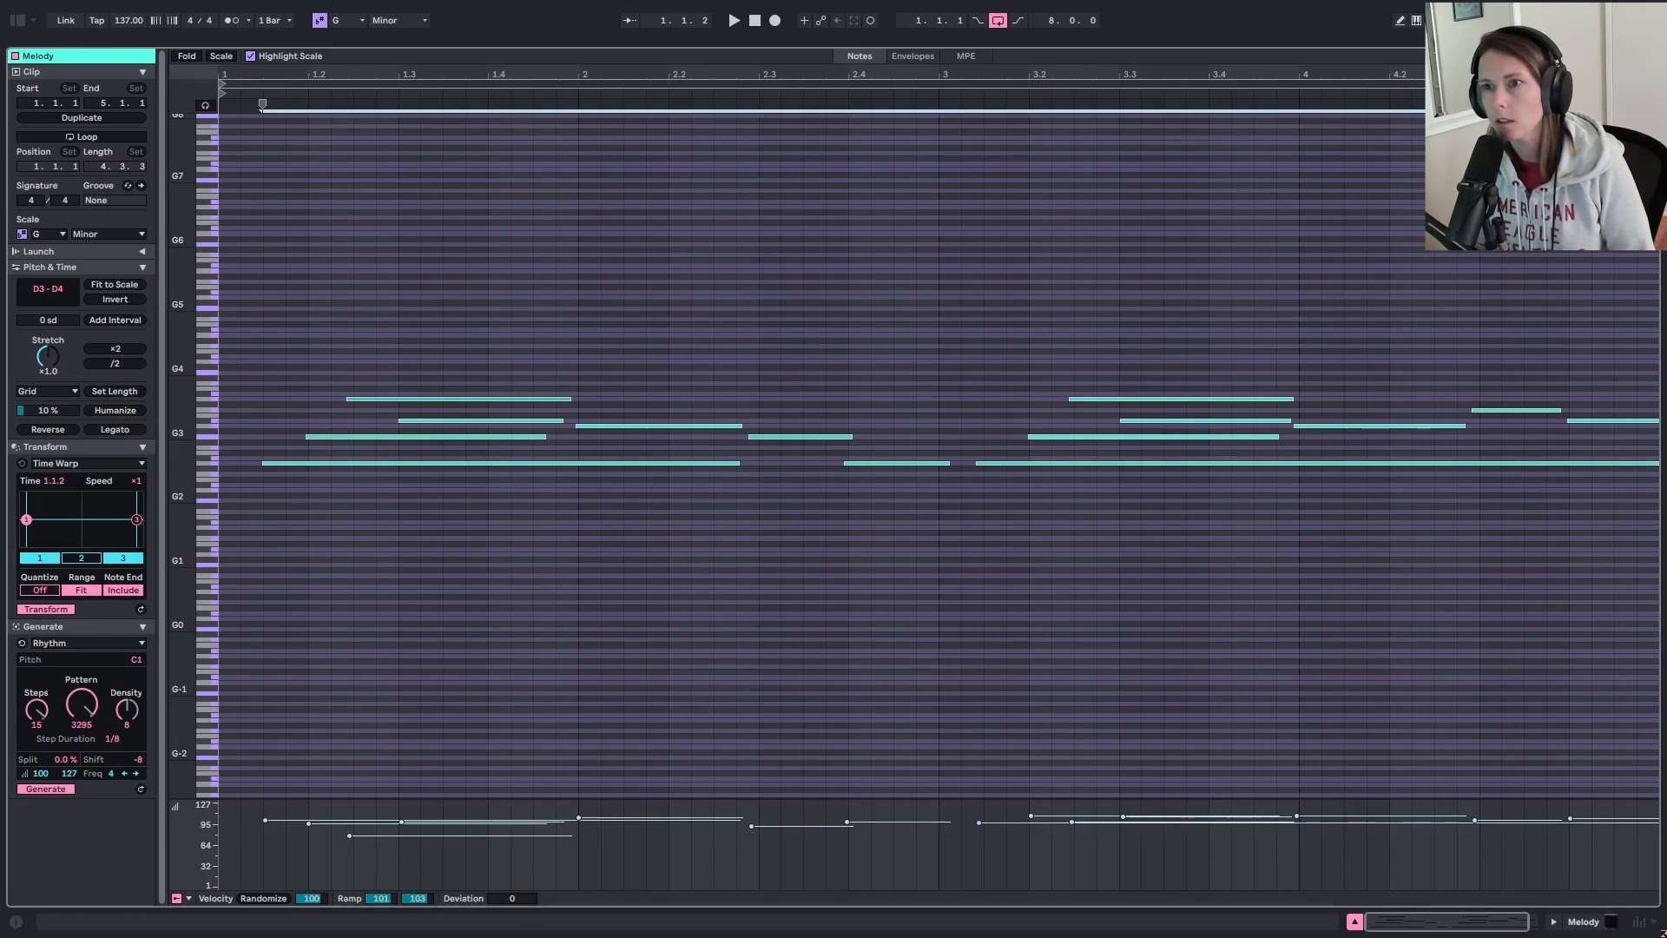
scroll(1658, 471, "down", 2)
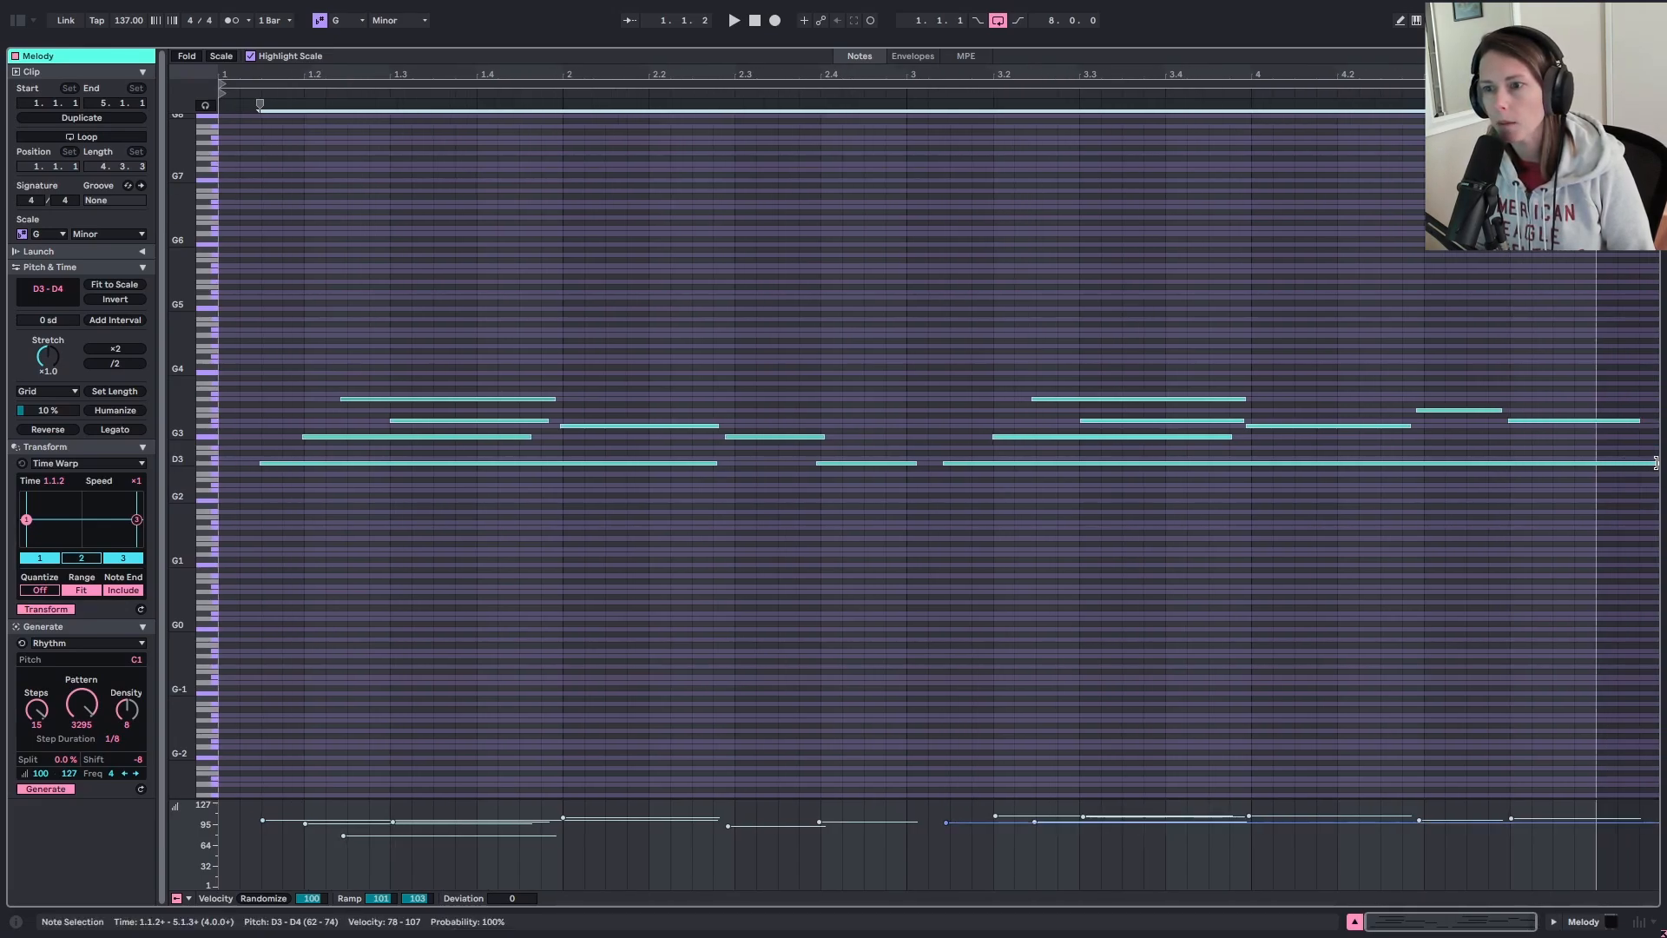
left_click_drag(1648, 472, 971, 462)
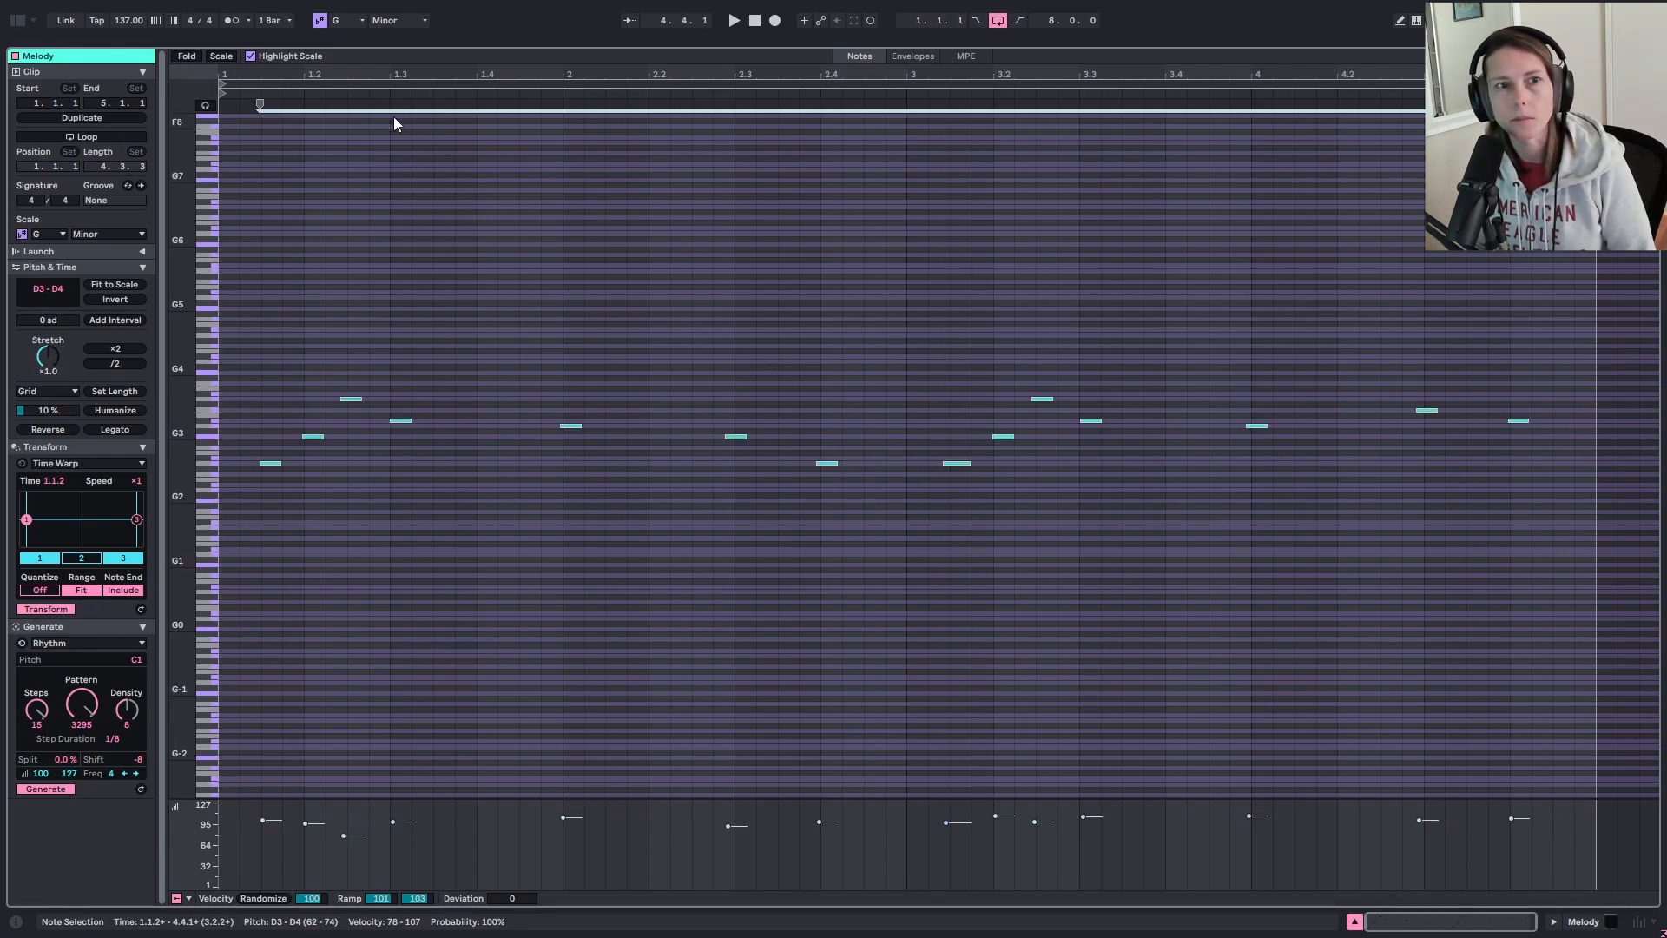
Step: Enable note preview and select the low G2 notes in bars 1 and 3 of the melody clip to audition them
left_click_drag(393, 75, 450, 106)
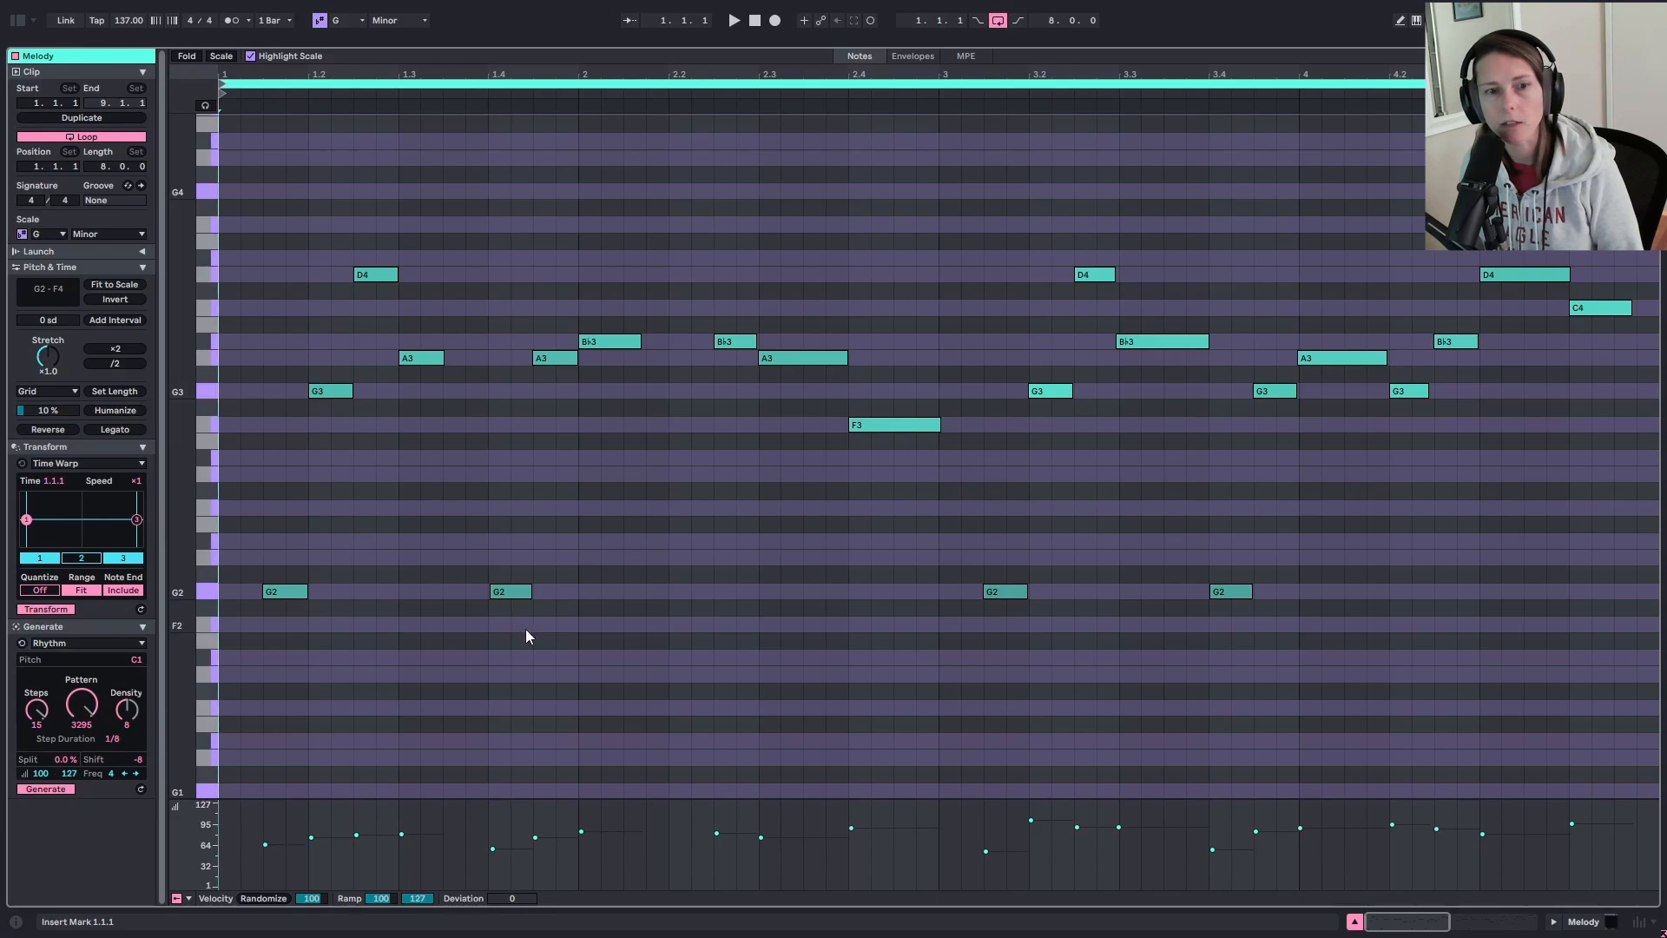
left_click_drag(294, 627, 291, 593)
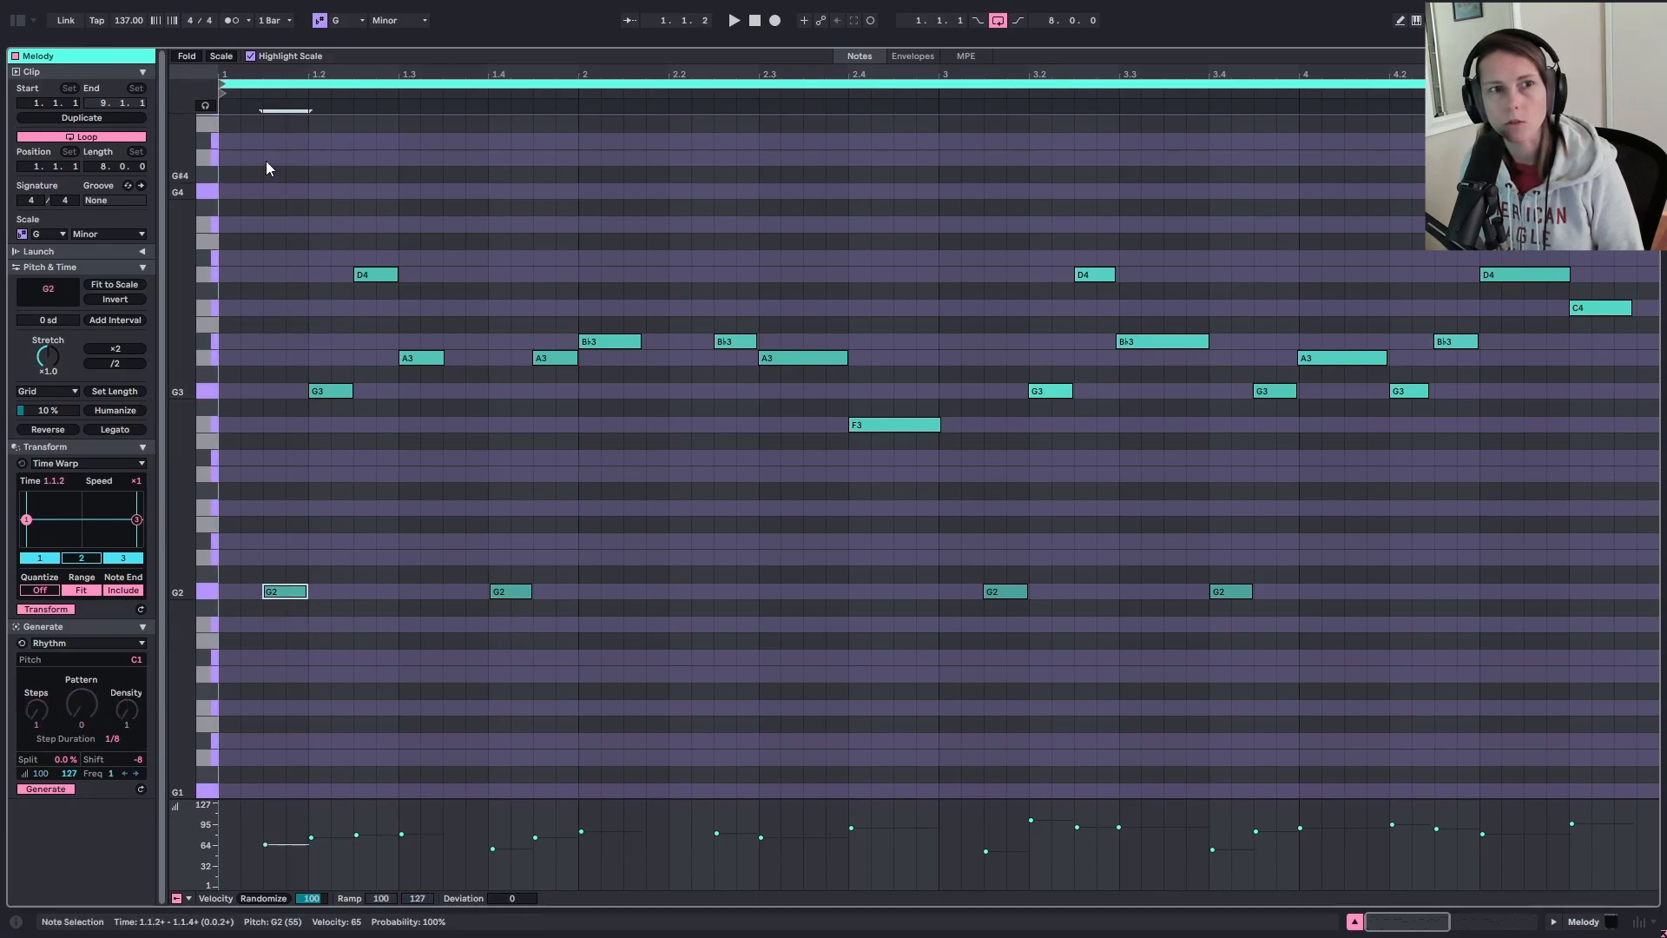
left_click(206, 105)
left_click_drag(526, 667, 516, 580)
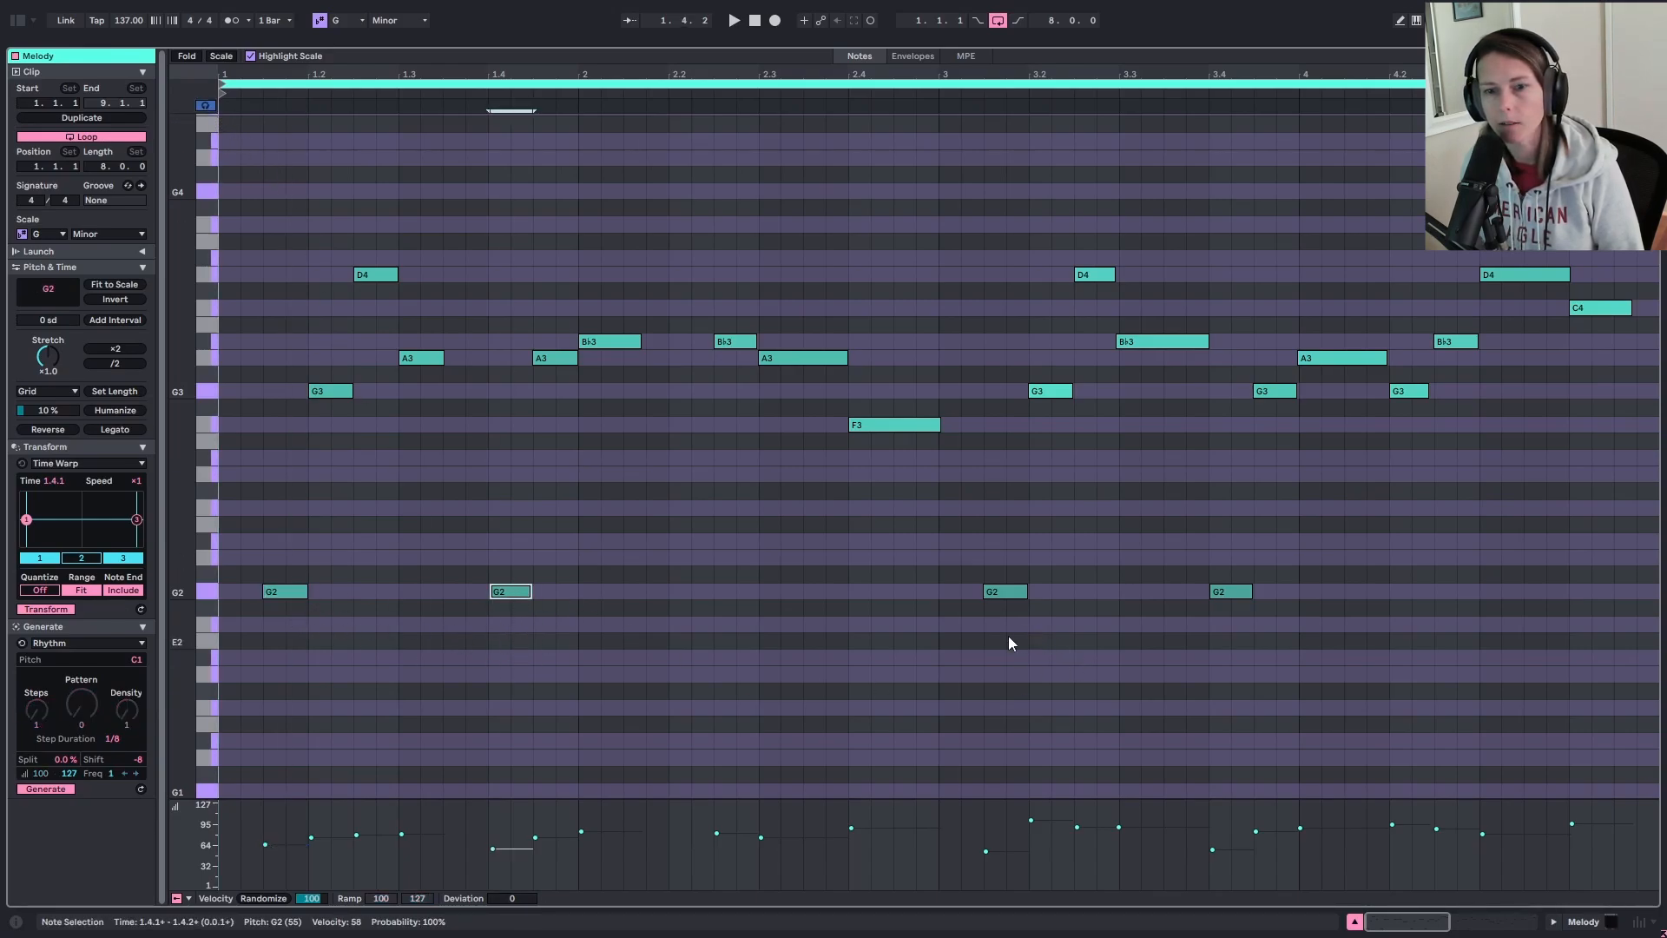
left_click_drag(1009, 640, 1266, 544)
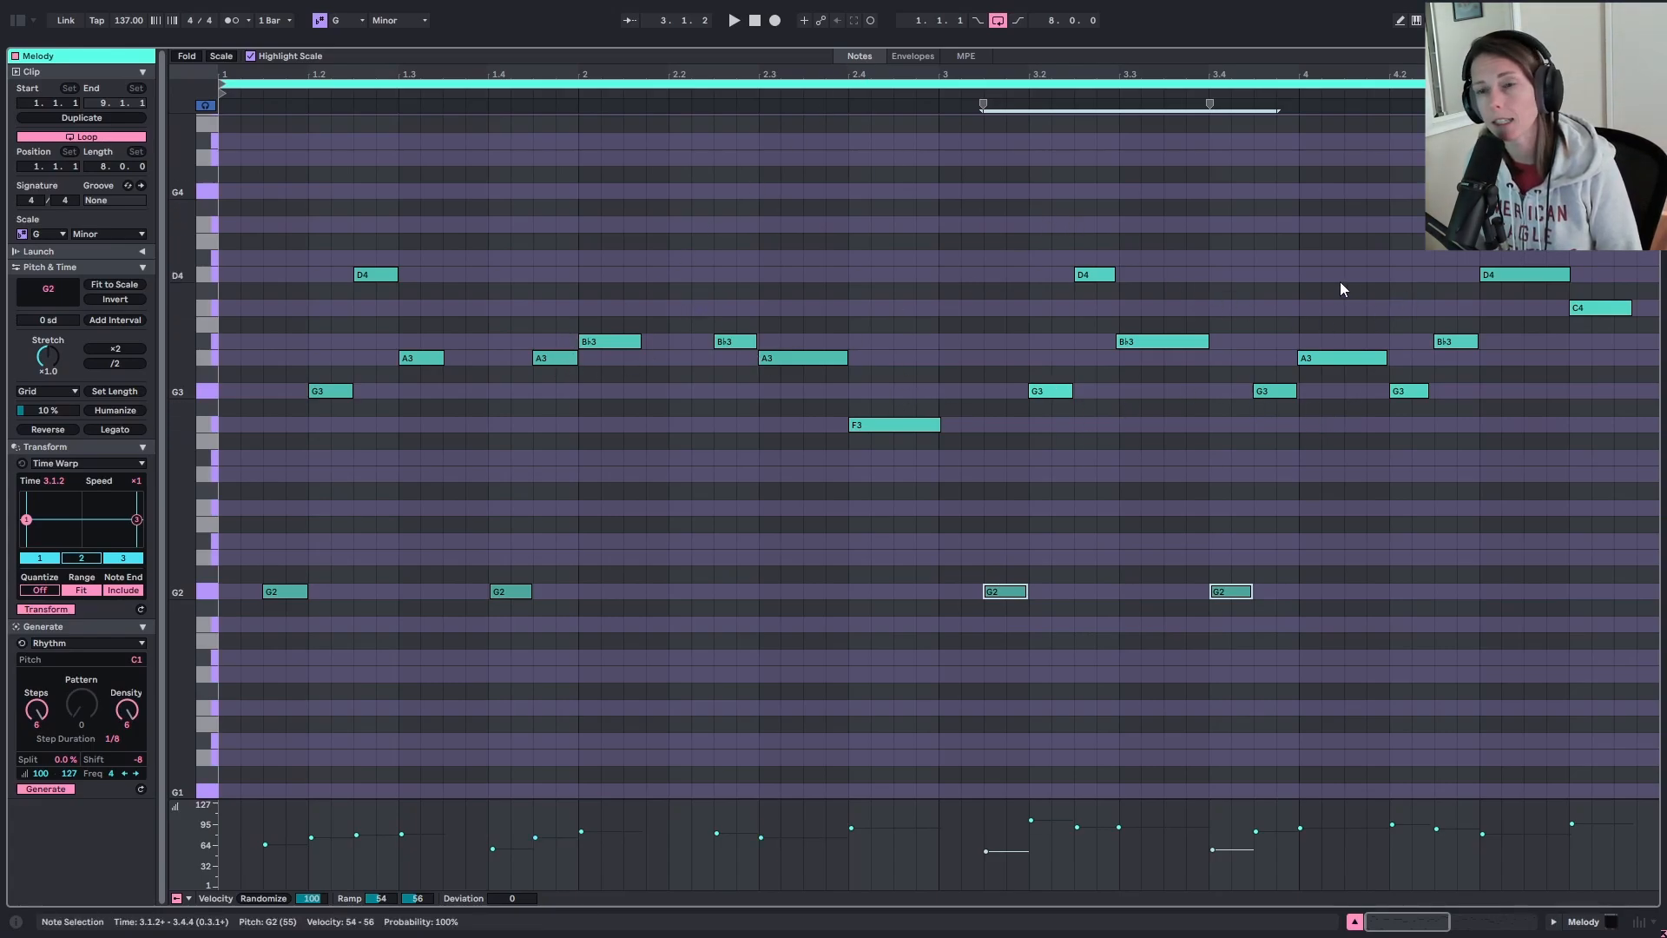
Step: During playback, raise the Melody track's volume to -11.2 dB and enable its Pro-Q 3, Echo and Hybrid Reverb effects
key("space")
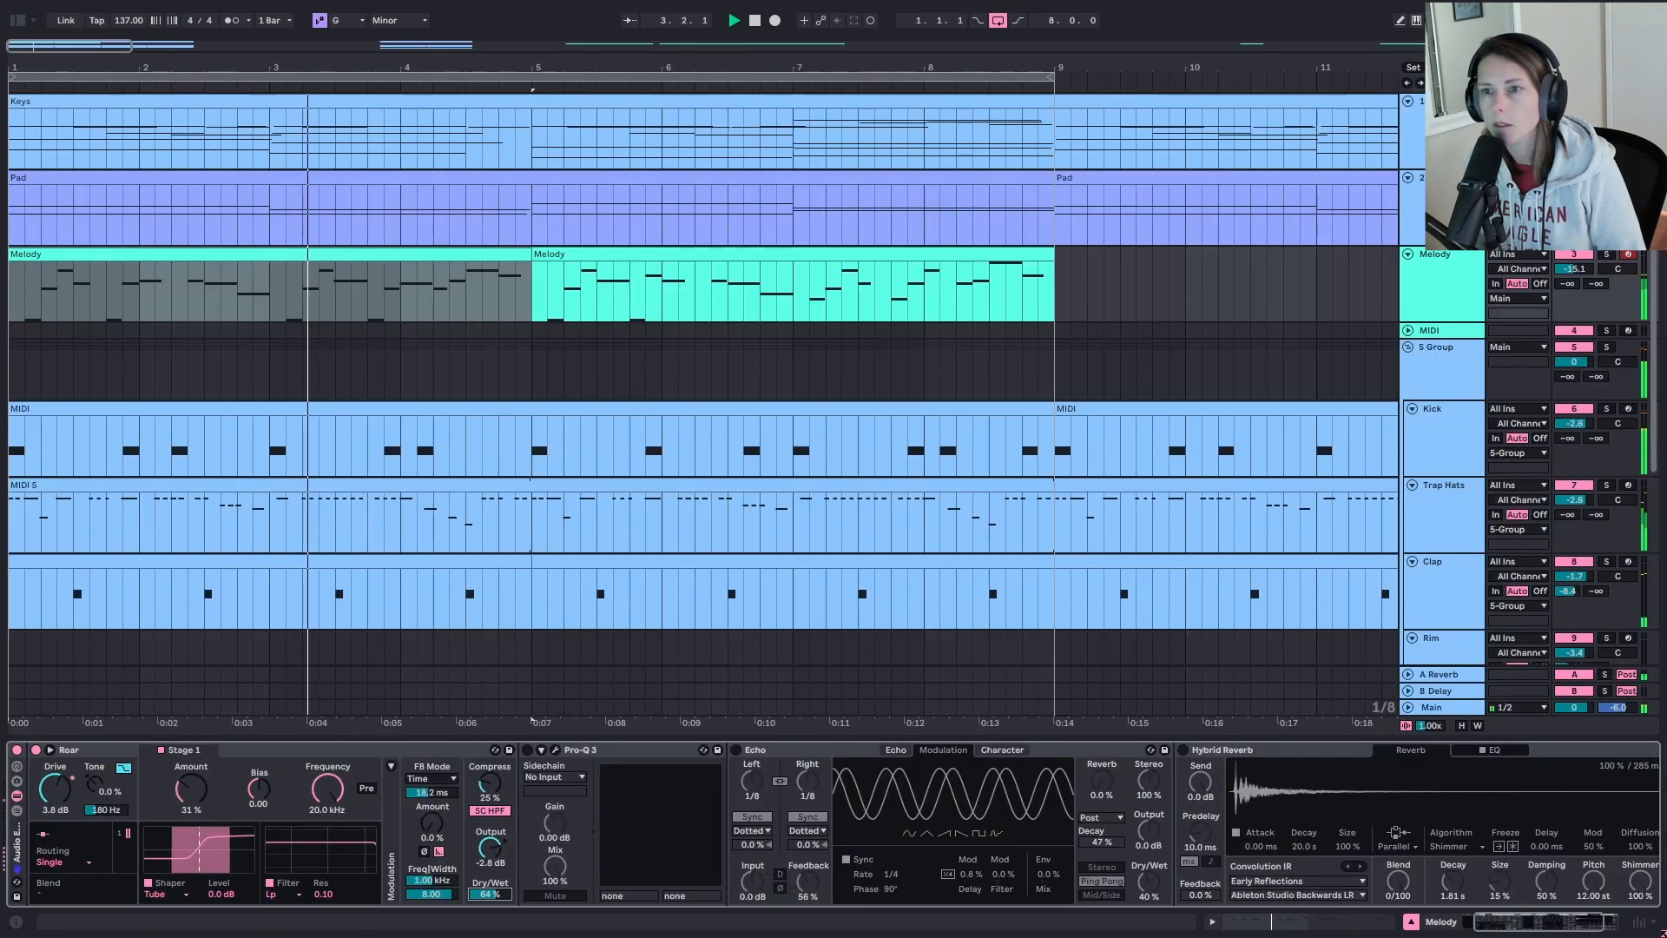
left_click_drag(1578, 269, 1578, 251)
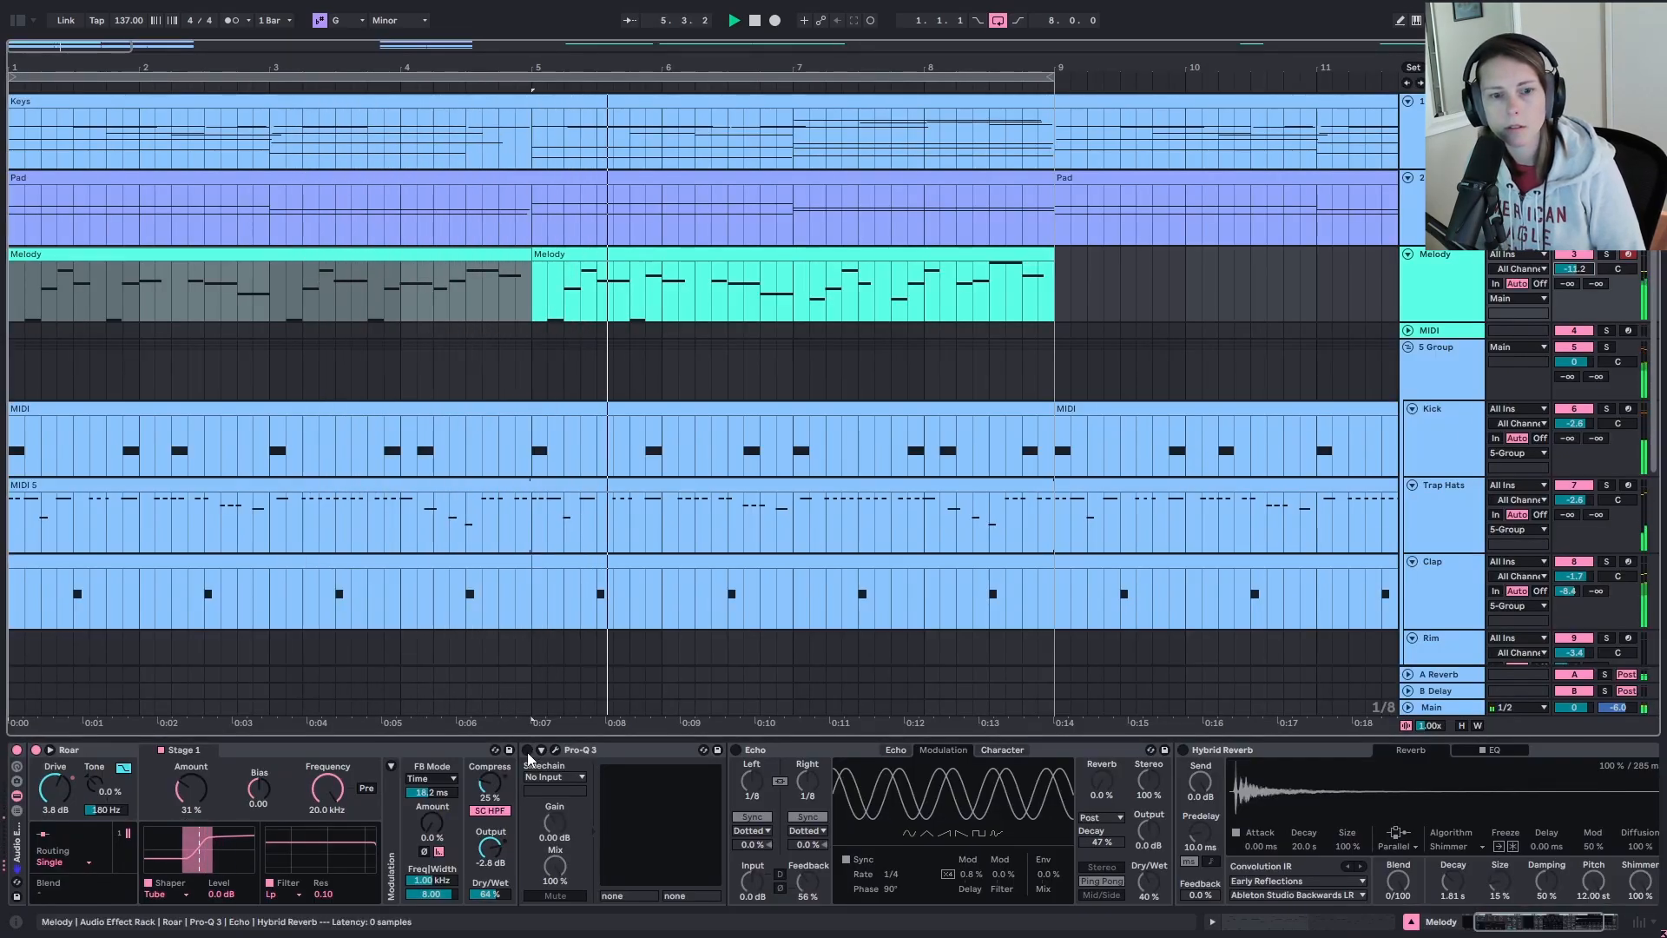
left_click(528, 752)
left_click(556, 749)
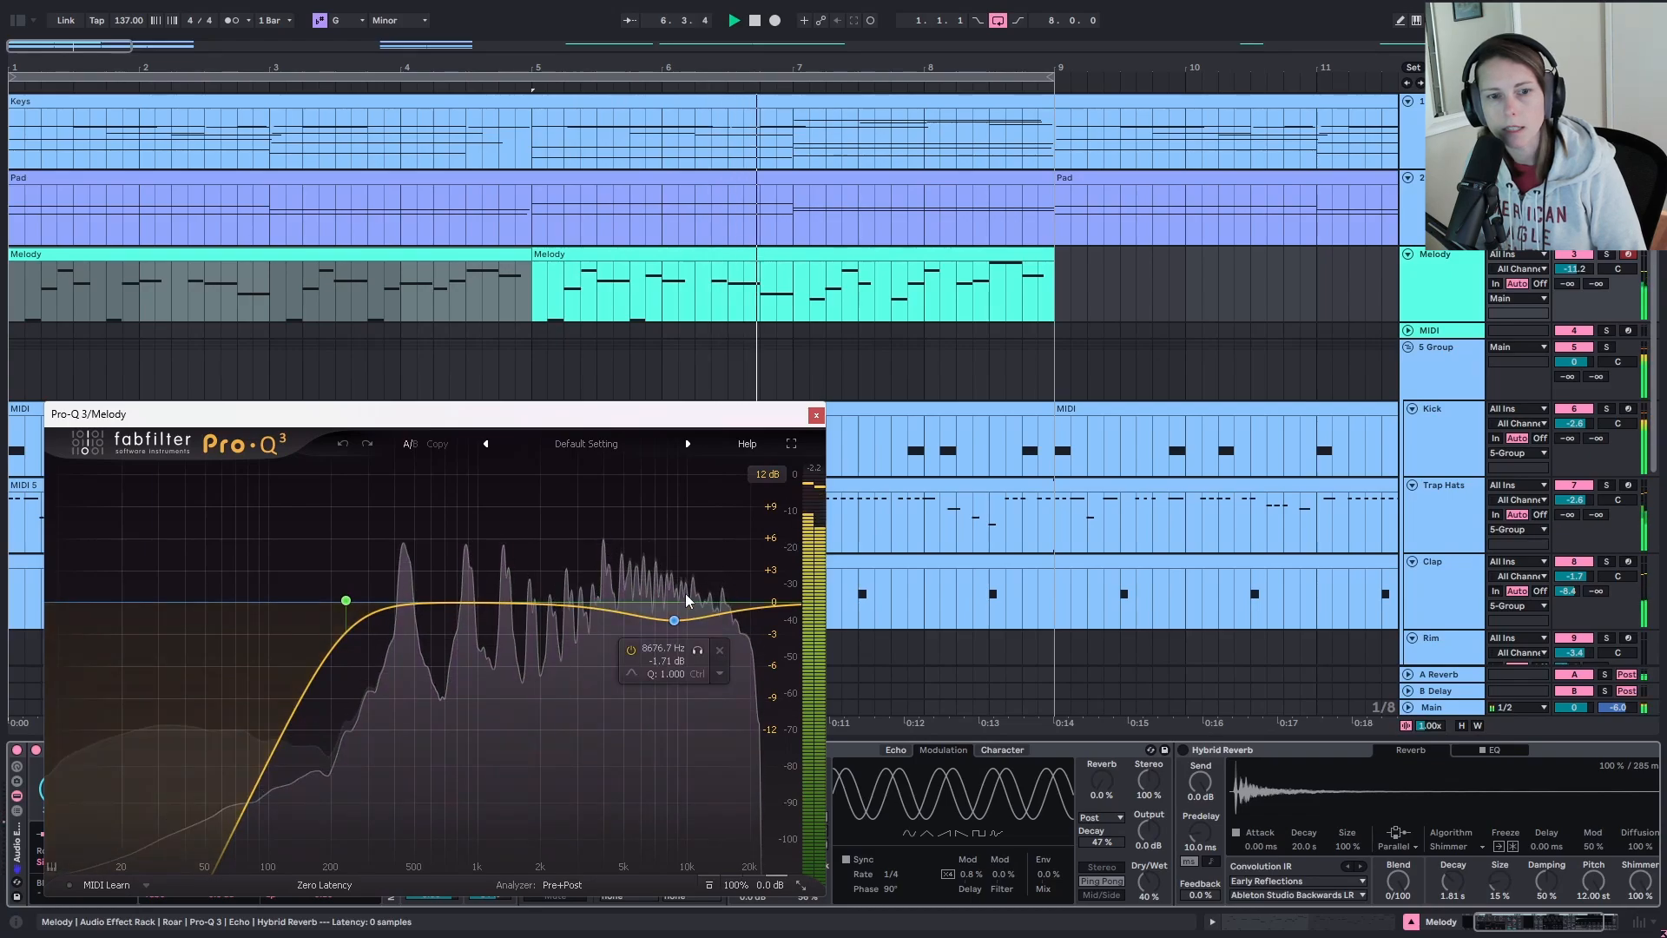
left_click(816, 415)
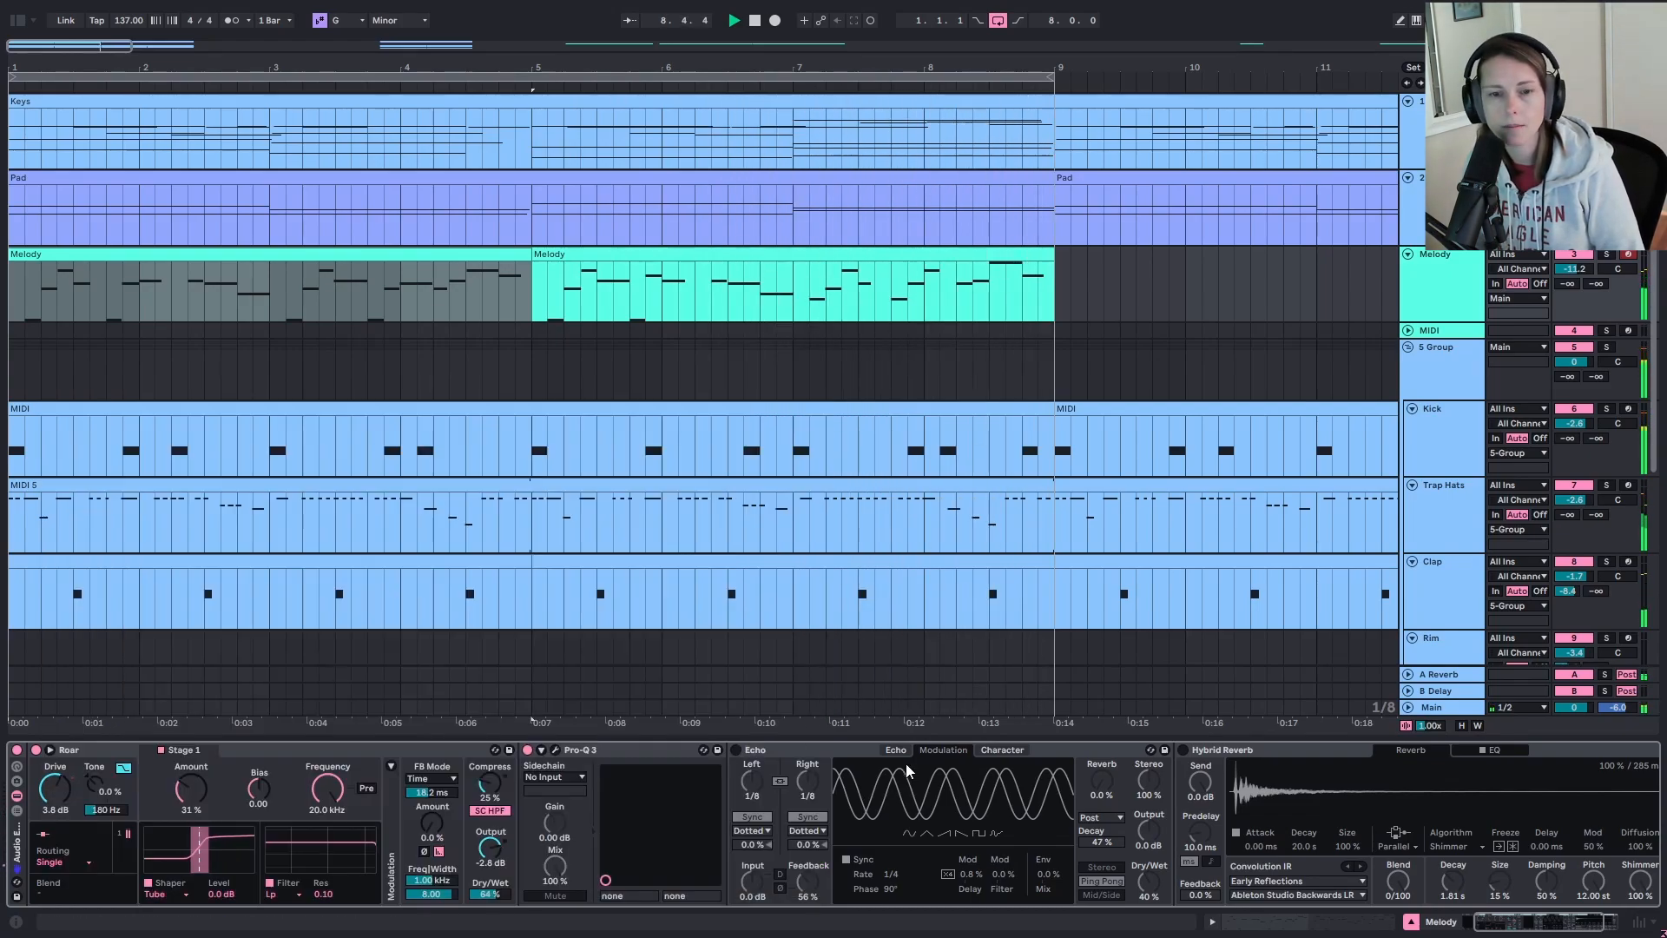
left_click(736, 750)
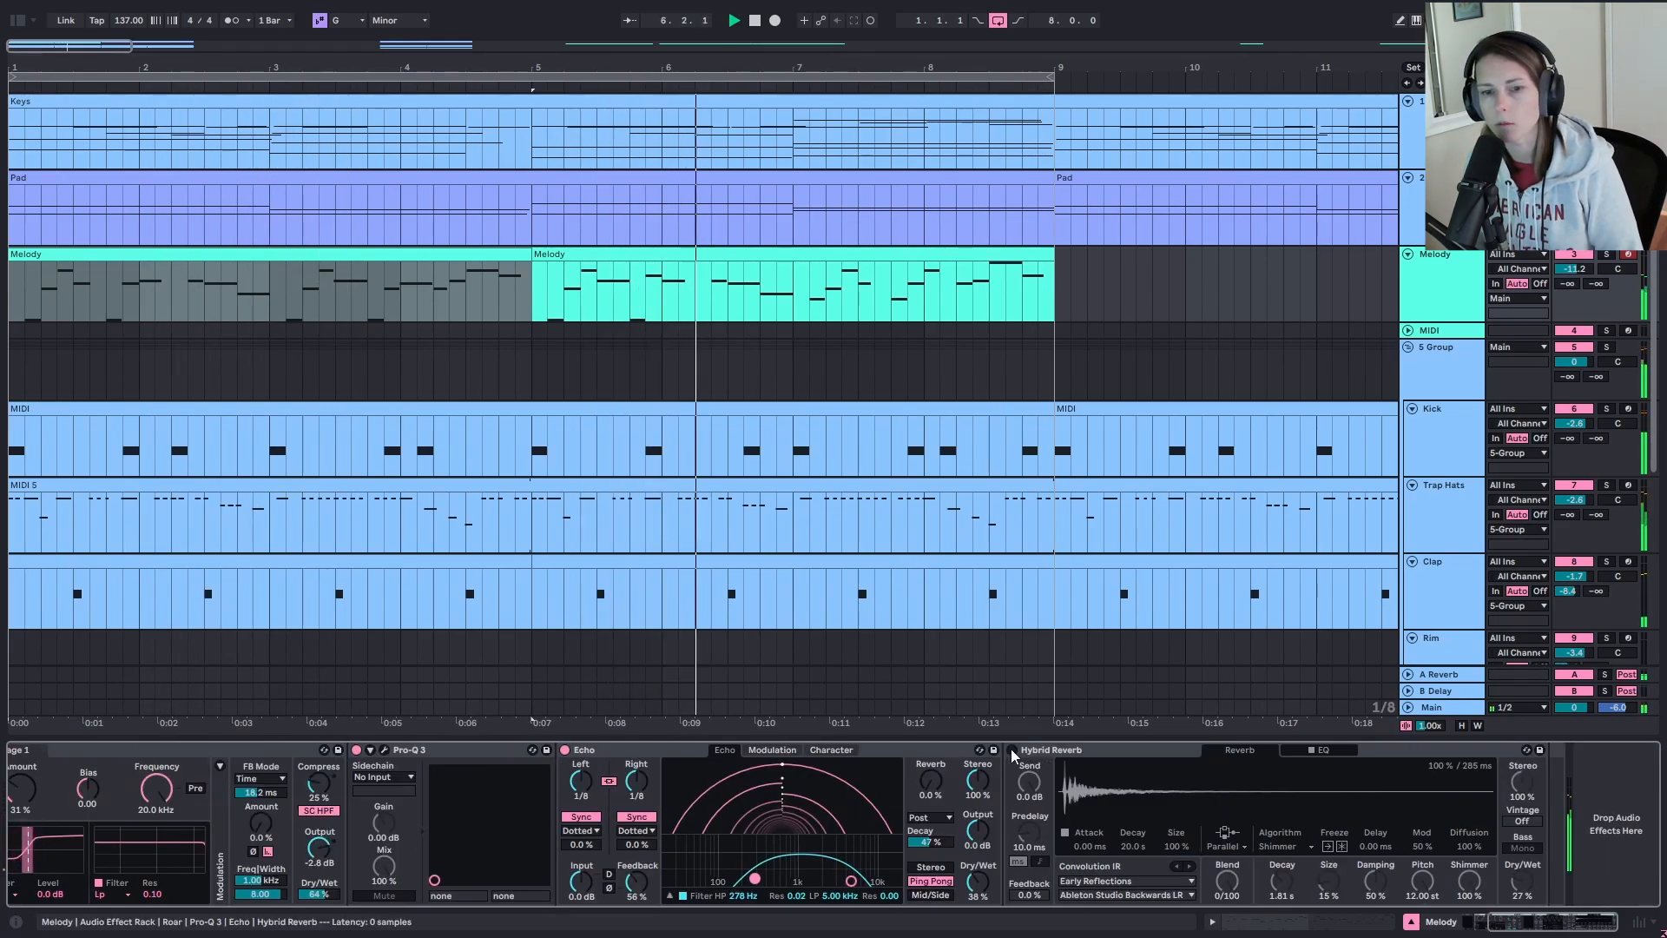
left_click(1012, 749)
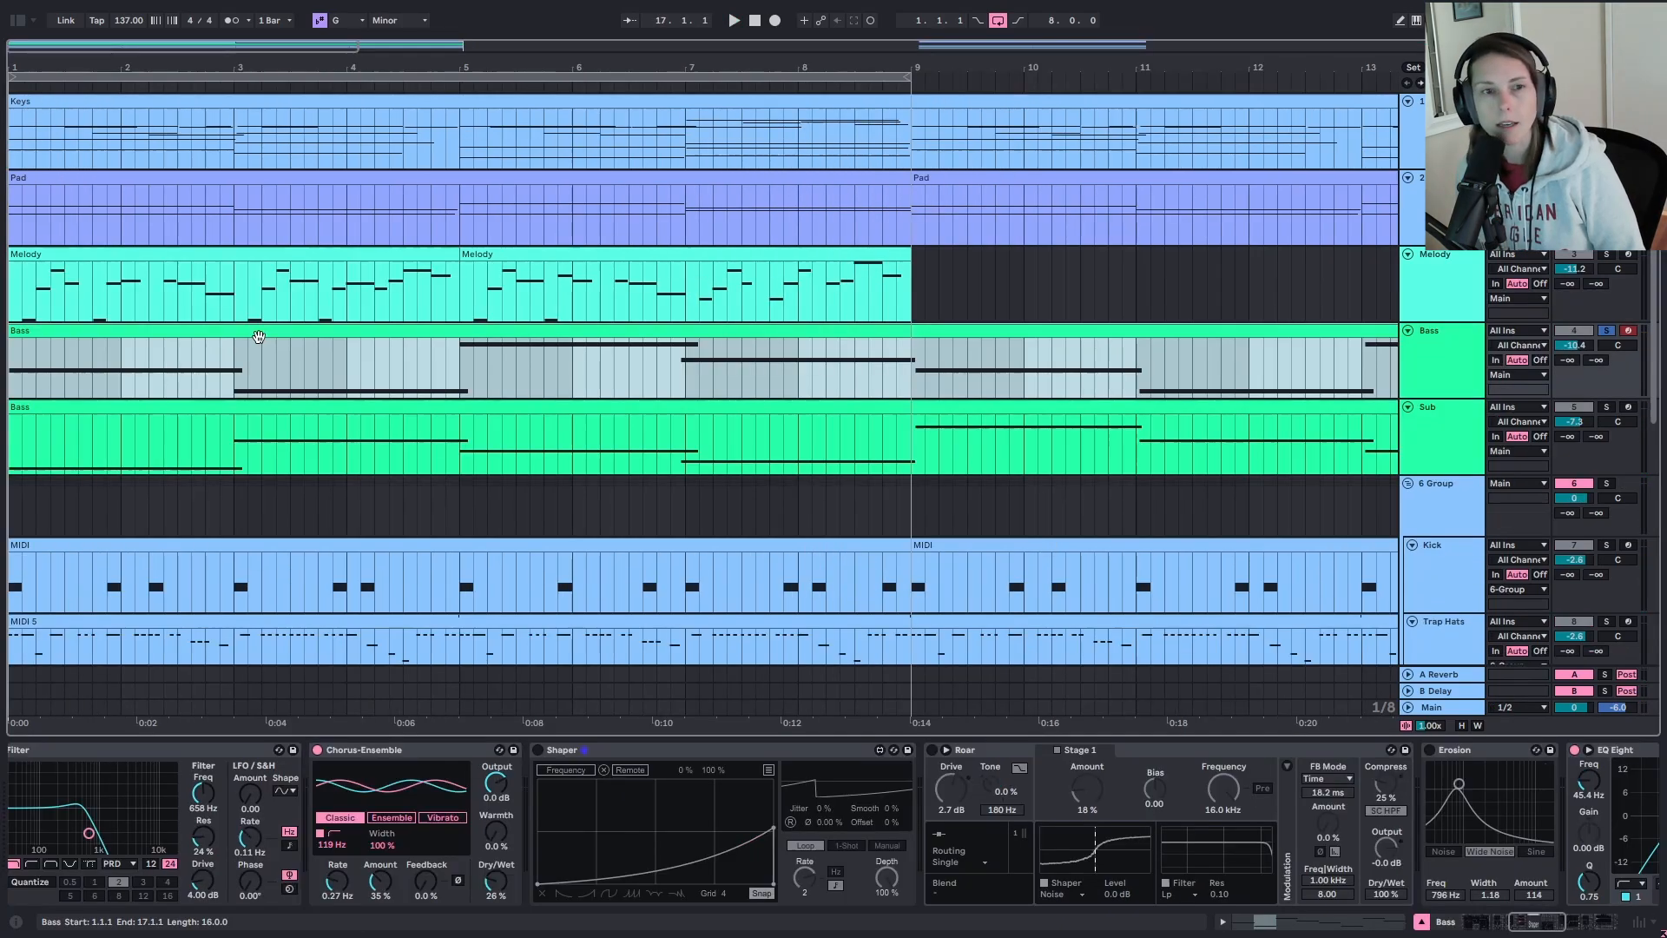
Step: Play the soloed Bass track, enable its Shaper device, and expand the Shaper's parameter mapping list
left_click(215, 339)
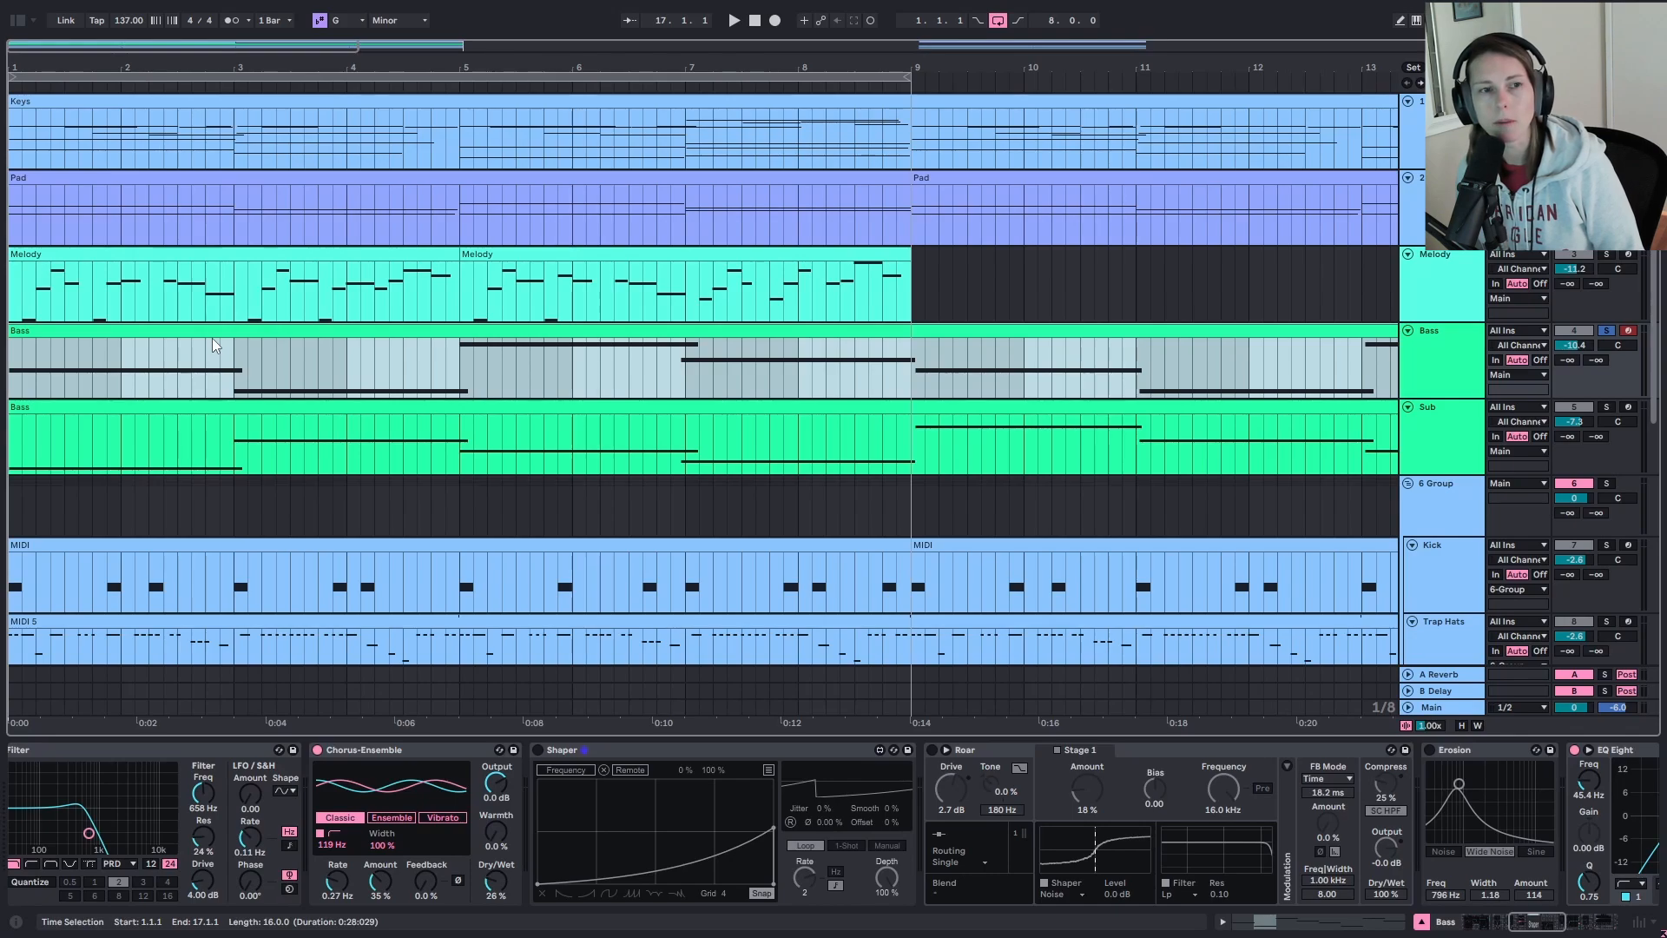
key("space")
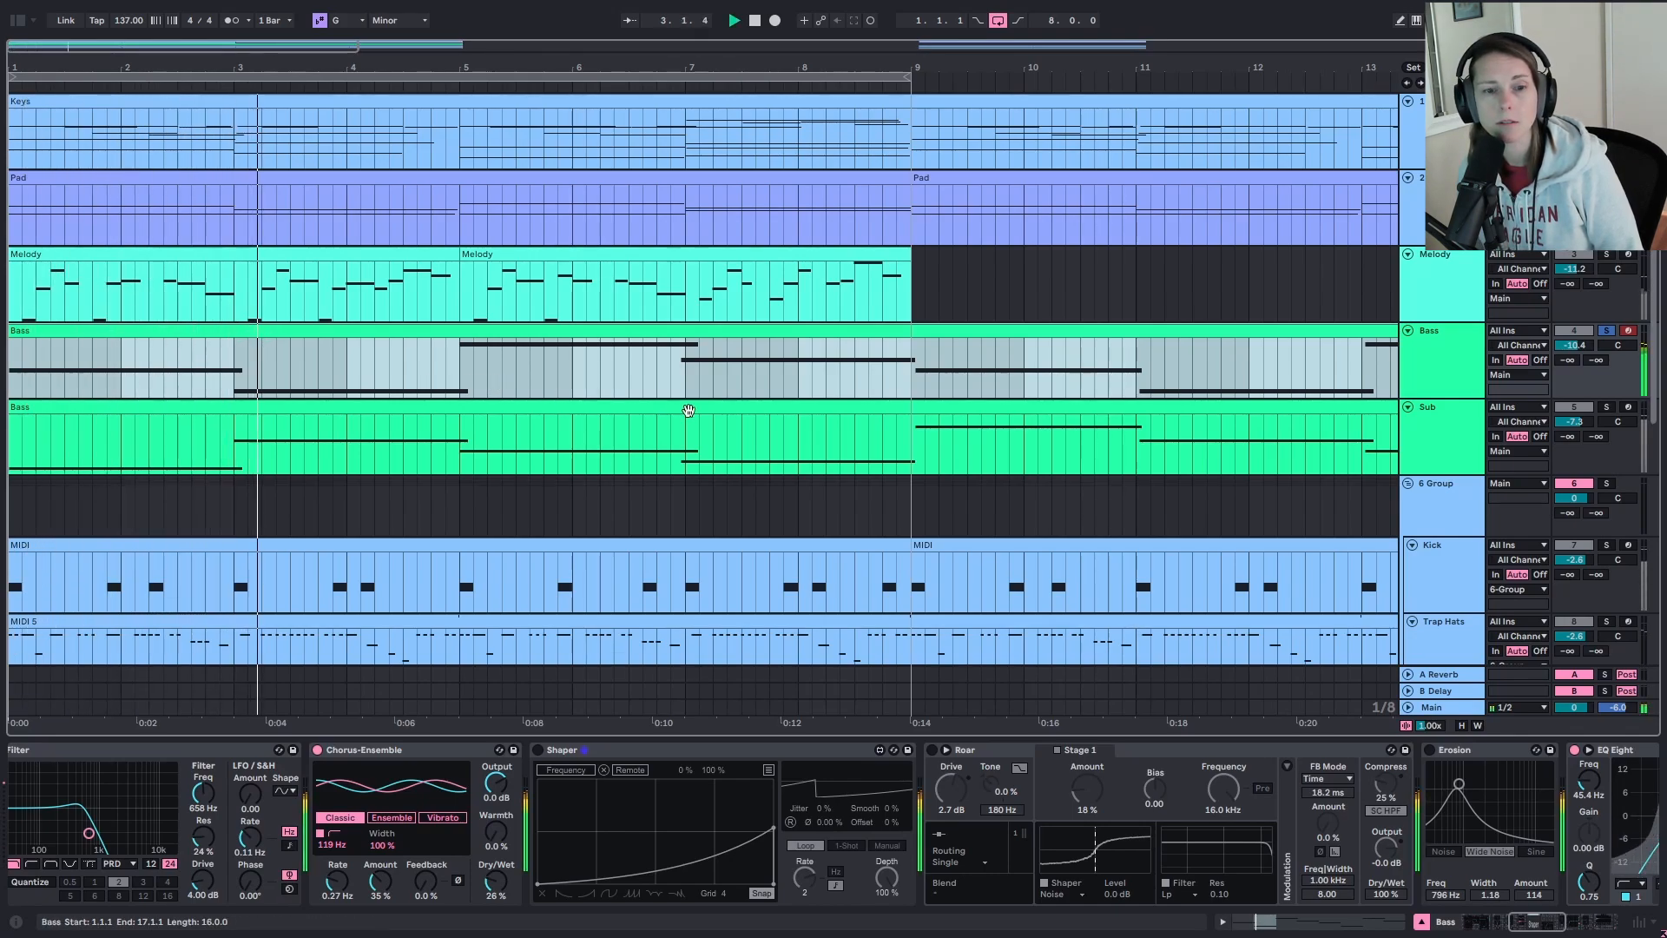
key("space")
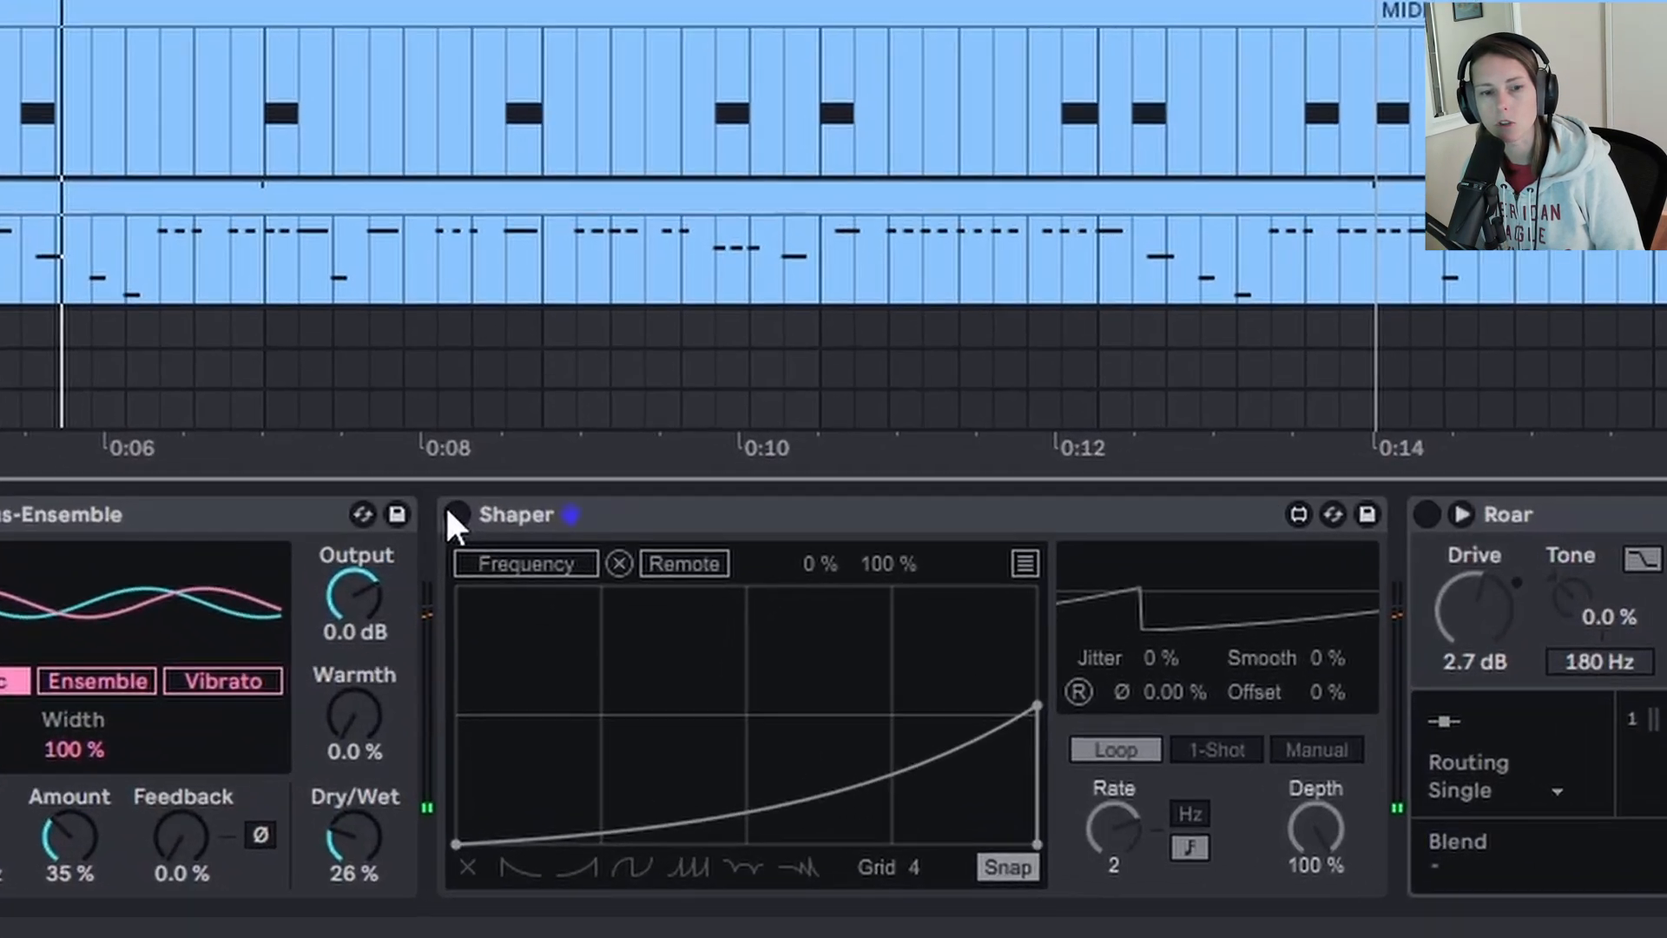
left_click(537, 749)
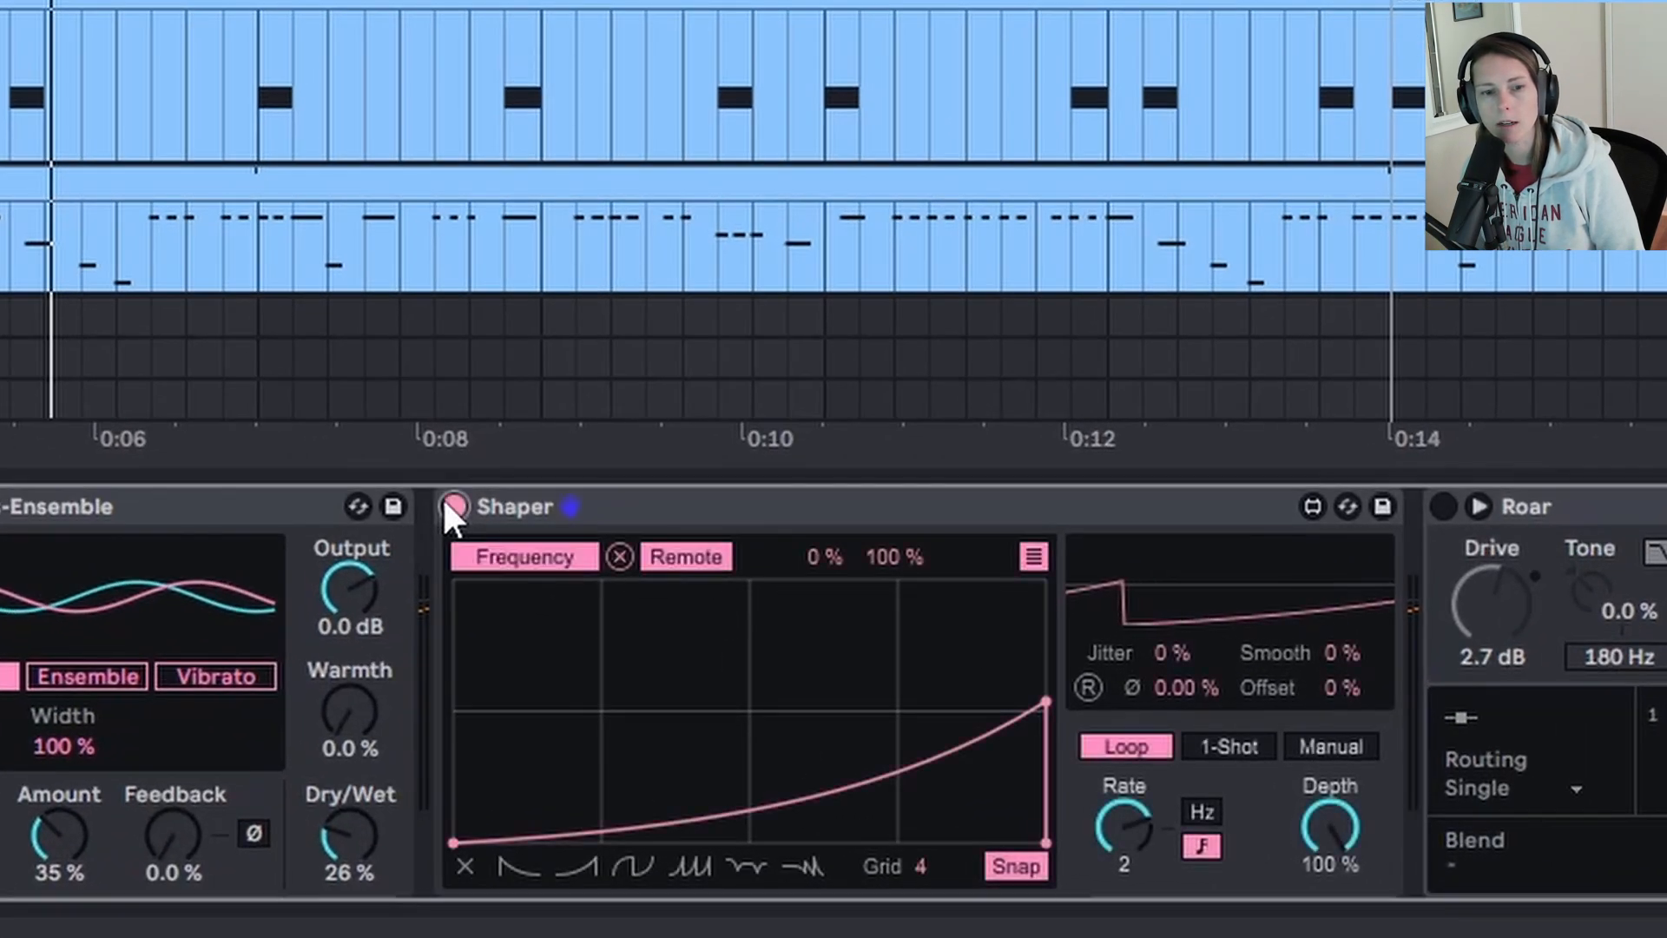
left_click(1033, 557)
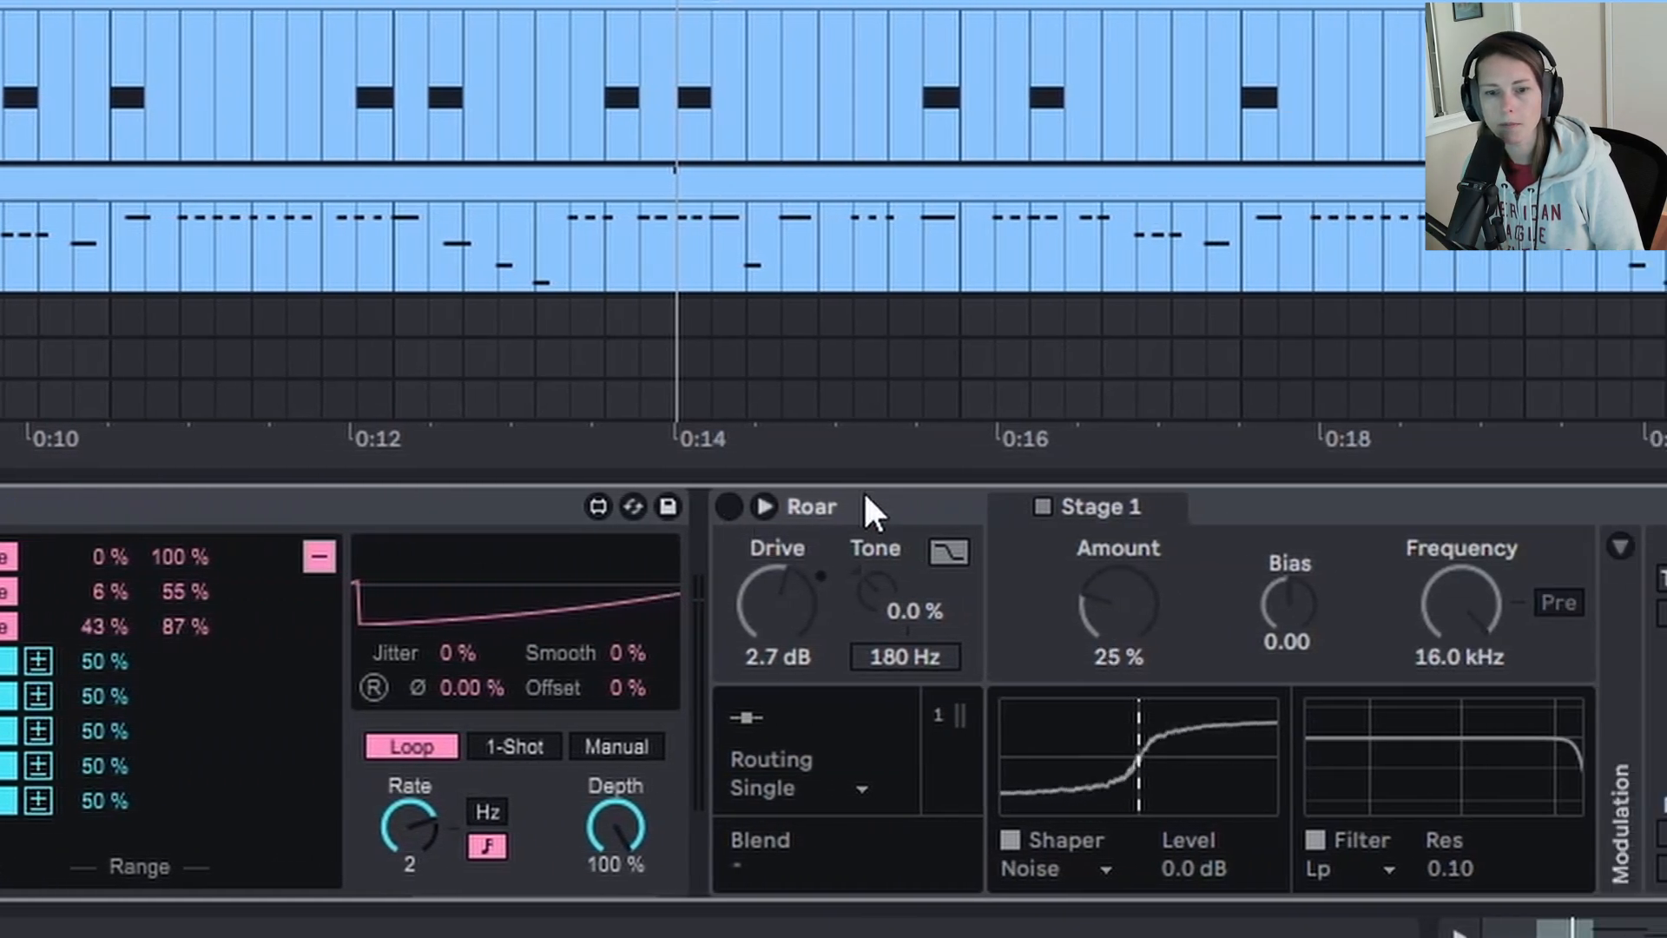
Step: Enable the Roar and Erosion effects on the Bass track and play the soloed bass through them
left_click(869, 495)
left_click(727, 508)
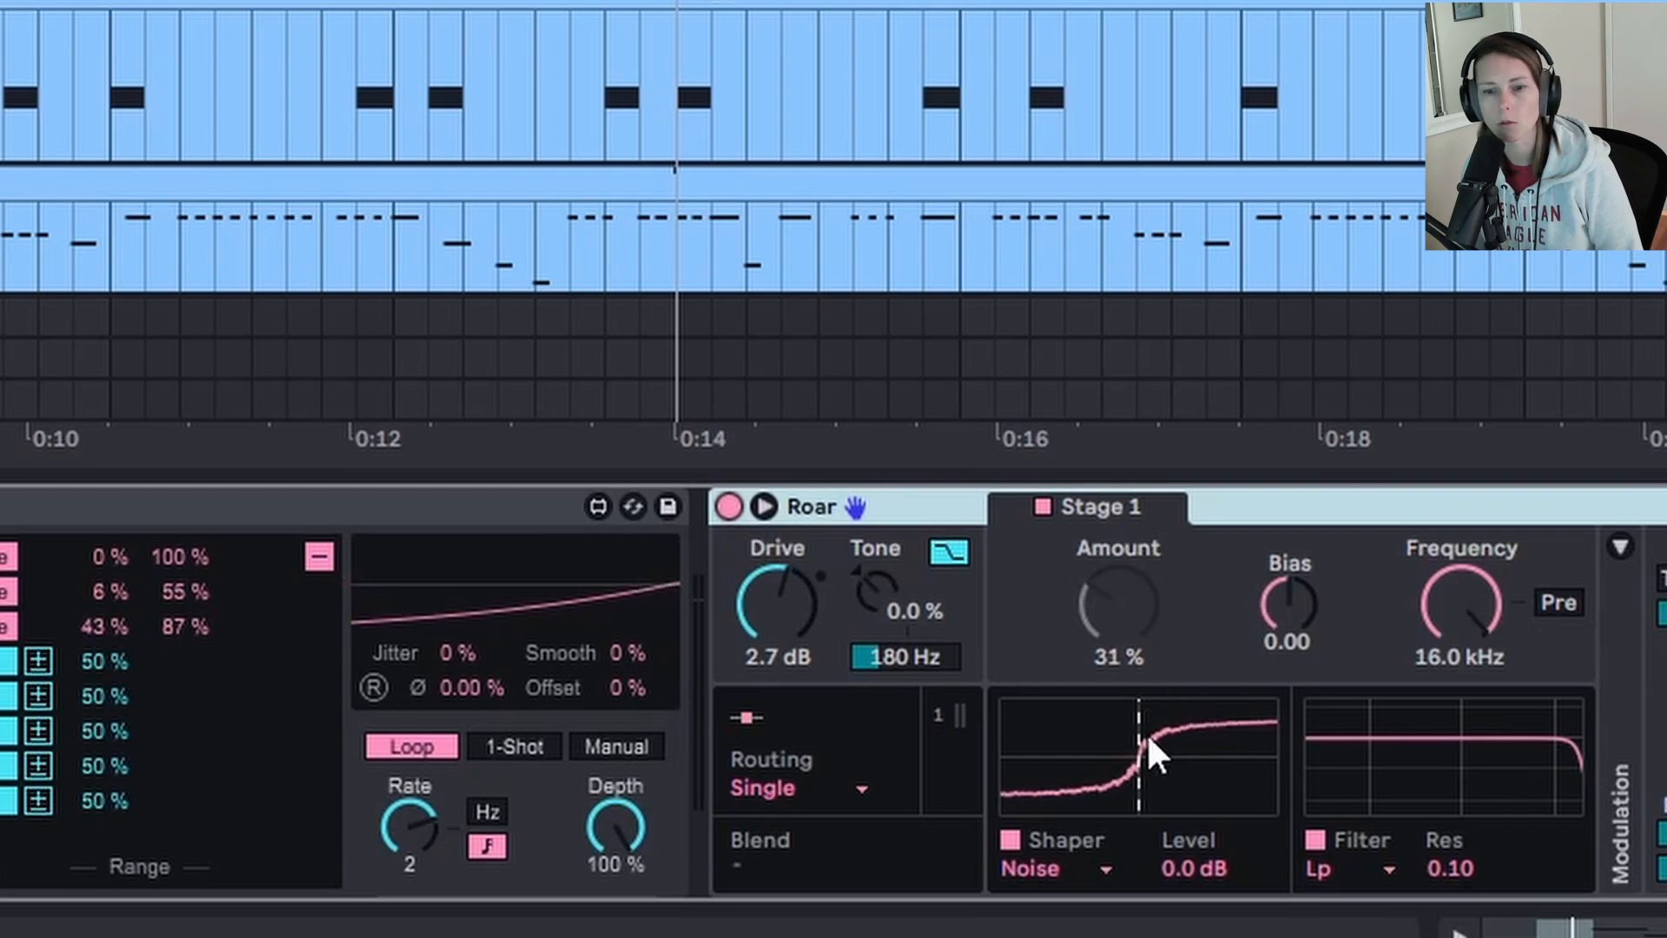
key("space")
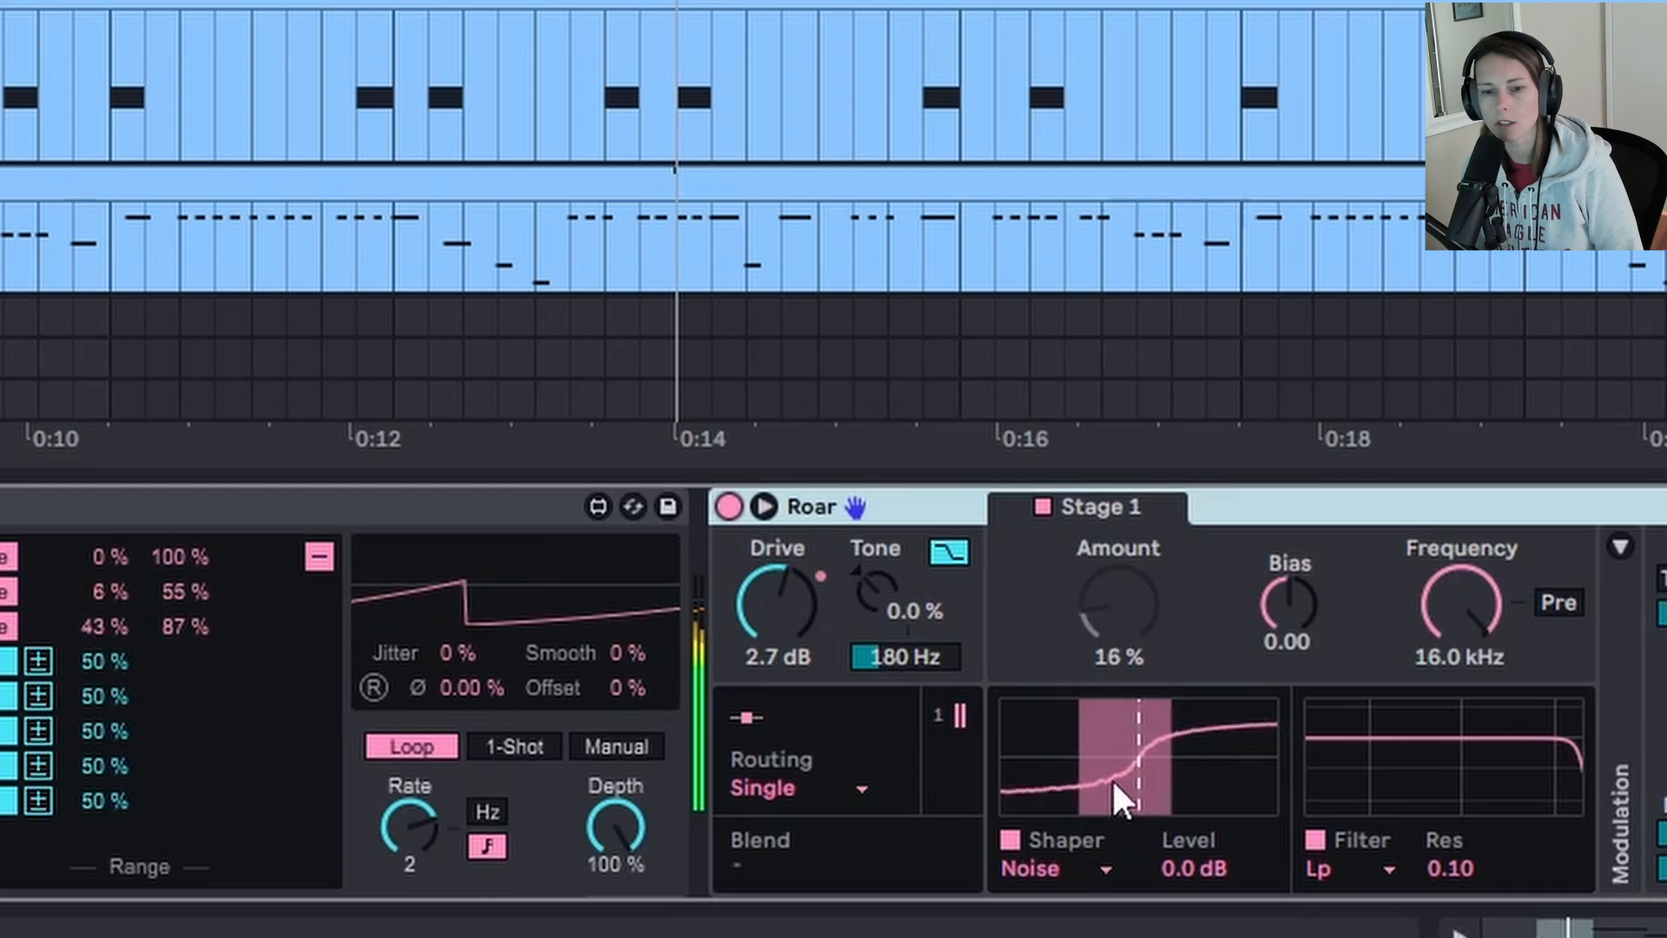
scroll(834, 694, "right", 5)
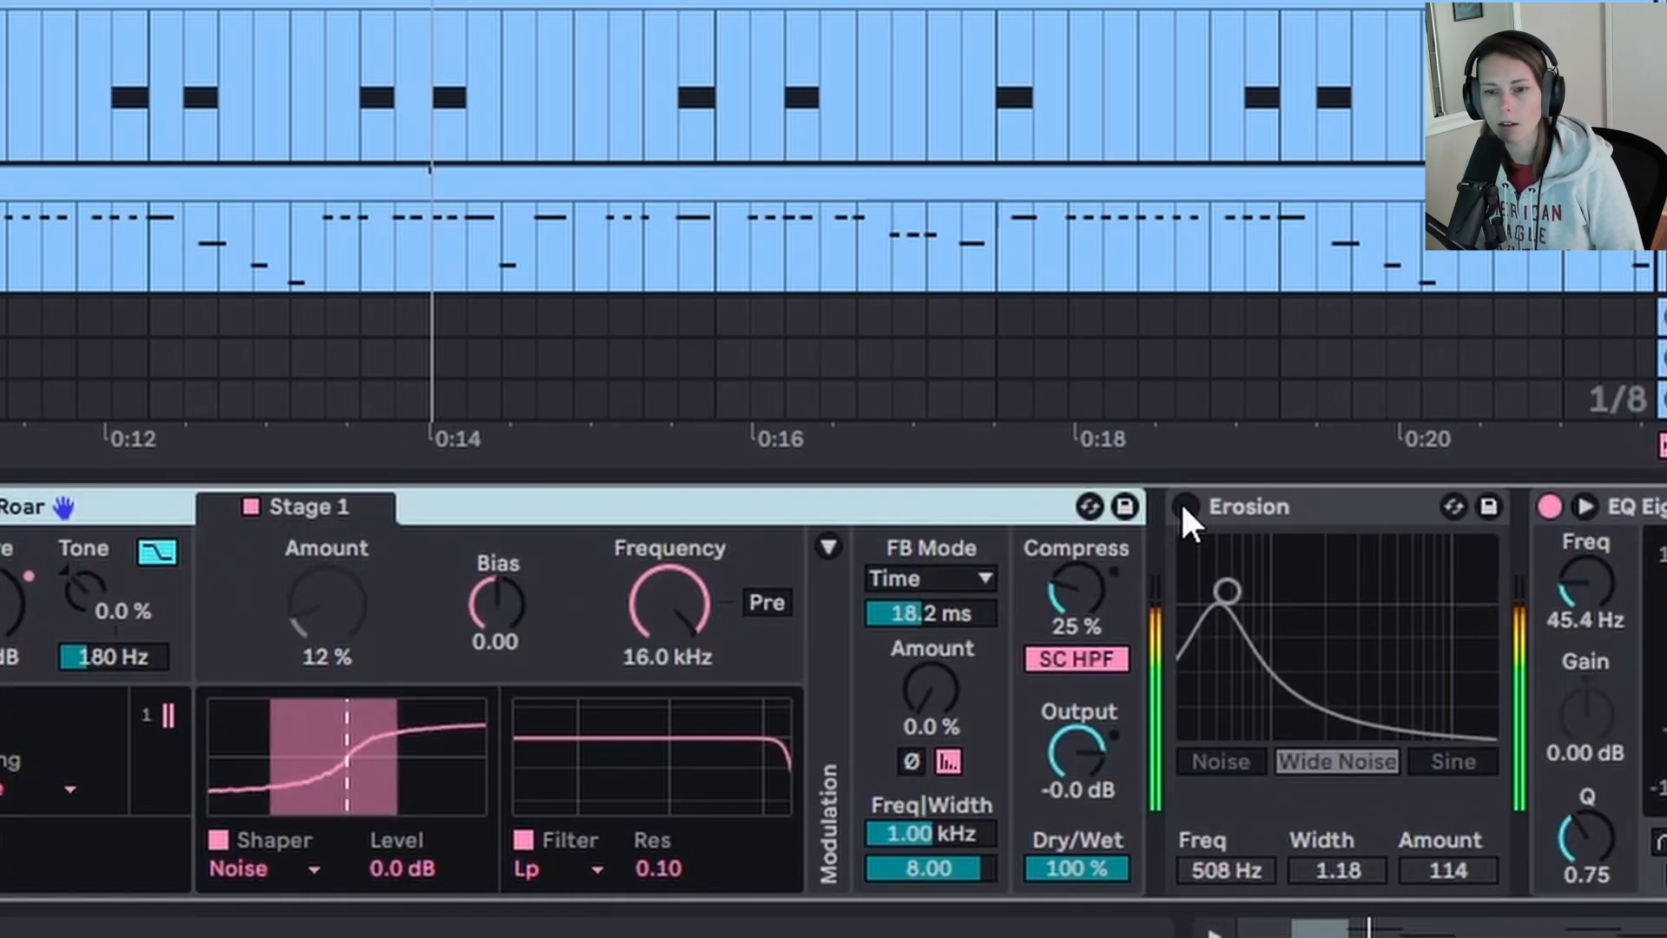
left_click(1430, 507)
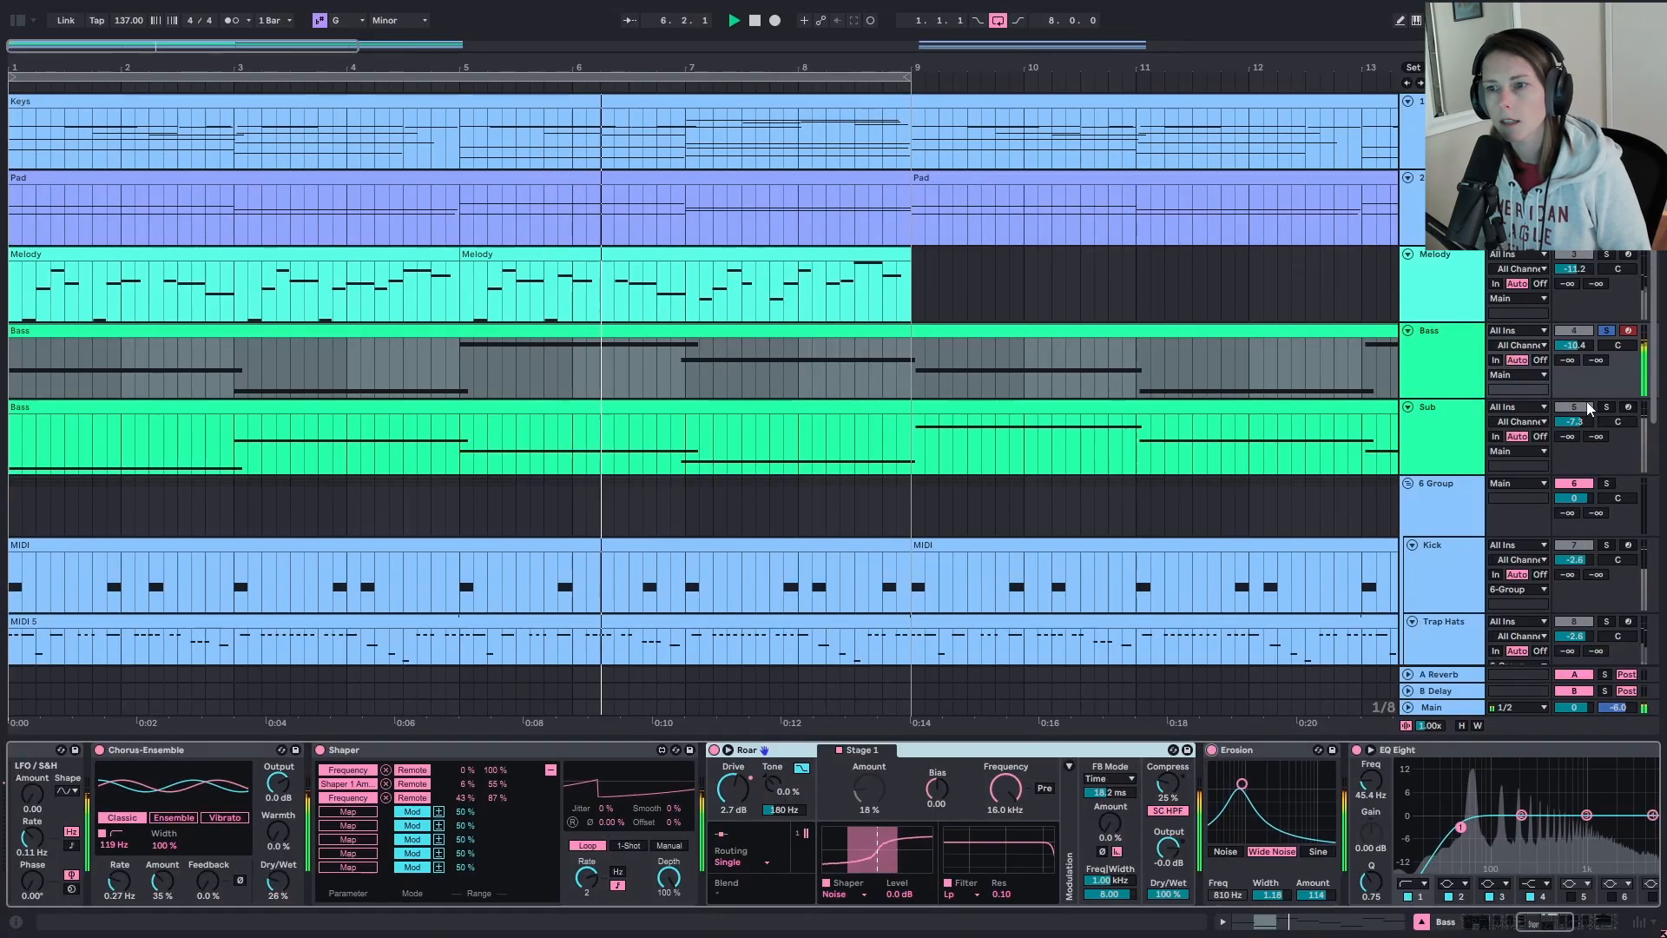
Step: Solo the Sub track to inspect its Hip-Hop Sub Bass device chain, and unsolo it to hear the full mix
left_click(1606, 407)
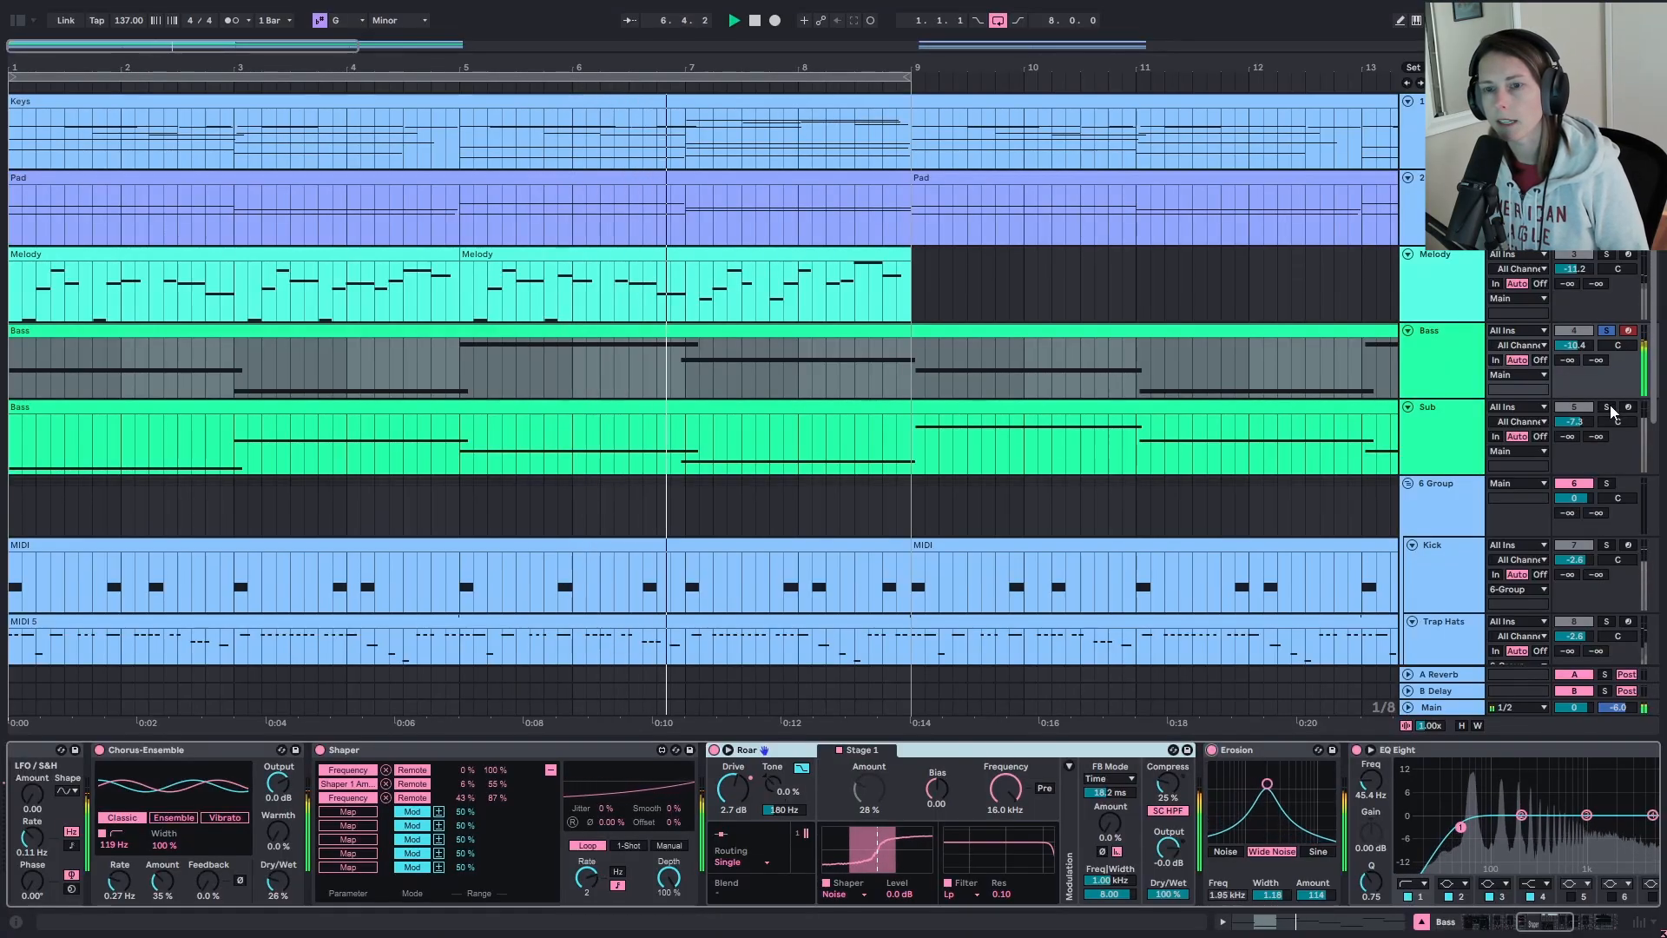
left_click(1436, 441)
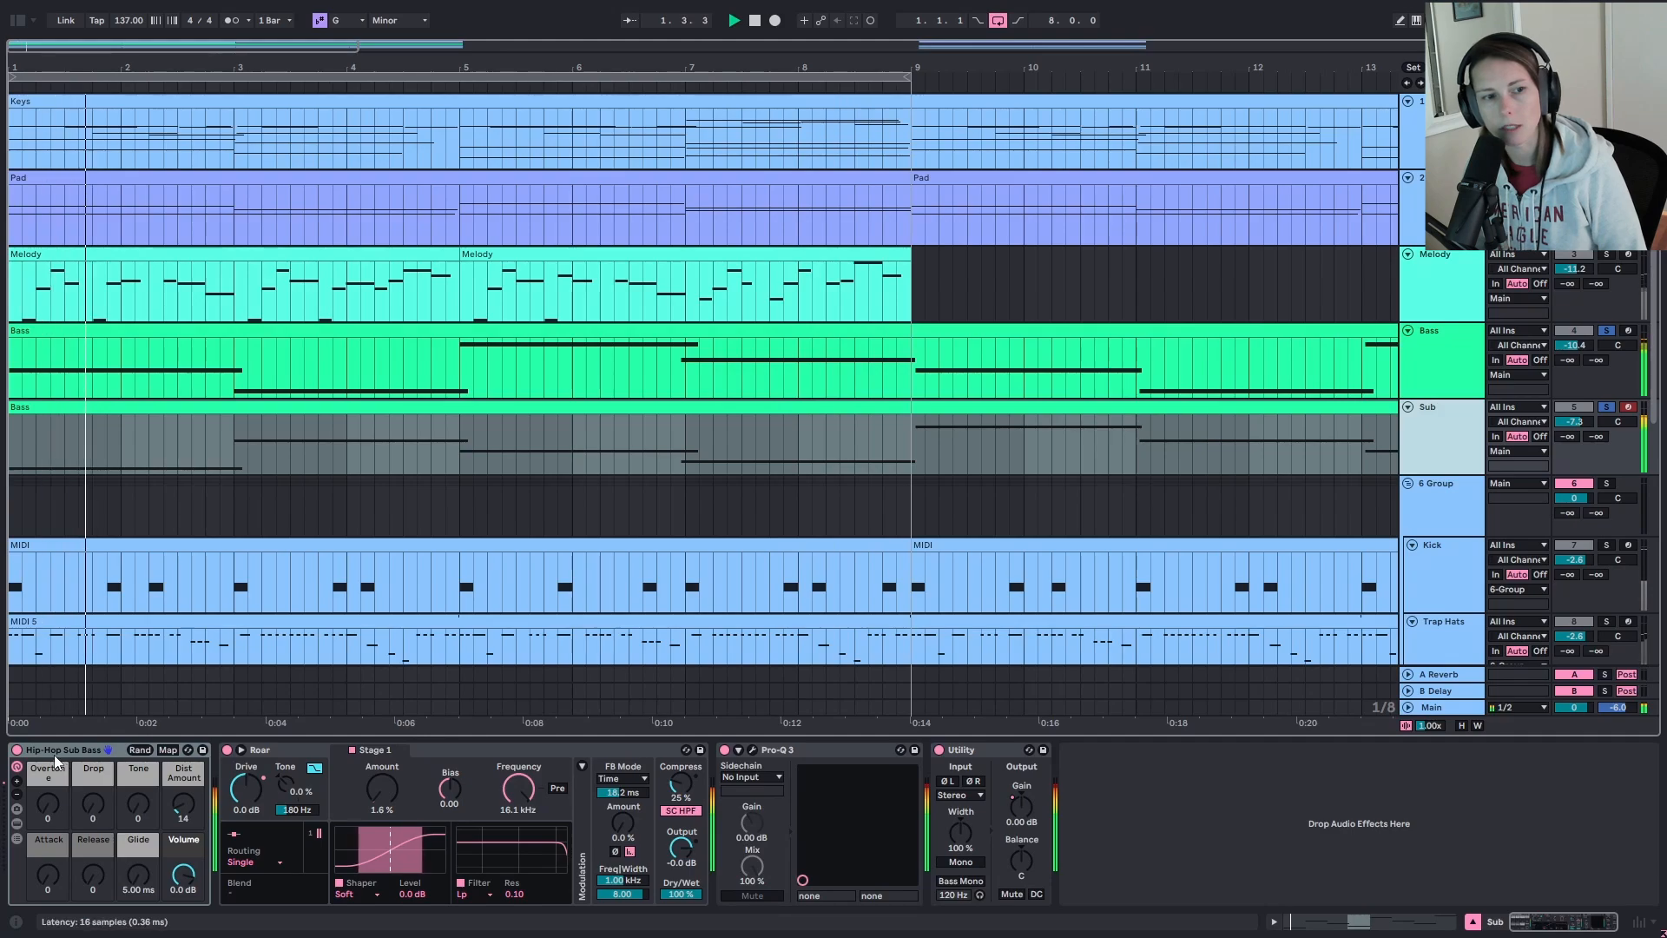
key("s")
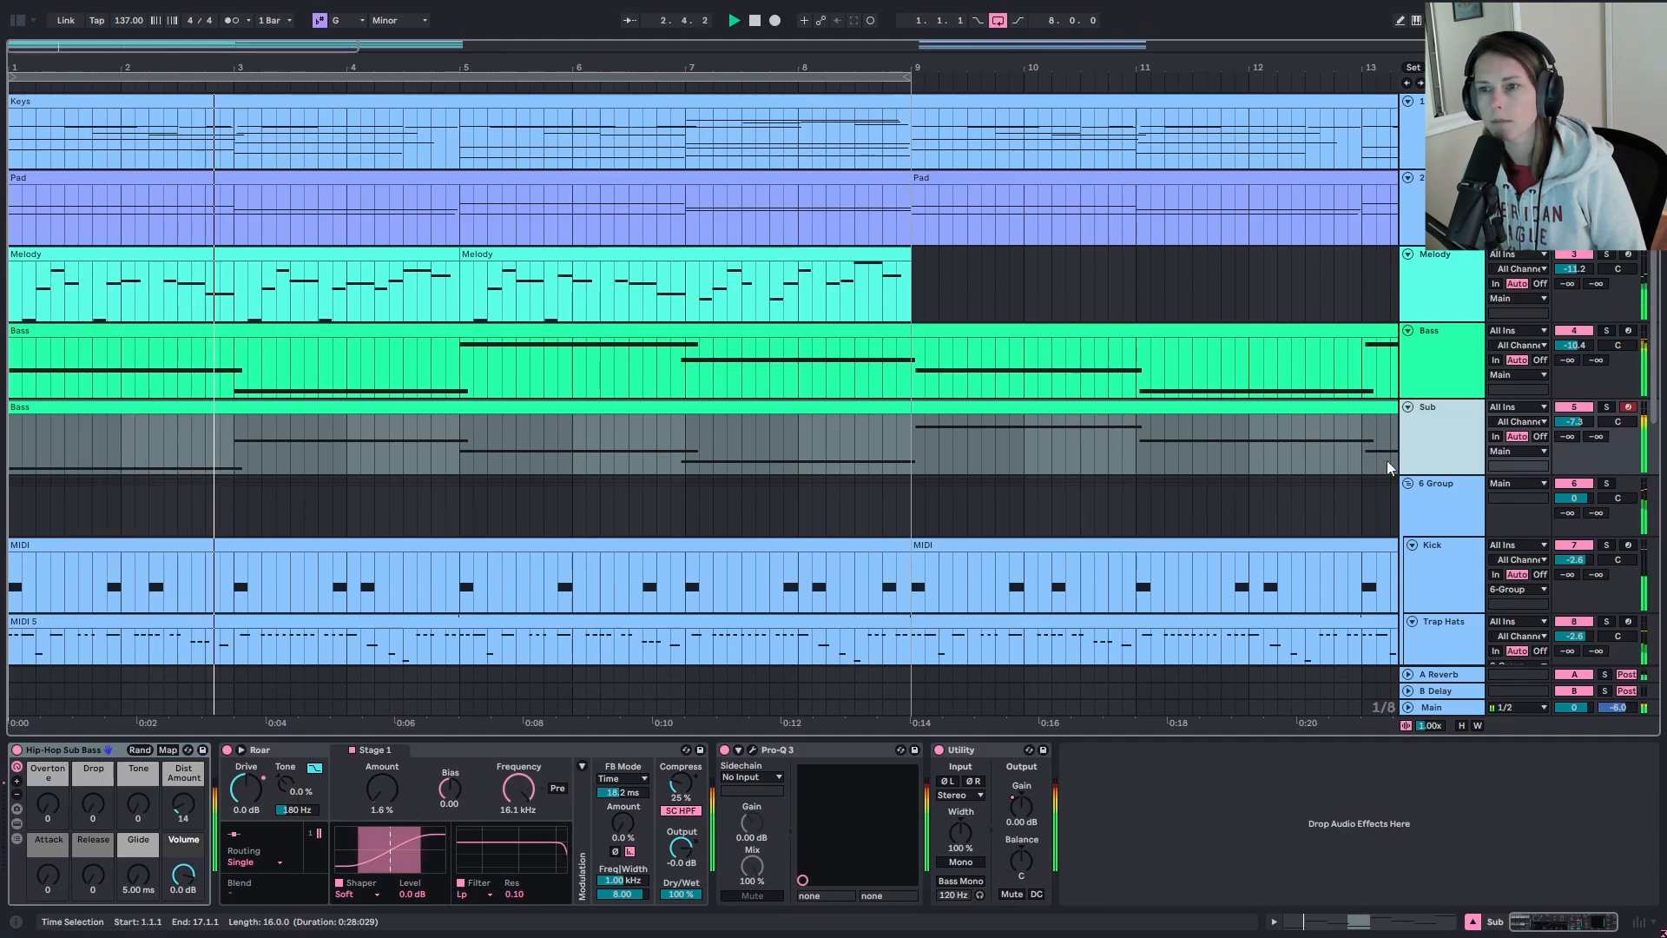
Step: Copy the eight-bar Melody clip from bar 1 to bar 33 on the same track
left_click_drag(1004, 65, 986, 43)
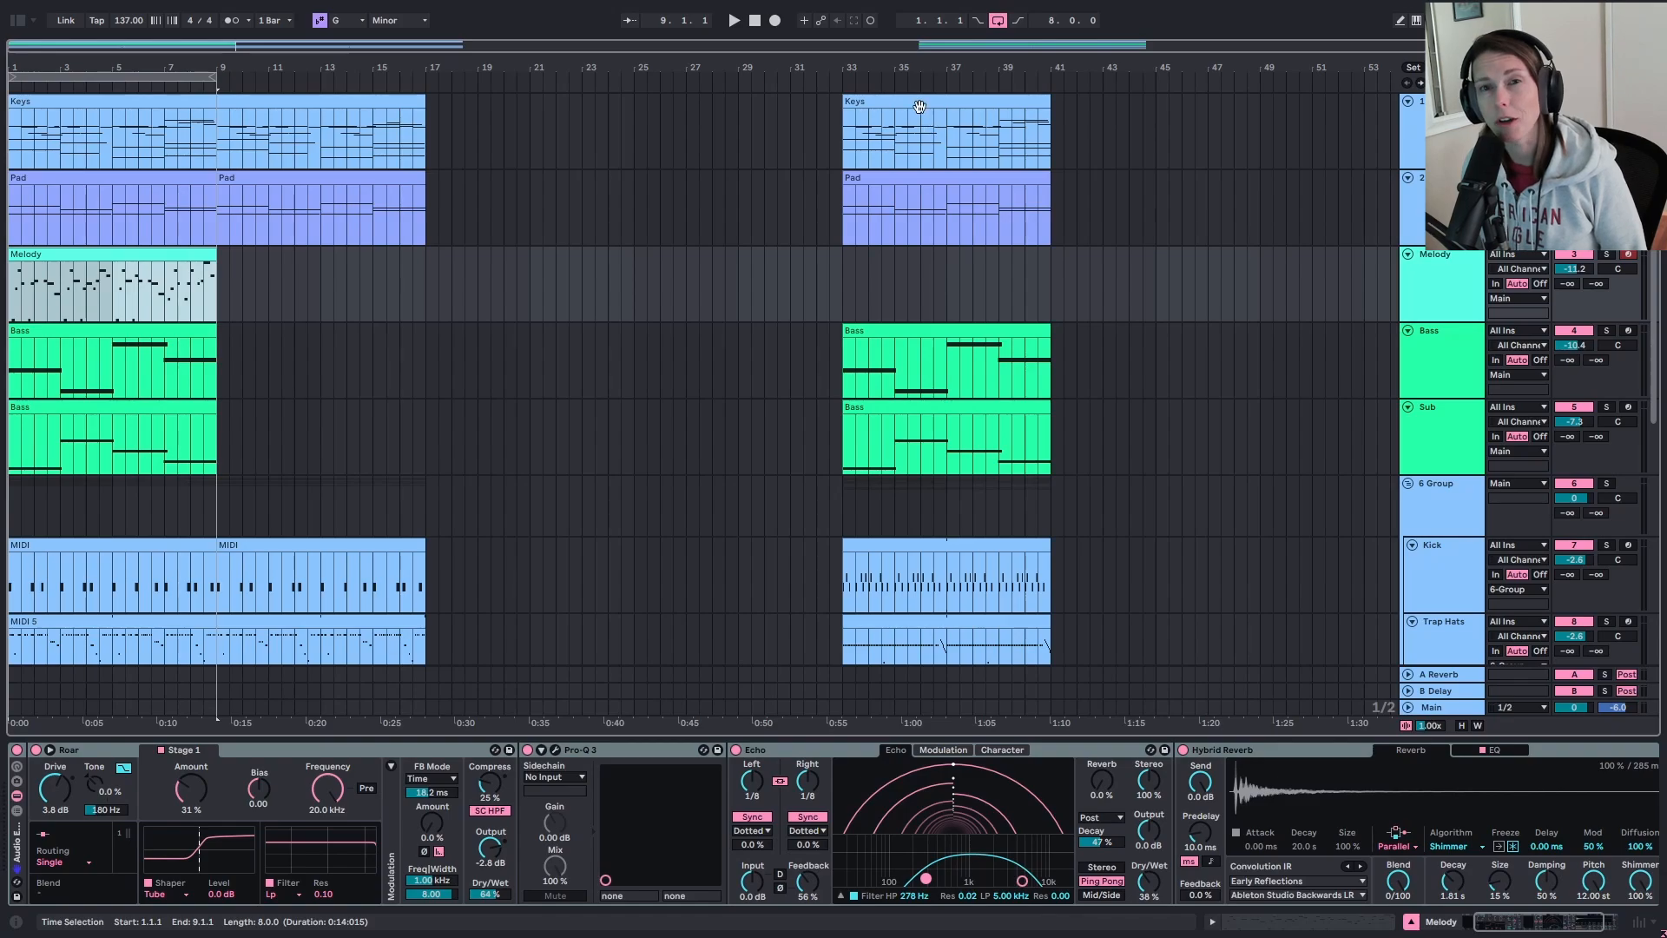
left_click(916, 102)
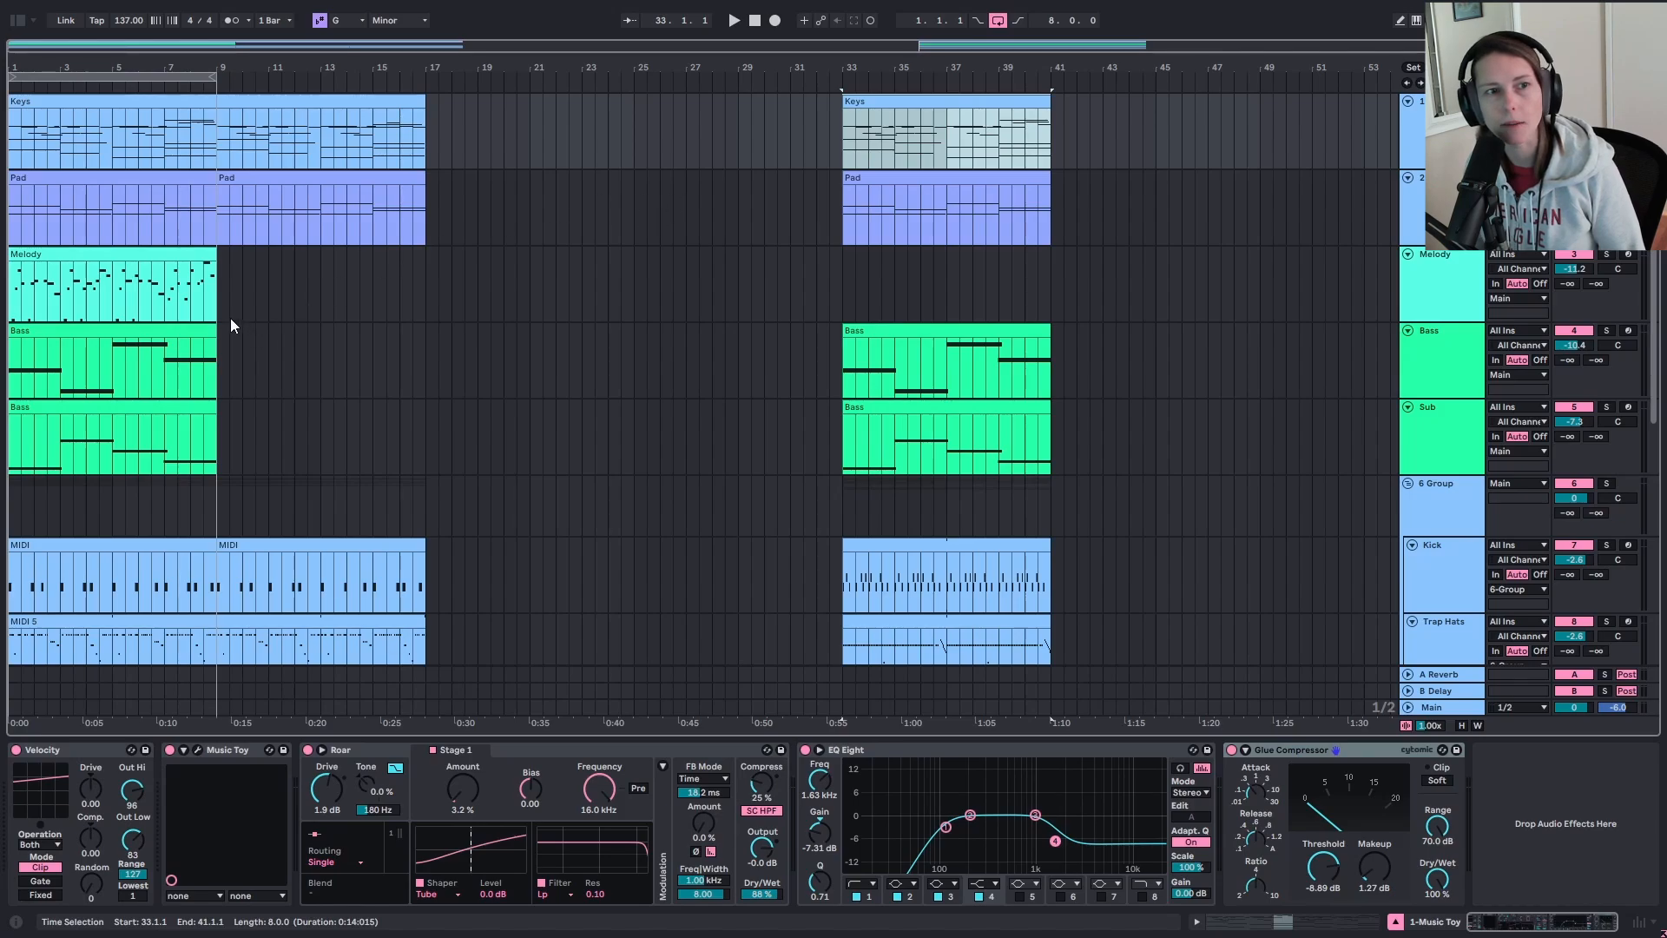
left_click(125, 259)
left_click_drag(49, 255, 887, 262)
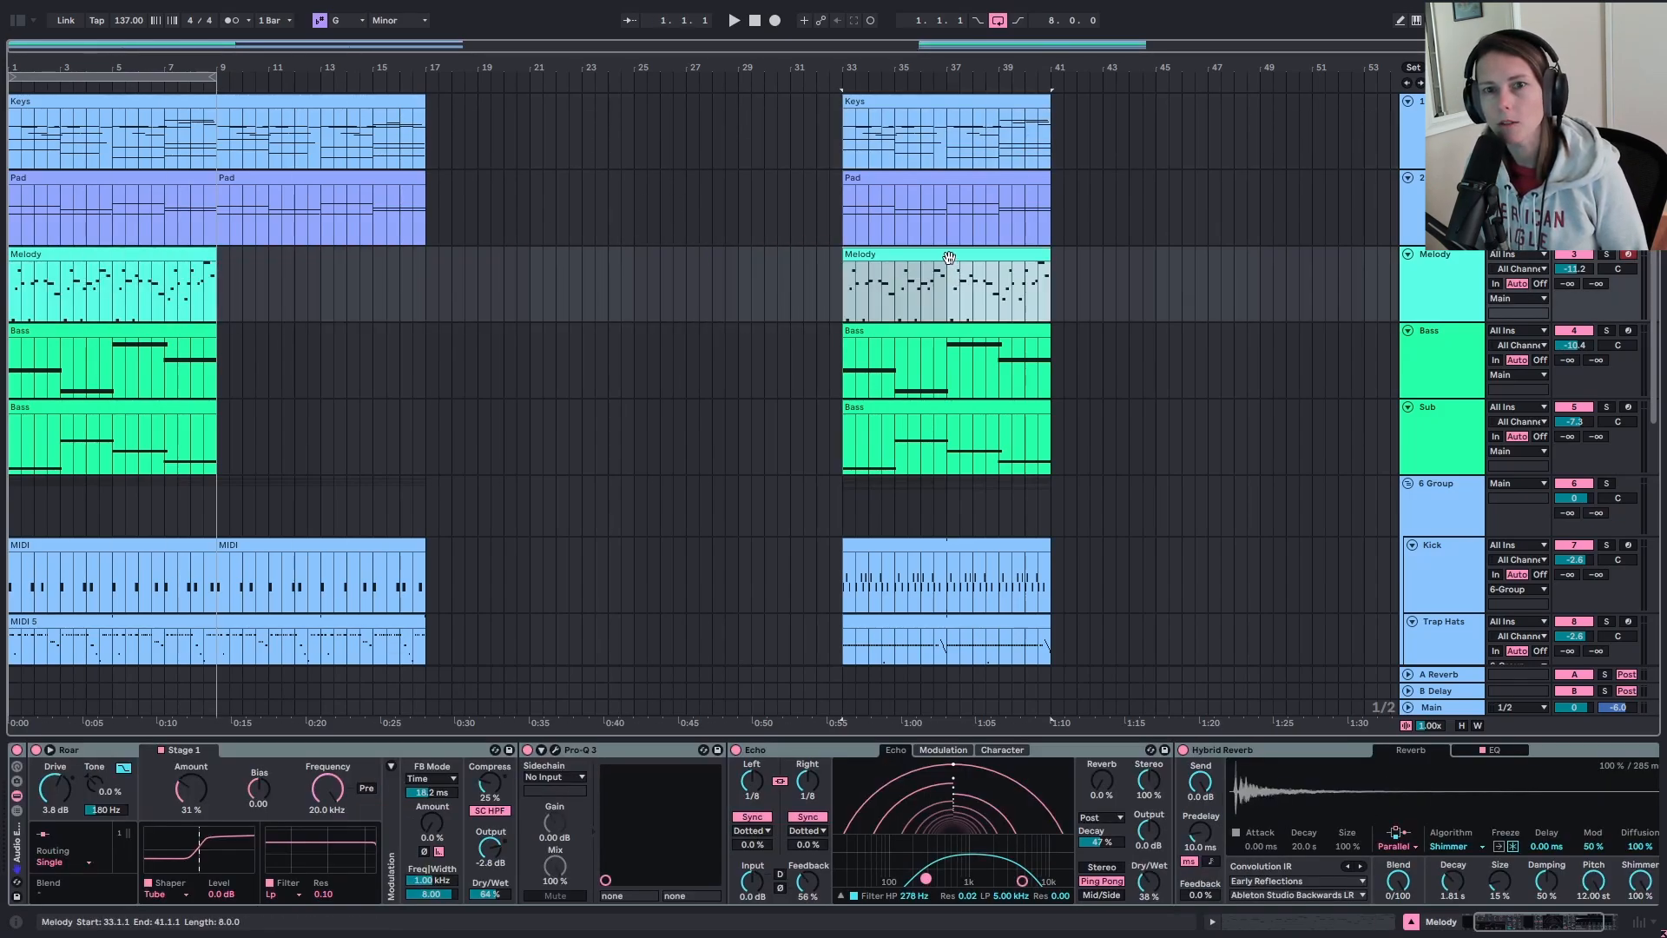
Step: Open the Melody clip at bar 33 in an enlarged piano roll and collapse its velocity lane
double_click(949, 258)
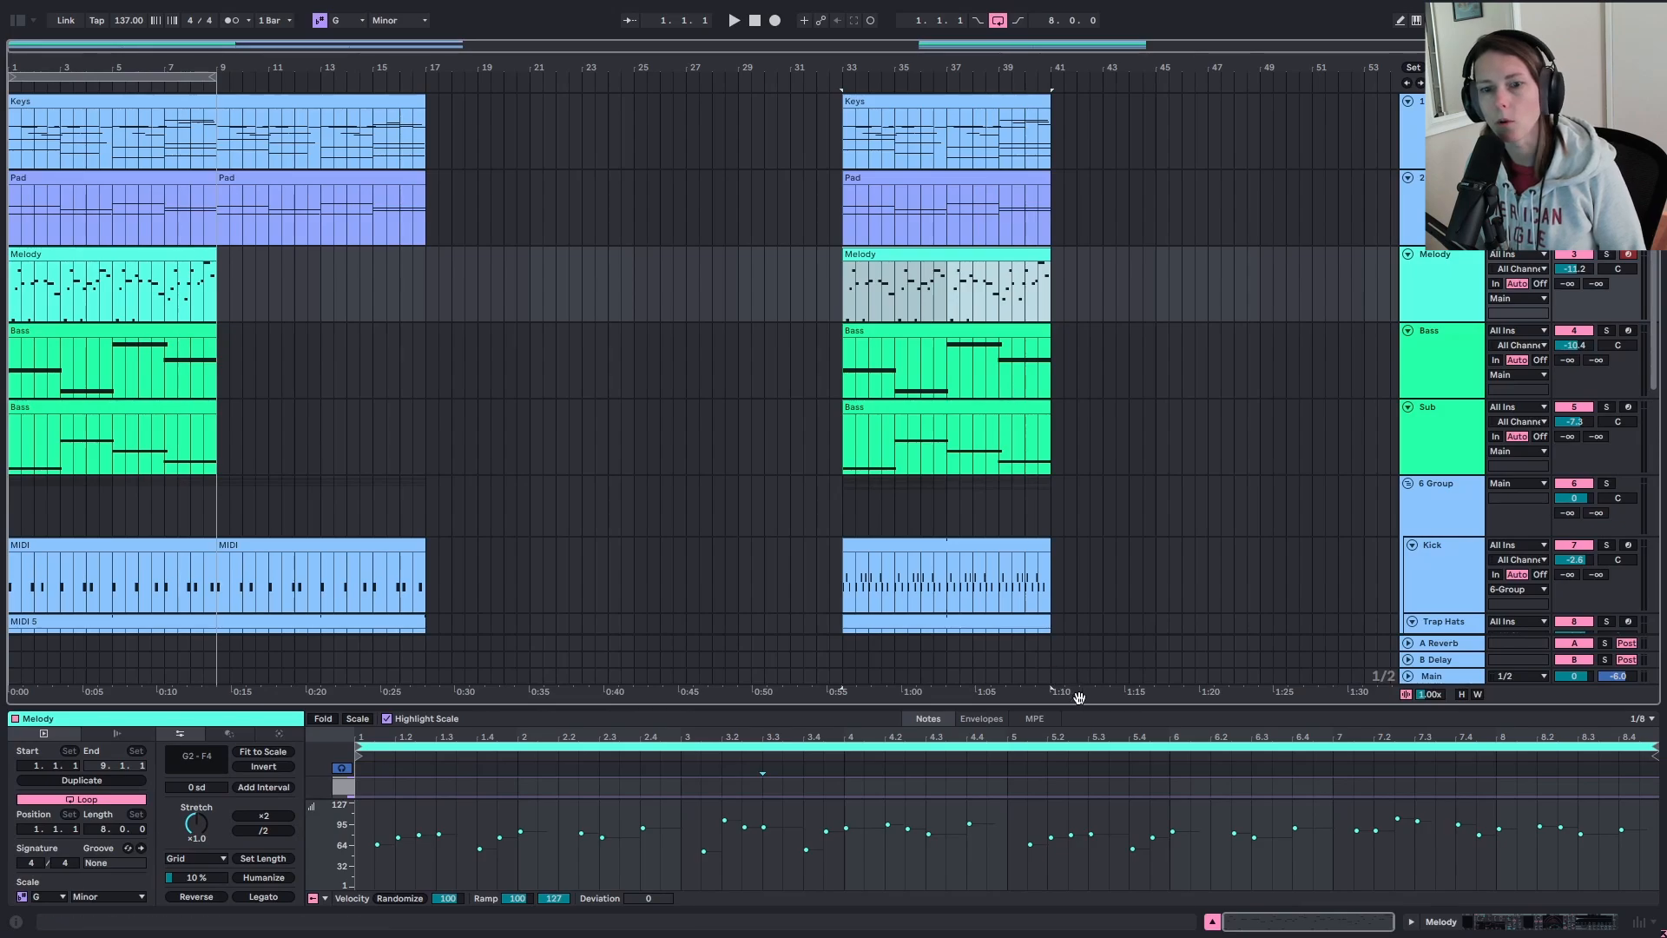
left_click_drag(1080, 706, 1058, 918)
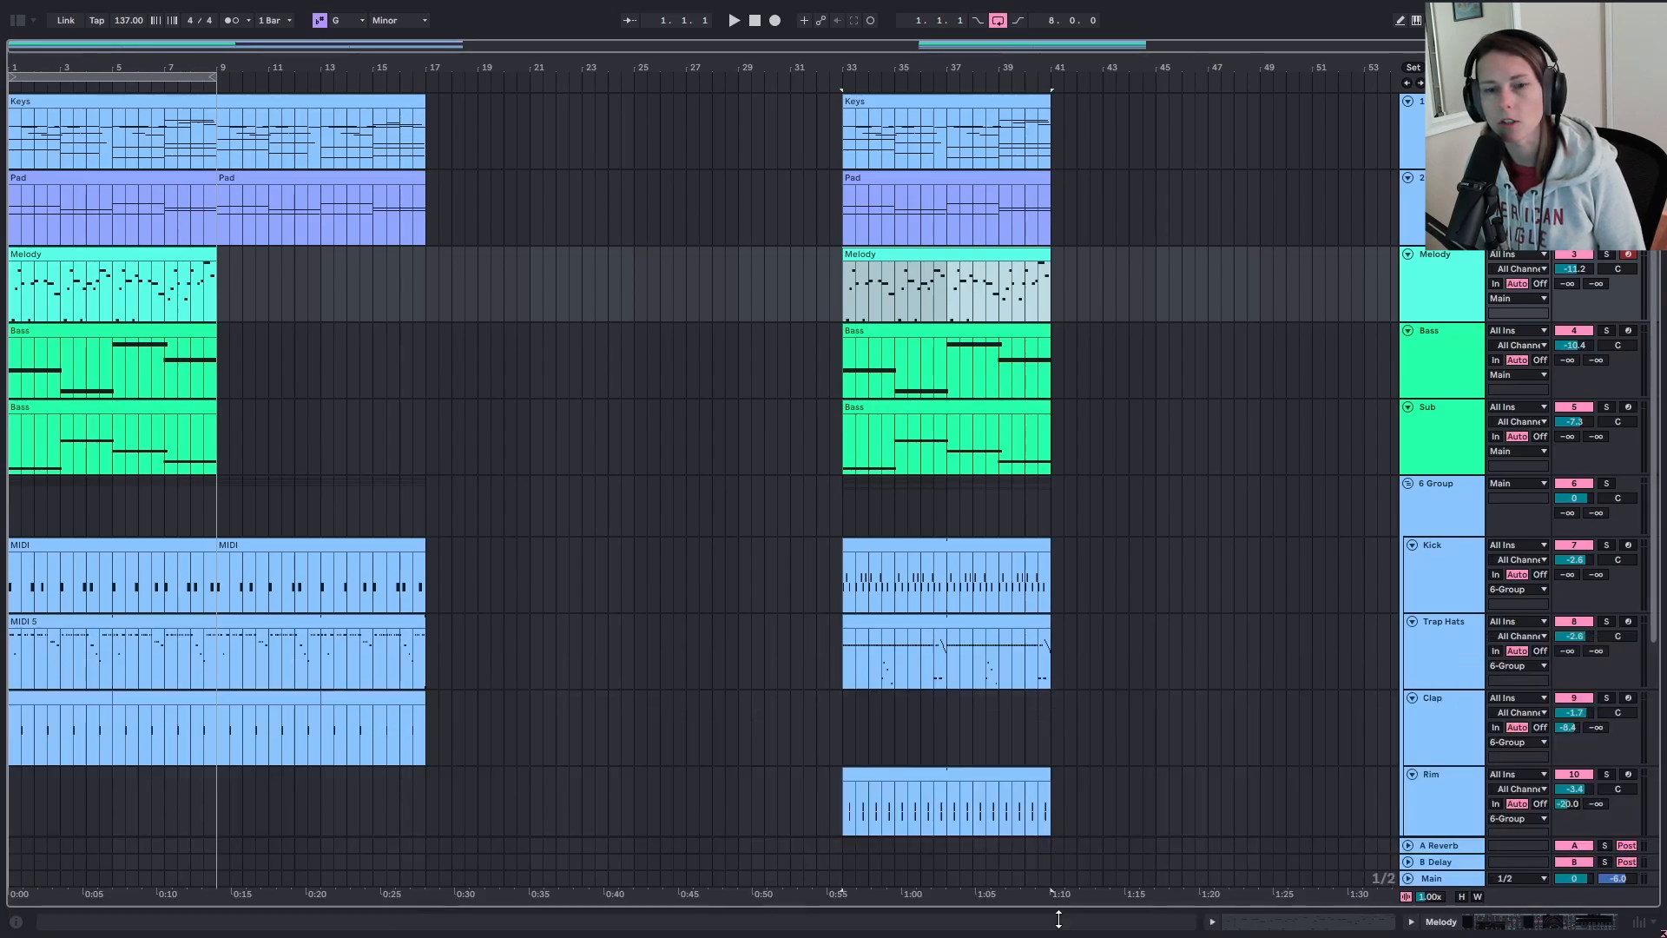
double_click(936, 254)
left_click_drag(800, 704, 764, 123)
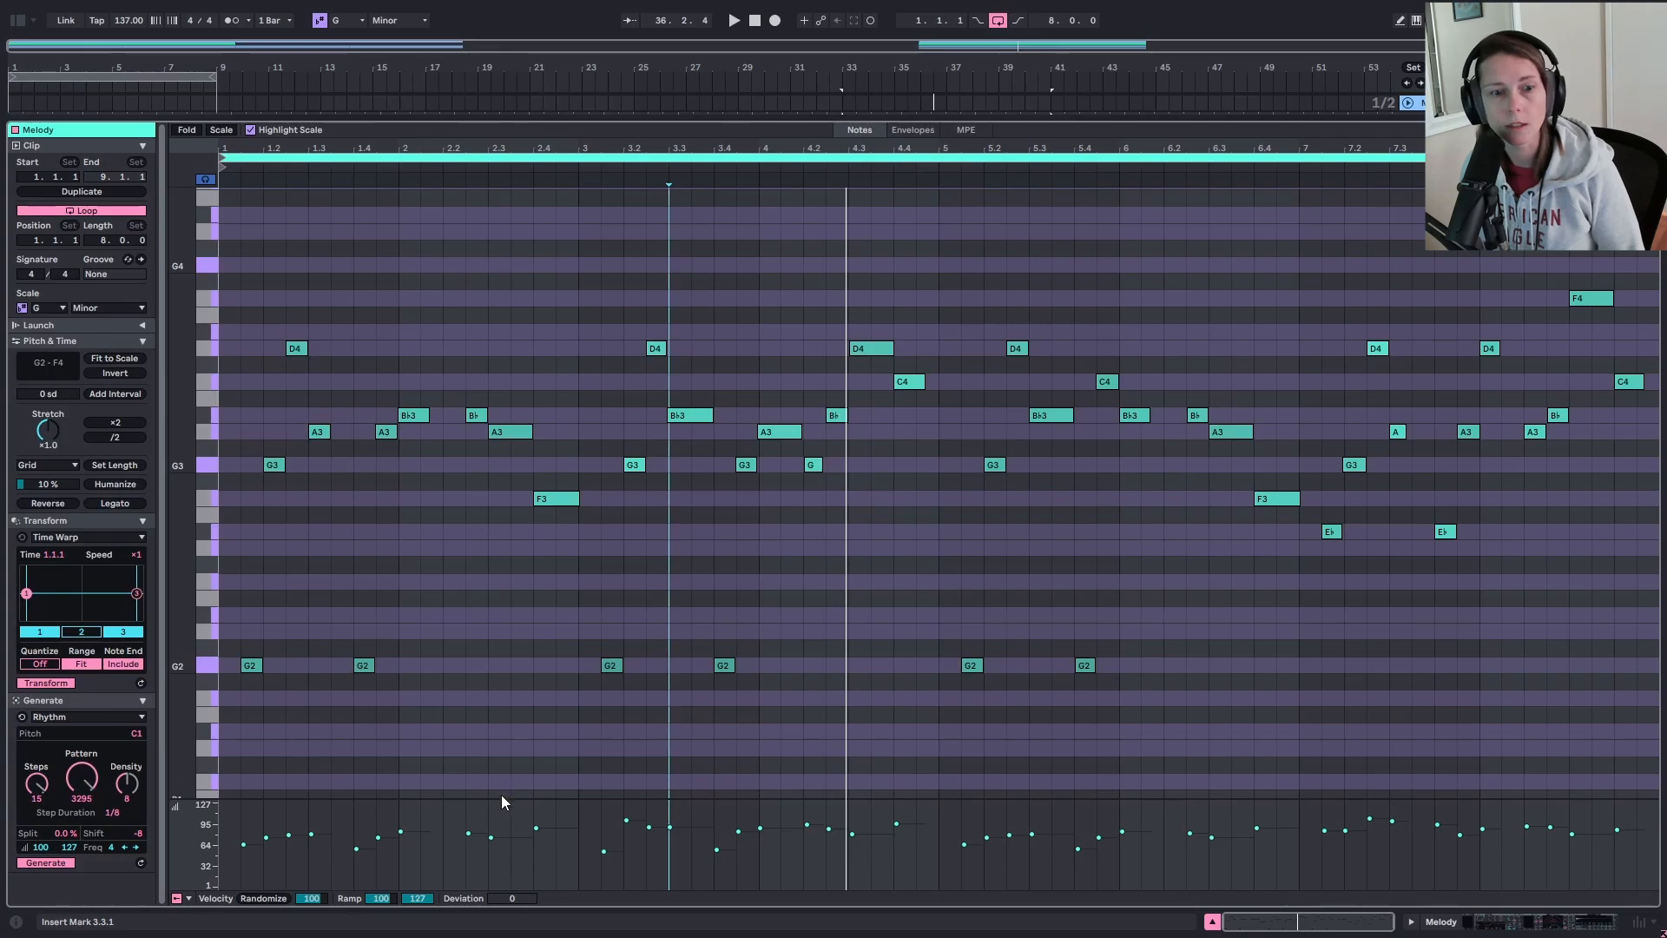
left_click_drag(507, 797, 506, 891)
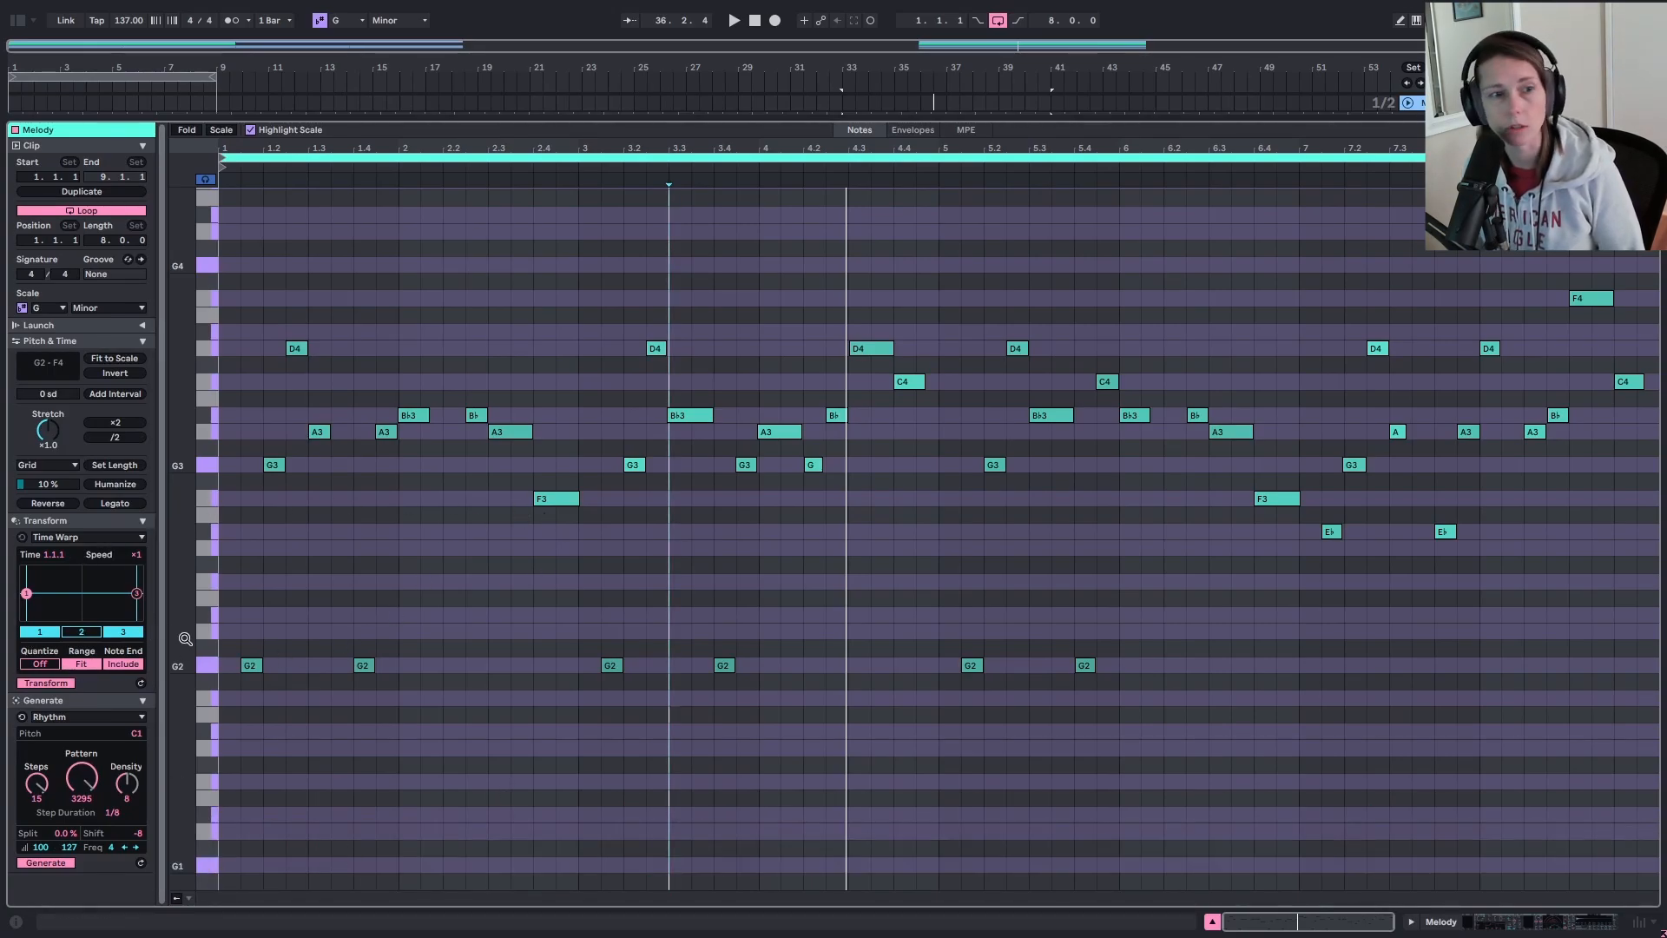
Step: Reshape the Melody clip's timing at bar 33 with Time Warp, setting the second breakpoint to 7.2.4 at ×0.17 speed, and enable its Quantize option
key("space")
left_click_drag(137, 593, 115, 613)
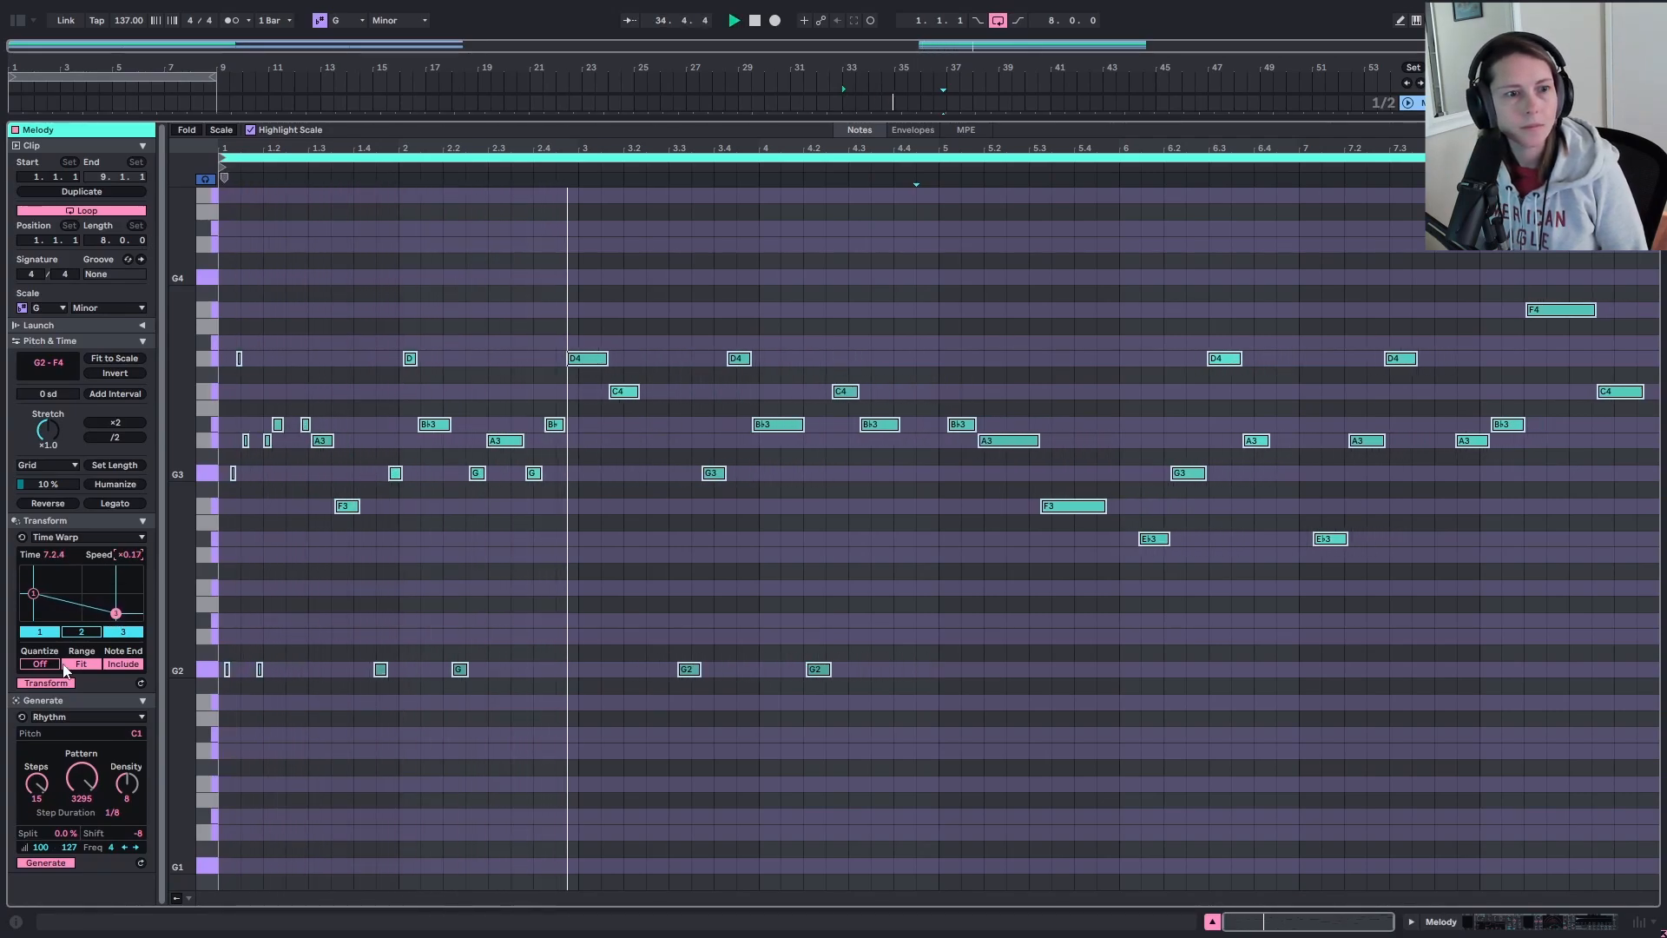
left_click(49, 662)
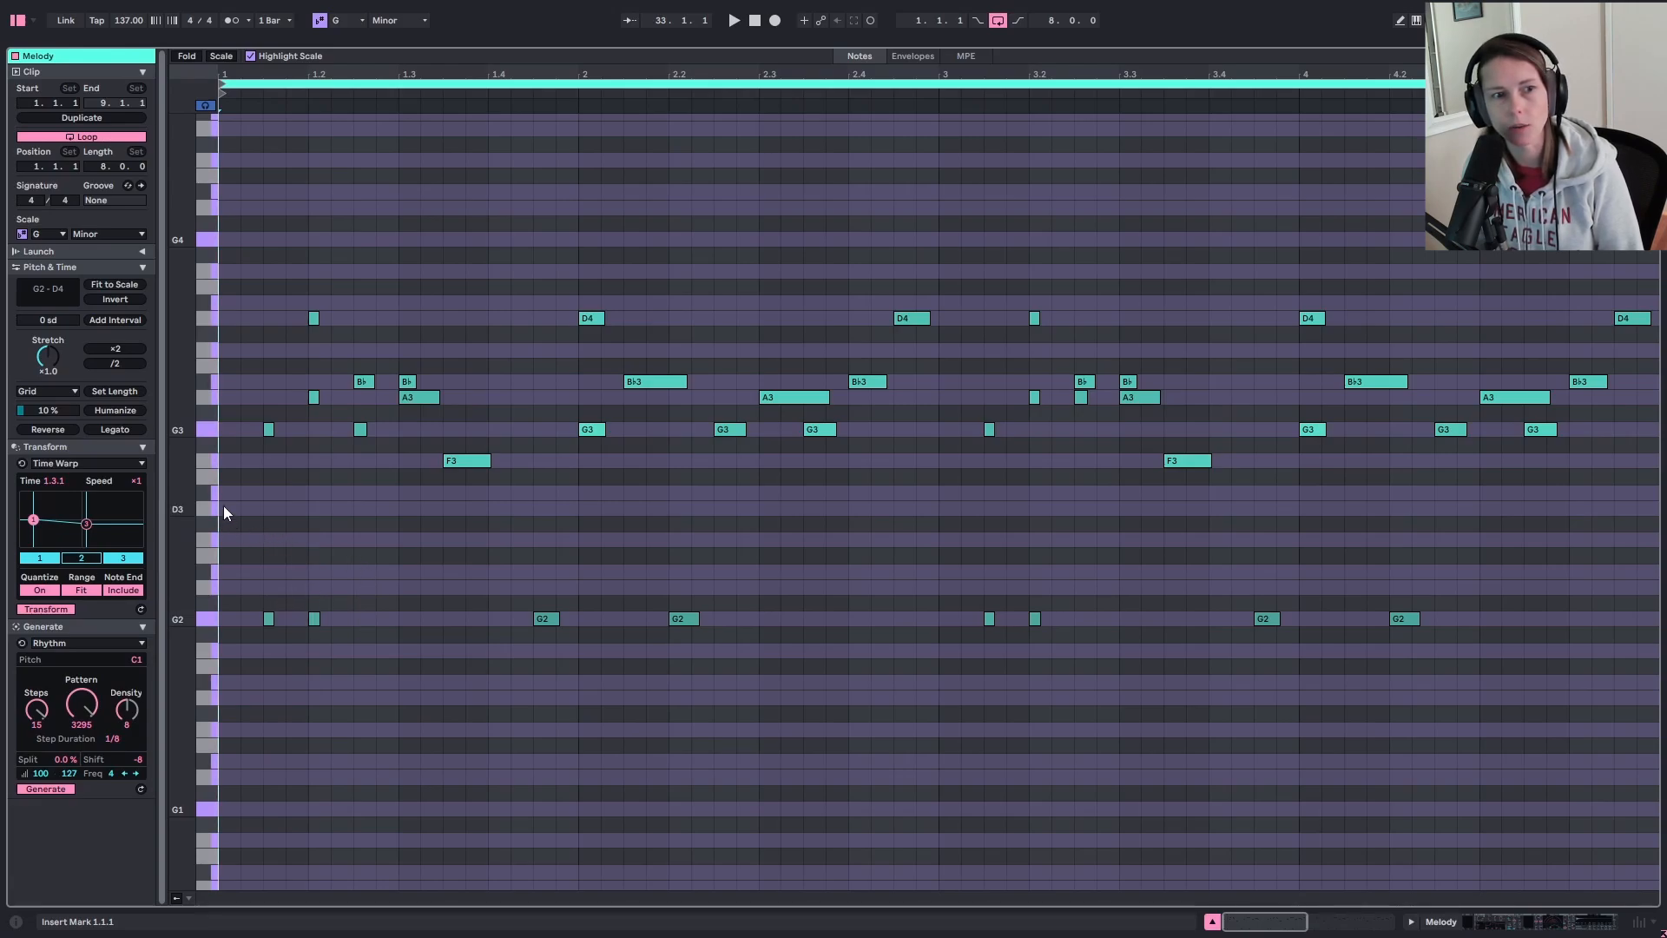
Step: Audition the time-warped Melody clip, close the enlarged piano roll and extend the melody in the arrangement from bar 37 to bar 41
key("space")
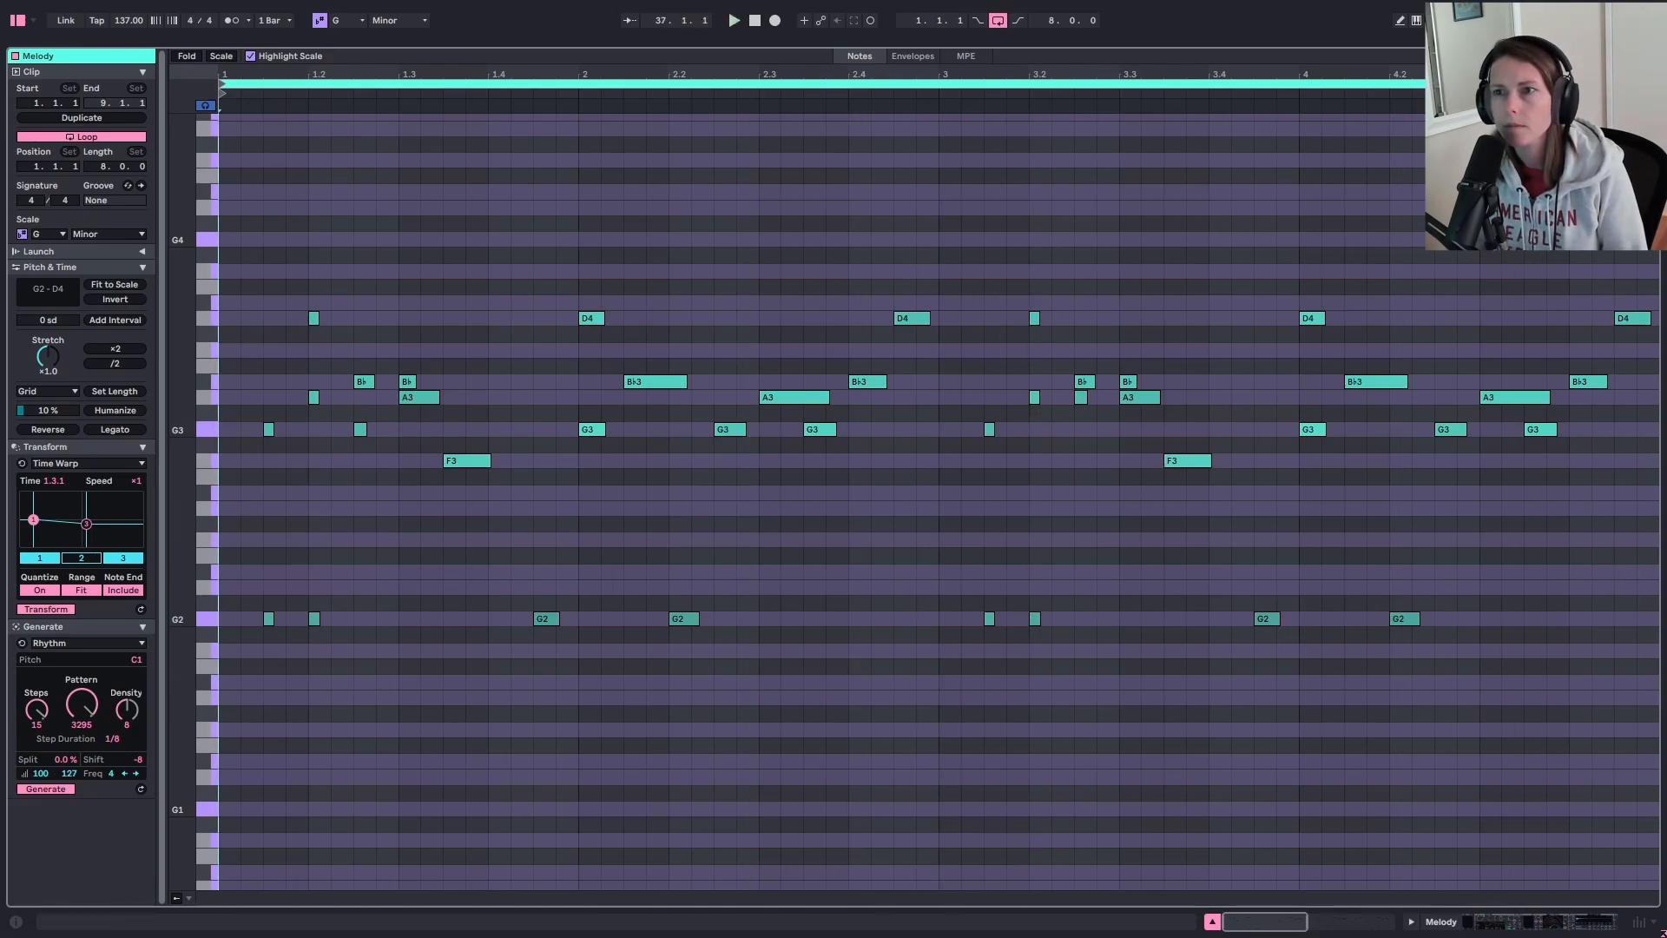
left_click_drag(1120, 46, 1120, 903)
left_click_drag(1130, 293, 1131, 311)
scroll(1034, 251, "up", 3)
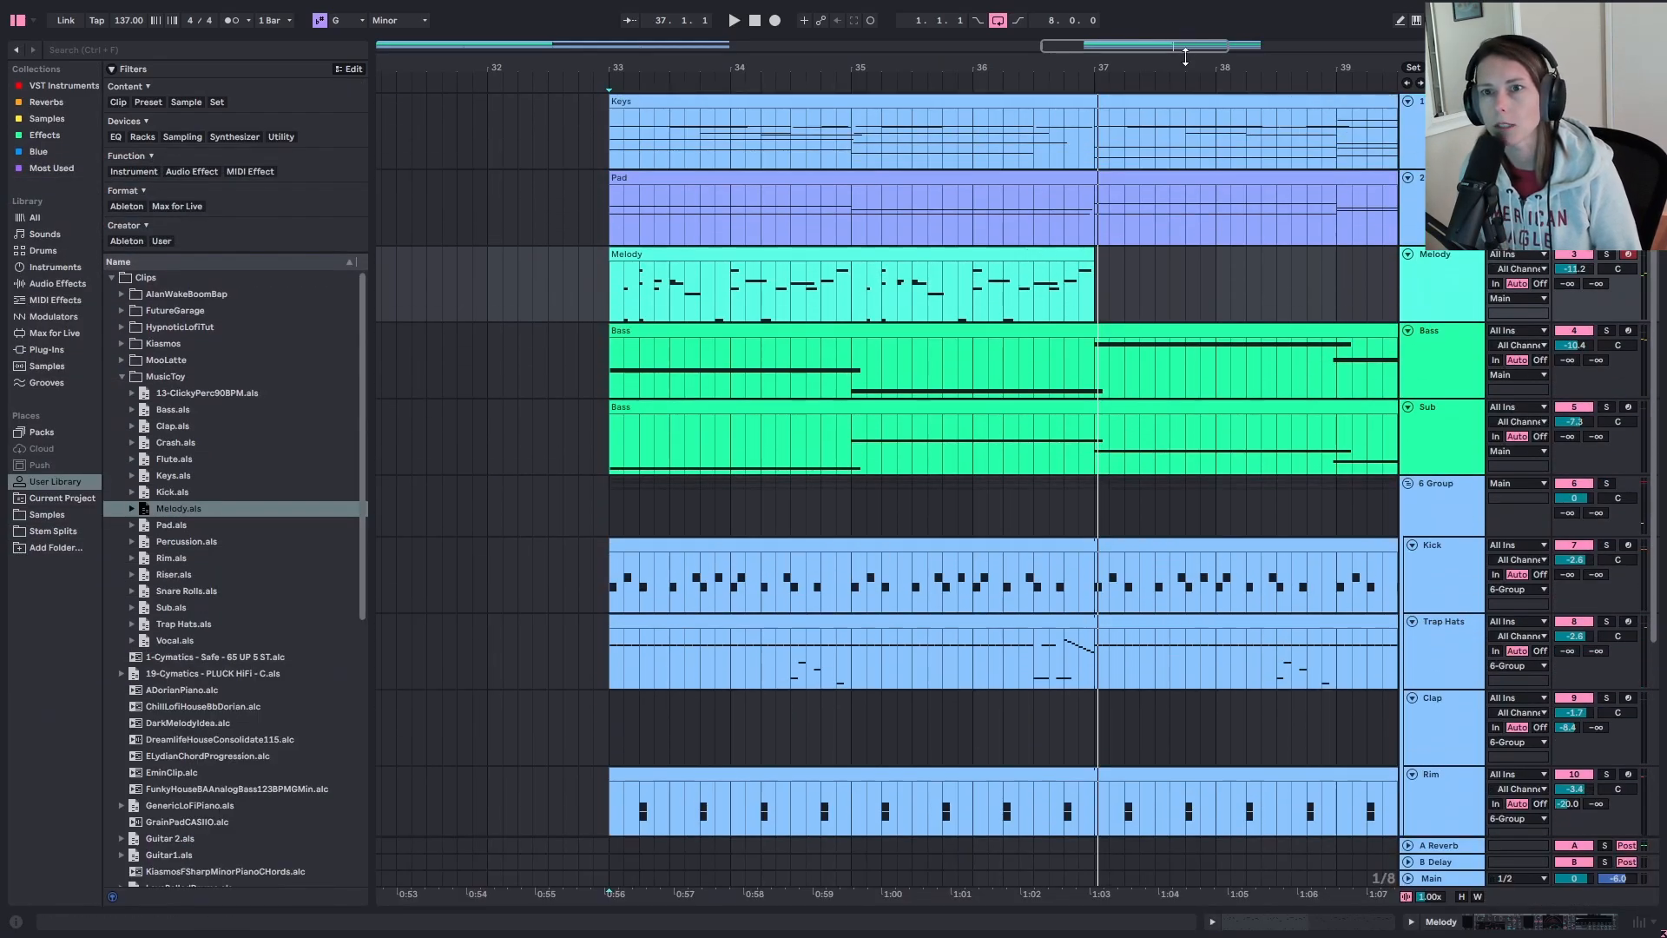
left_click_drag(1185, 56, 959, 101)
left_click_drag(903, 258, 1188, 255)
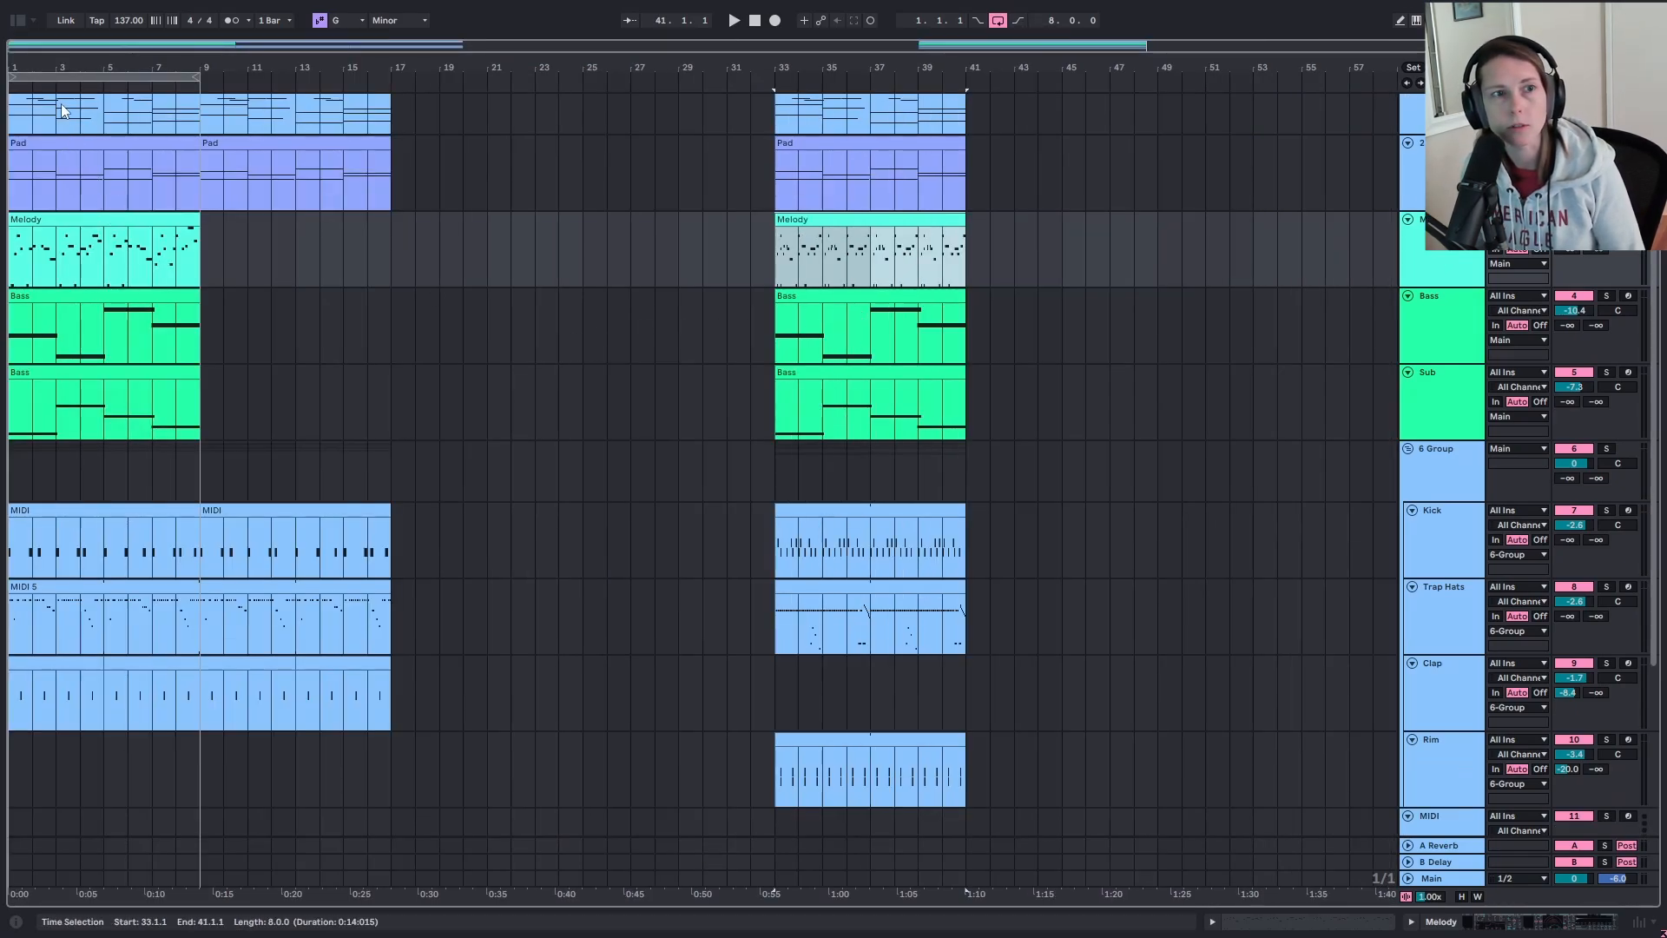
Step: In the full arrangement, select the Flute clip at bar 73 and play the Vocal clip at bar 9 in solo
scroll(139, 226, "up", 1)
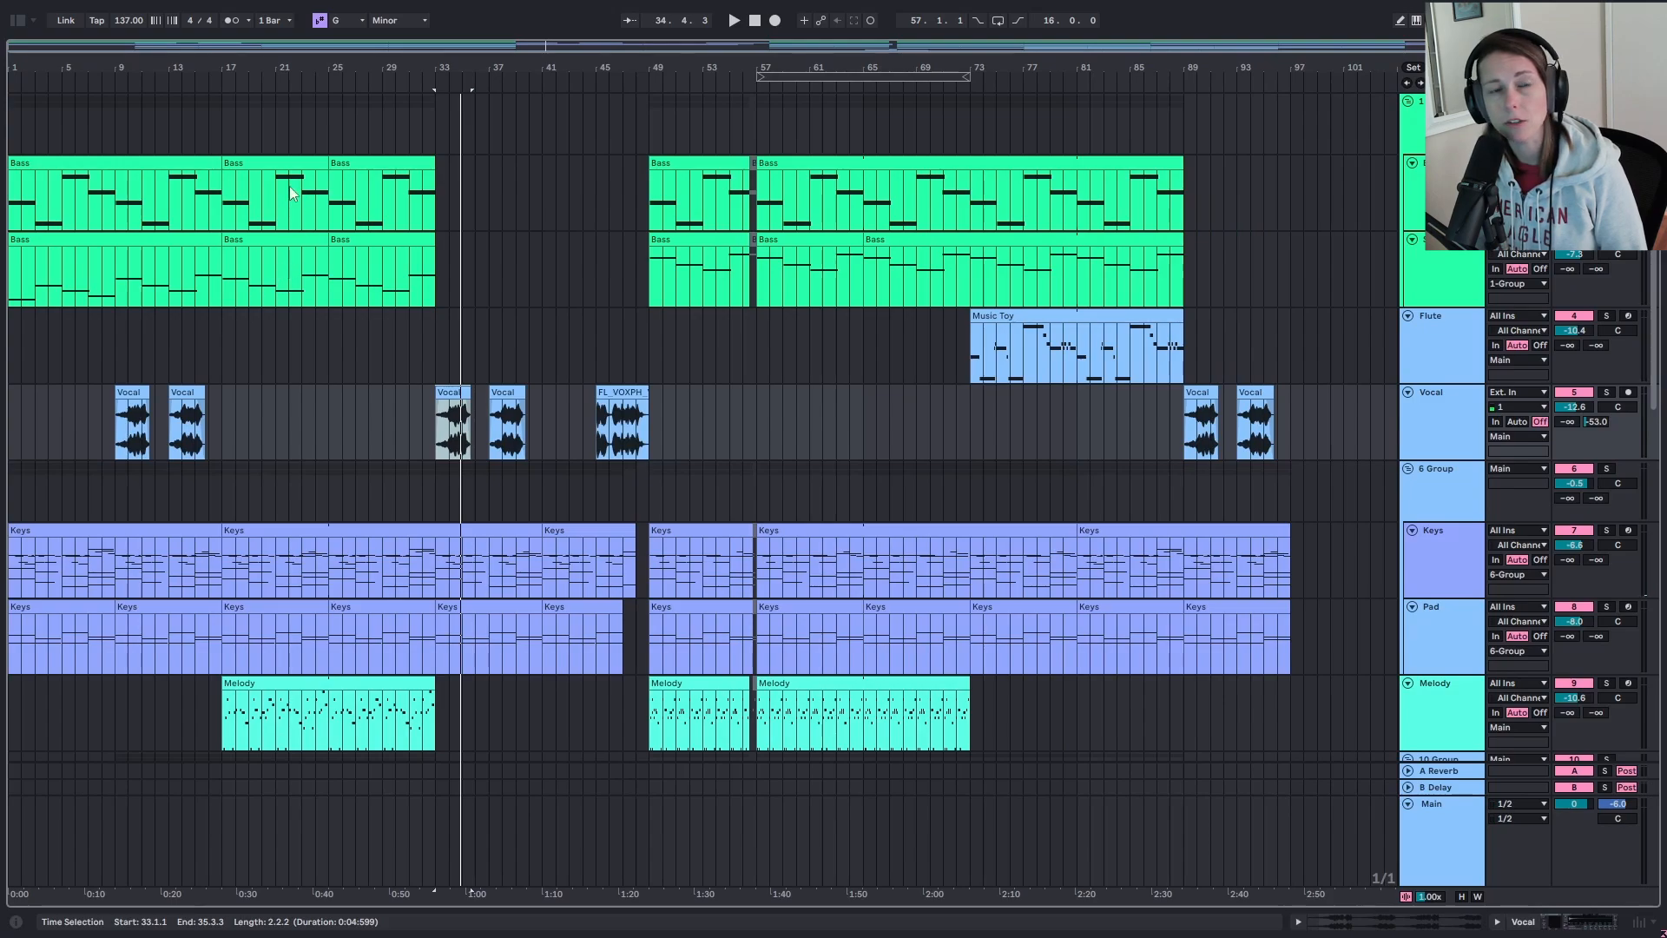
scroll(365, 222, "down", 1)
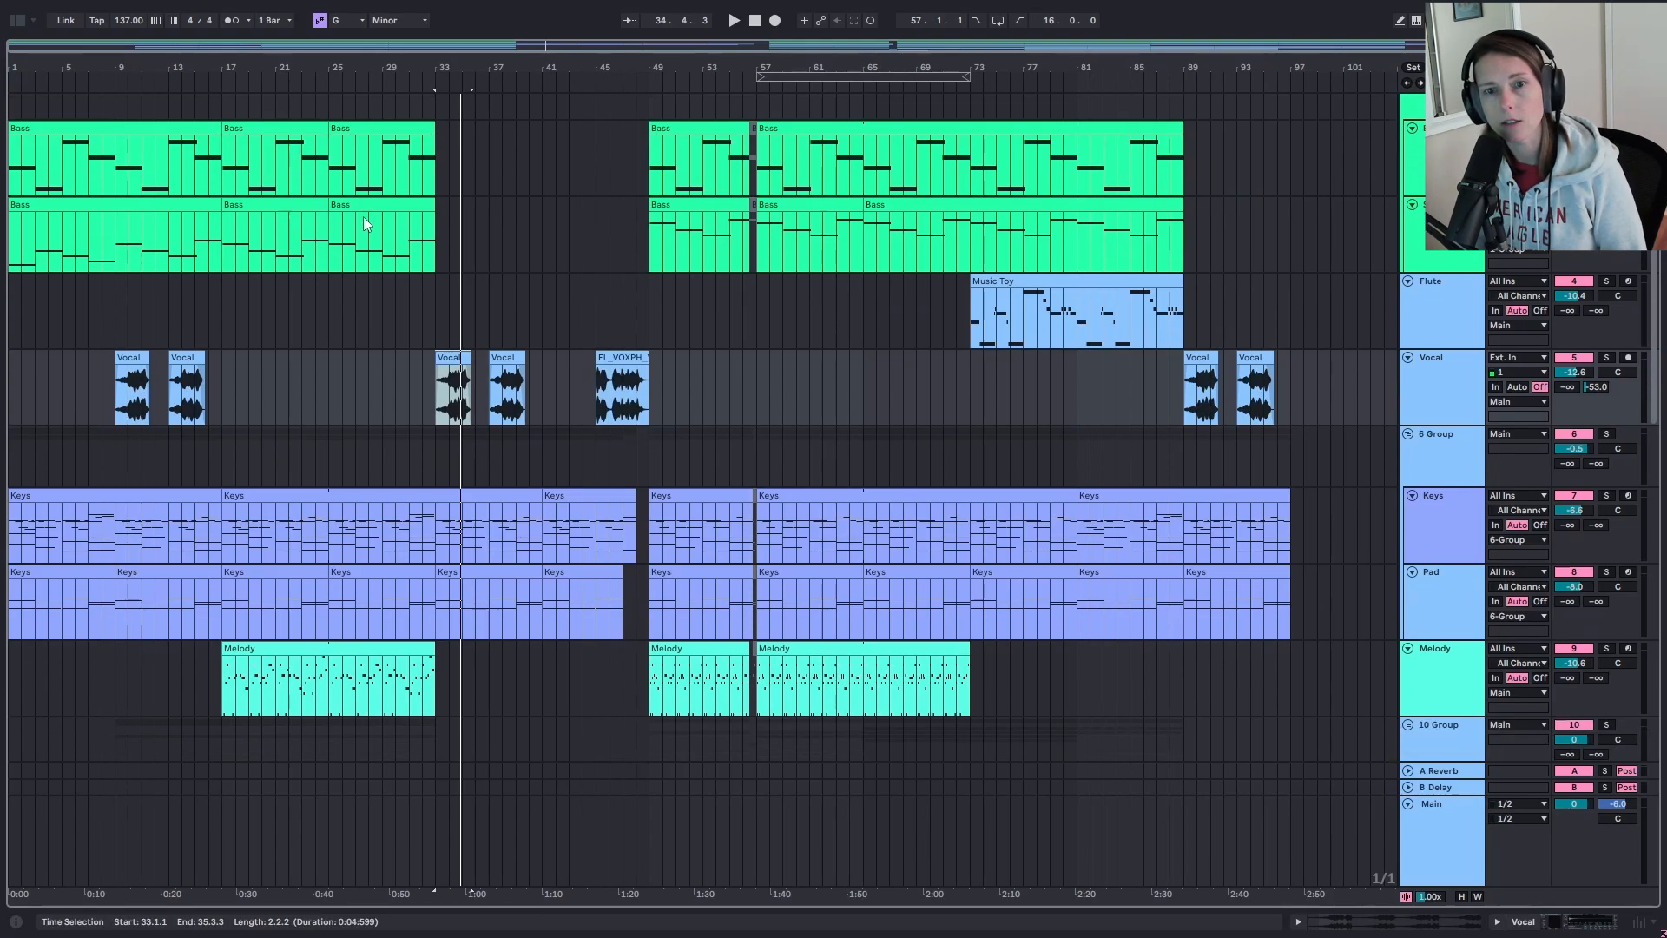
scroll(680, 353, "down", 1)
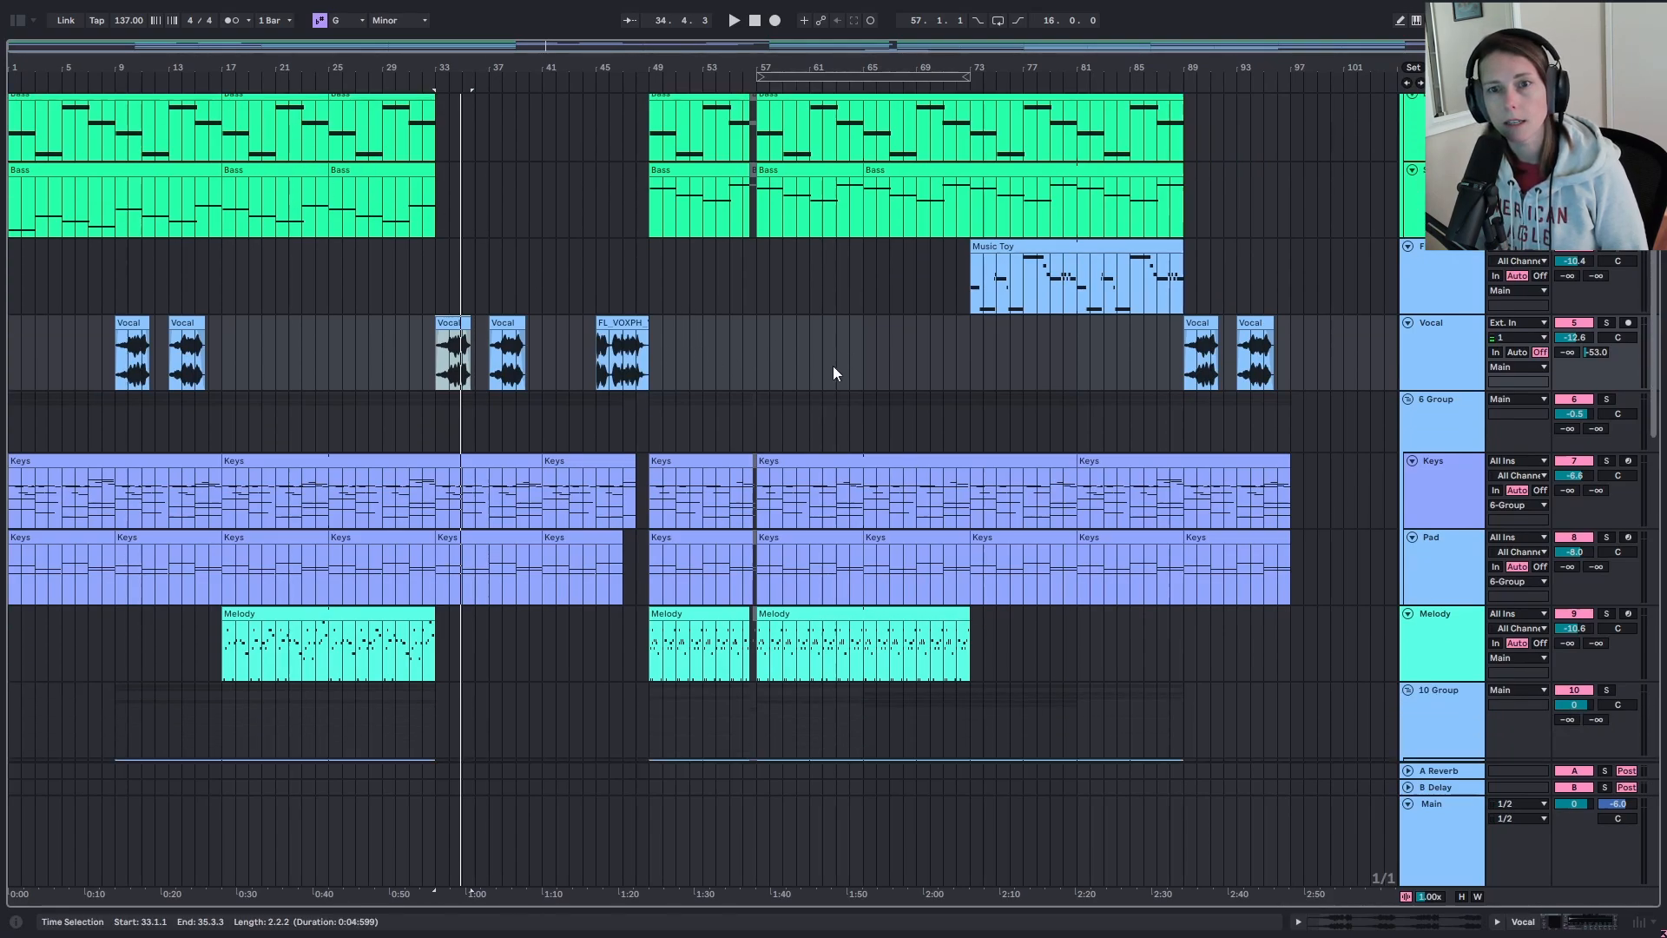
left_click(1031, 242)
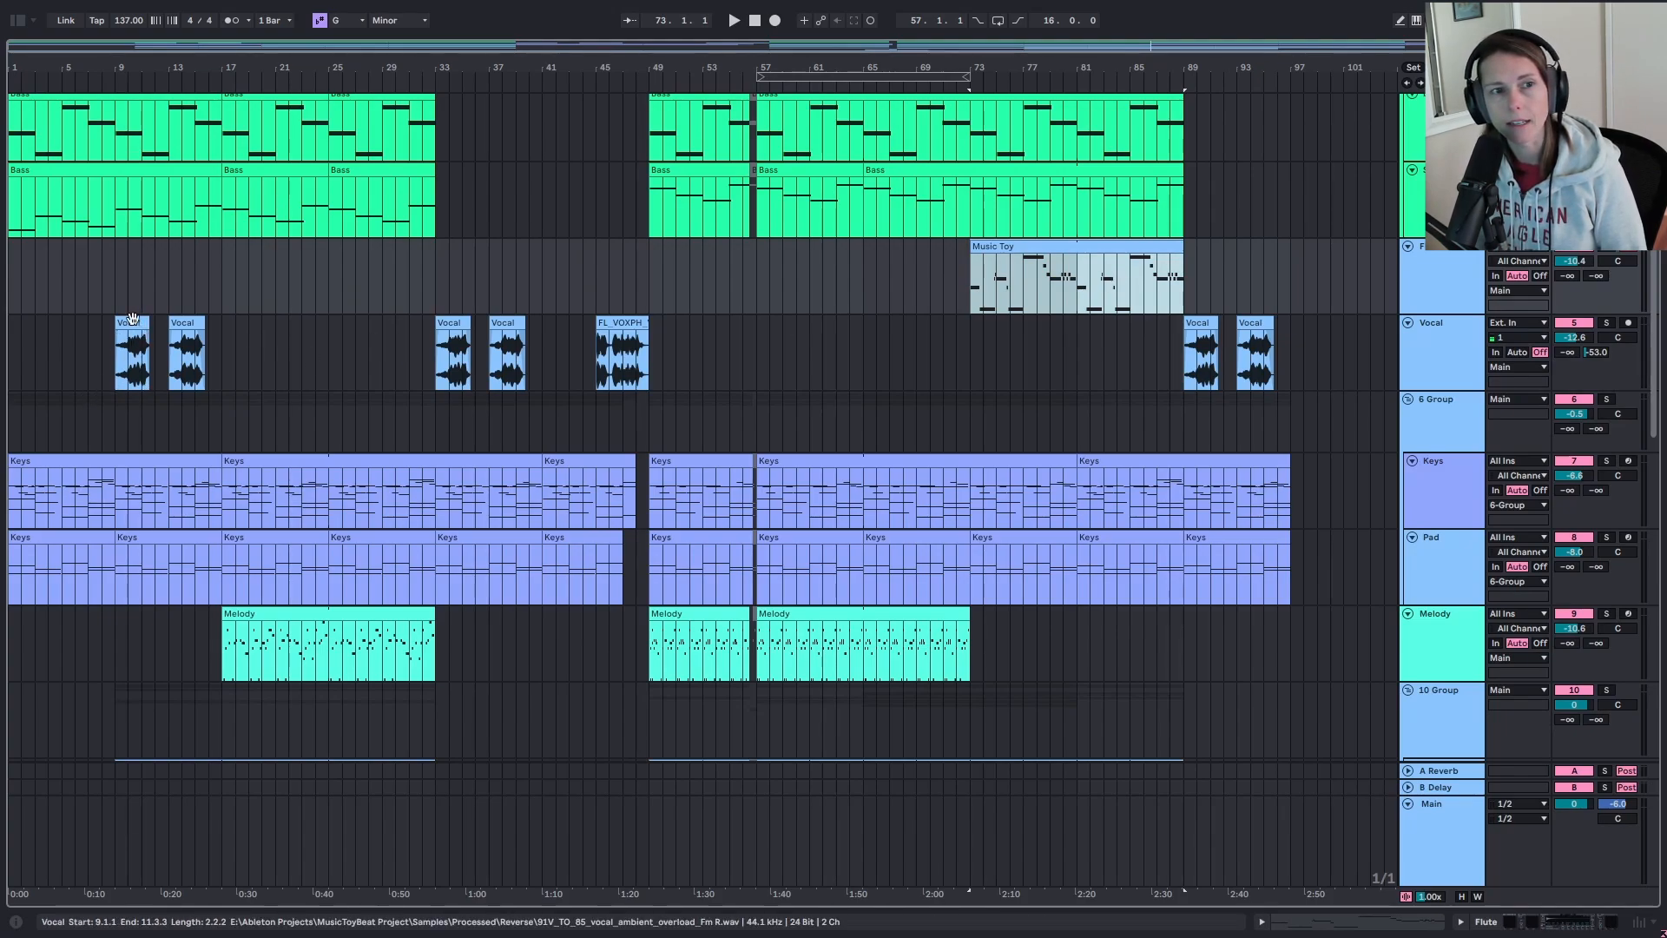
left_click(139, 347)
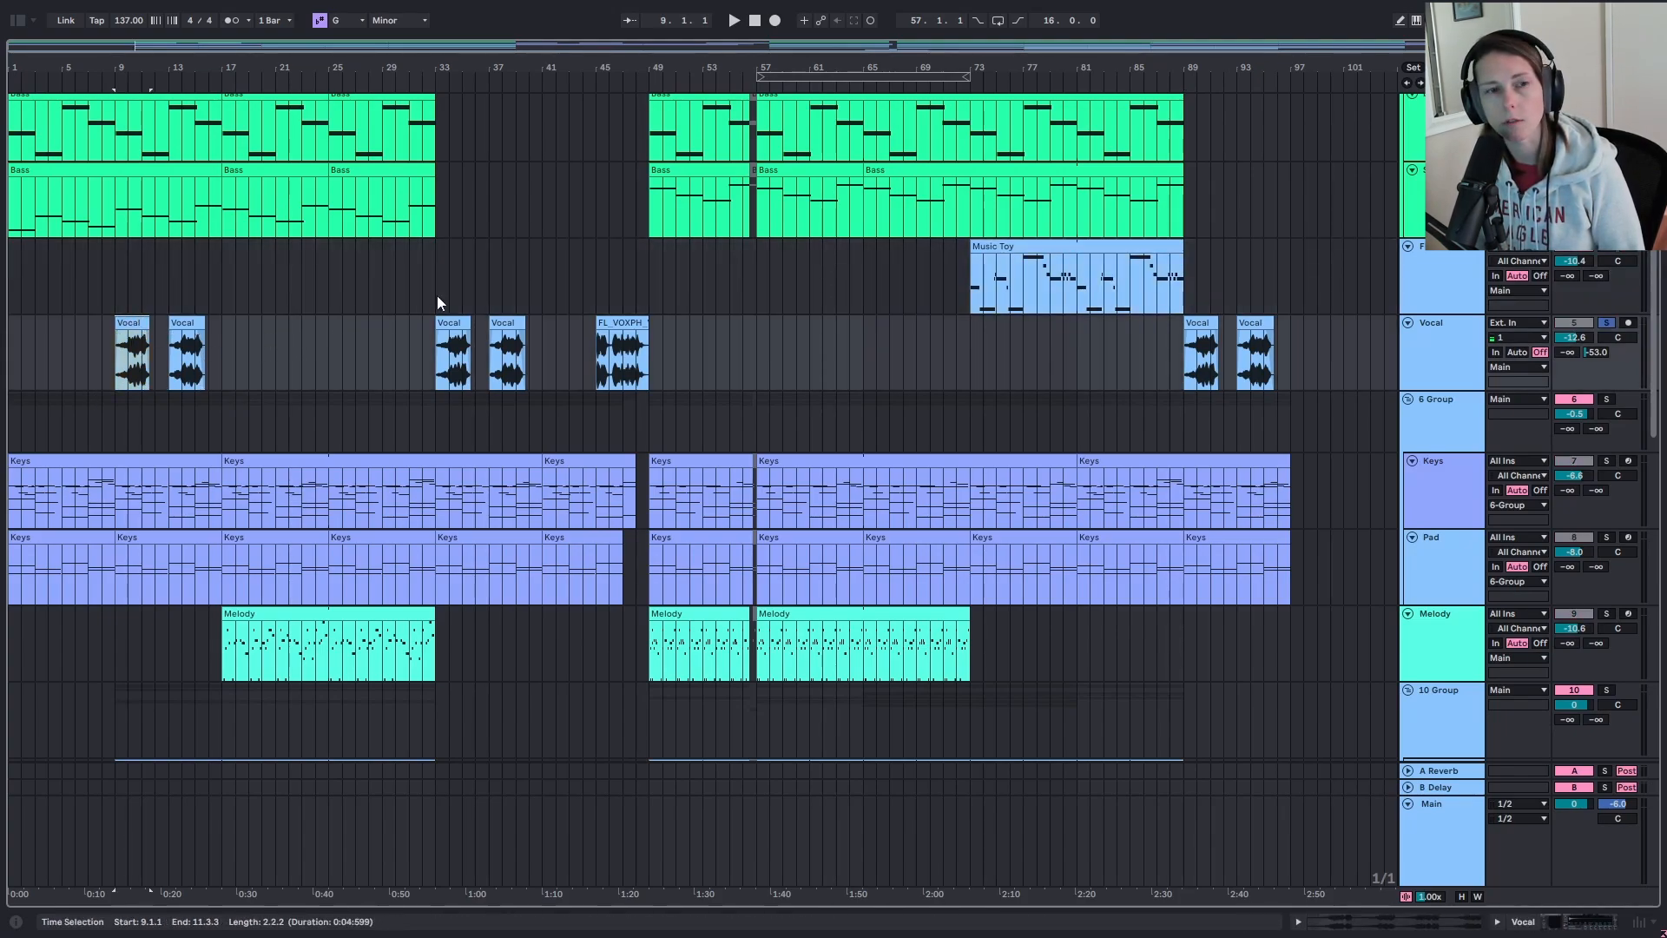
key("space")
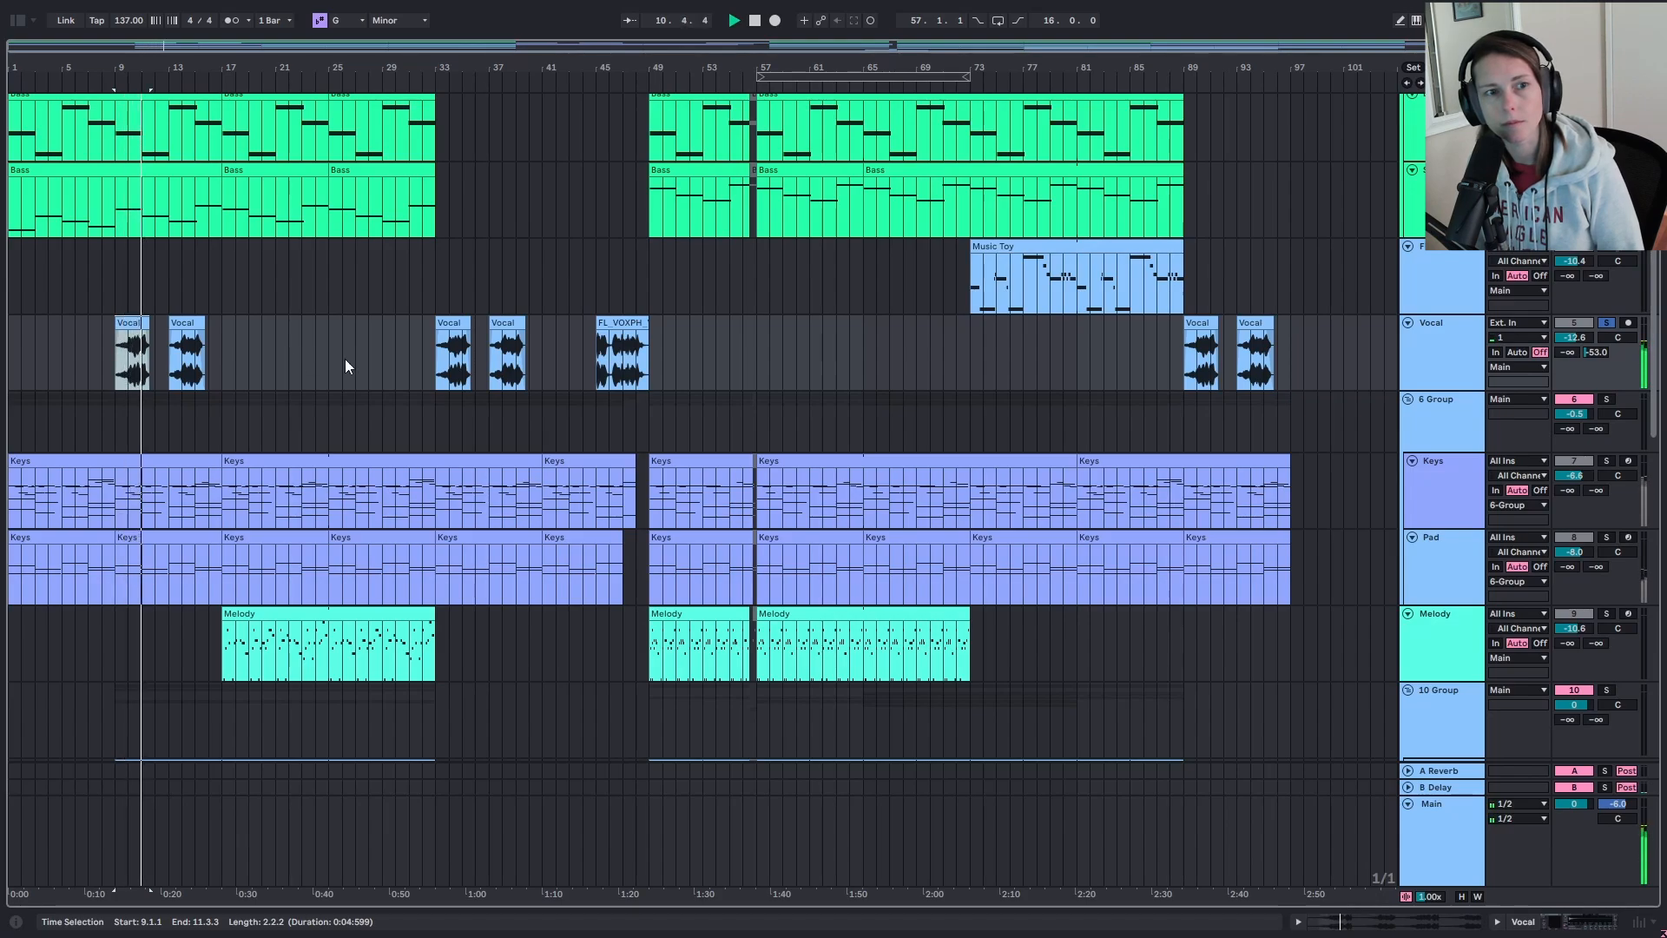
scroll(345, 353, "down", 3)
key("space")
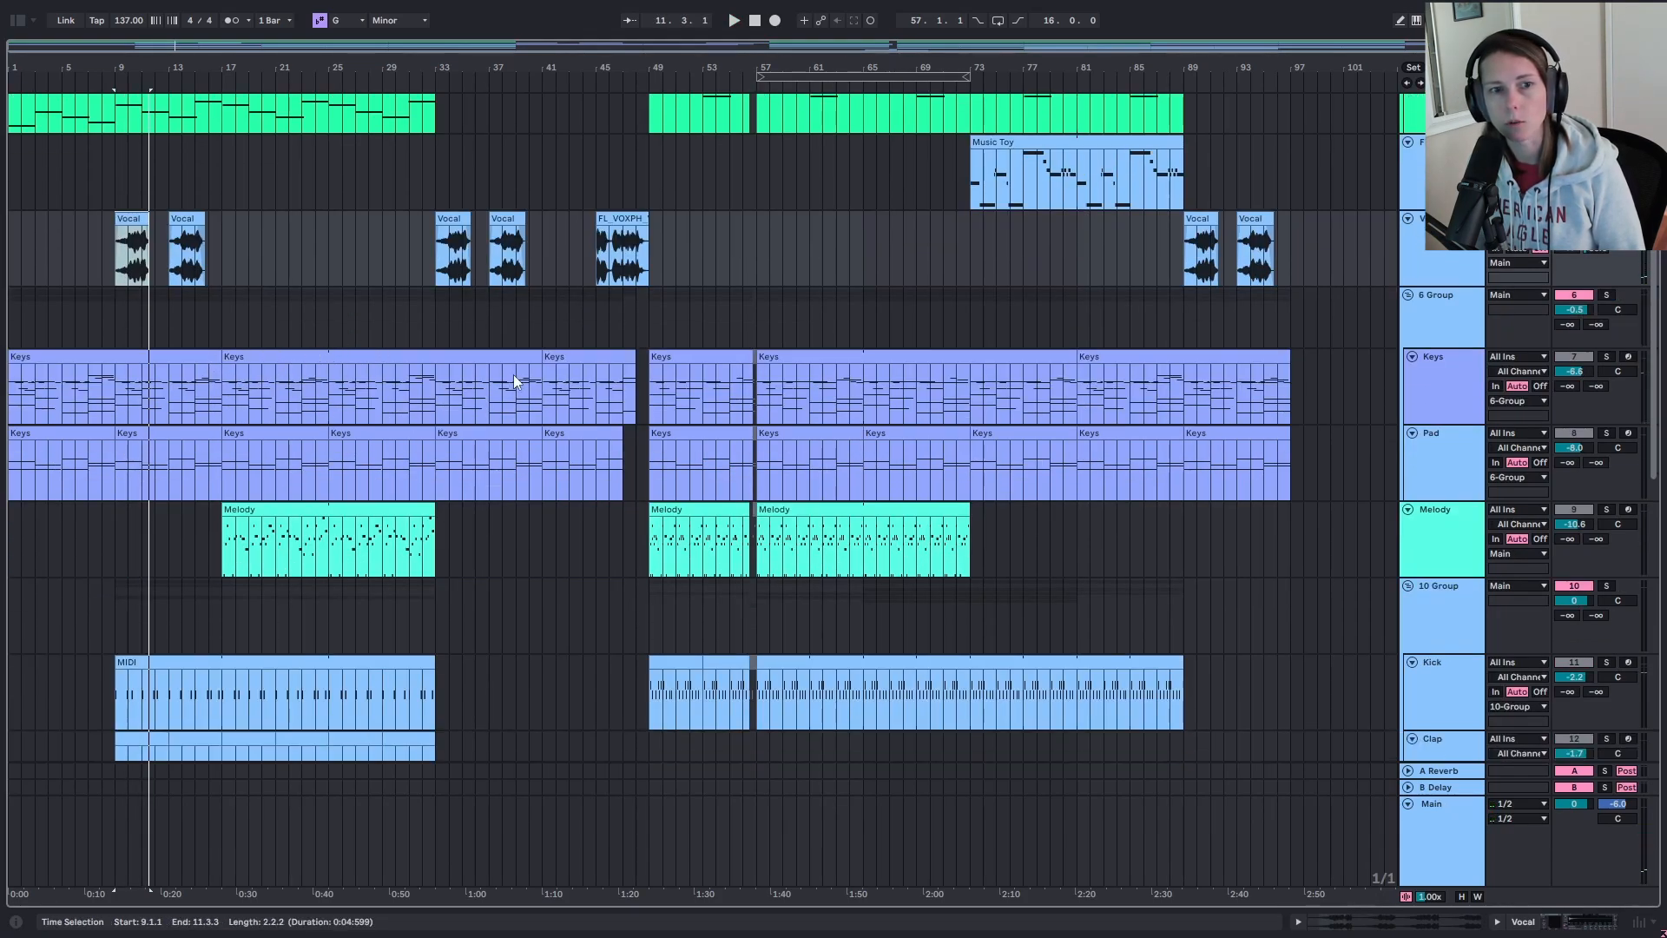
Step: Select the Melody clip at bar 17, briefly solo the Kick track, and play the drum section from bar 9 with all tracks
scroll(498, 376, "down", 1)
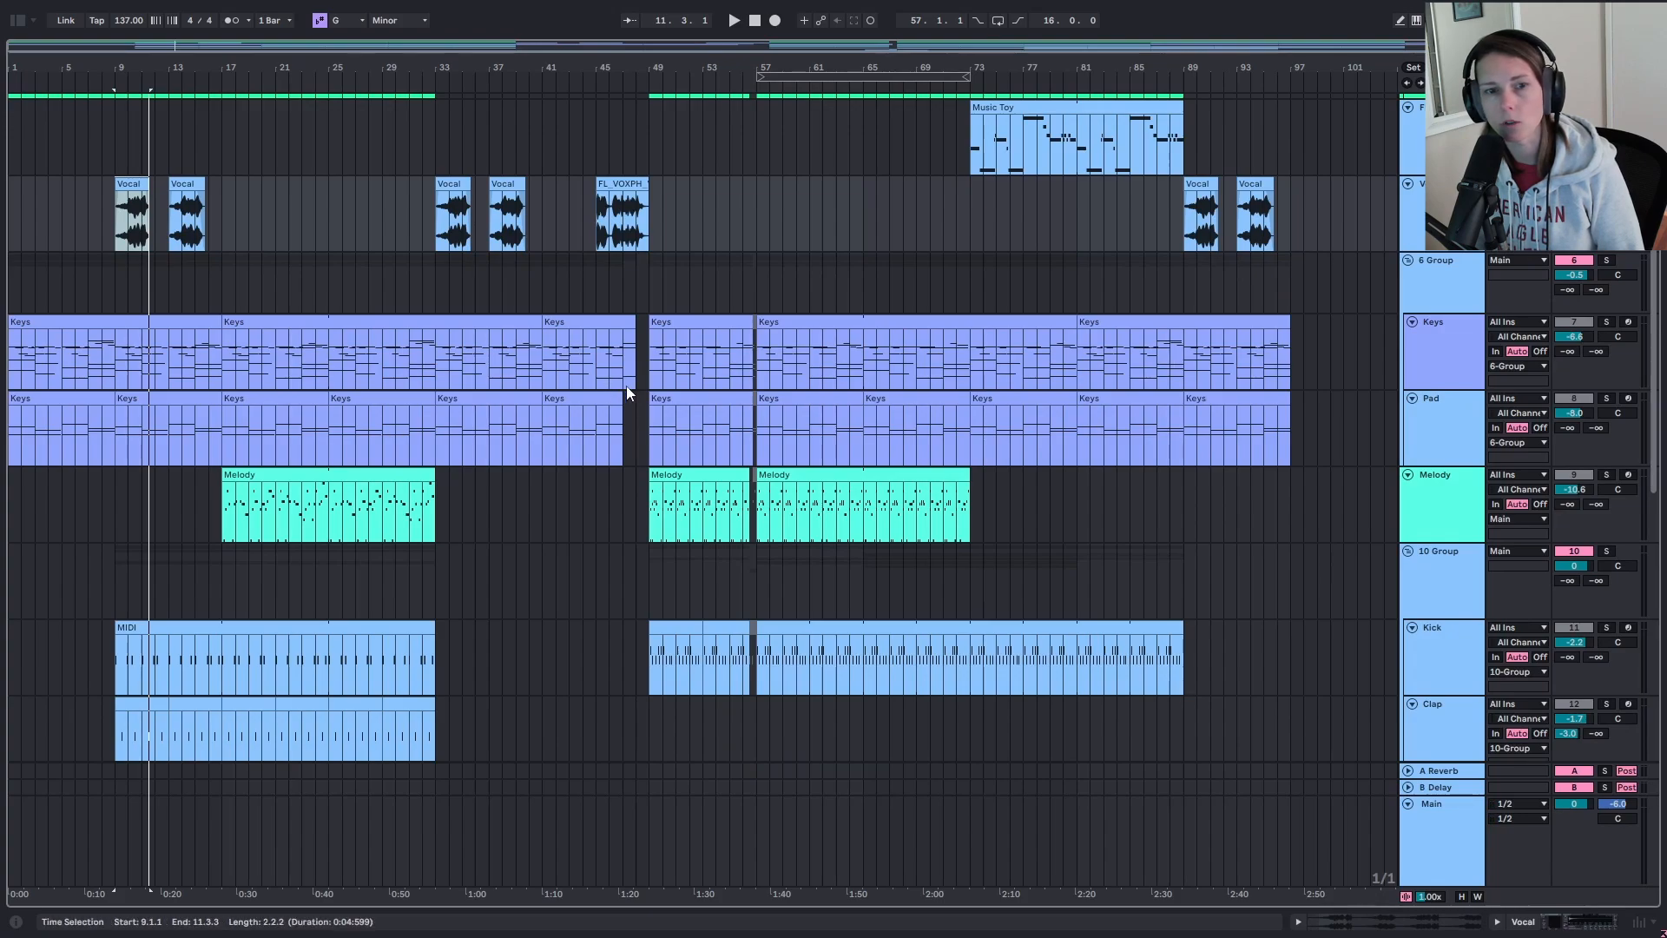
scroll(625, 385, "down", 2)
left_click(287, 406)
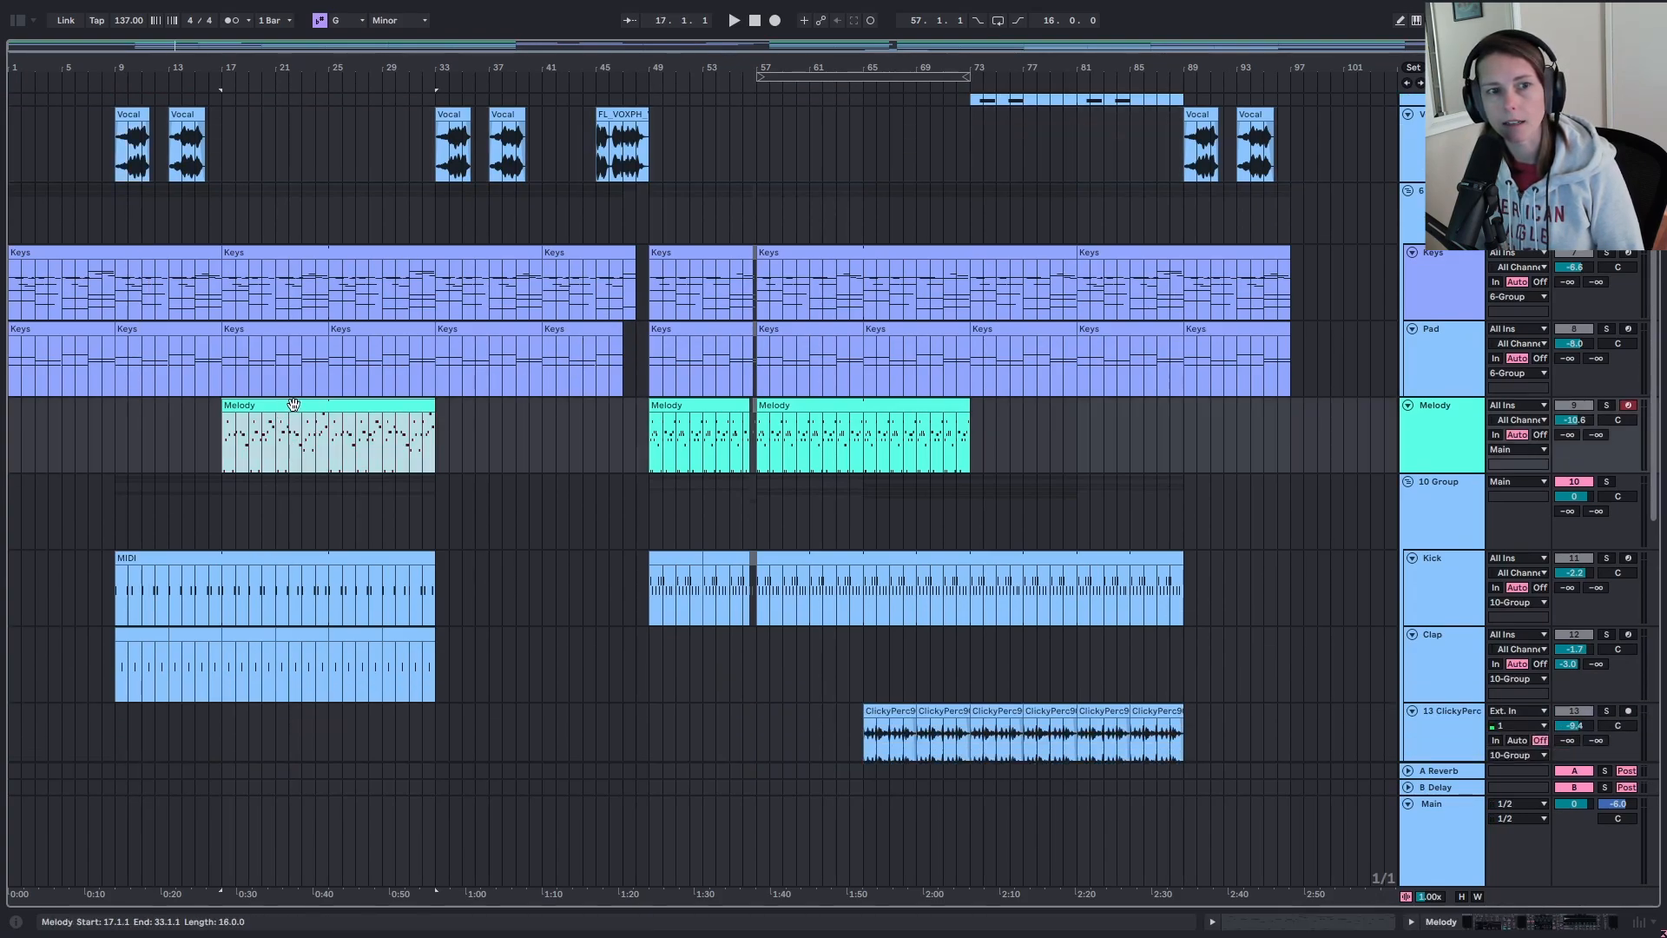
scroll(449, 460, "down", 6)
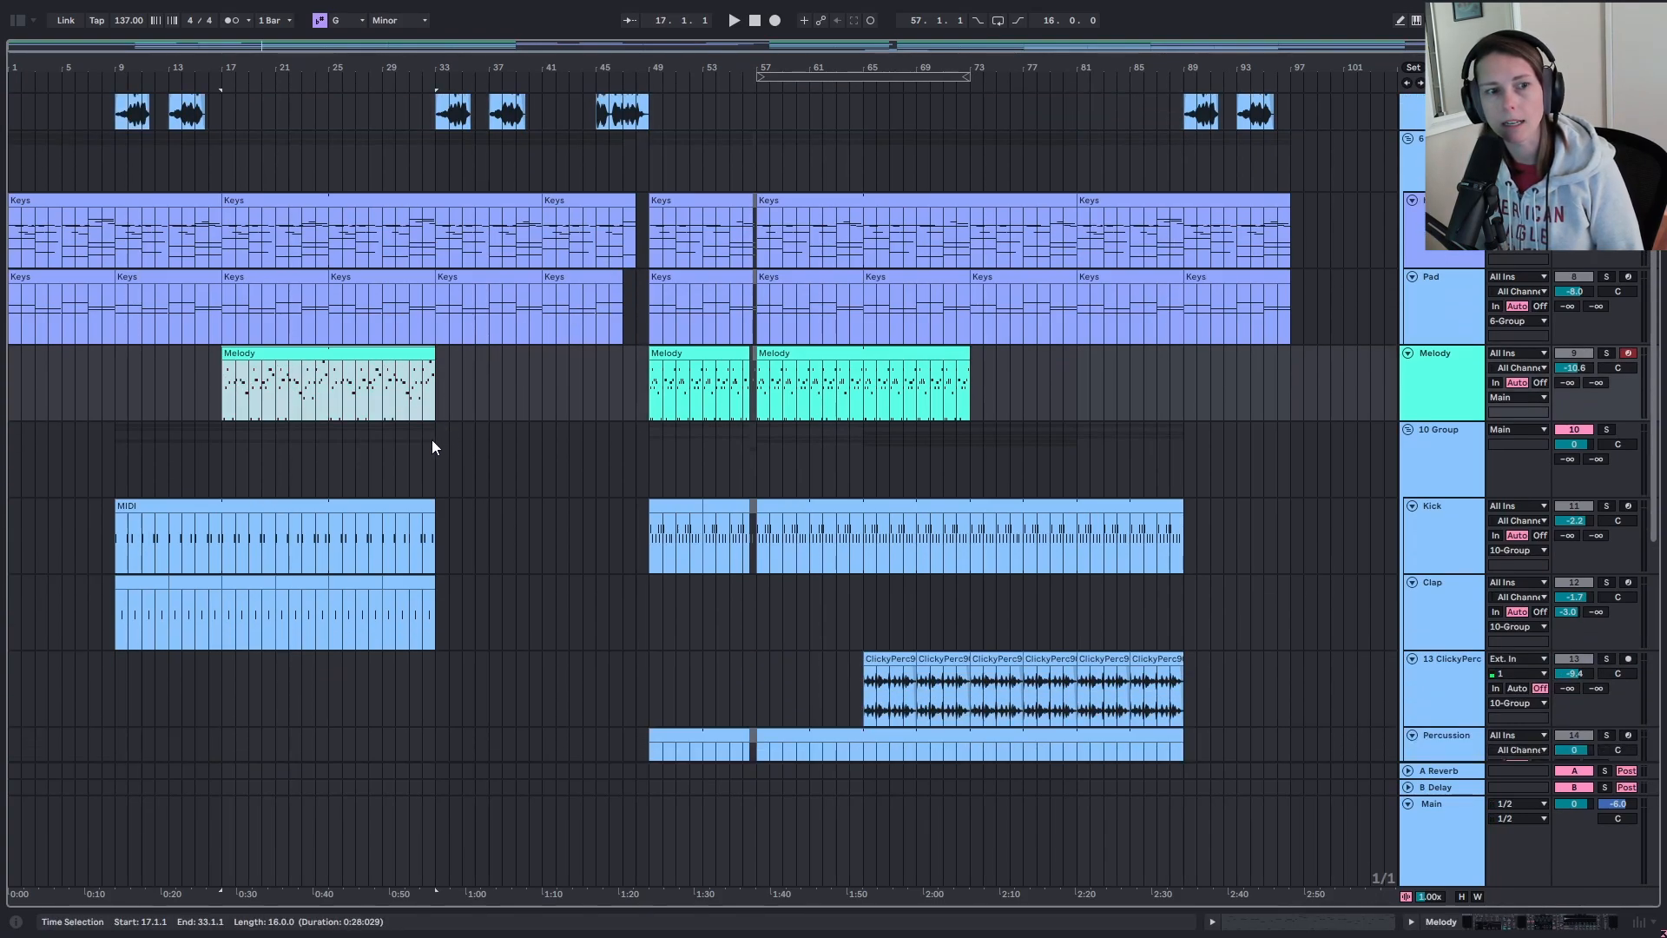
scroll(346, 386, "down", 2)
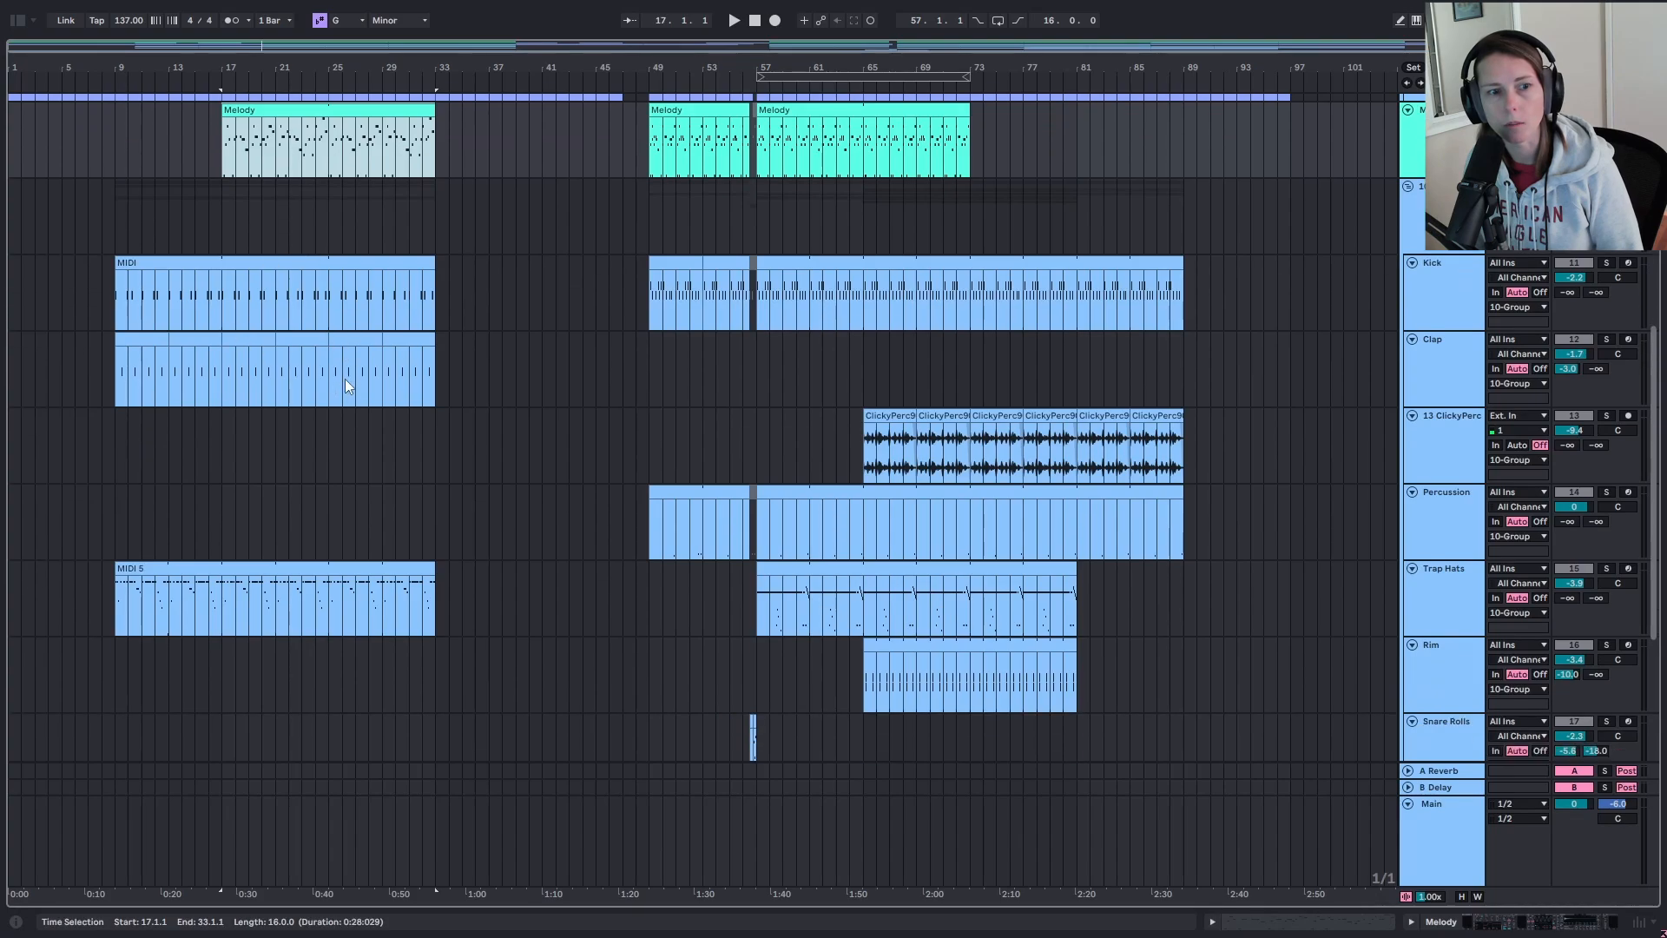
left_click(152, 264)
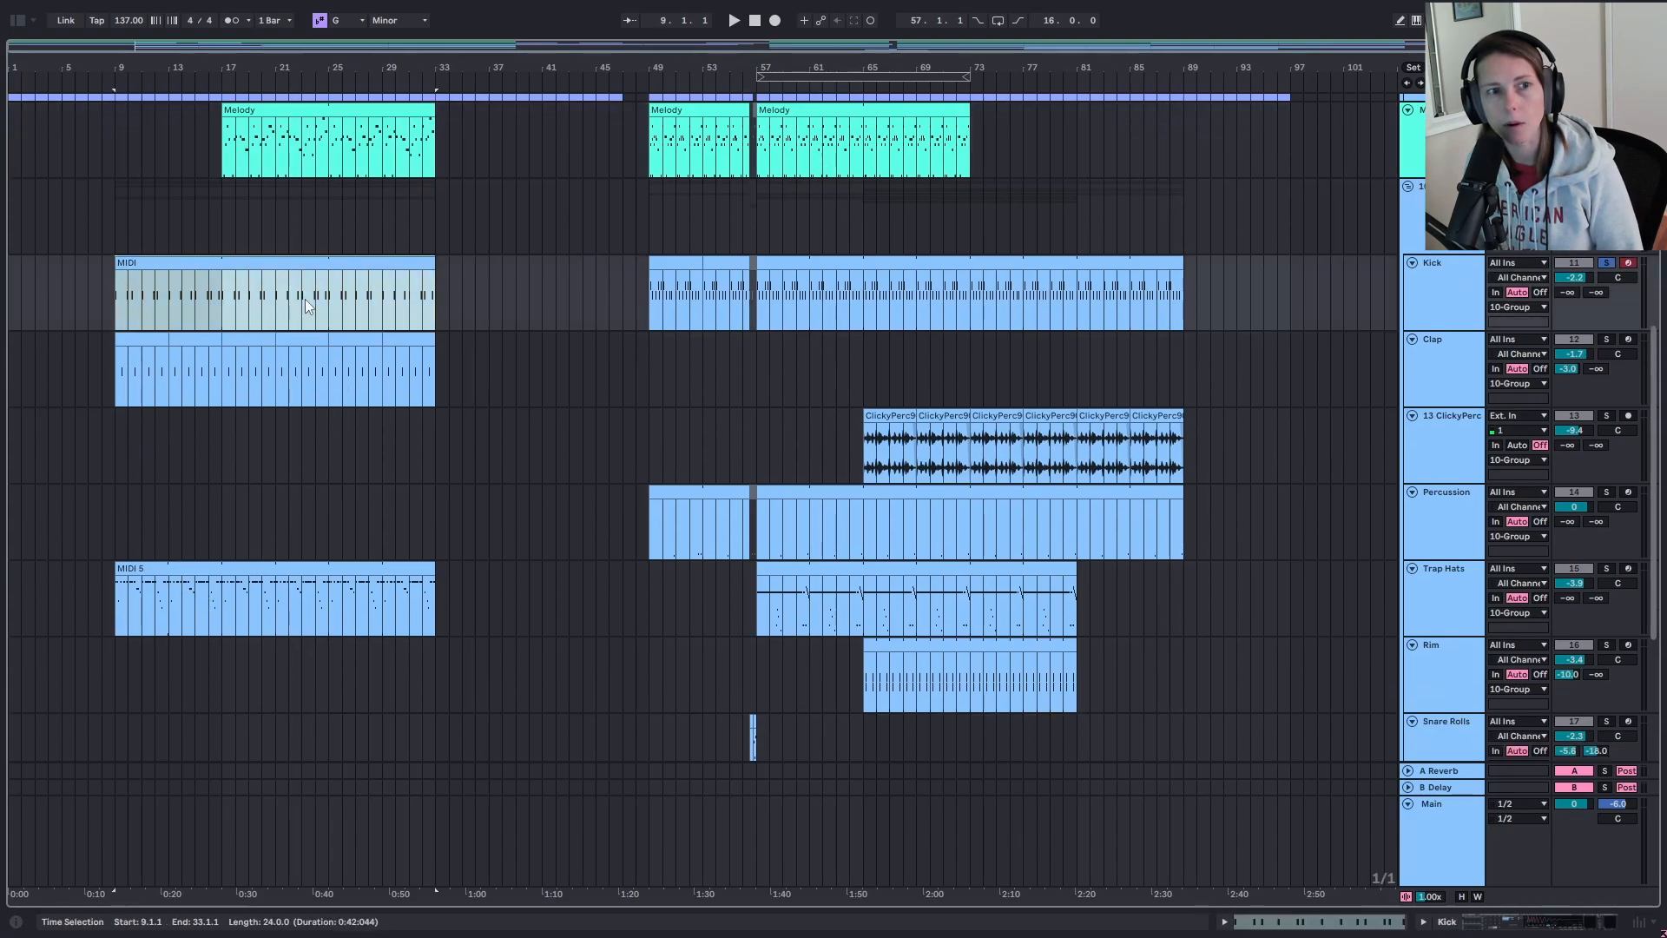
key("space")
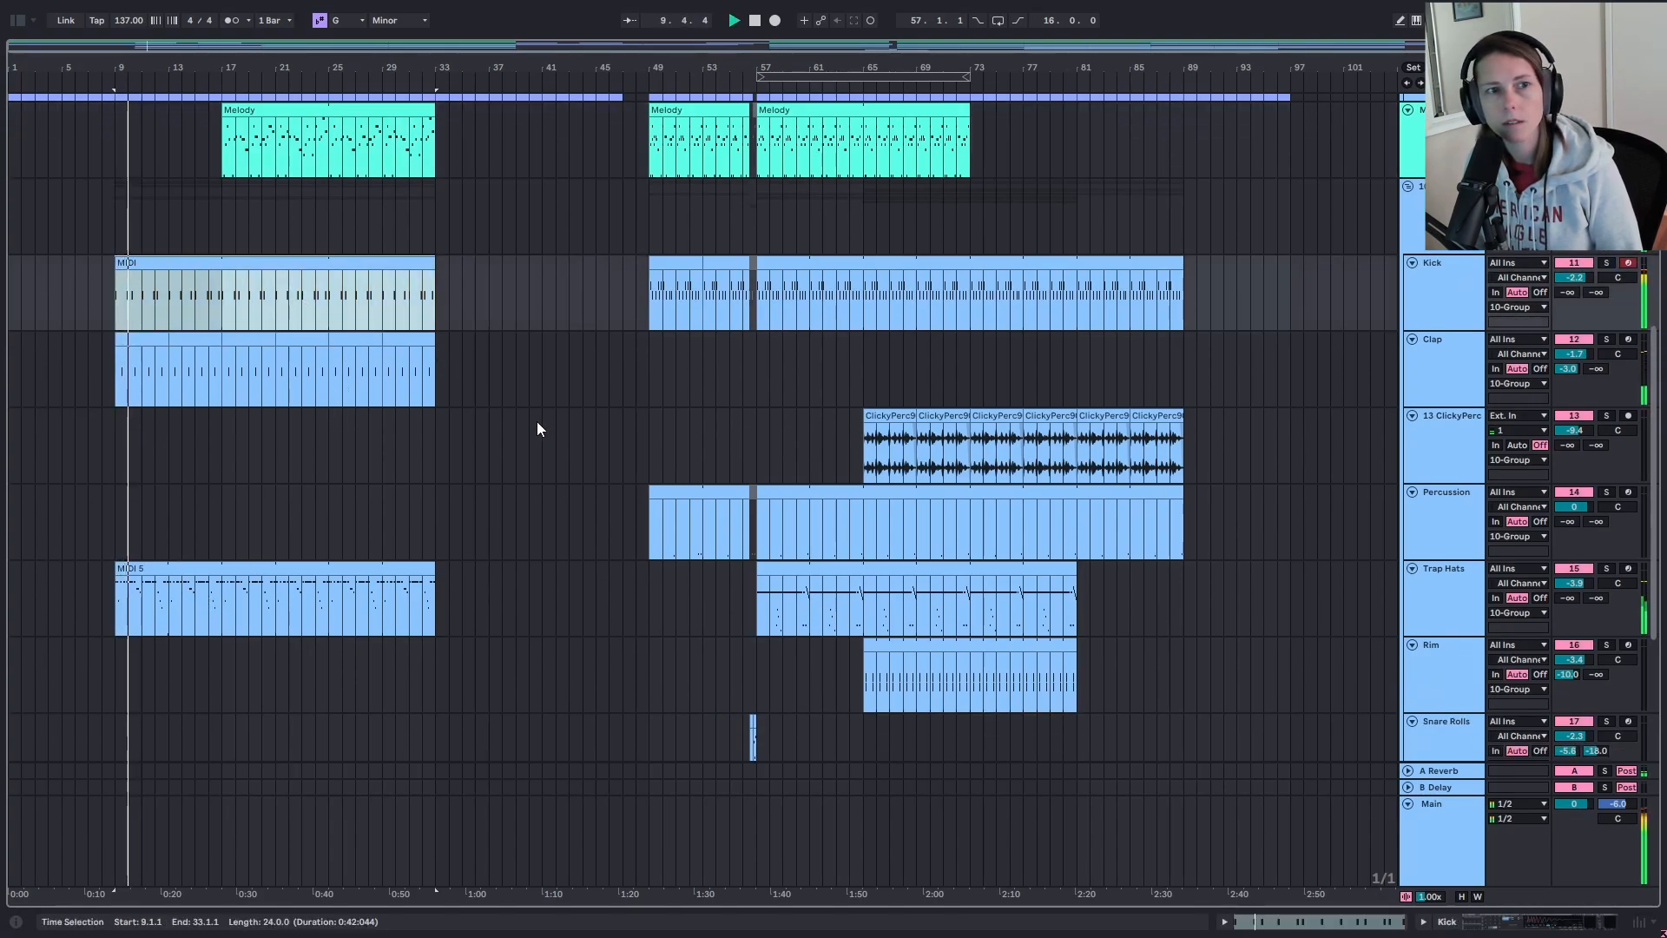
Step: Play the breakdown from bar 33 while inspecting the effect chains of the Keys and Pad group and the Vocal track
scroll(538, 429, "up", 1)
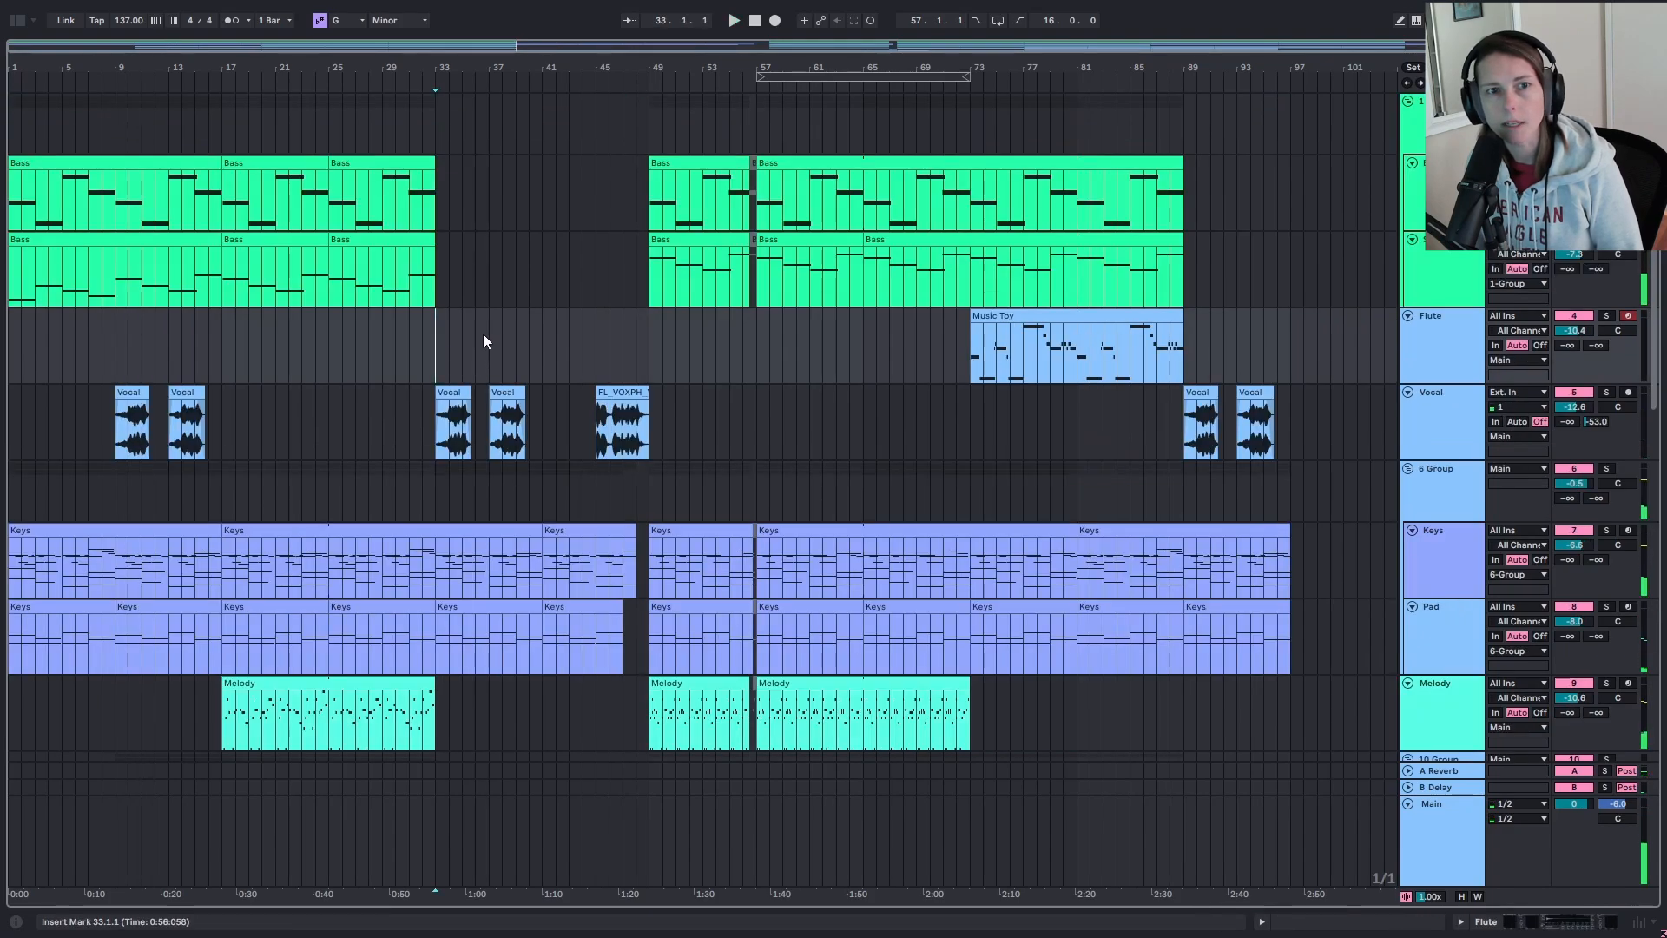
scroll(474, 364, "down", 5)
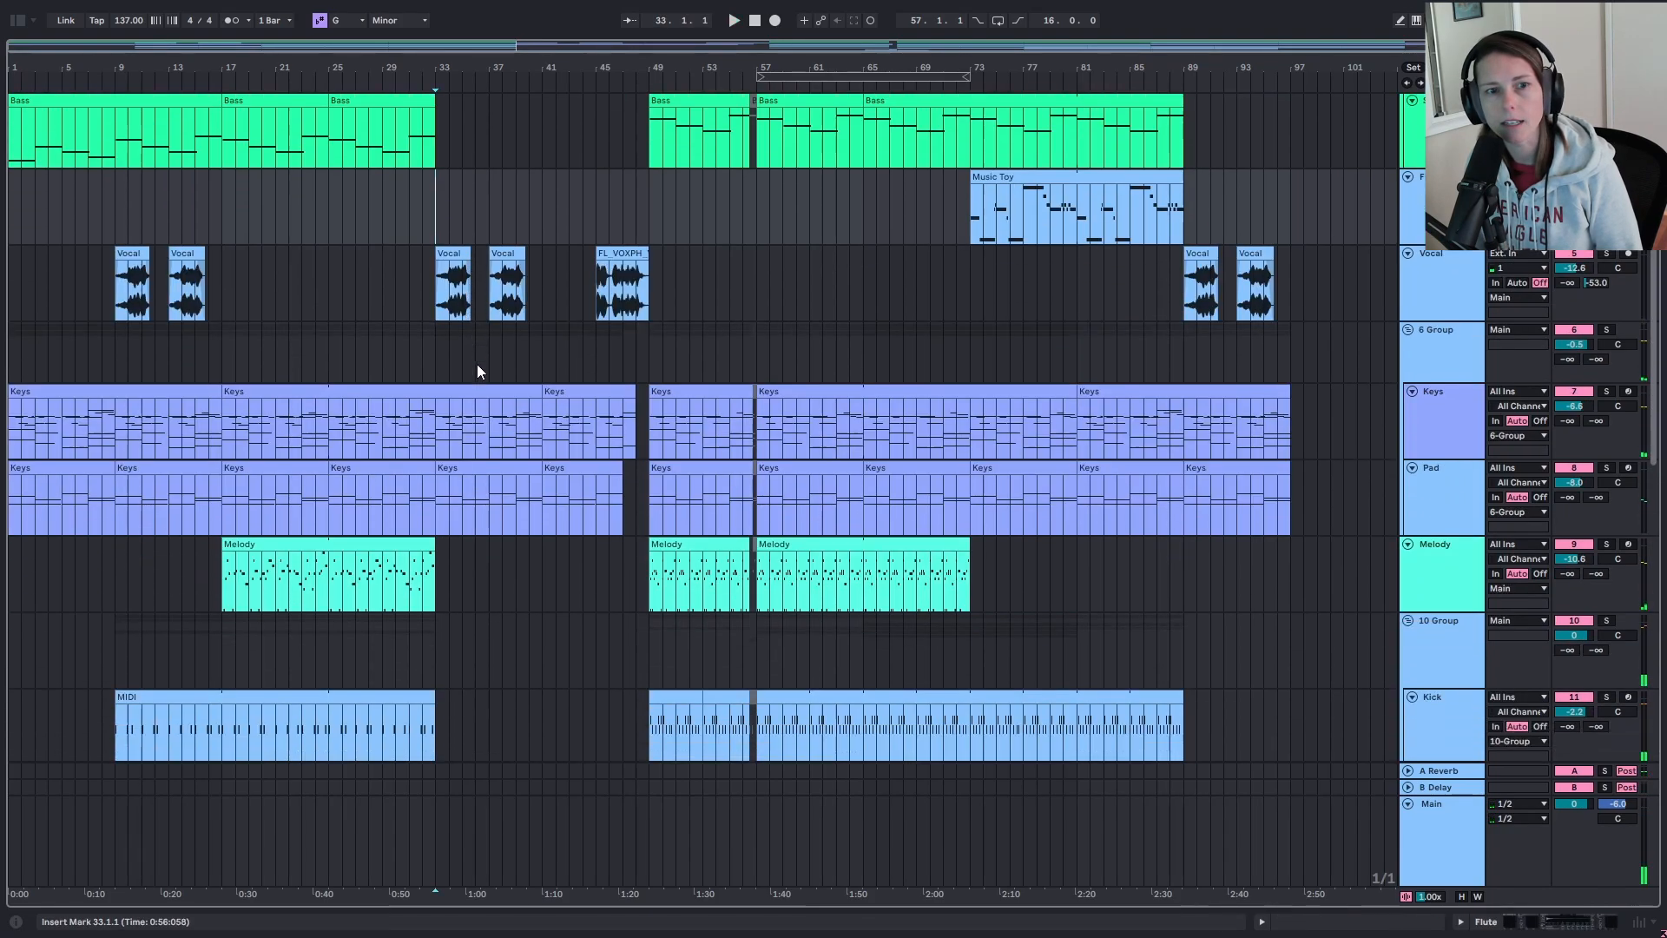
key("space")
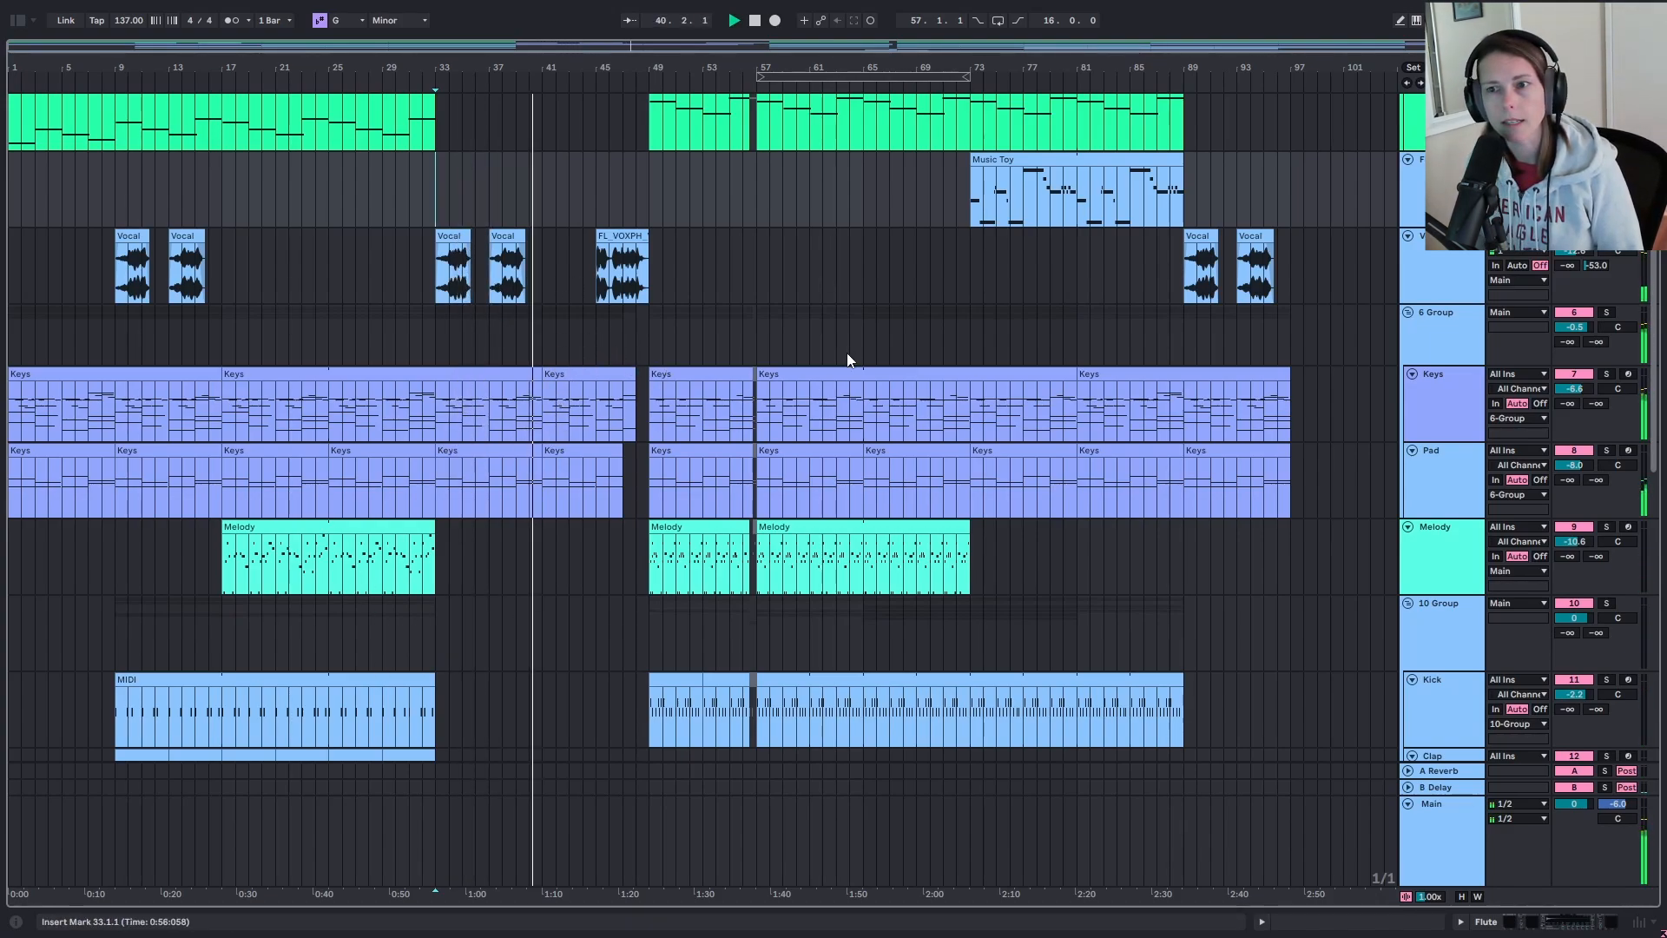
double_click(1468, 327)
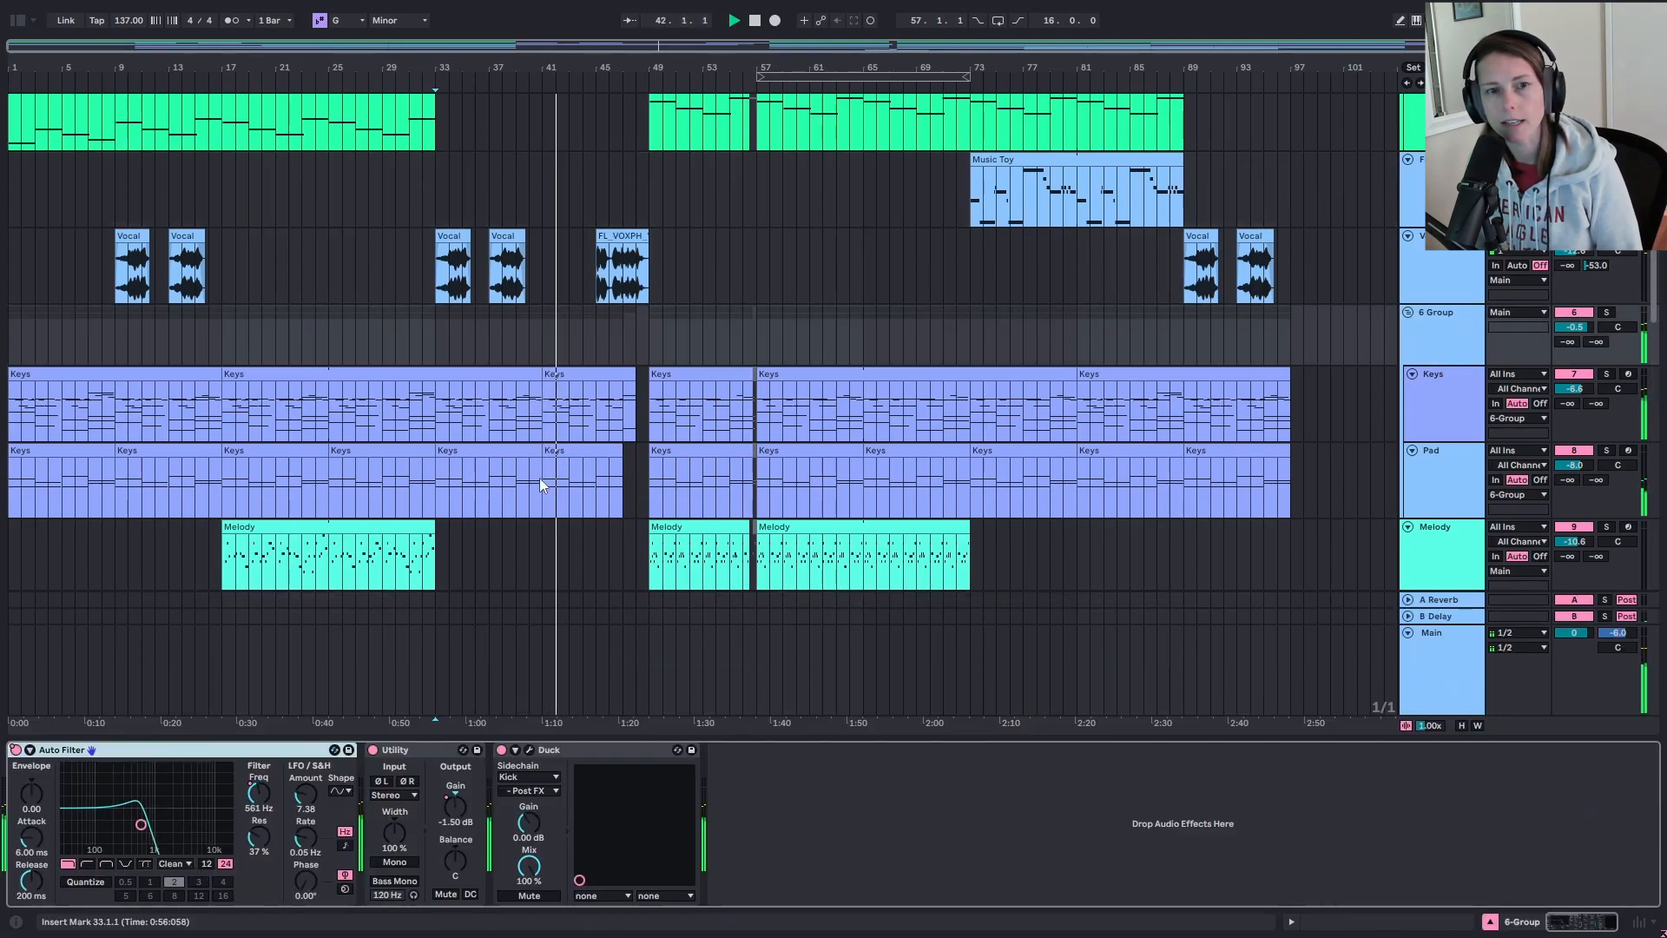
left_click(624, 237)
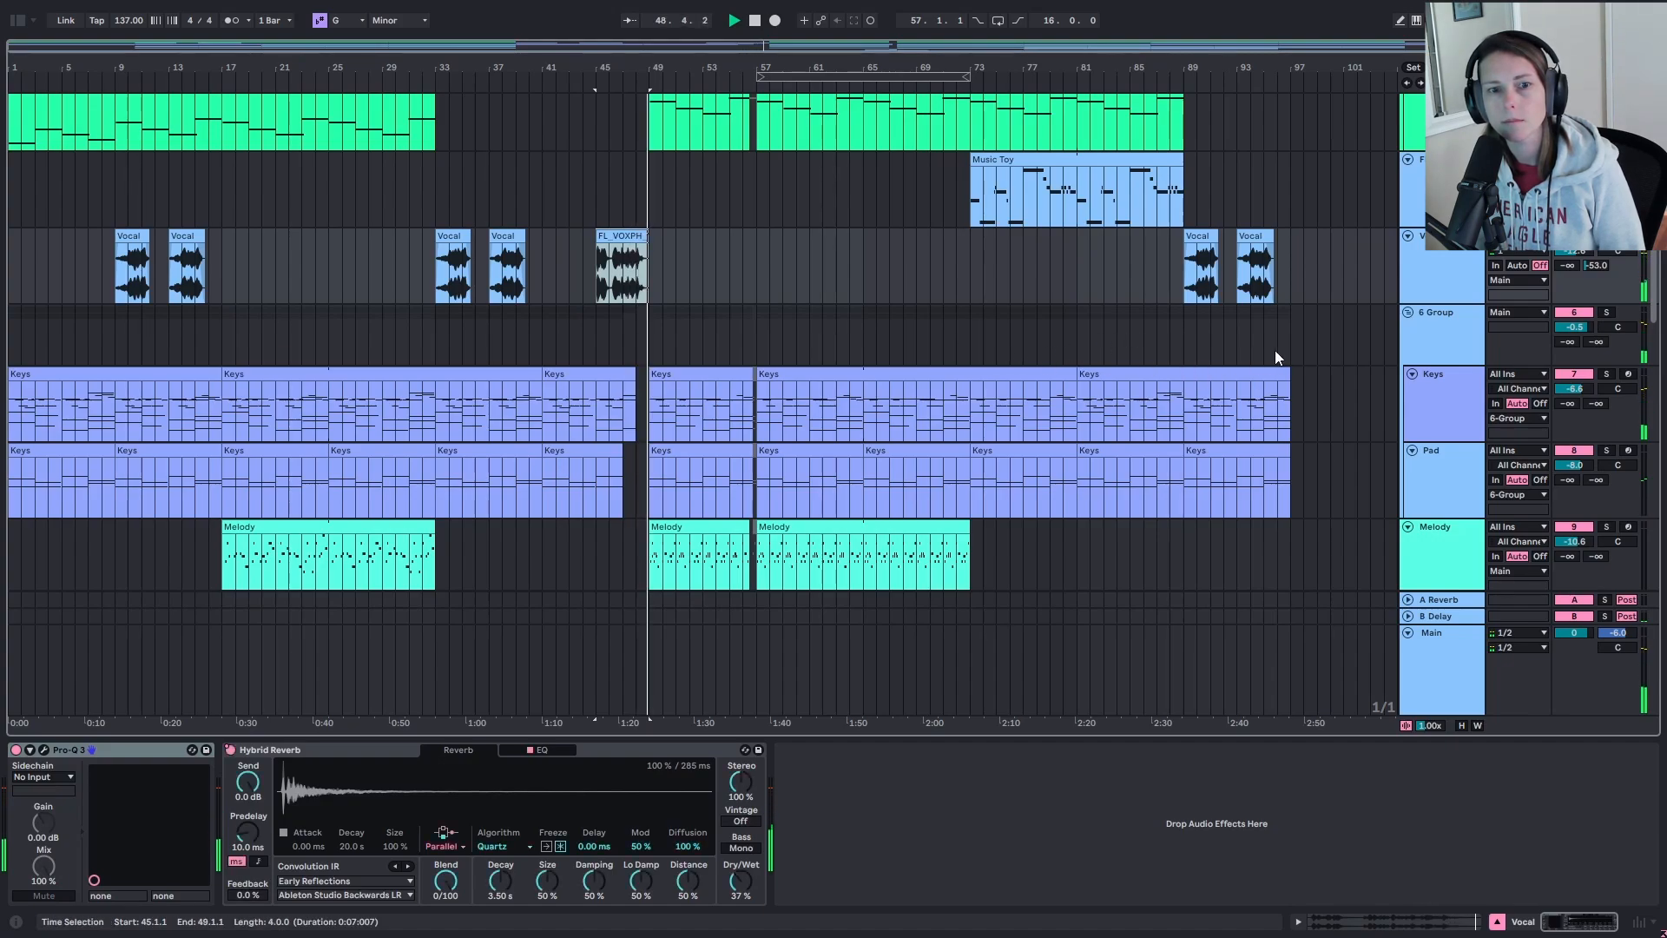
Step: Follow the drum and transition tracks through the drop at bar 57 and inspect the Main track's effect chain
scroll(1276, 352, "down", 5)
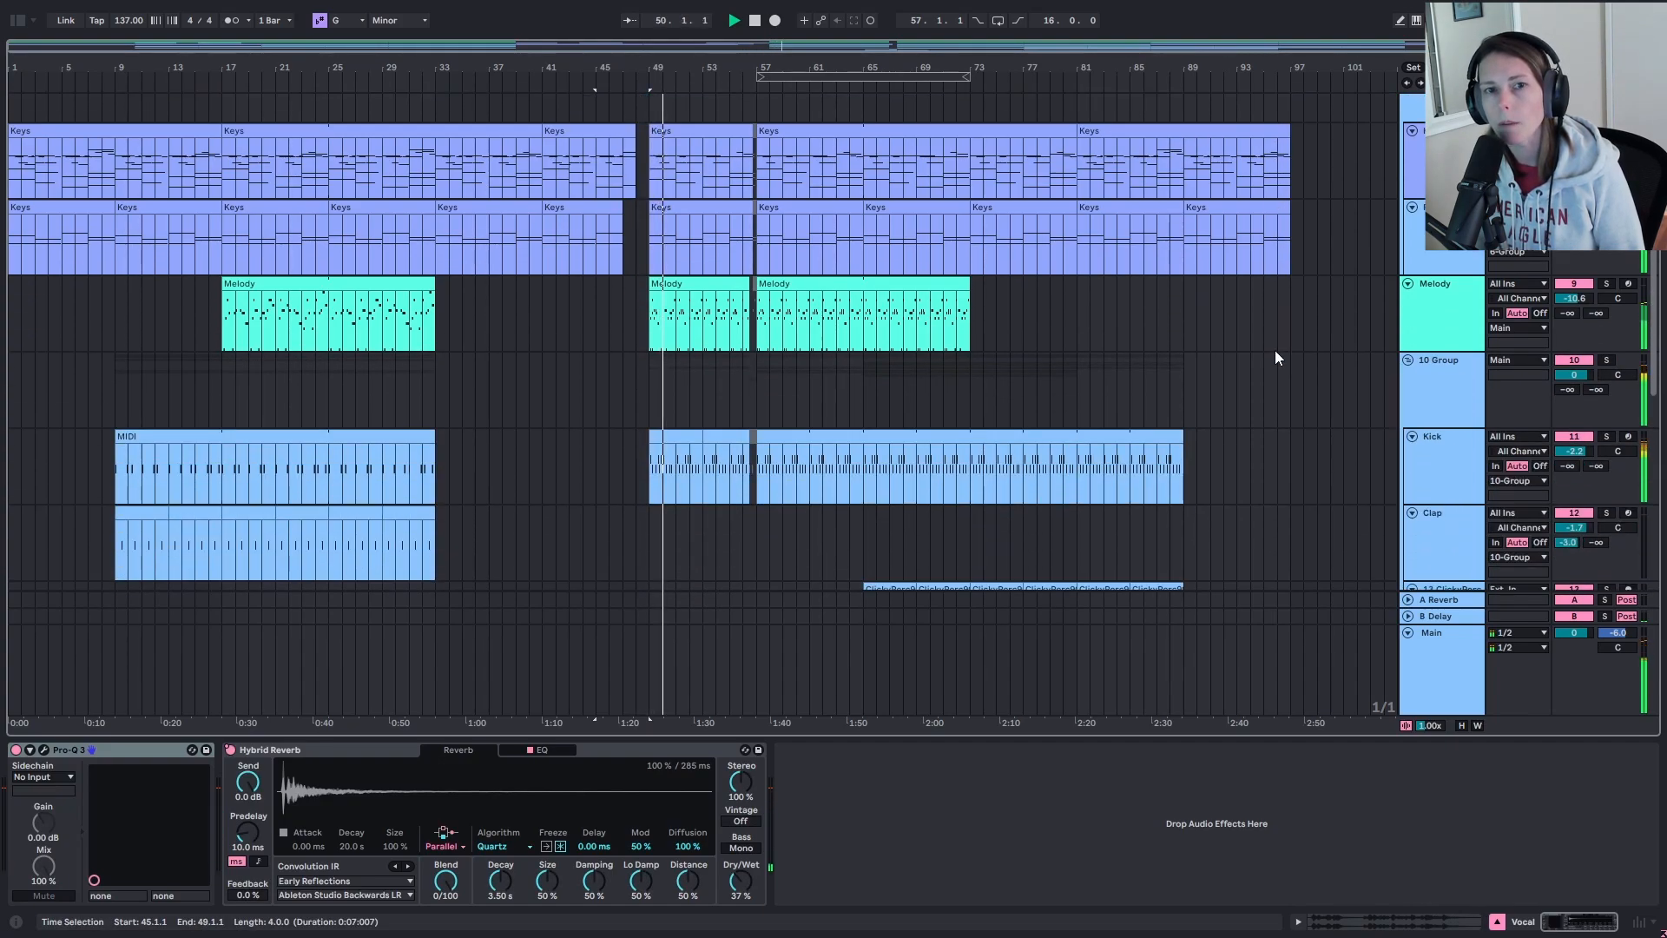
scroll(1274, 351, "down", 3)
scroll(1274, 351, "down", 4)
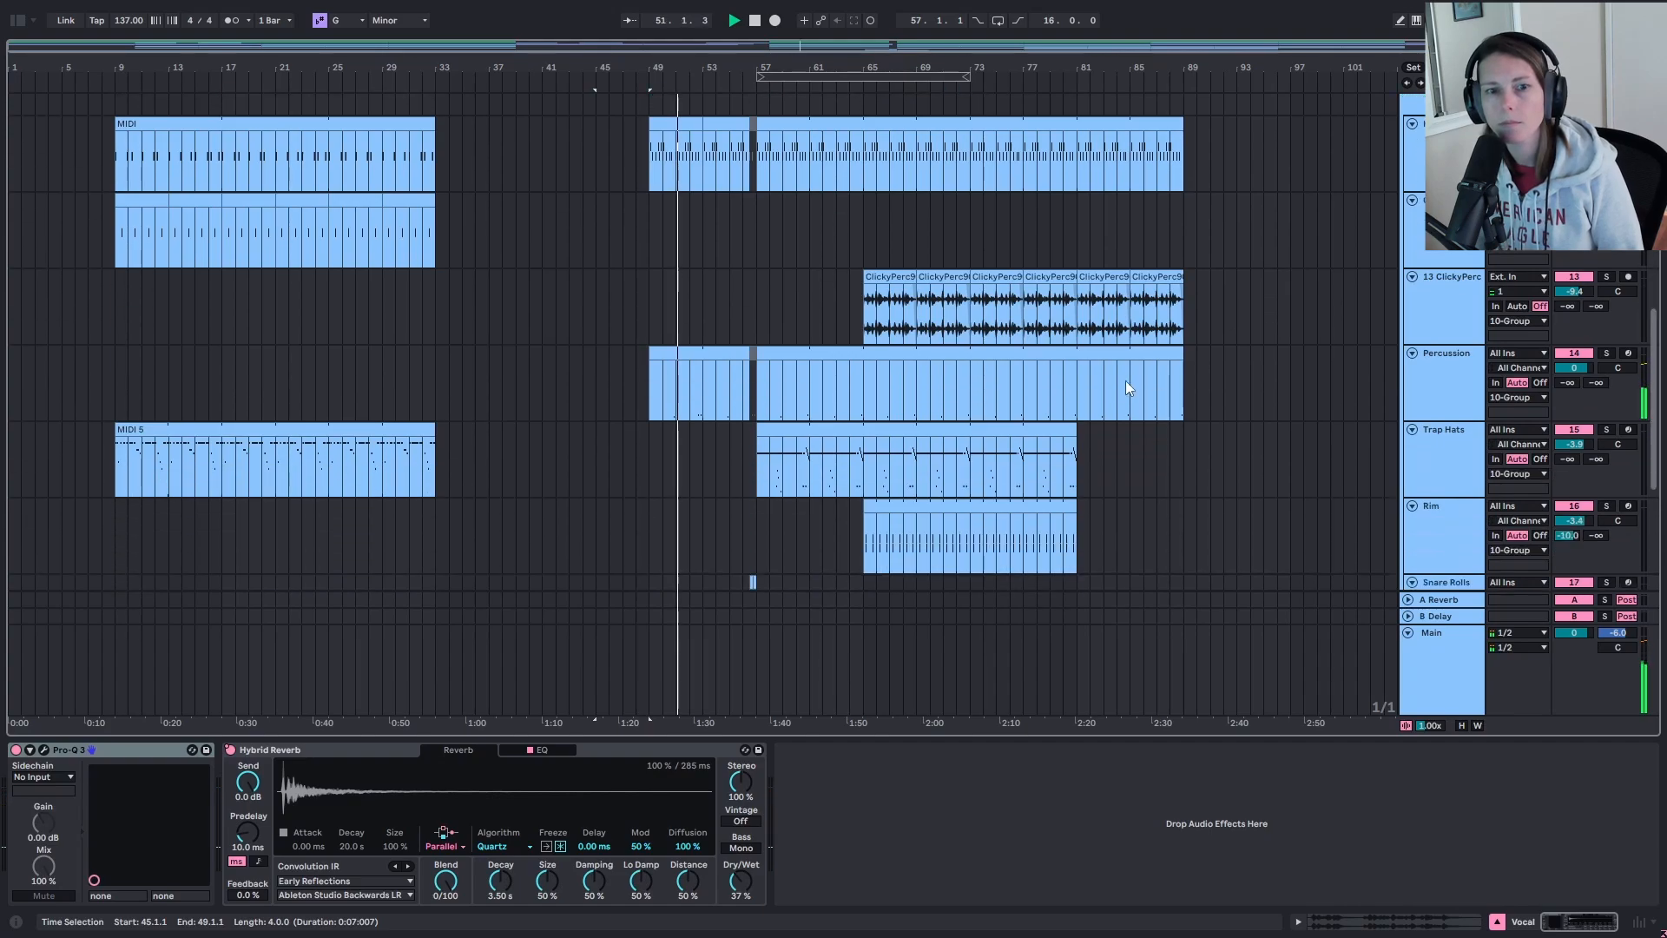
scroll(1120, 388, "down", 4)
left_click(1459, 660)
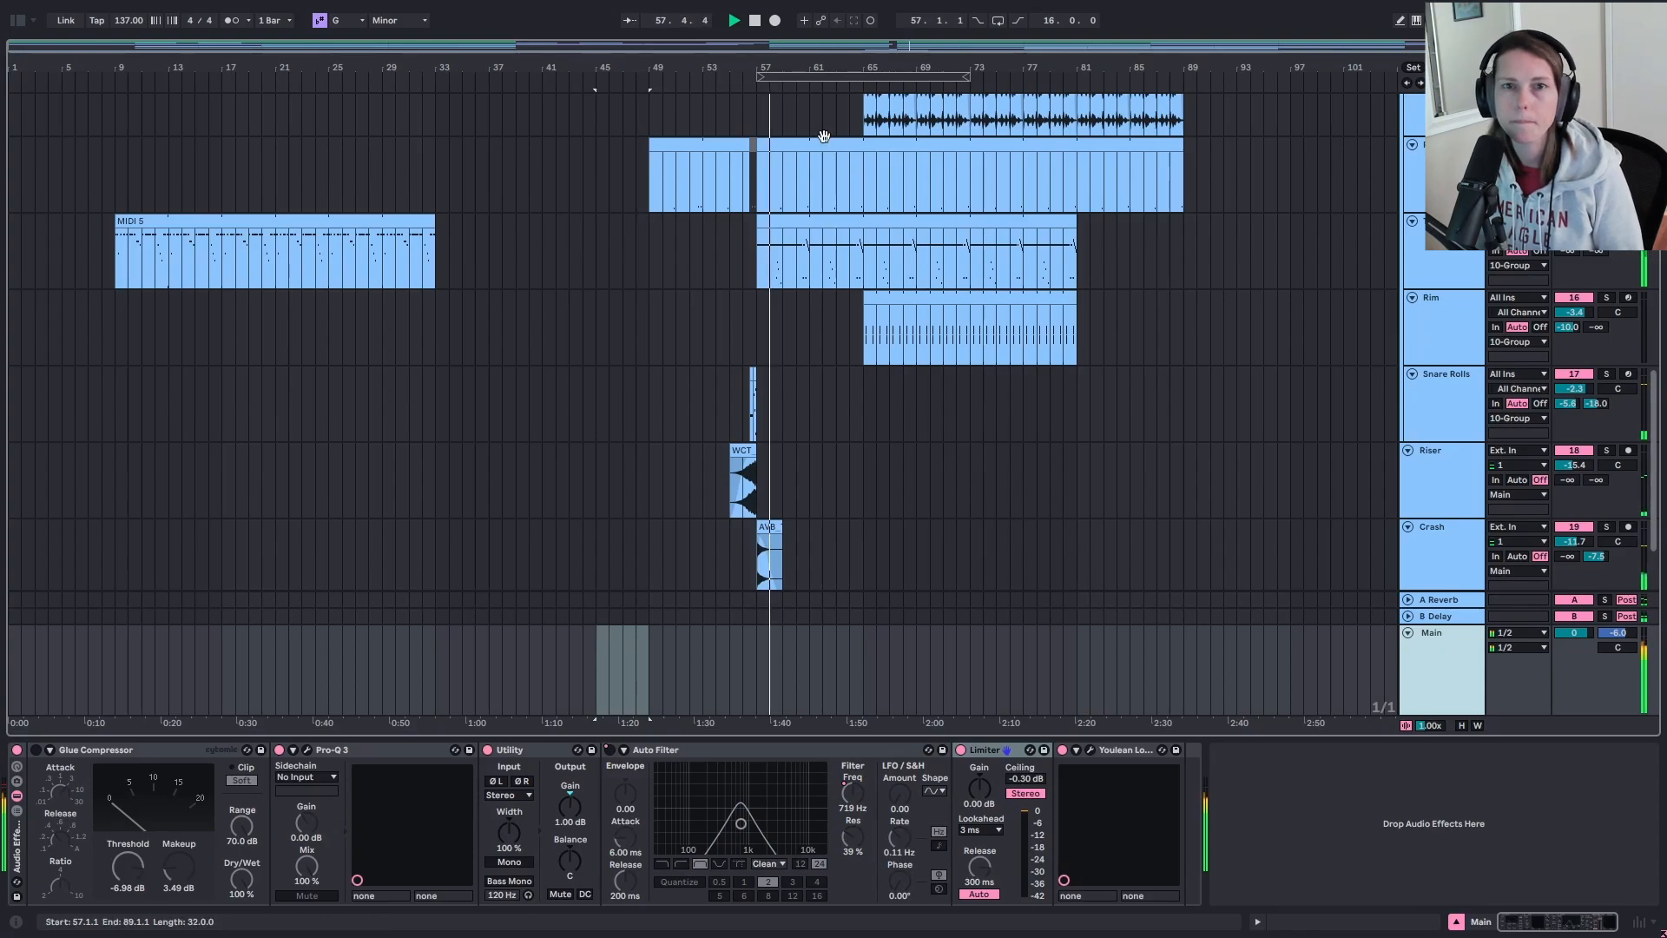
key("space")
Step: Play the Snare Rolls clip leading into bar 57 in solo
left_click_drag(826, 66, 908, 178)
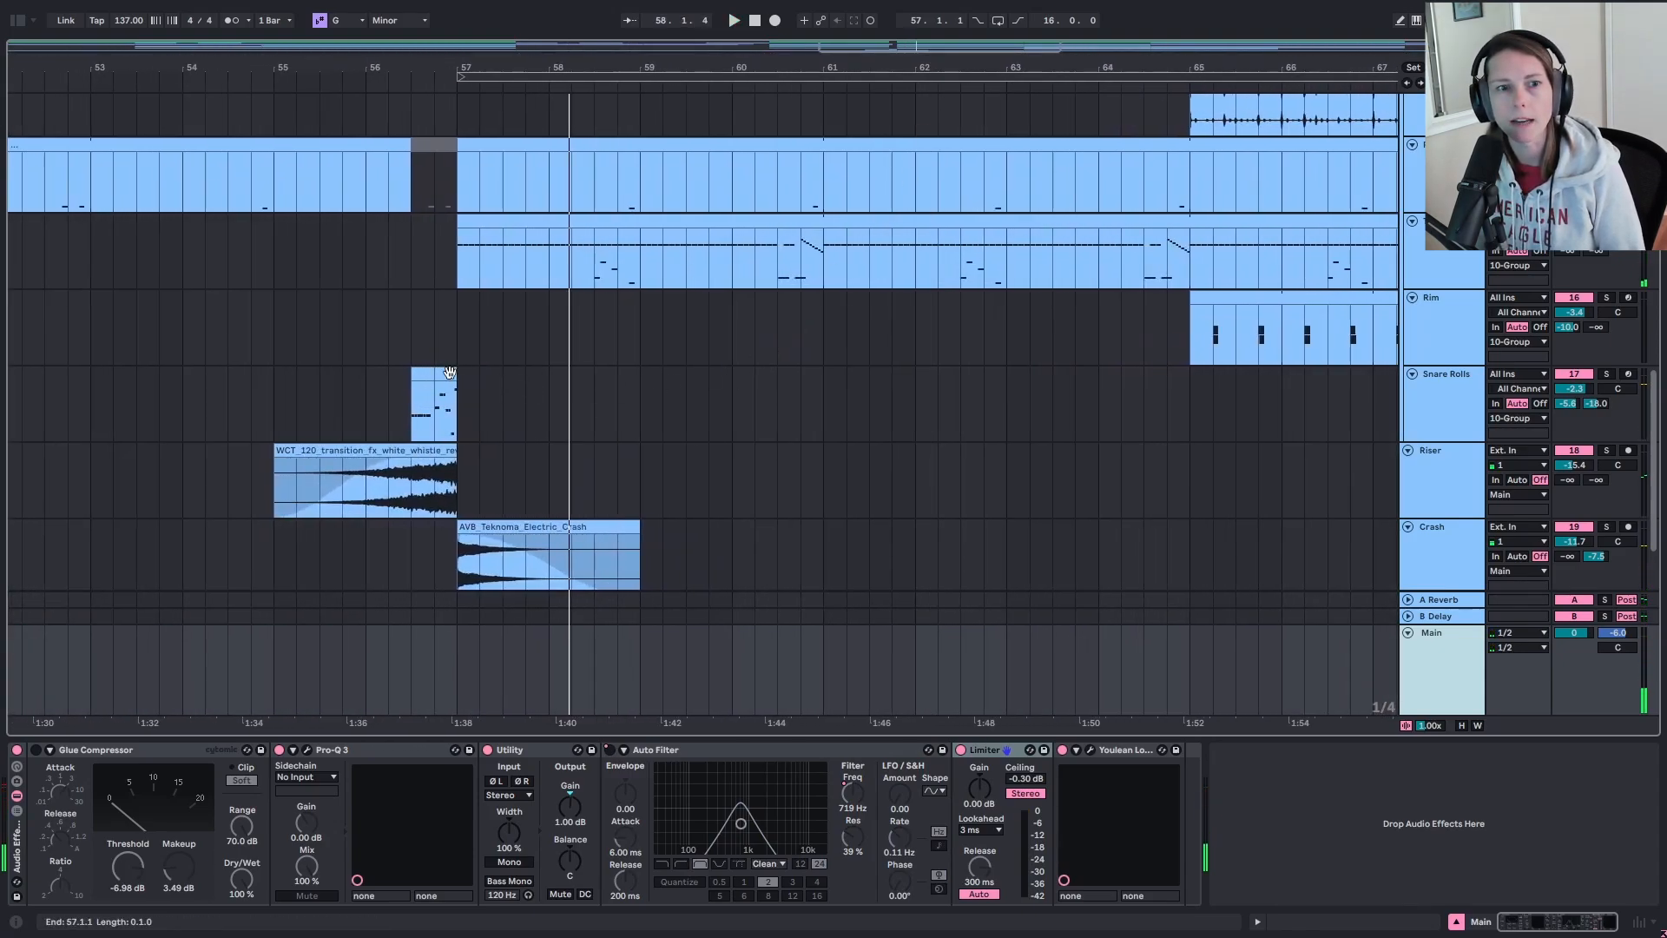
left_click(418, 375)
key("s")
key("space")
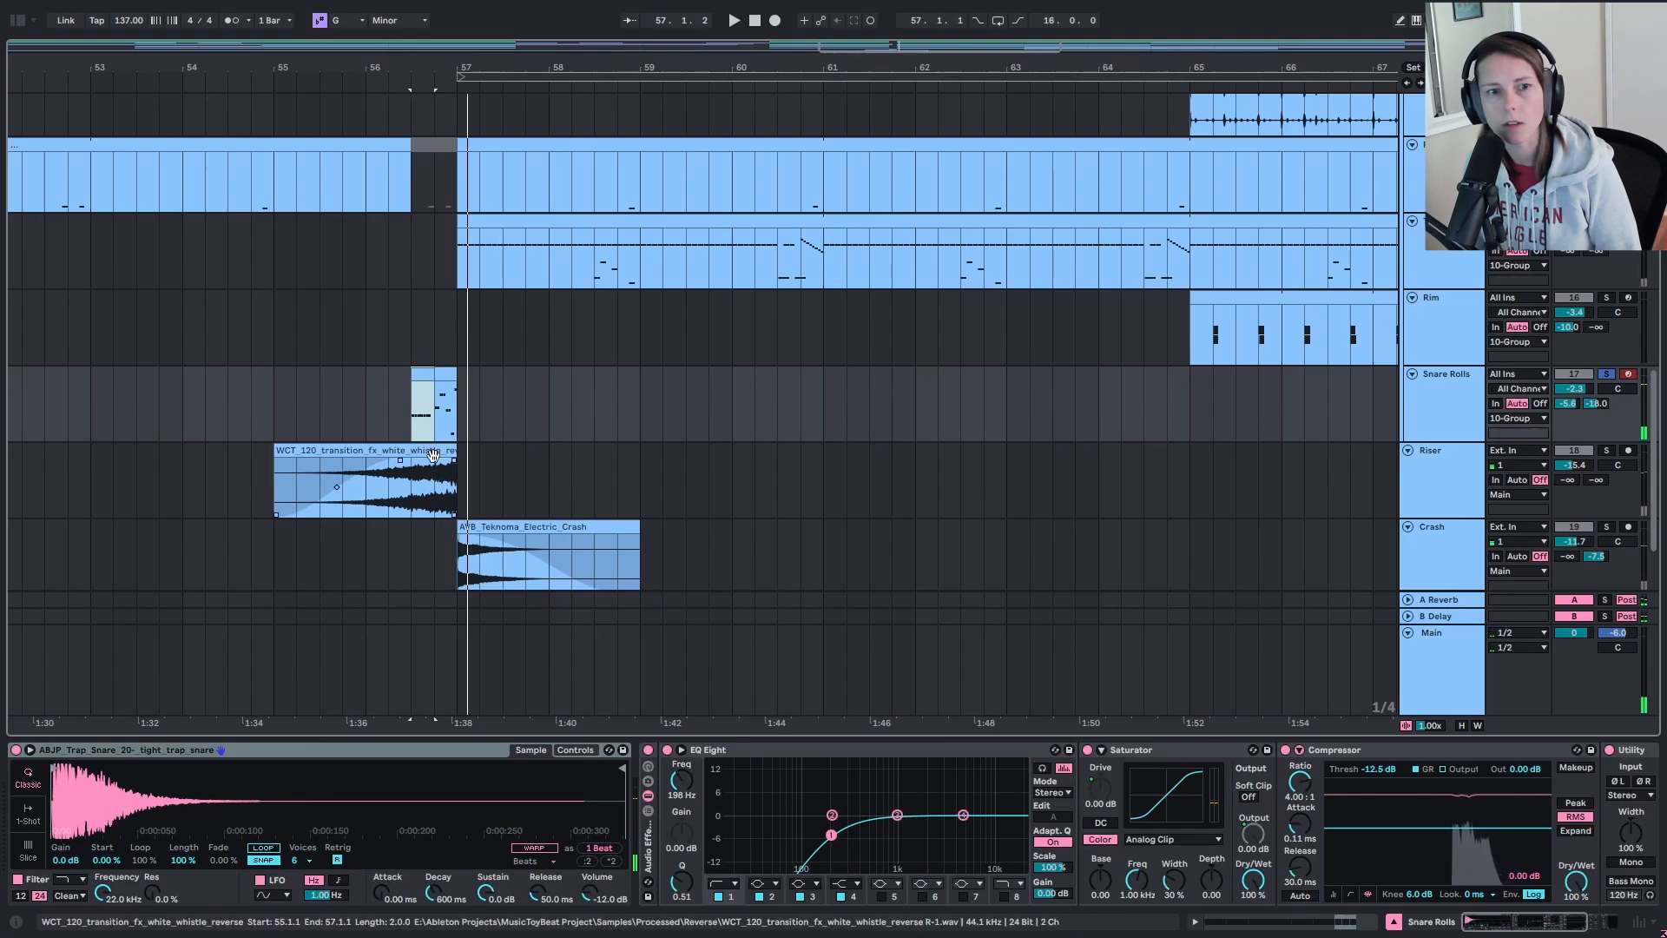
Step: Solo and play the Riser clip before bar 57, followed by the Crash clip at bar 57
left_click(454, 509)
key("space")
key("s")
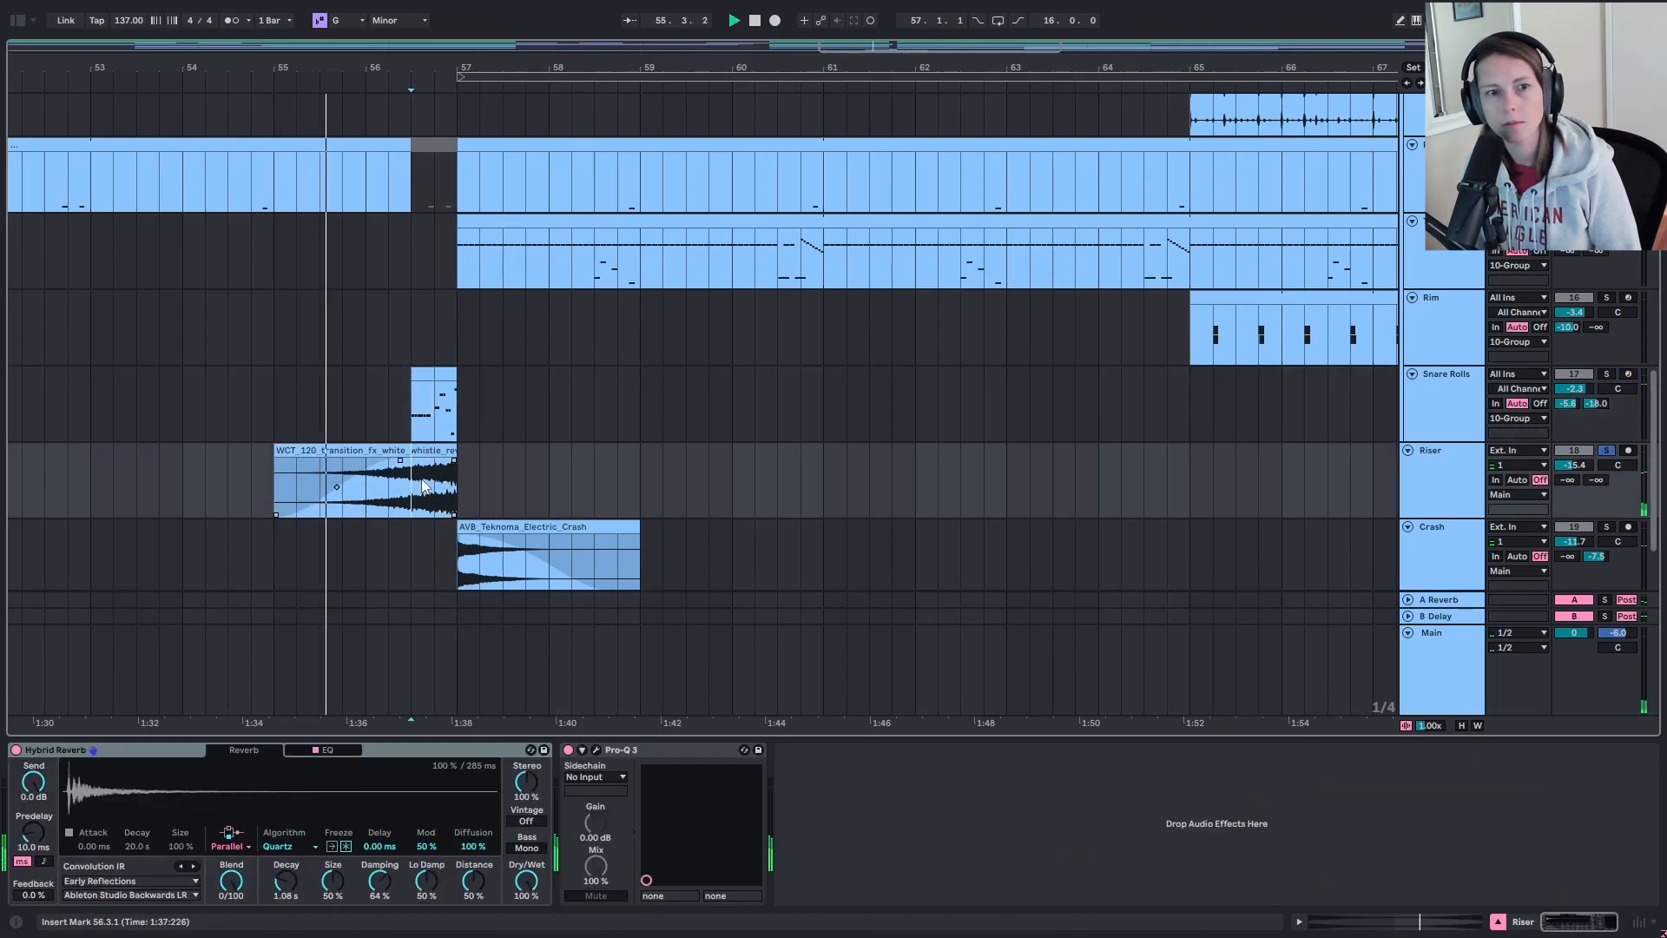
left_click(533, 531)
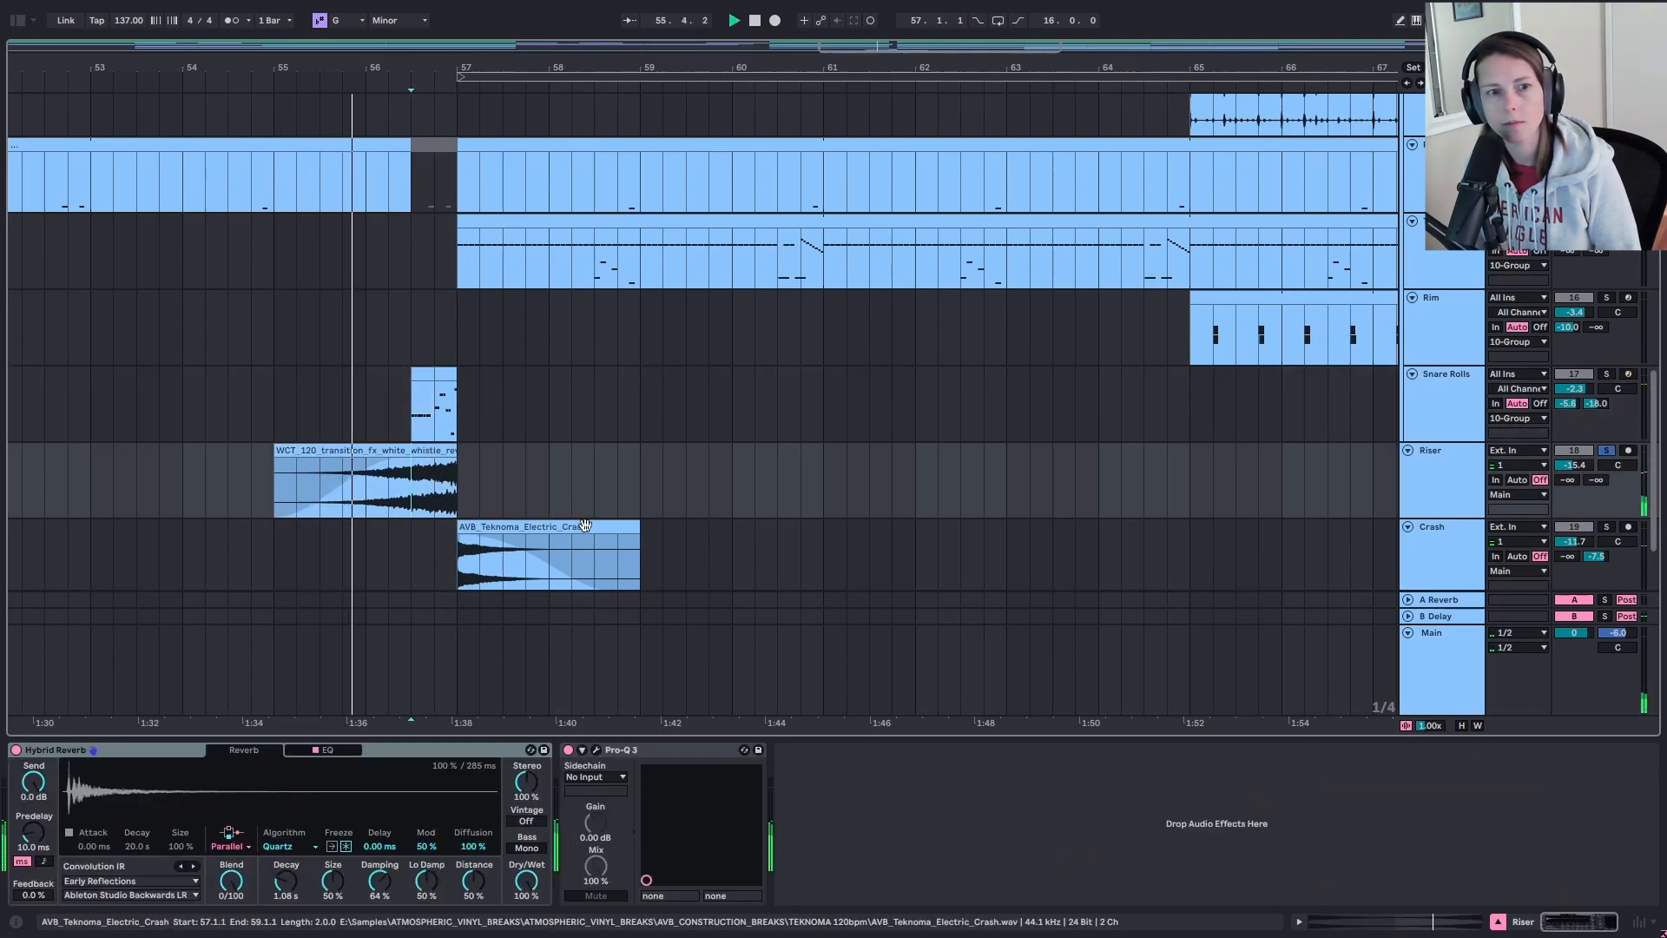
left_click(533, 530)
key("s")
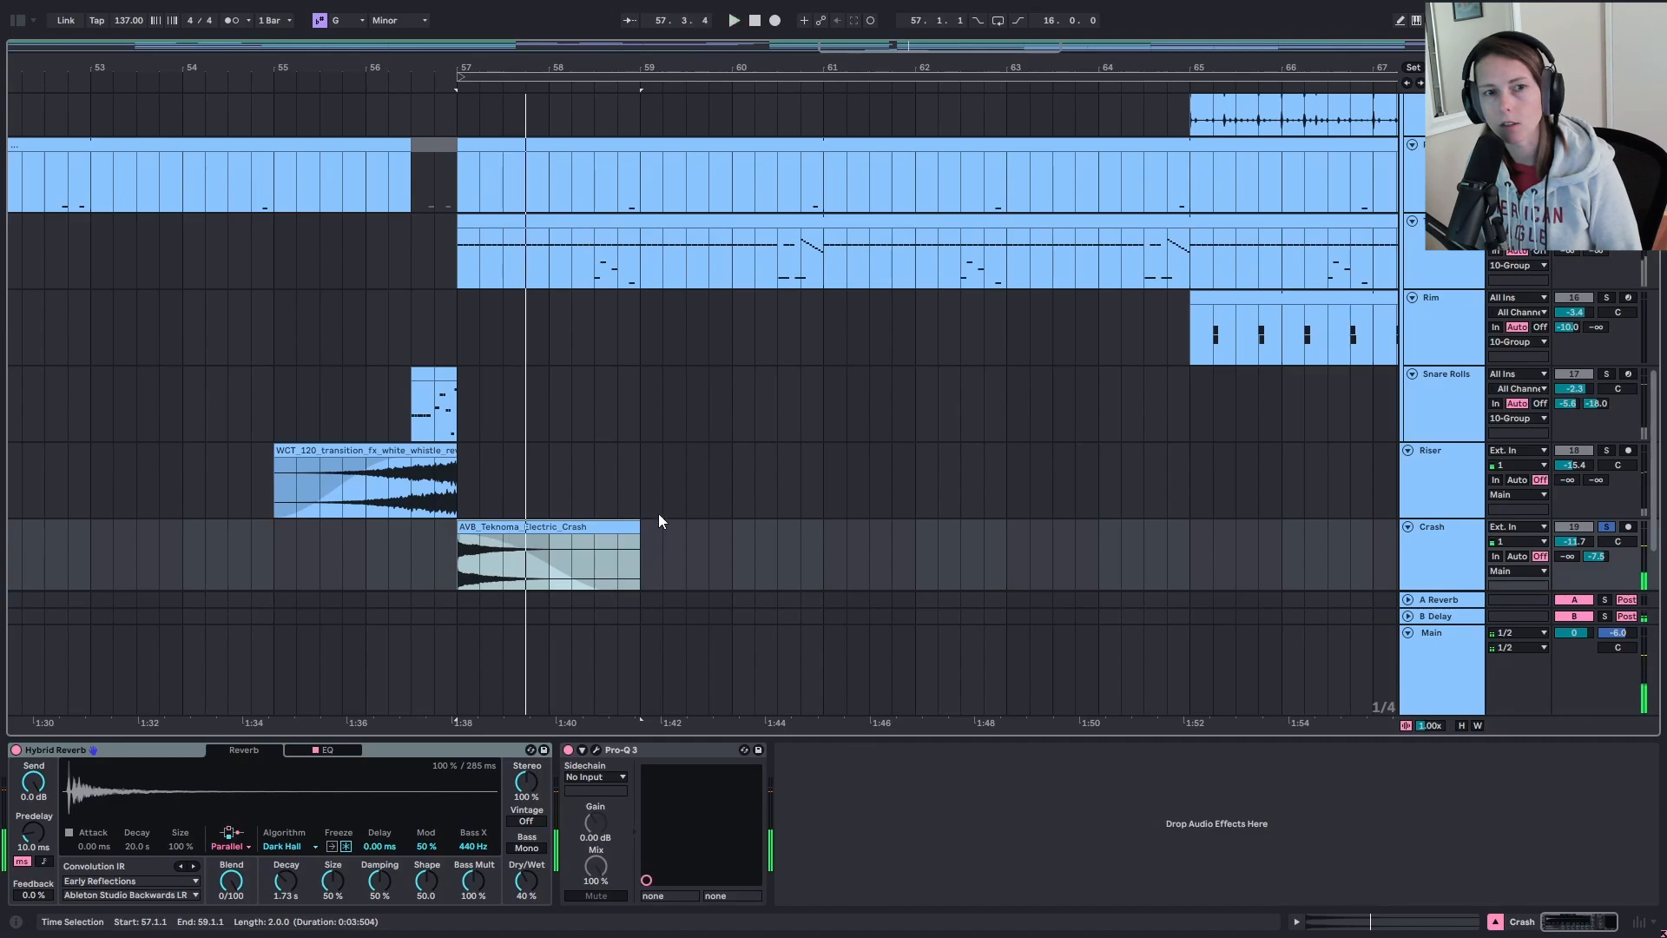
Step: Play the section from bar 65 with the ClickyPerc loop, and isolate the ClickyPerc track to hear its processing
scroll(733, 473, "up", 4)
left_click_drag(910, 65, 834, 7)
left_click(886, 248)
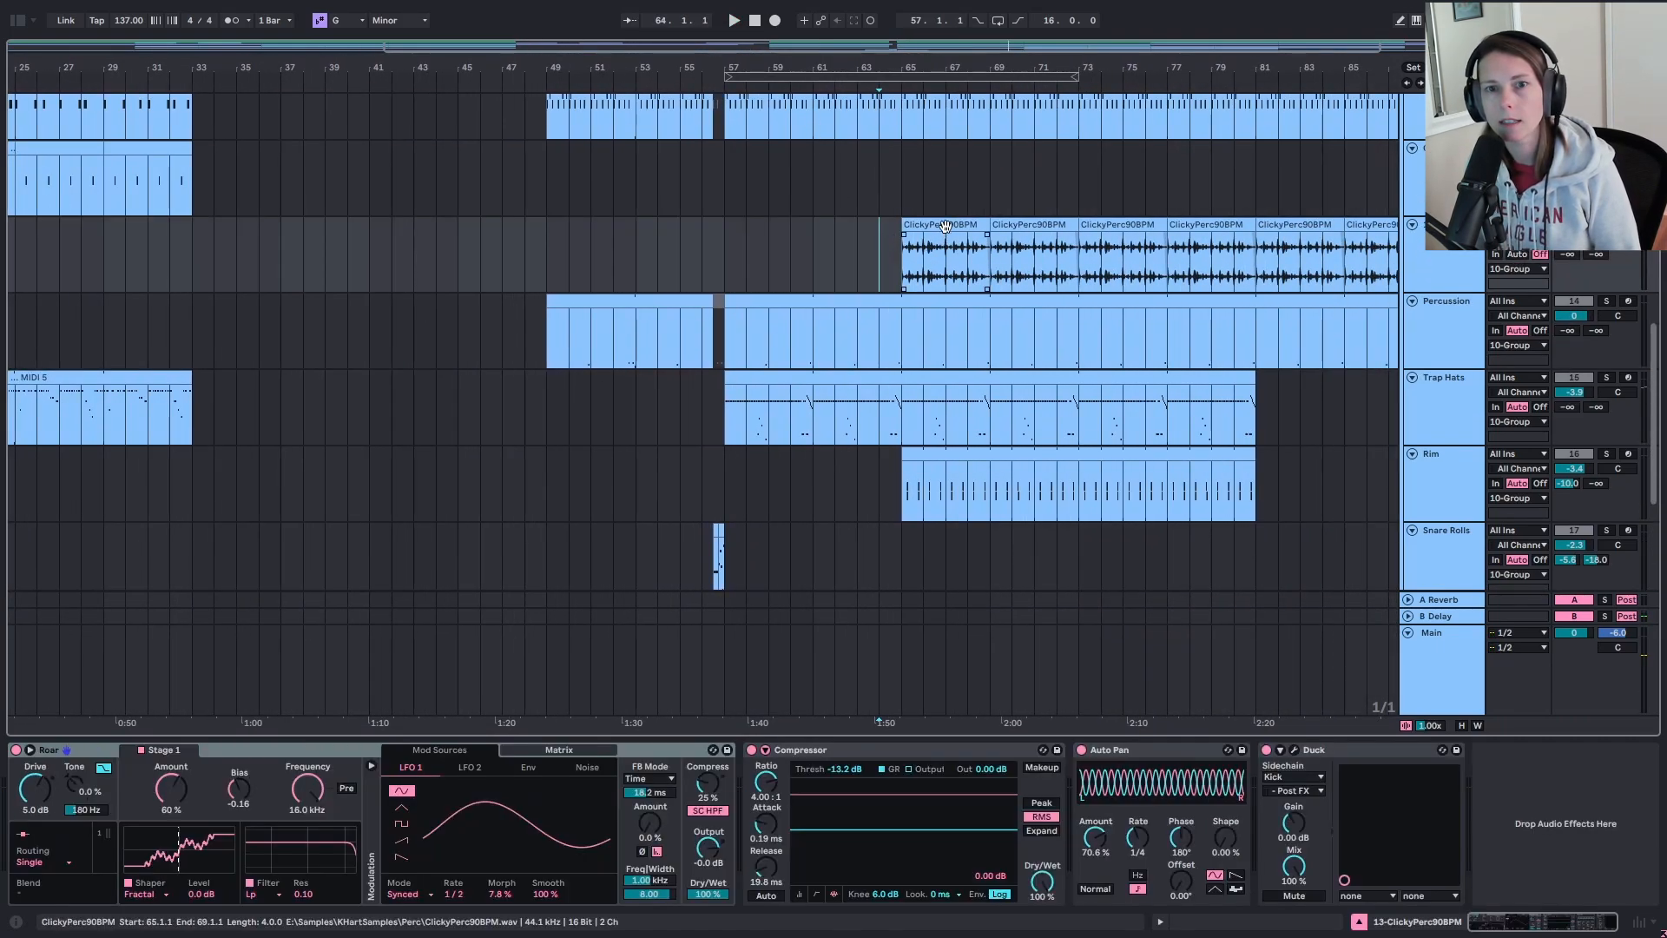
left_click(940, 226)
left_click_drag(981, 70, 855, 35)
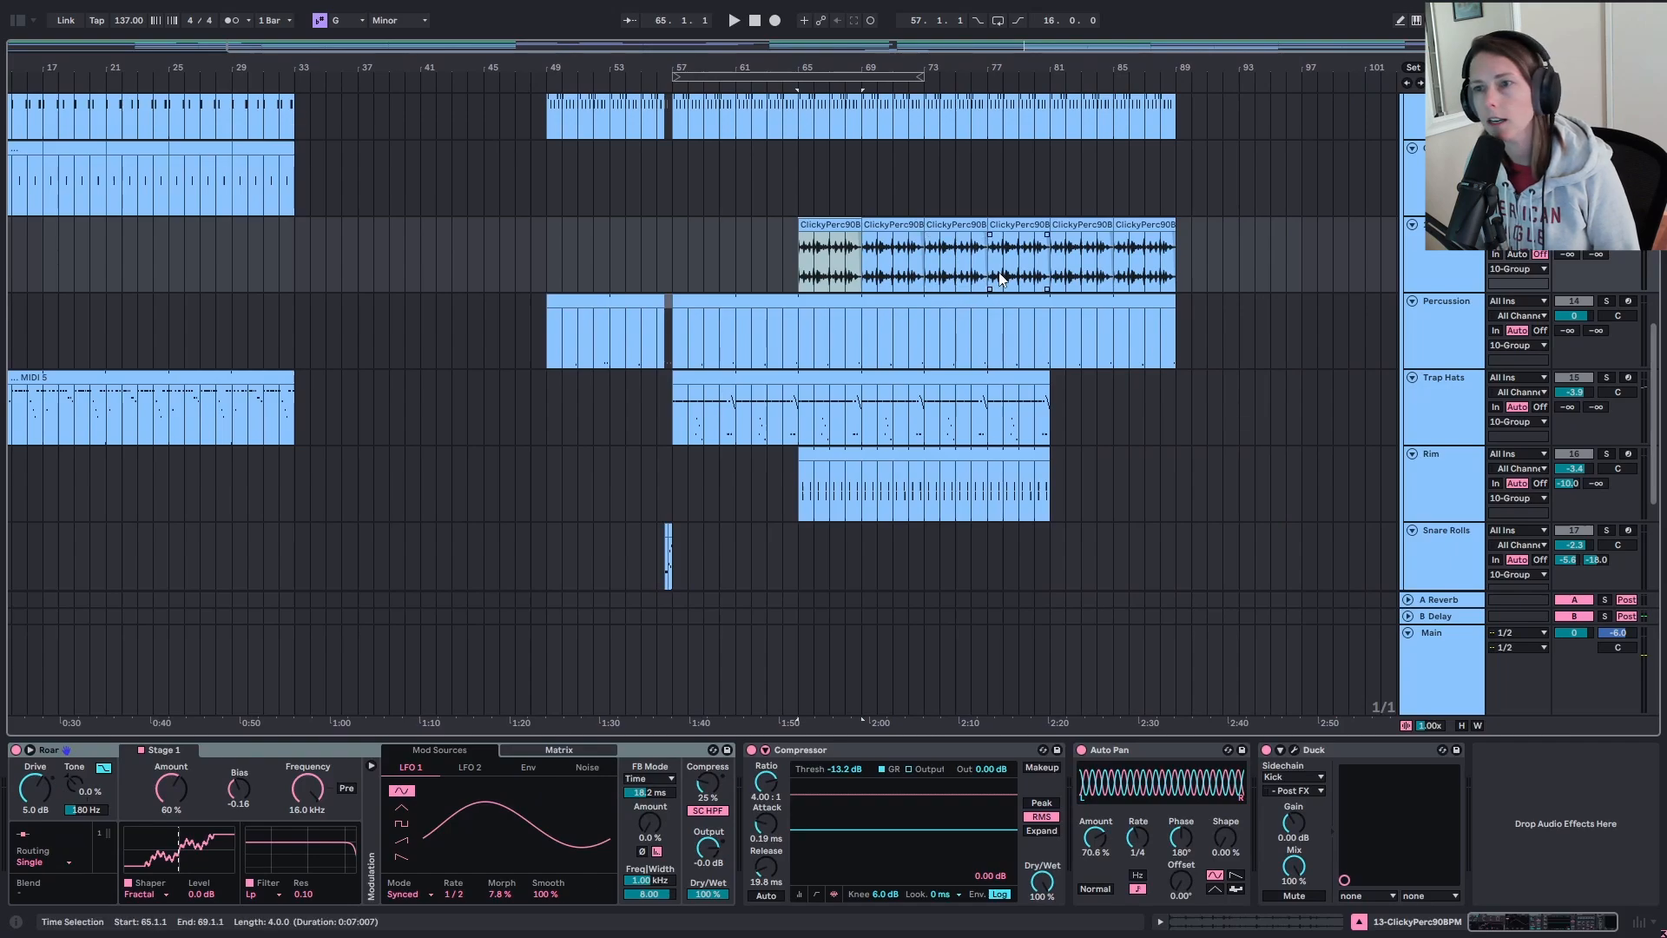
key("space")
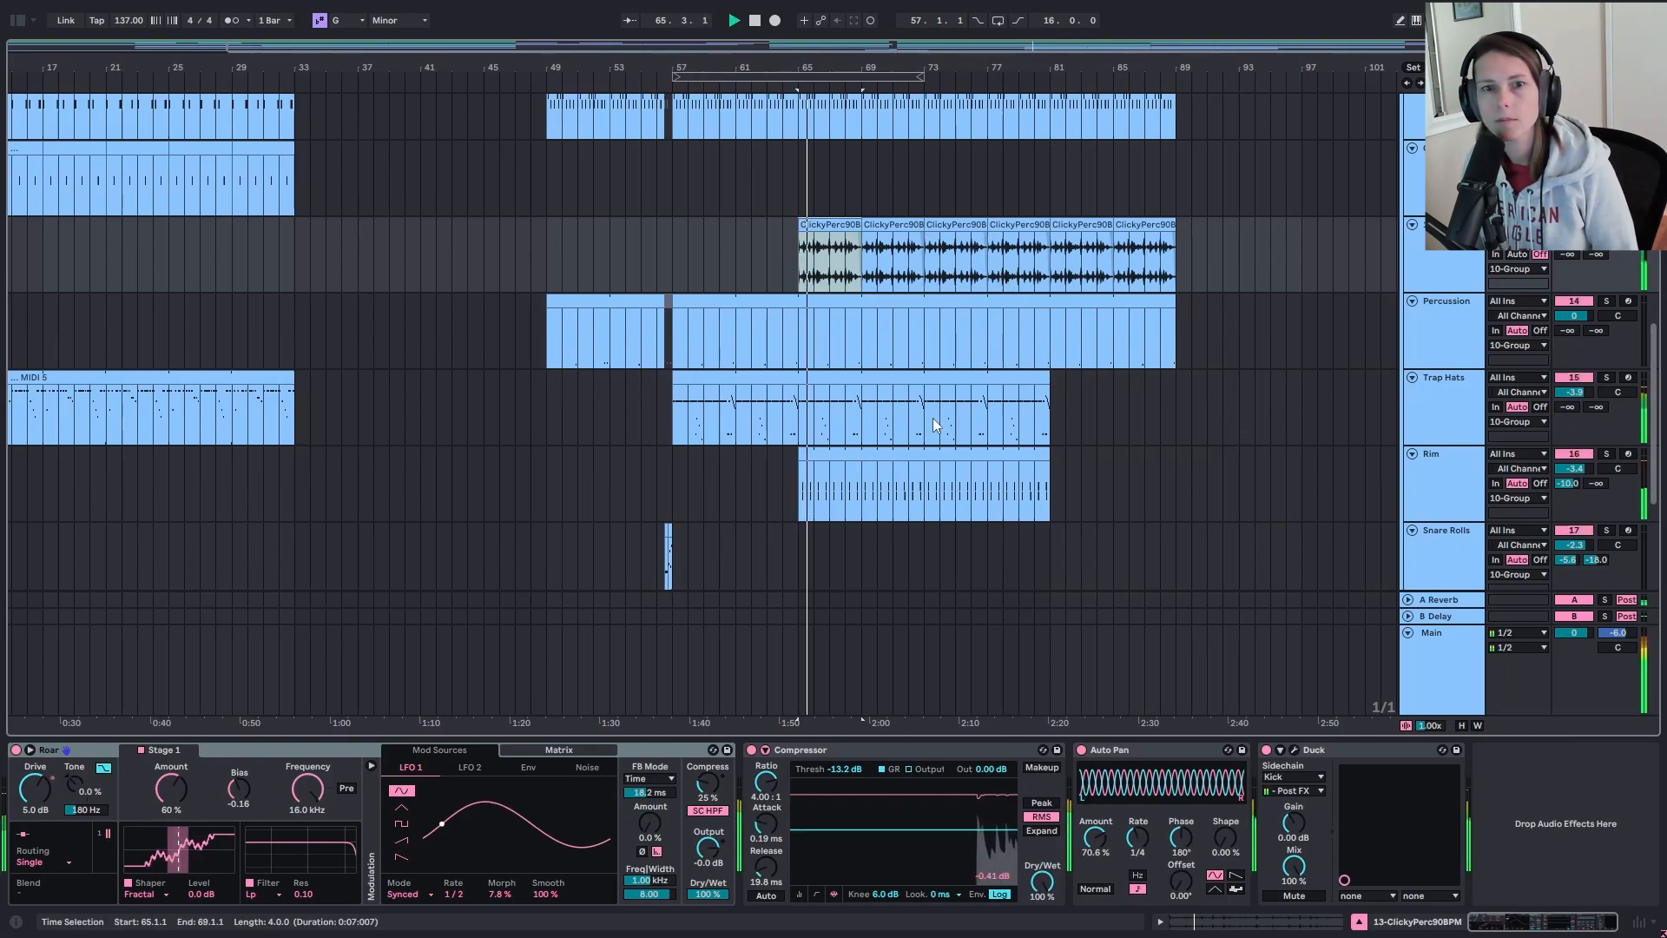
left_click(1437, 251)
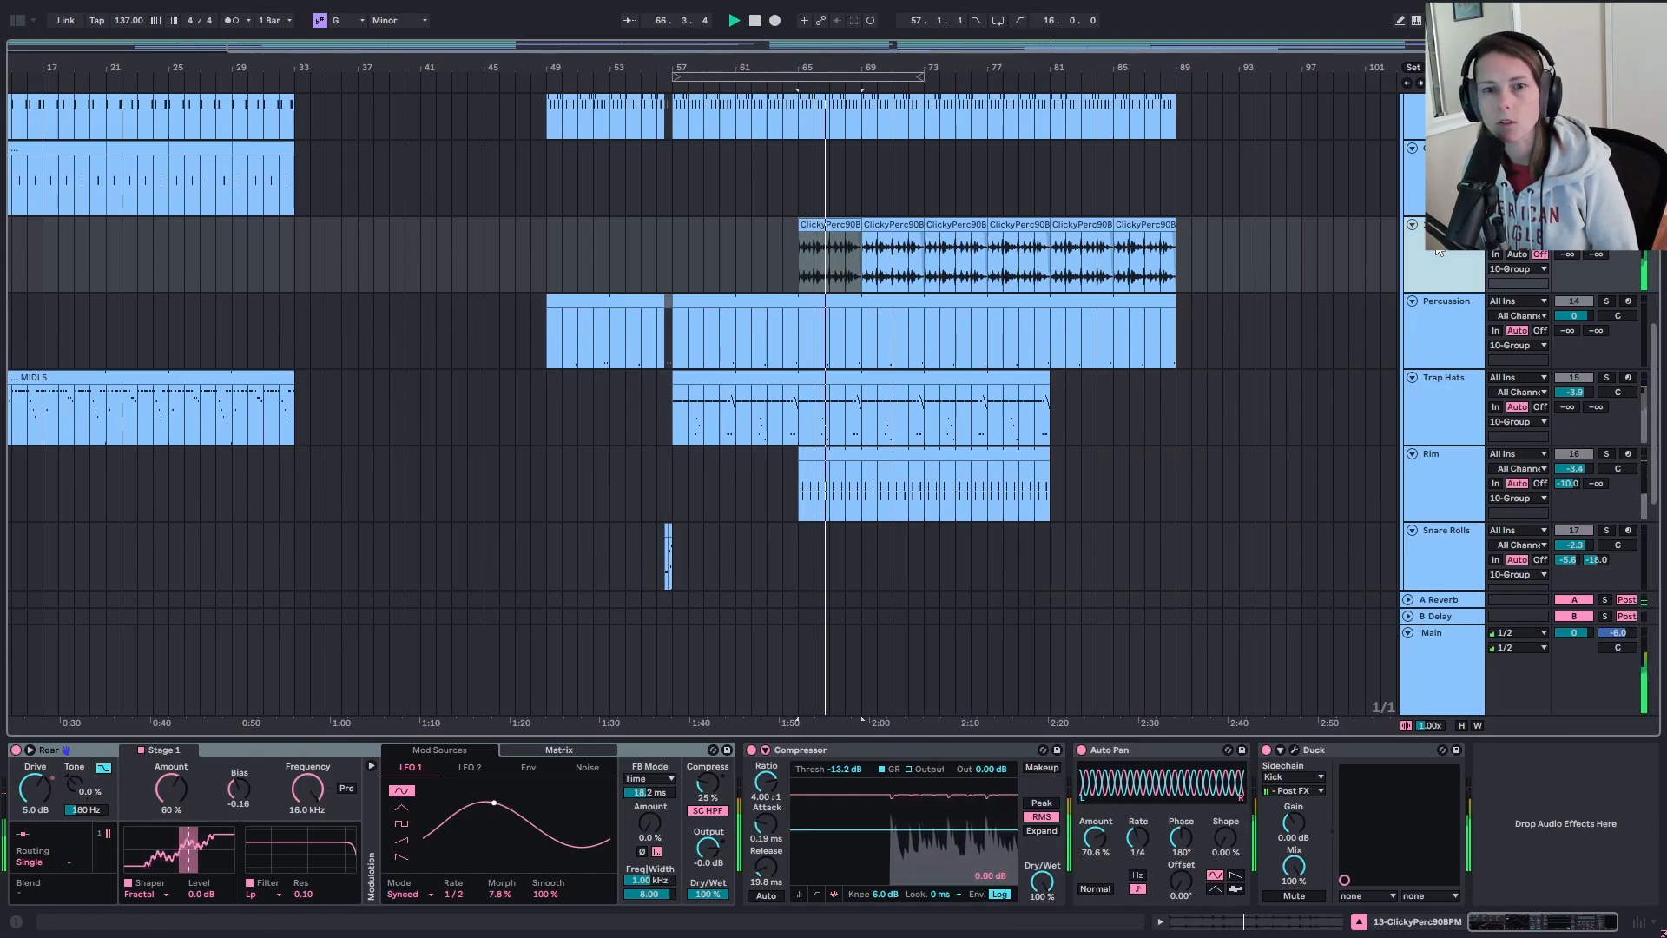
Step: Select the Flute track's Music Toy clip starting at bar 73 while the drop plays
scroll(1200, 465, "up", 10)
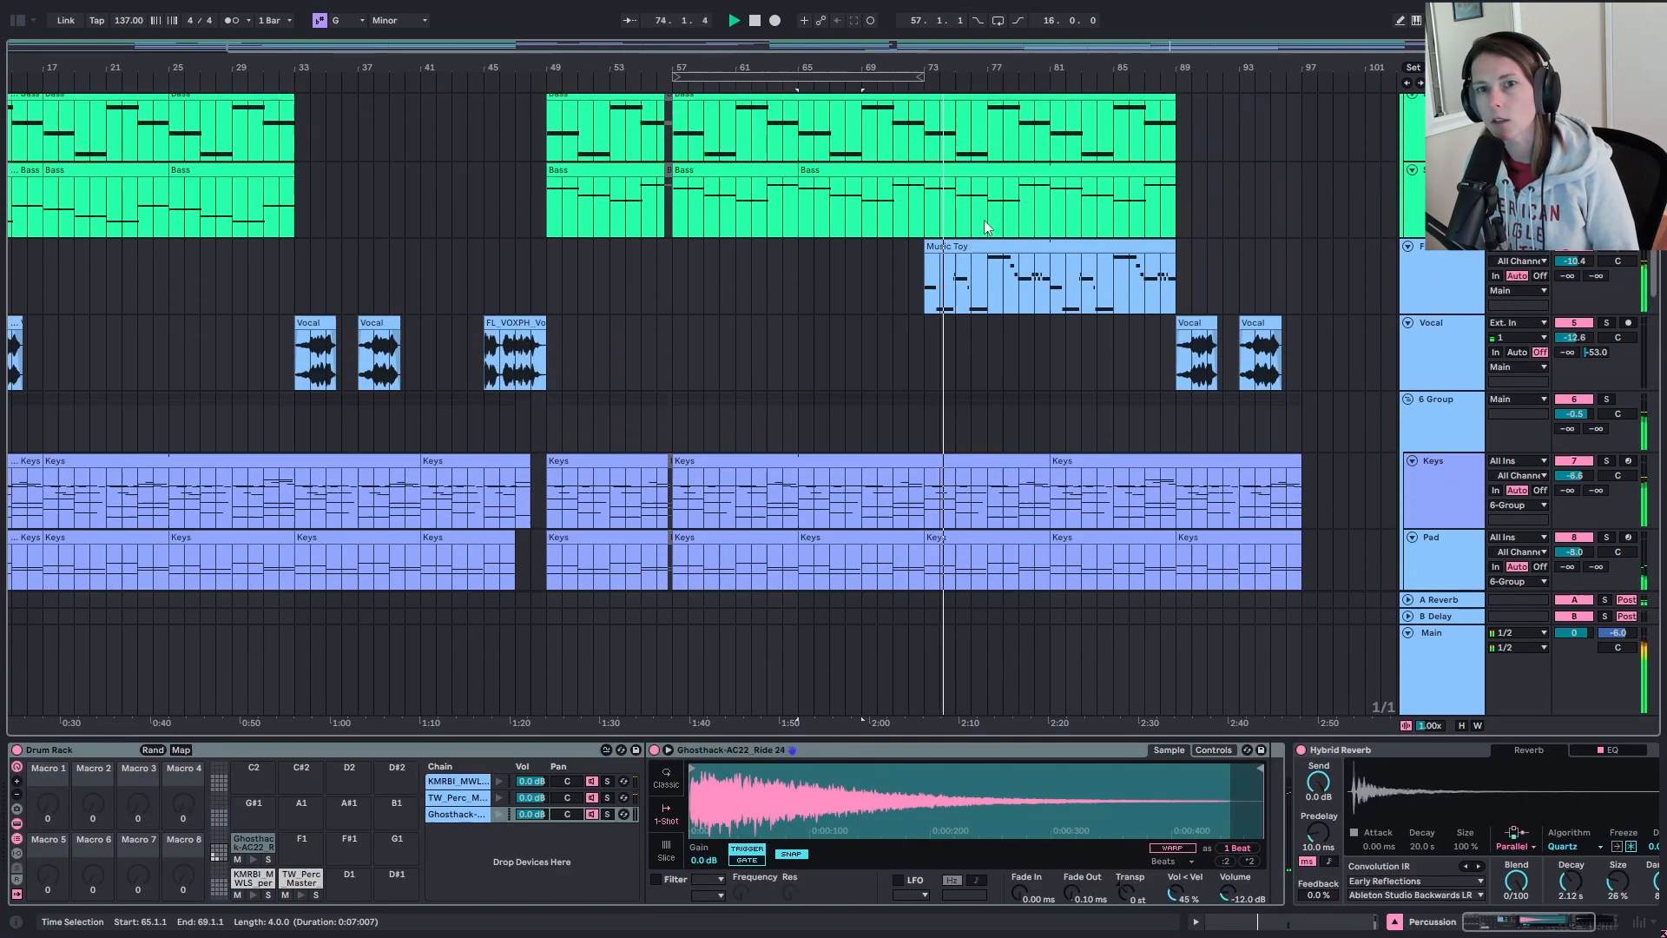
left_click(987, 247)
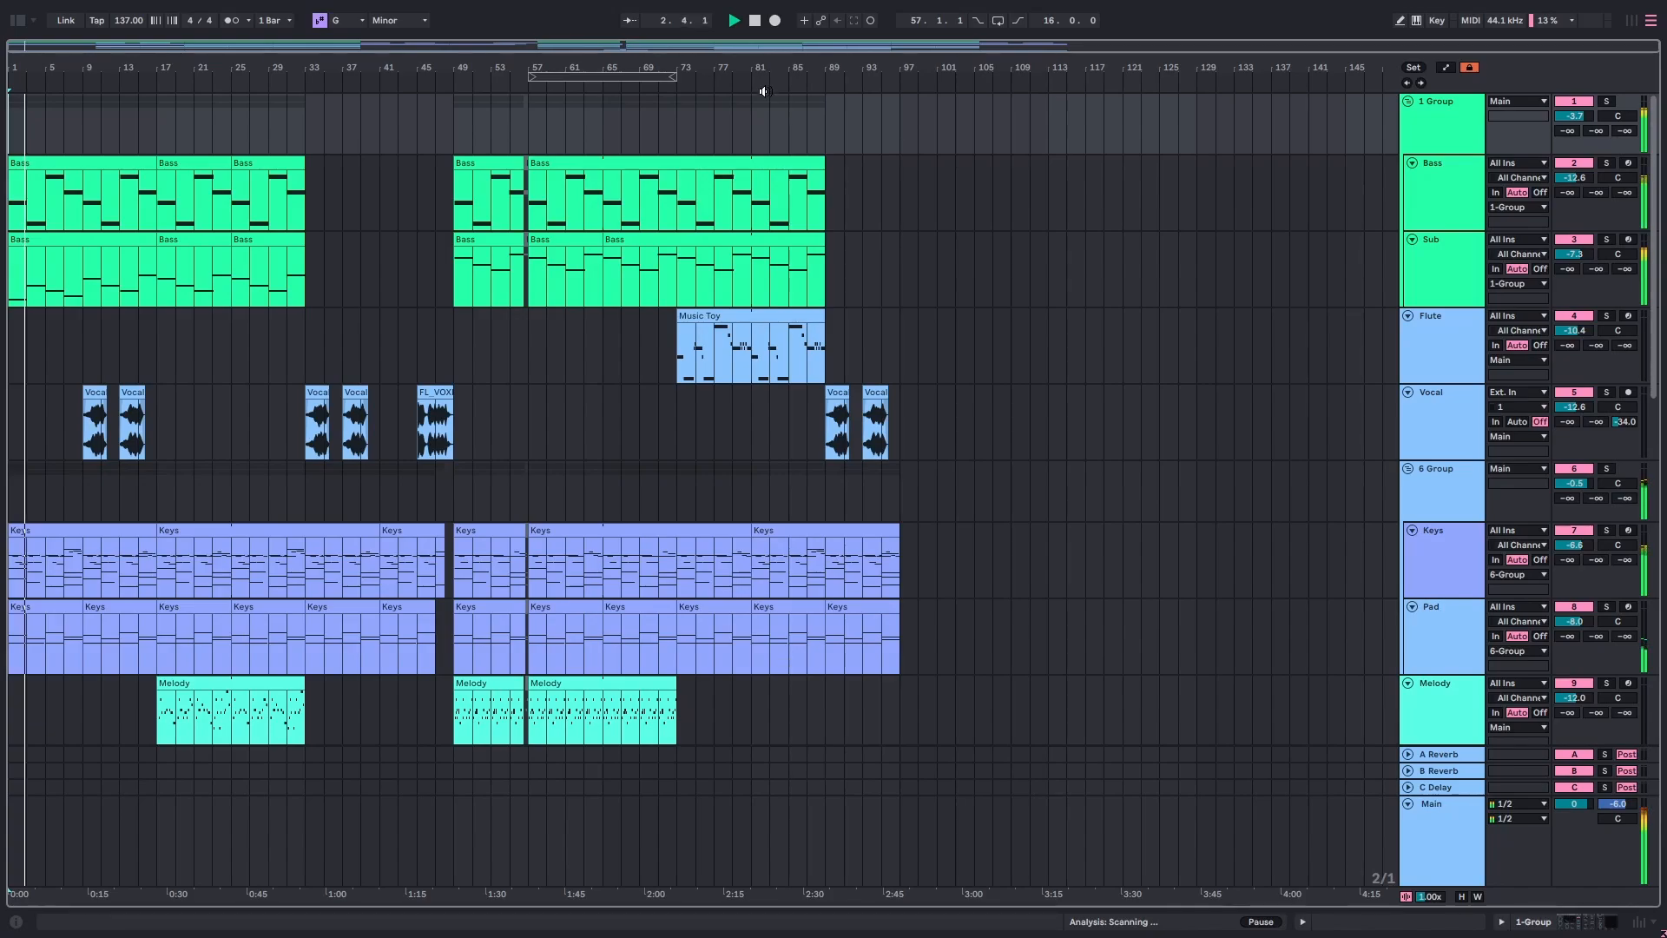
Step: Play the full arrangement from bar 1 and review every track from the Bass down to the Crash and back up
scroll(762, 126, "down", 1)
scroll(763, 127, "down", 5)
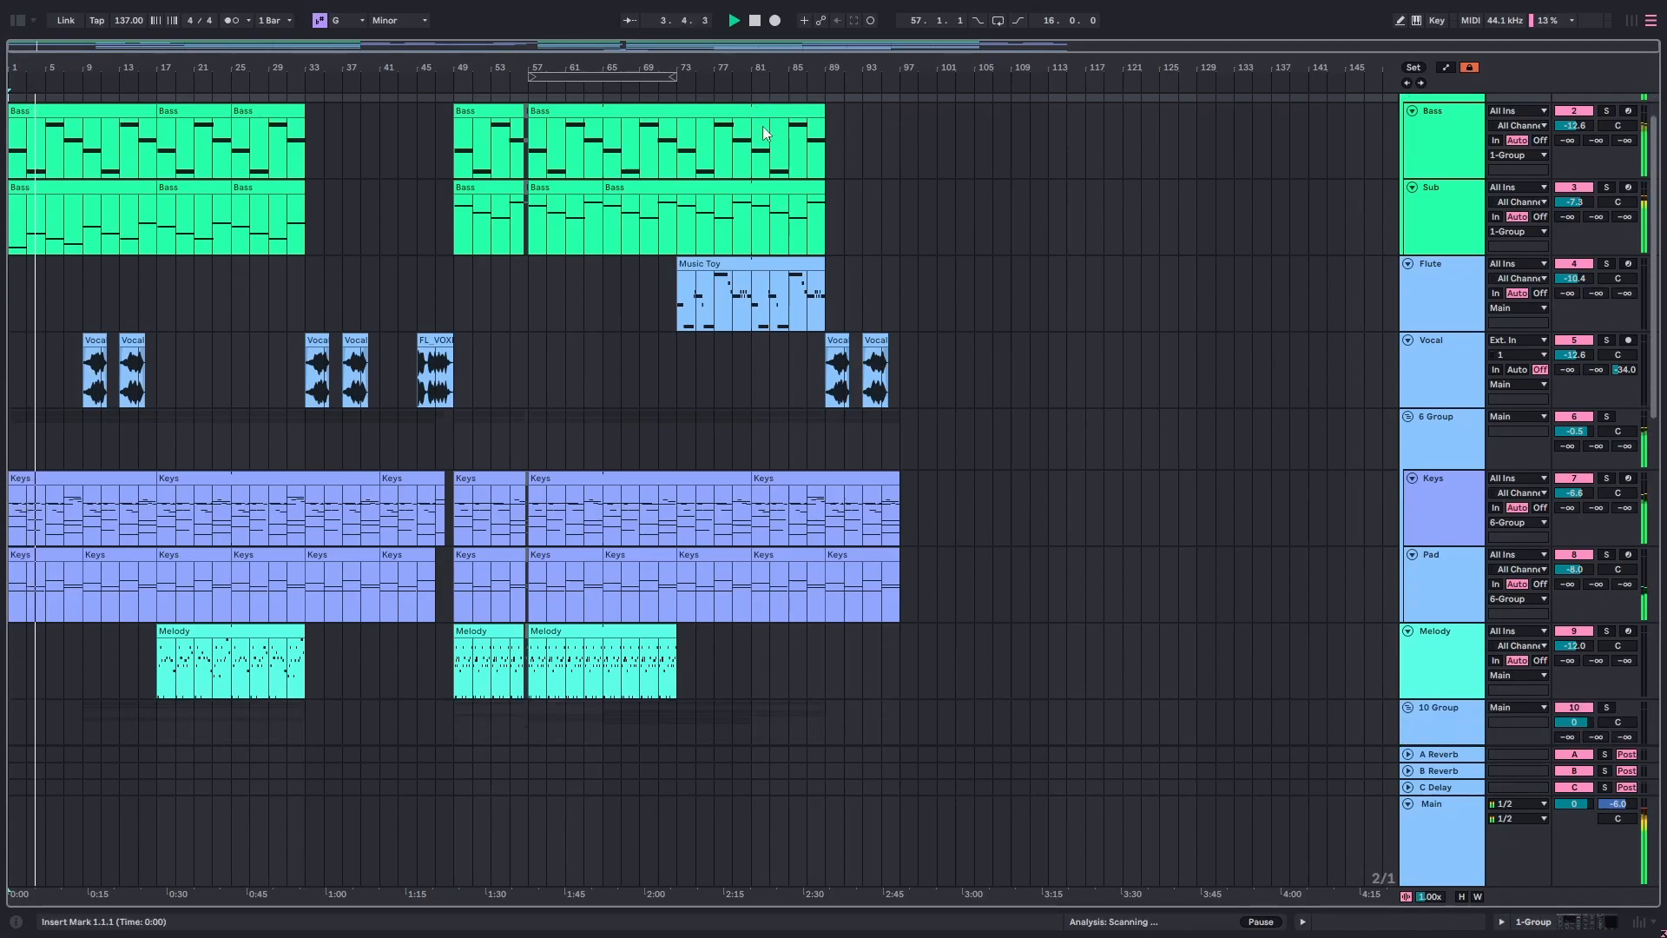
scroll(762, 127, "down", 3)
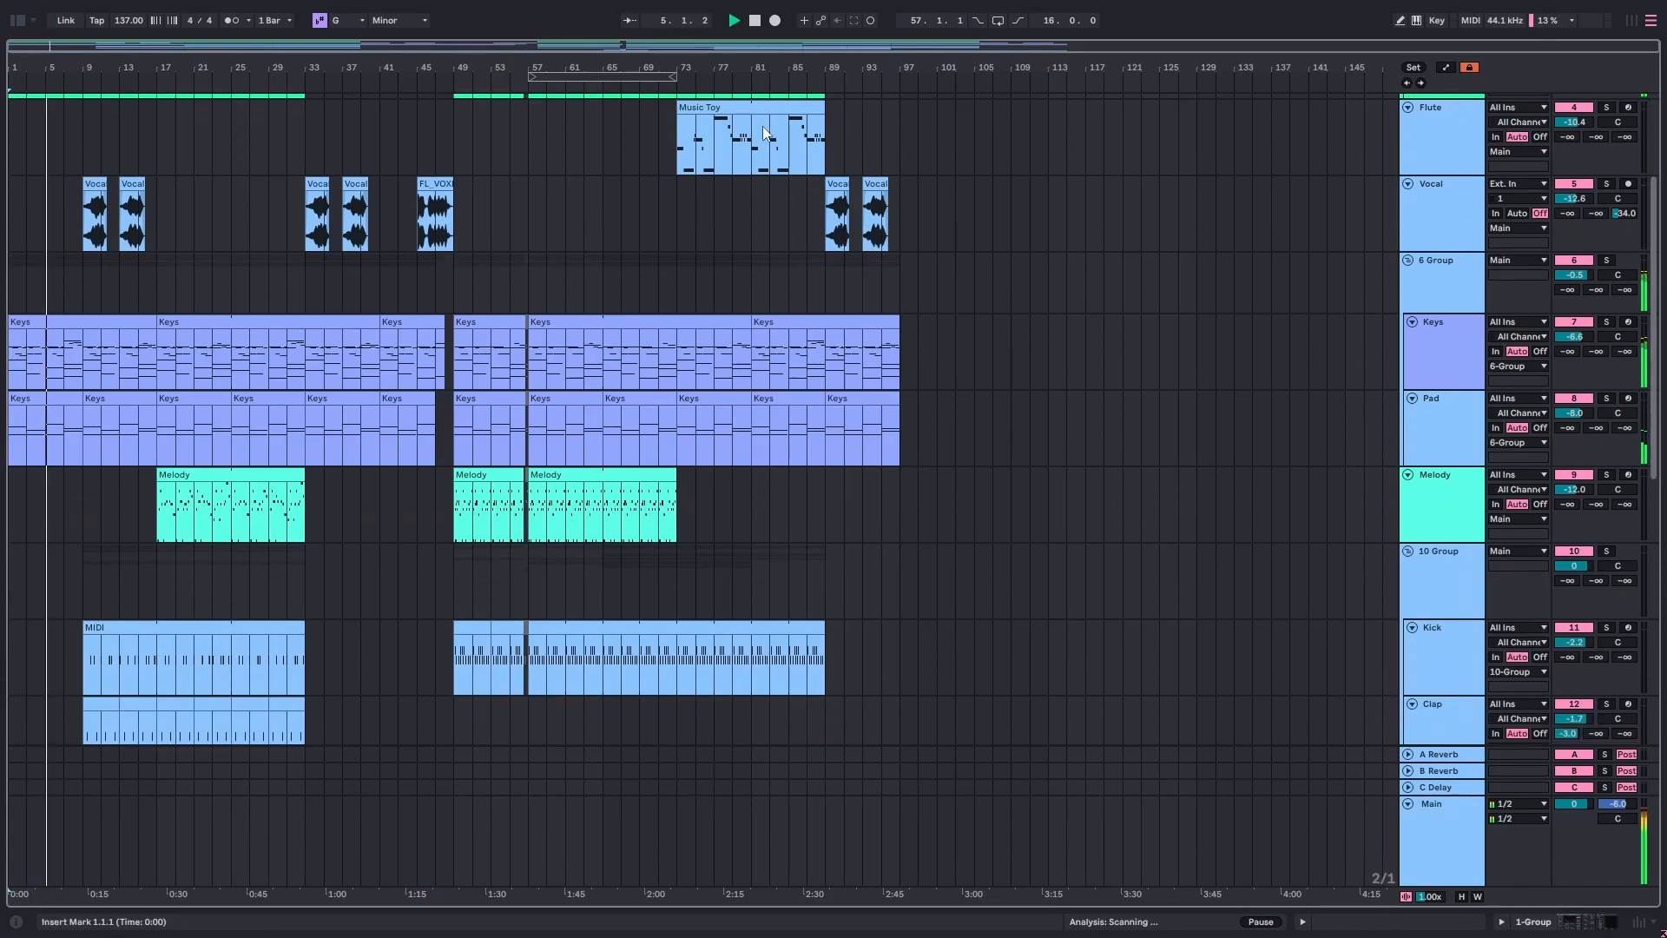
scroll(762, 127, "down", 5)
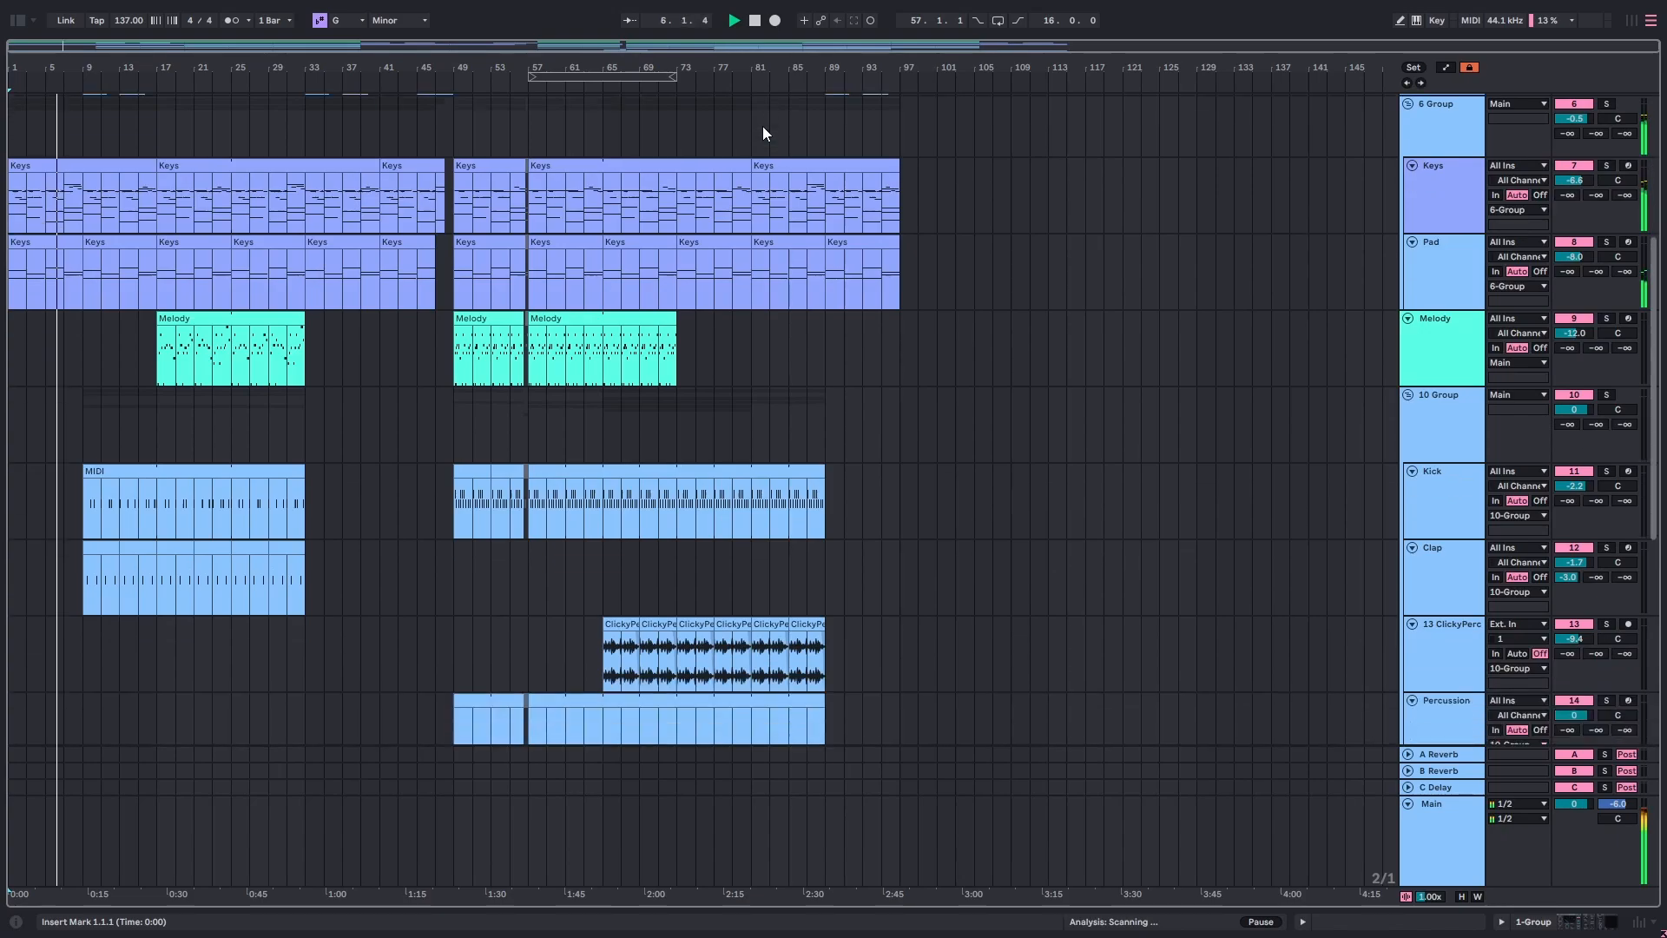
scroll(763, 127, "down", 5)
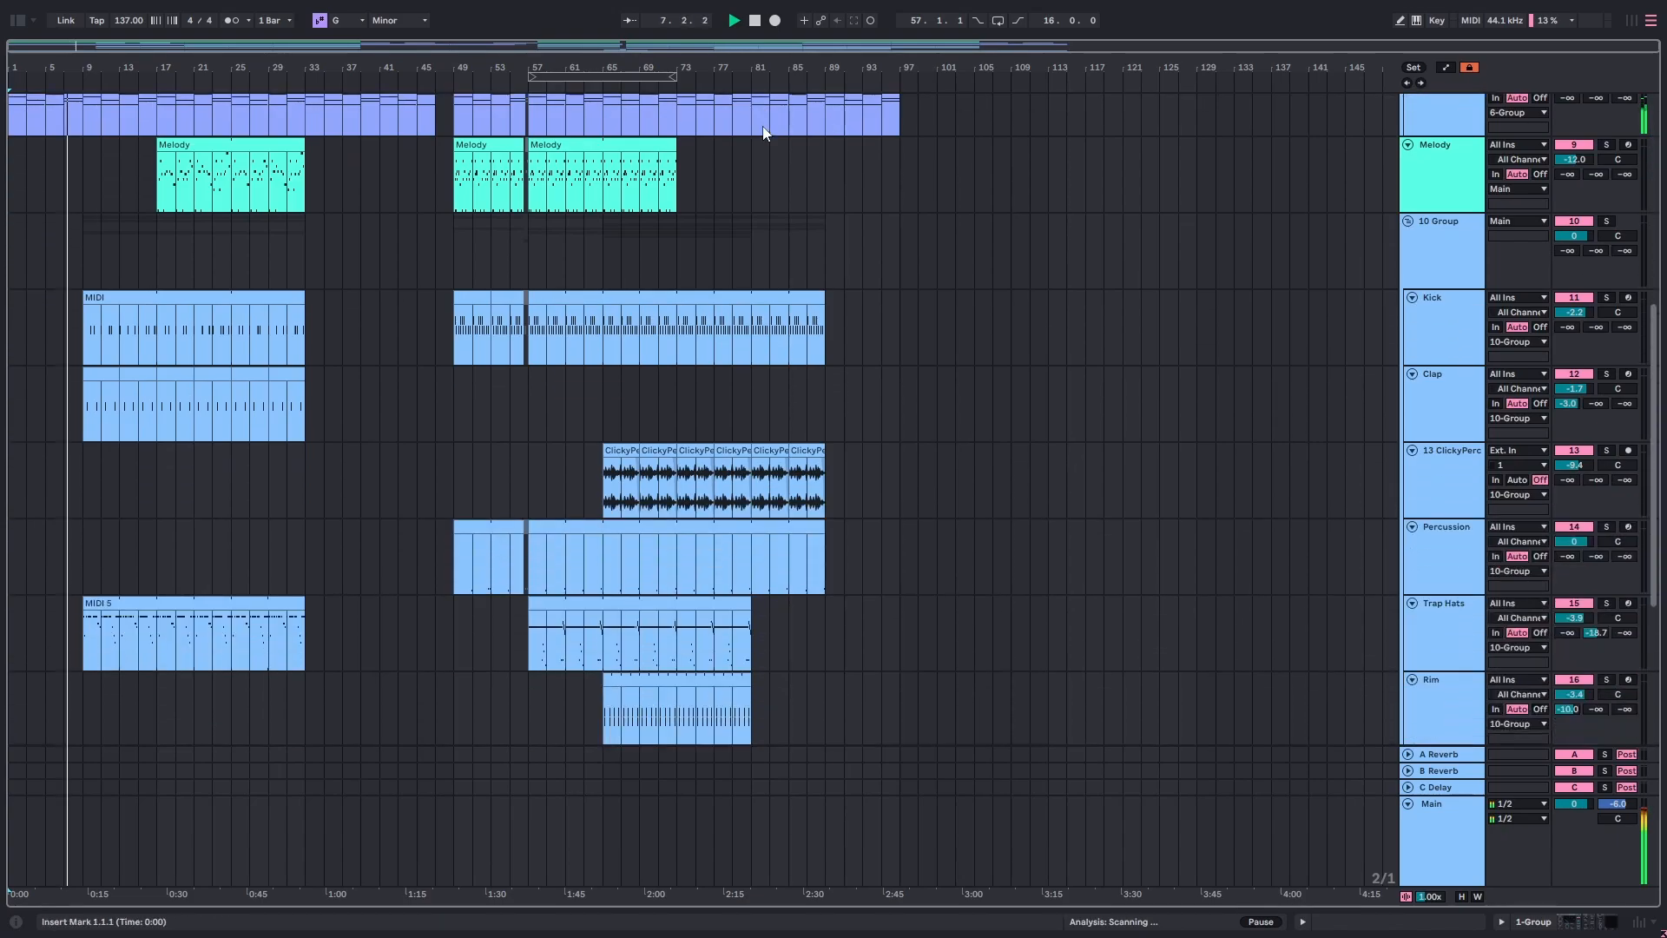
scroll(763, 127, "down", 3)
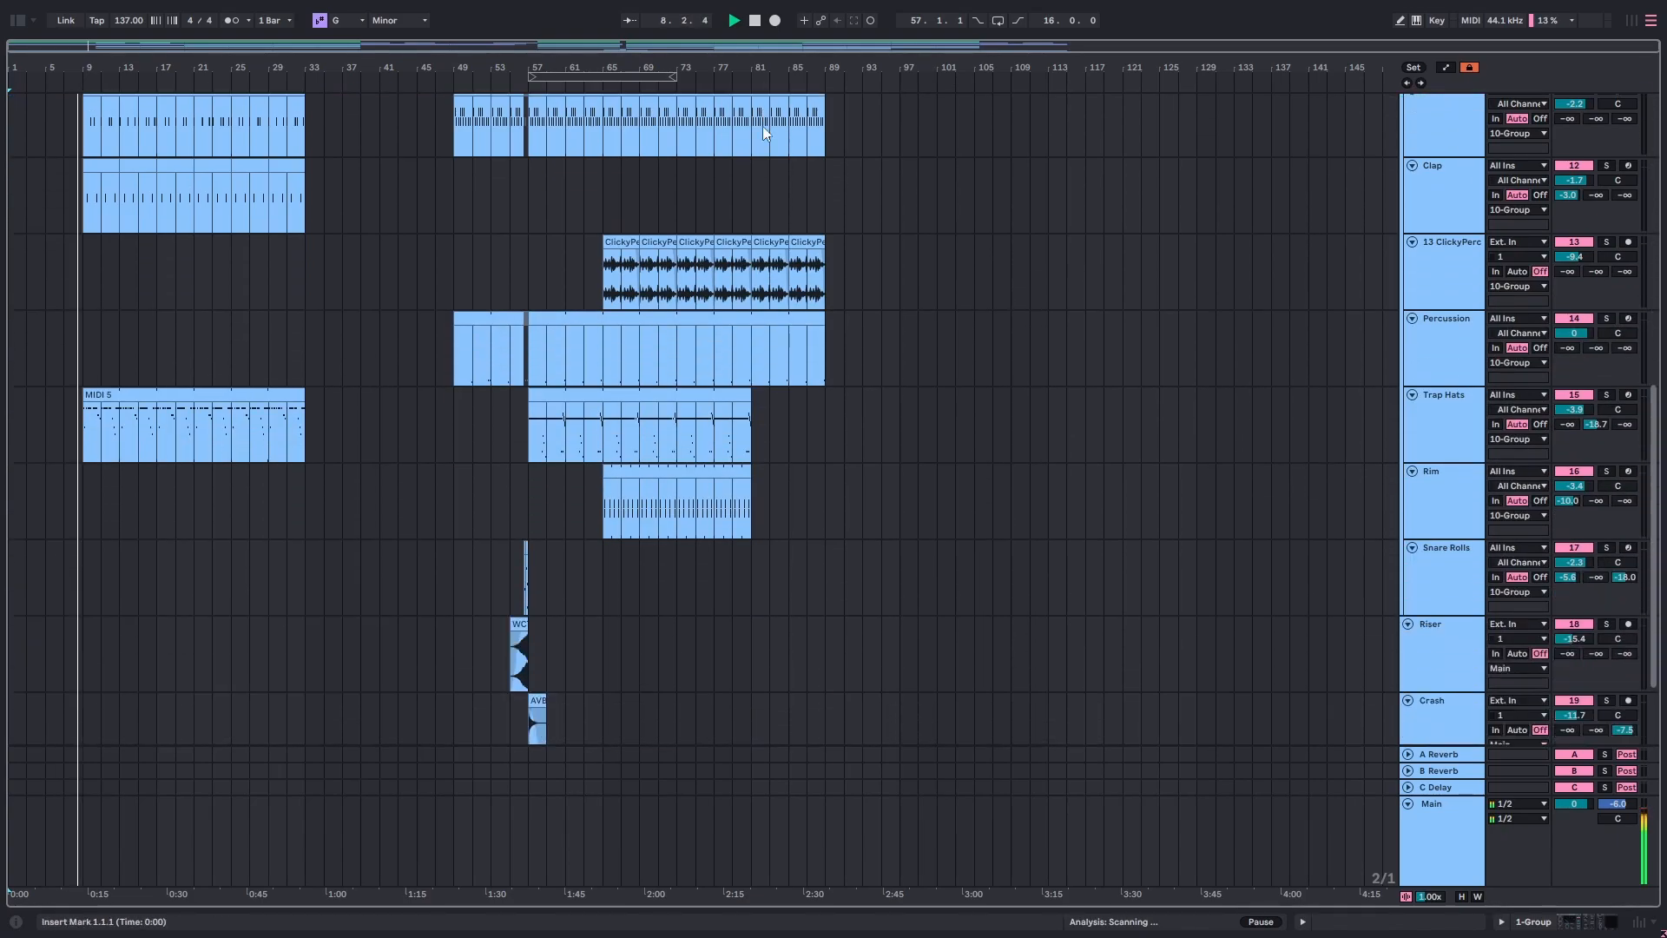
scroll(762, 132, "down", 2)
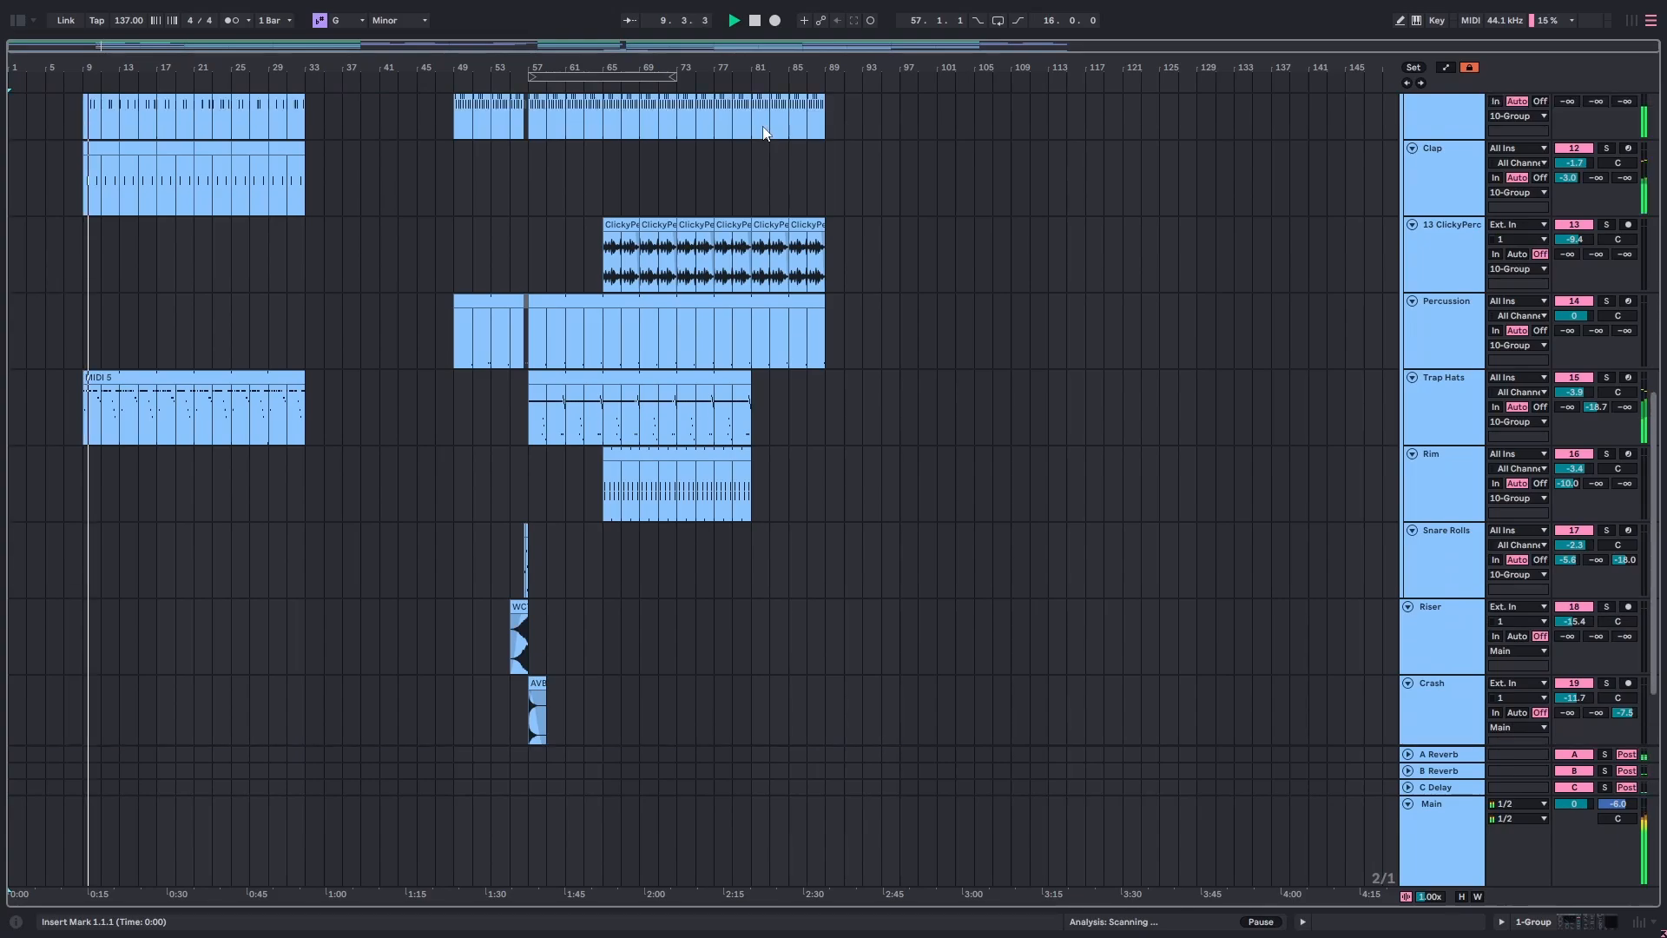
scroll(763, 131, "up", 6)
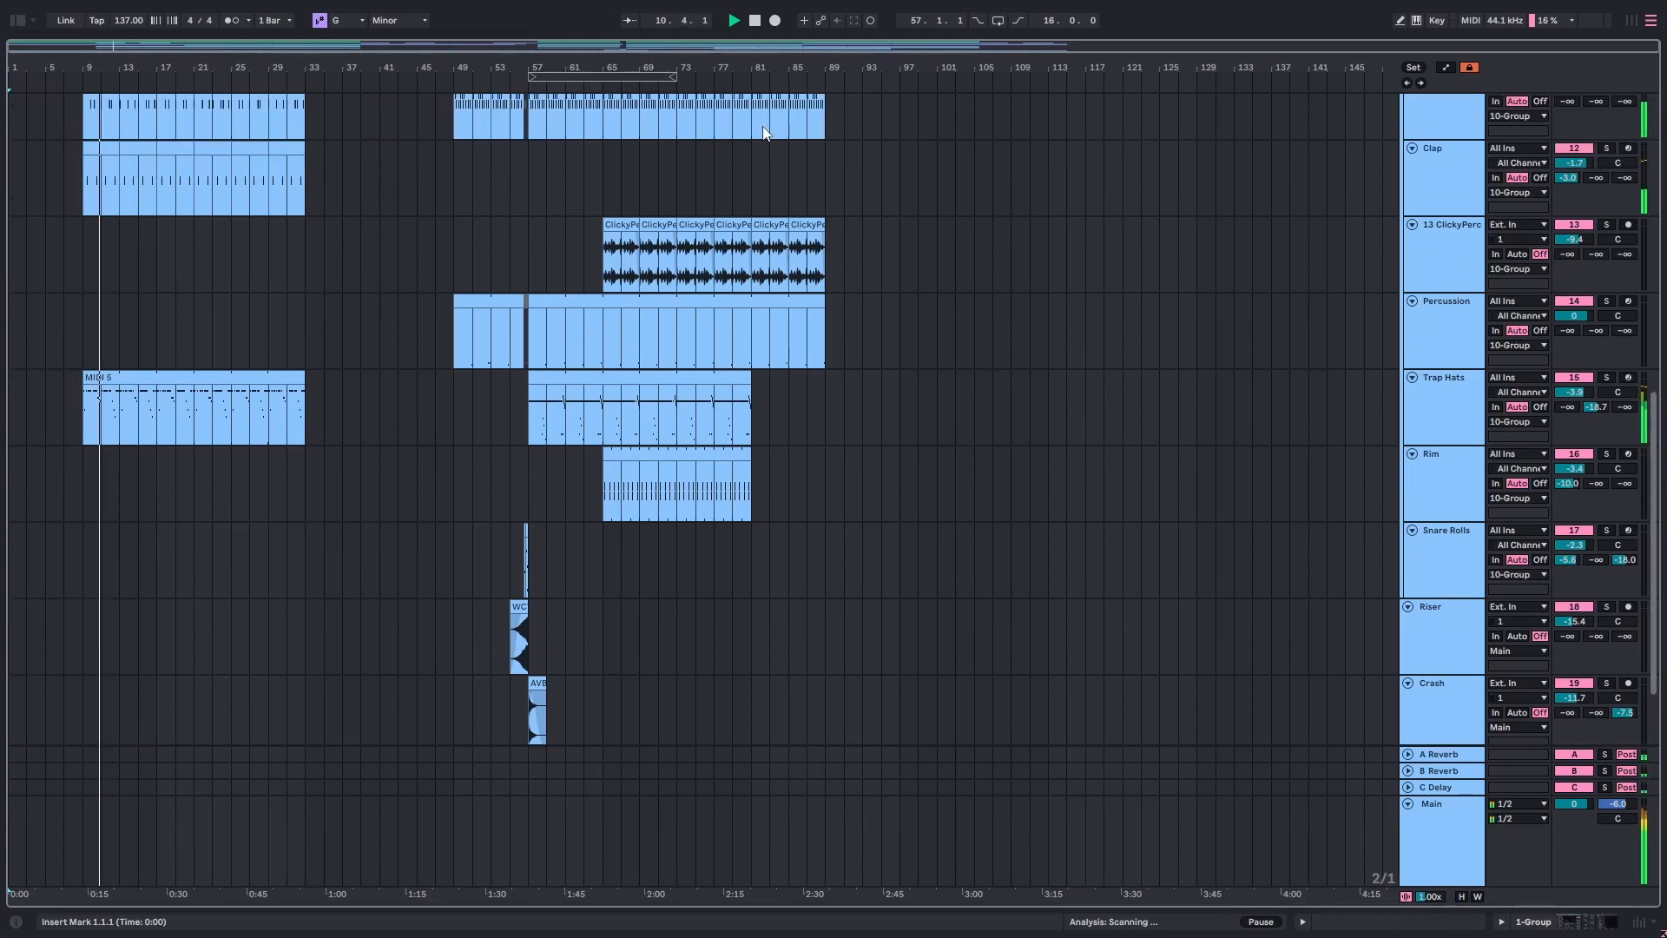
scroll(763, 130, "up", 5)
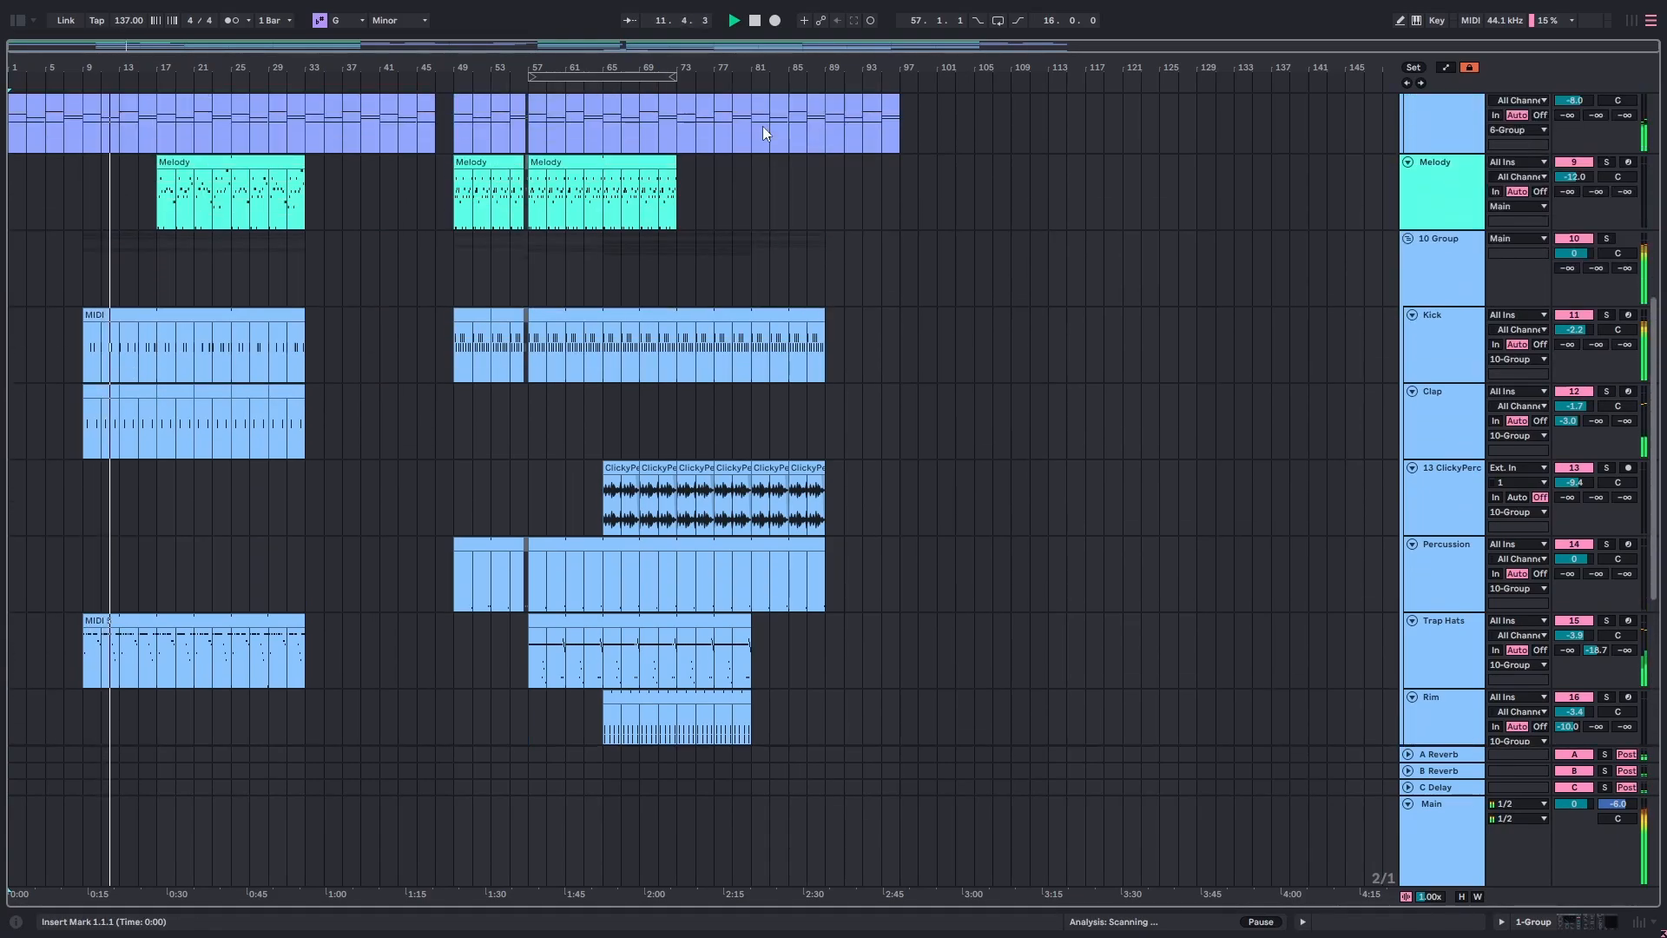
scroll(762, 127, "up", 5)
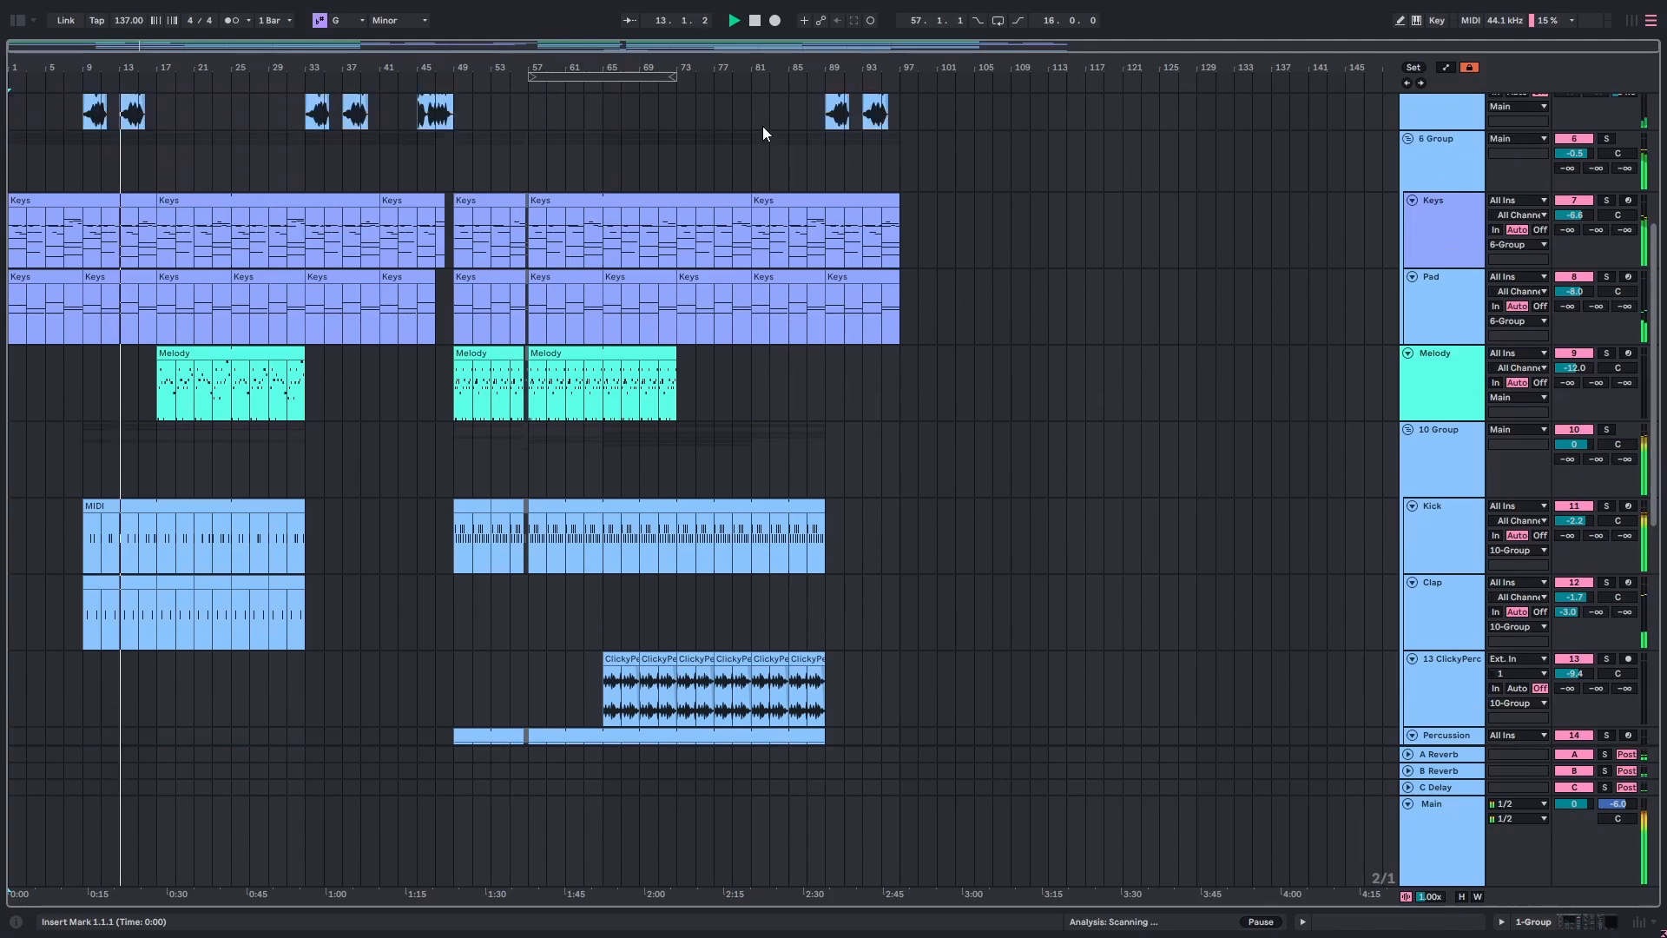
scroll(762, 127, "up", 4)
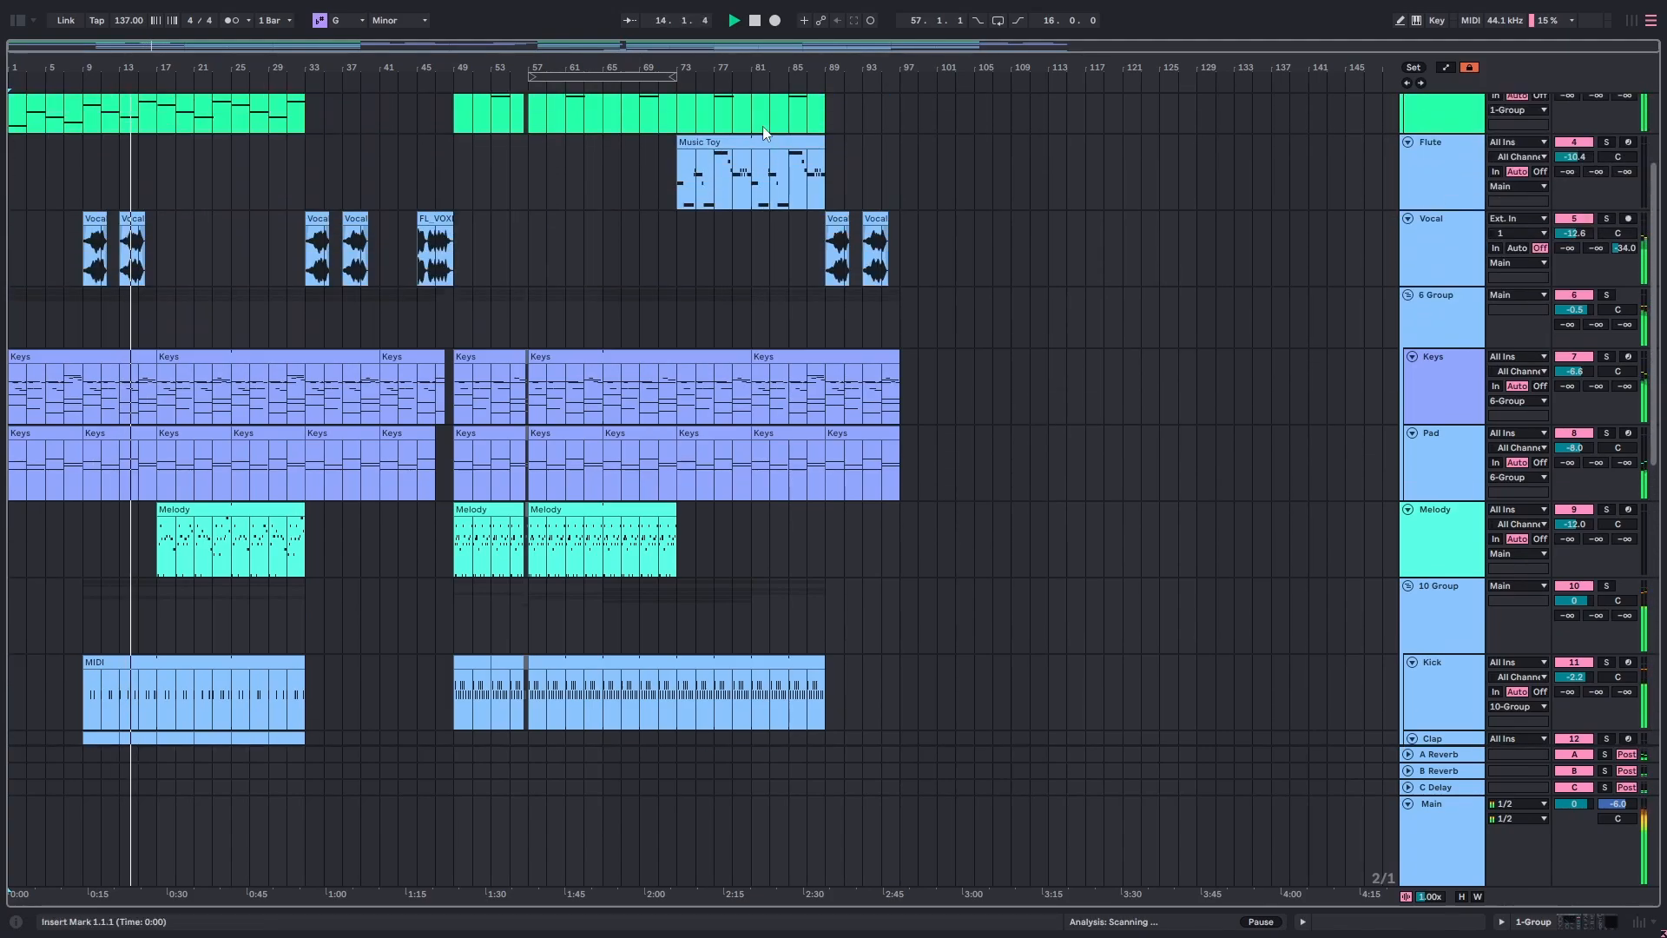
scroll(856, 138, "up", 1)
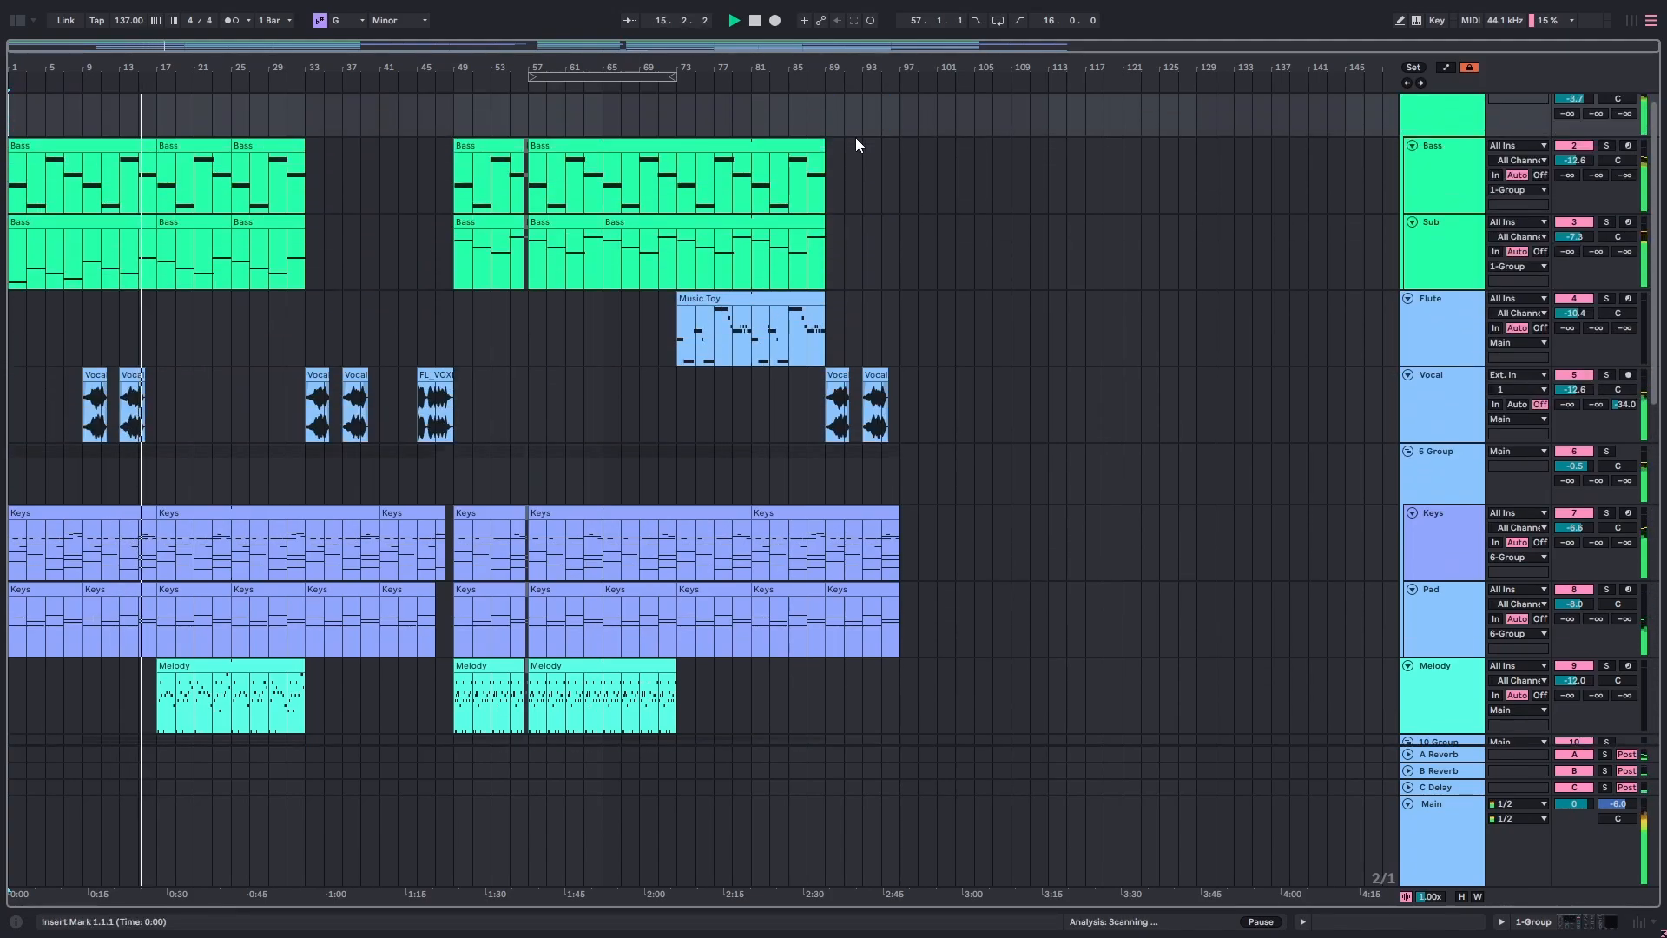